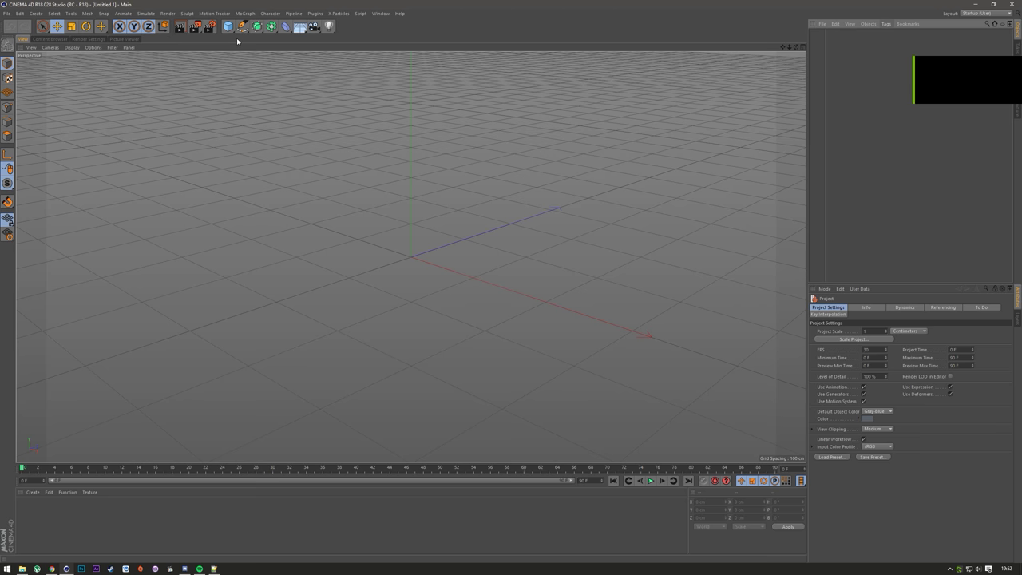
- Add a MoText object showing the default word 'Text' from the MoGraph menu
click(214, 12)
click(266, 13)
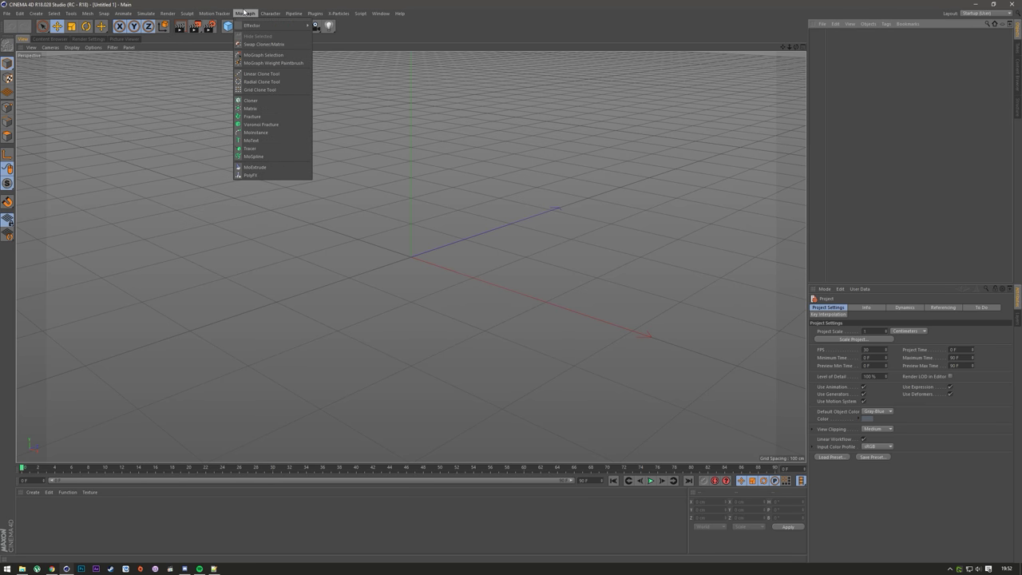
click(347, 92)
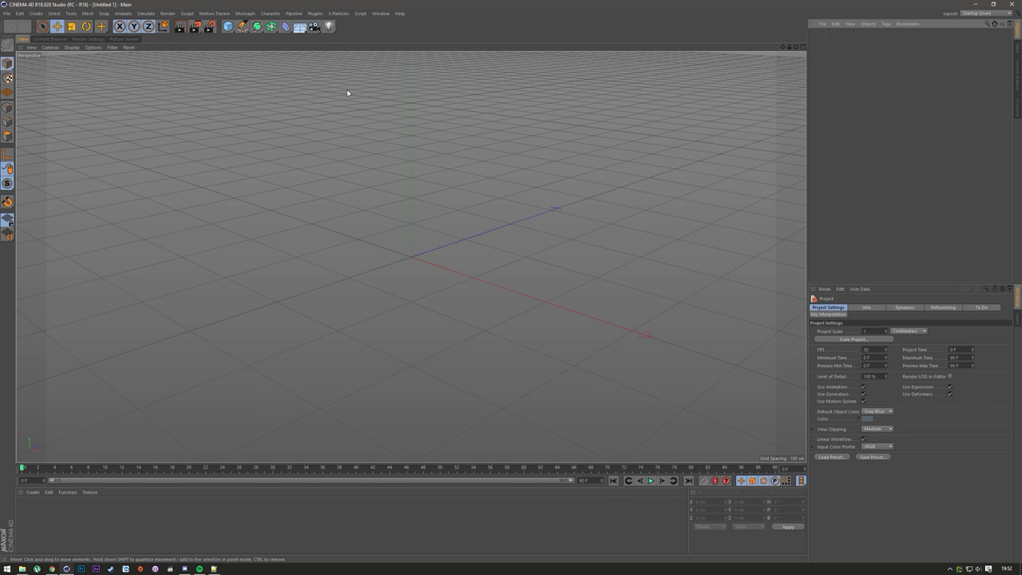
click(246, 13)
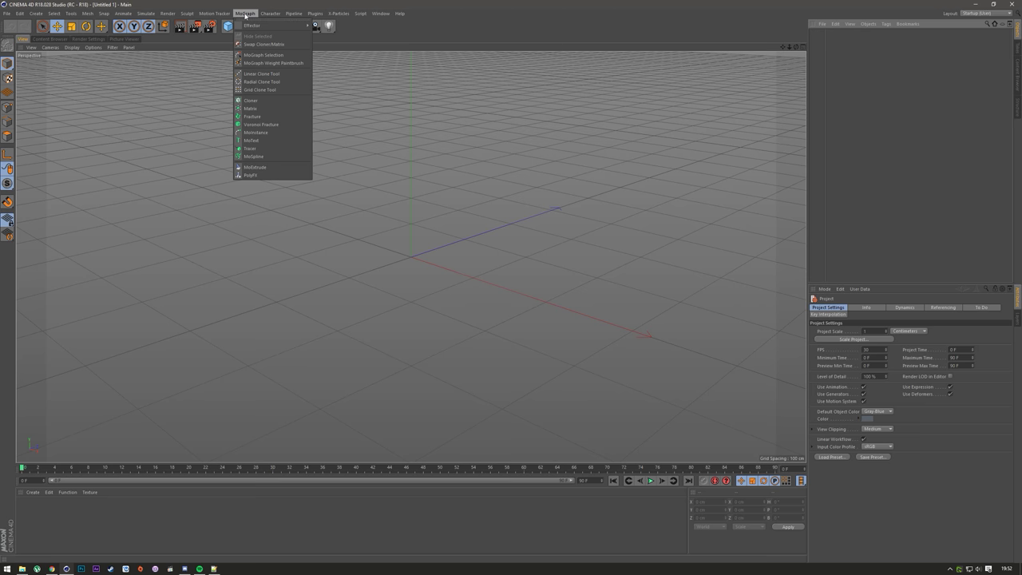
click(258, 141)
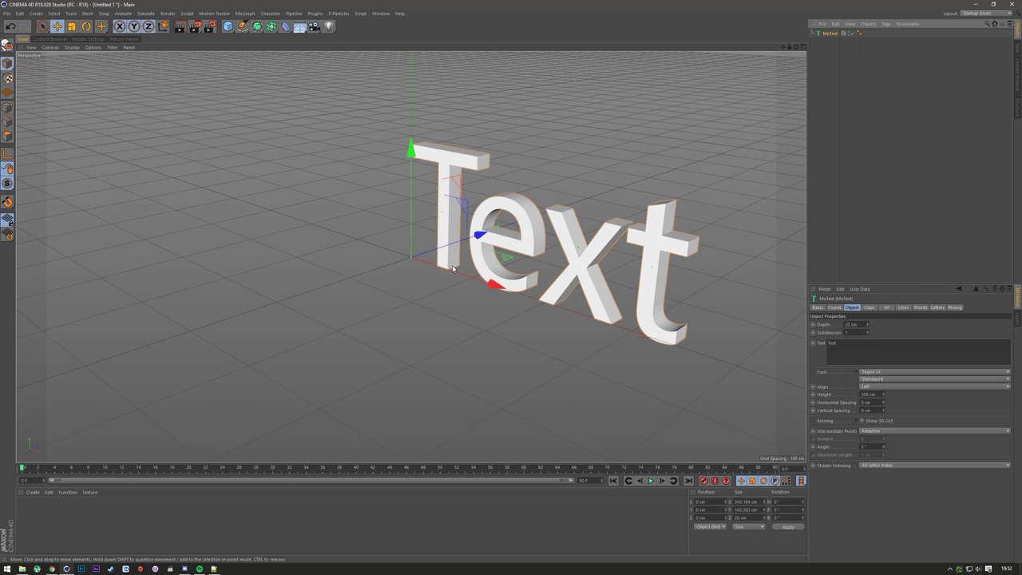
- Replace the MoText's default word 'Text' with 'Ryuuji'
click(880, 346)
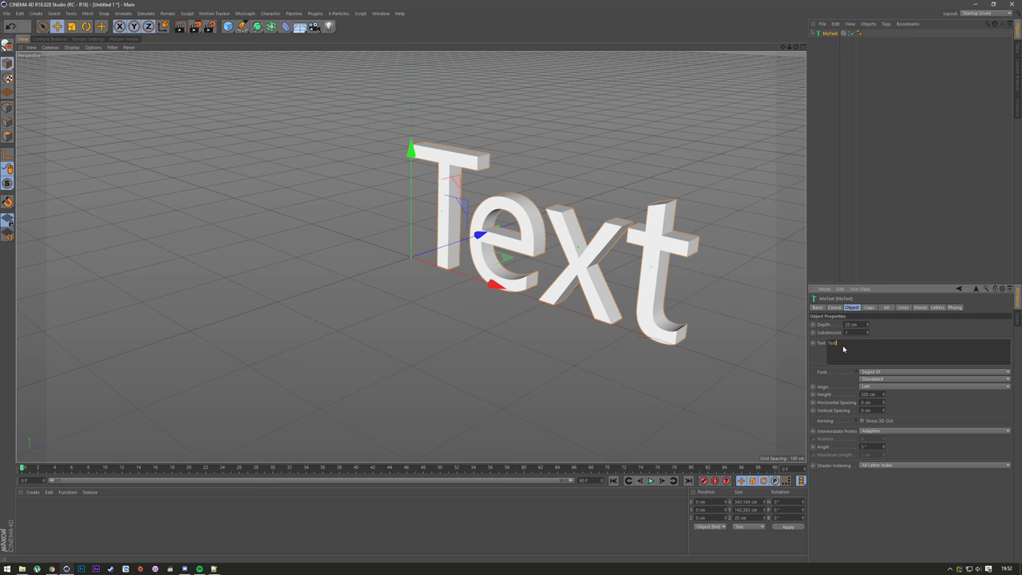
key(ctrl+a)
text(Ryuuj)
click(864, 373)
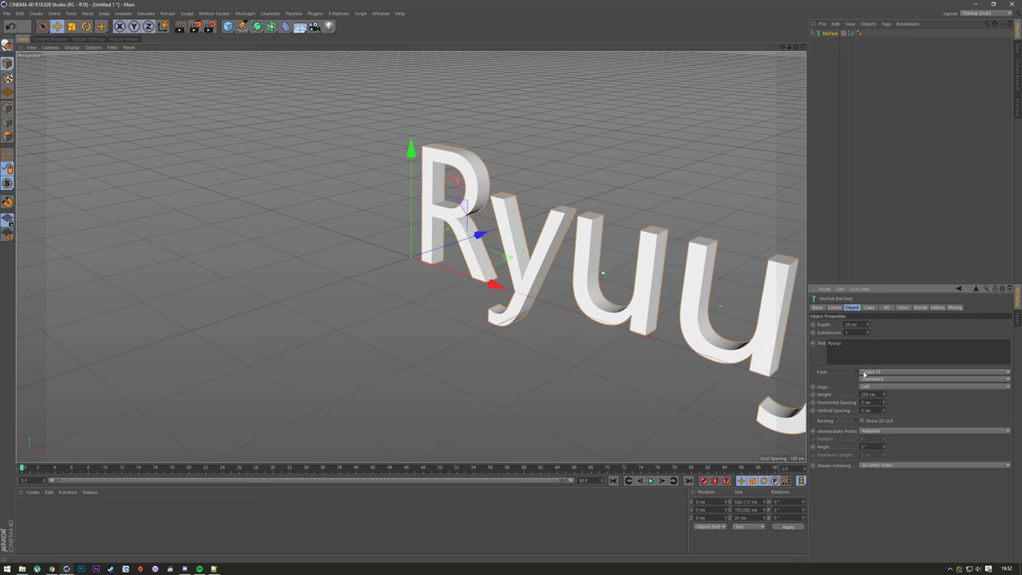
- Browse the available fonts in the MoText Font dropdown
click(863, 373)
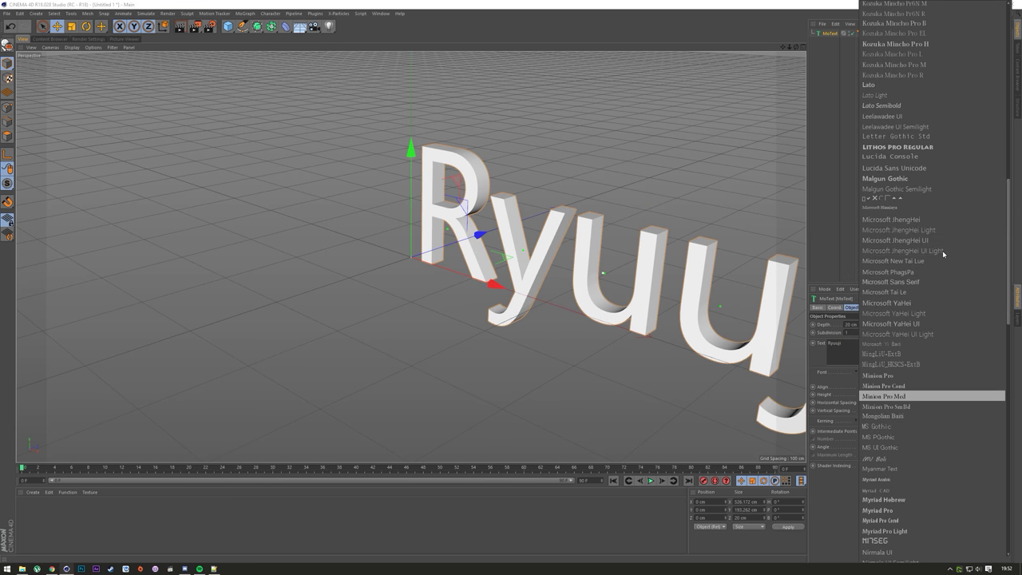
scroll(943, 254, up, 10)
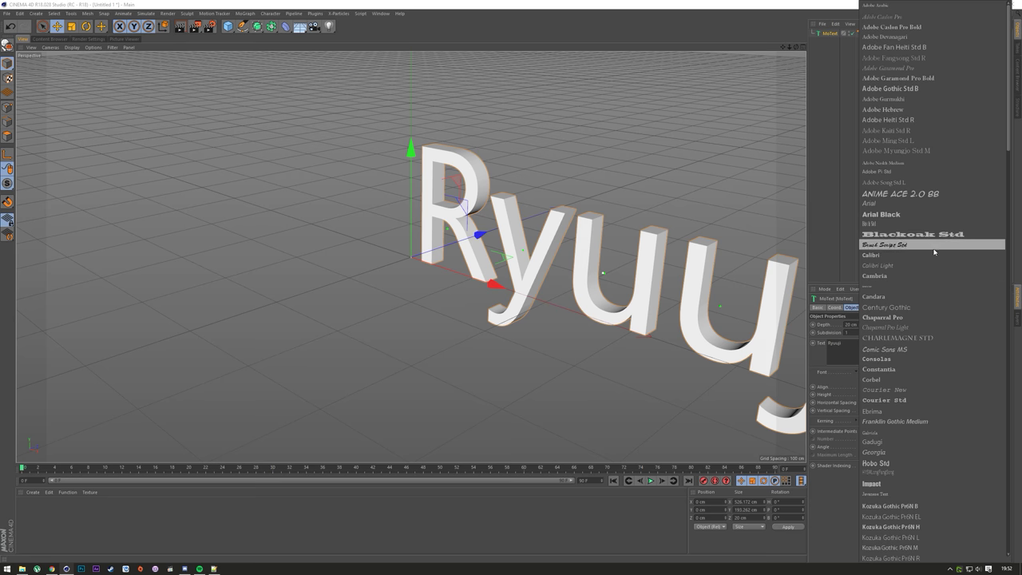
scroll(934, 254, down, 5)
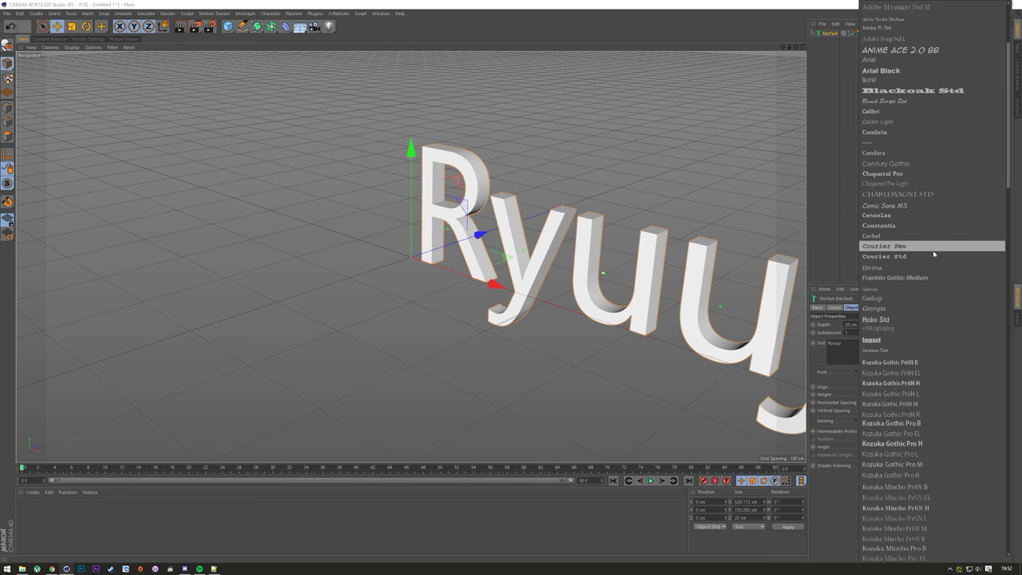
scroll(933, 253, down, 2)
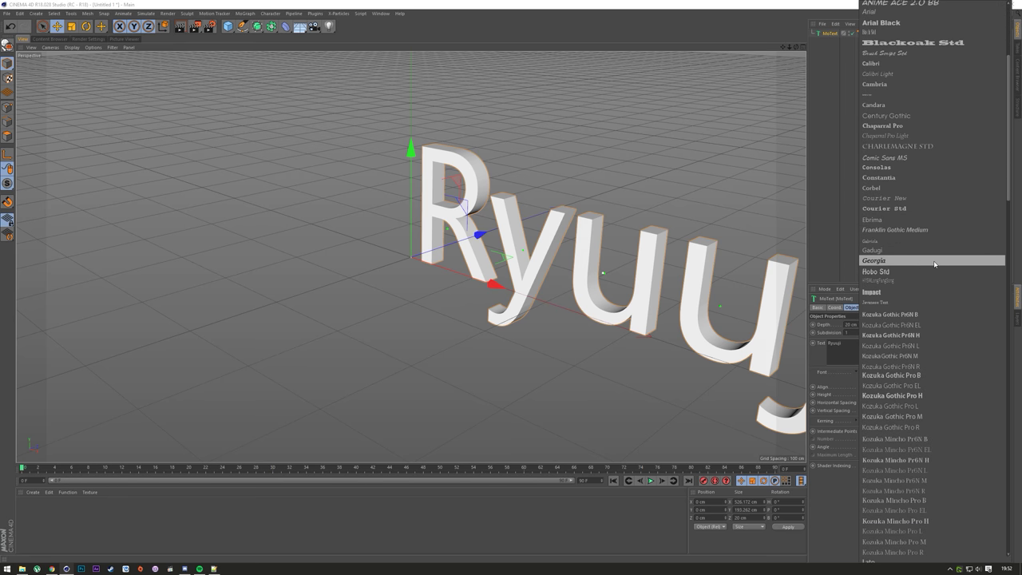
scroll(934, 263, down, 2)
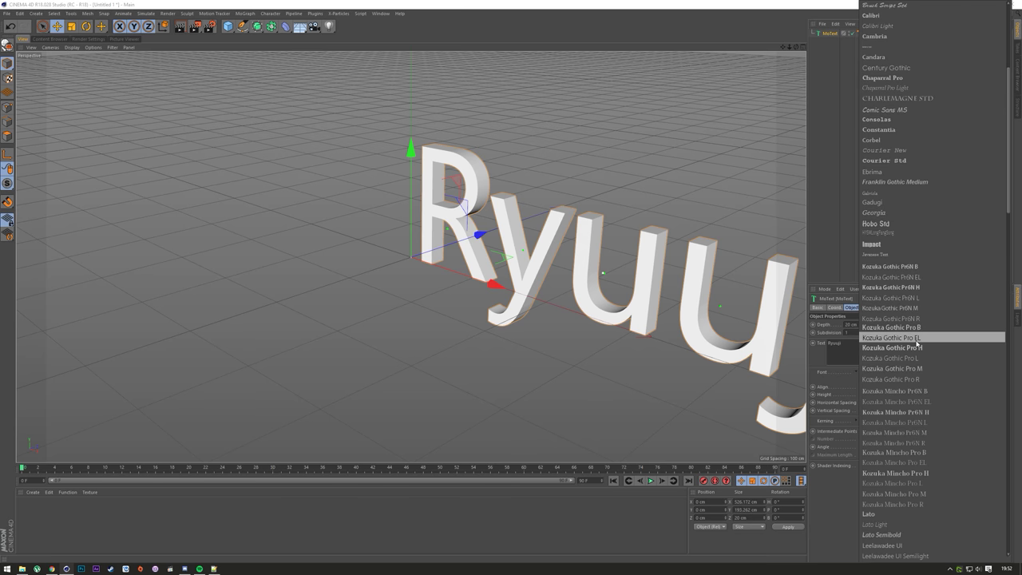
scroll(910, 293, down, 4)
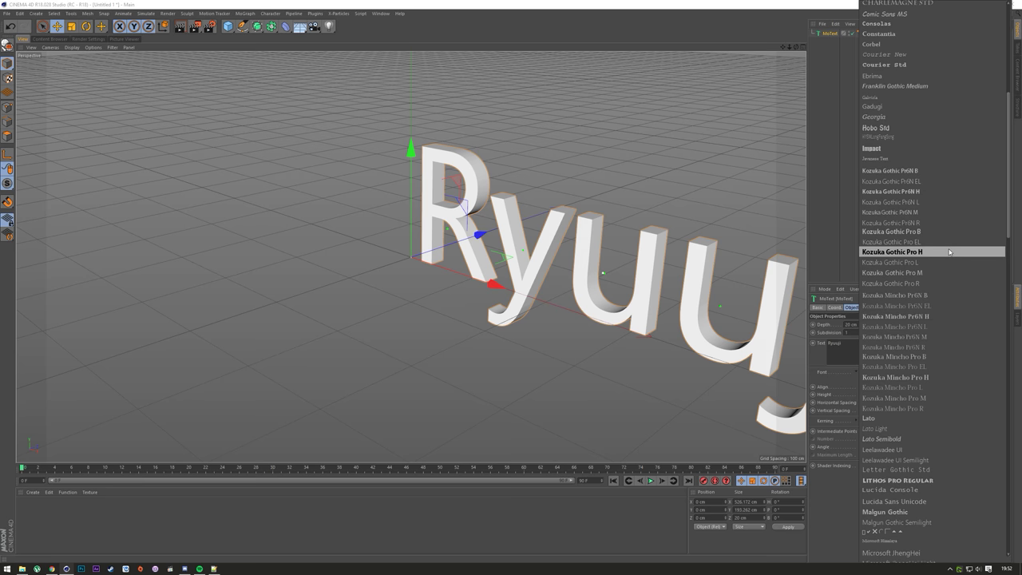
scroll(936, 364, down, 4)
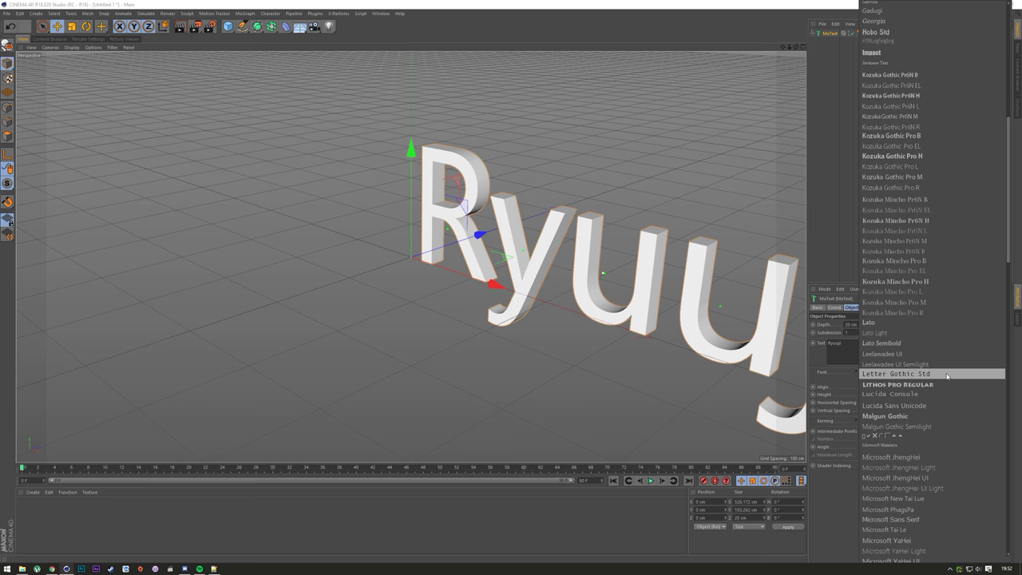
scroll(948, 375, down, 10)
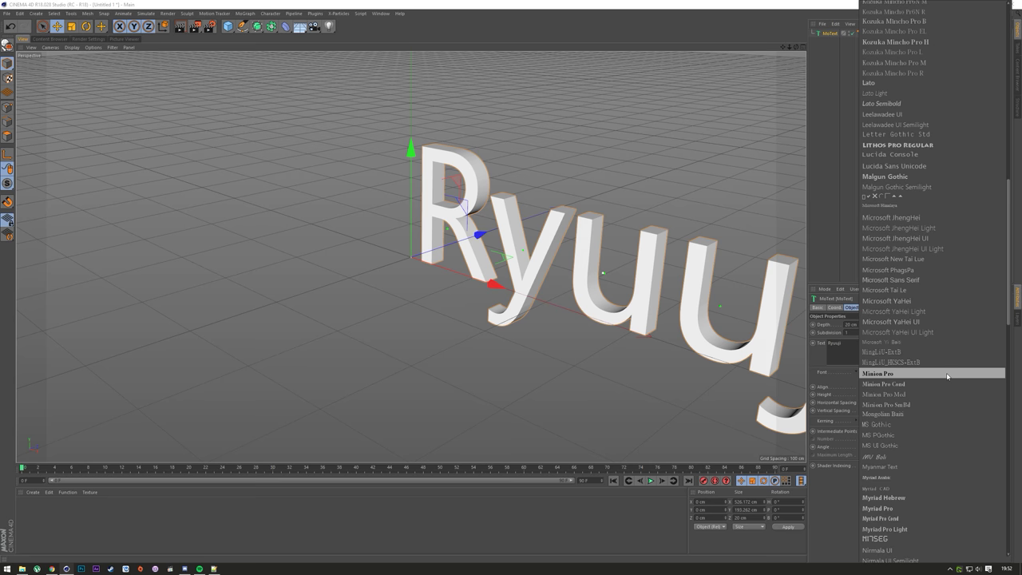
scroll(947, 375, down, 2)
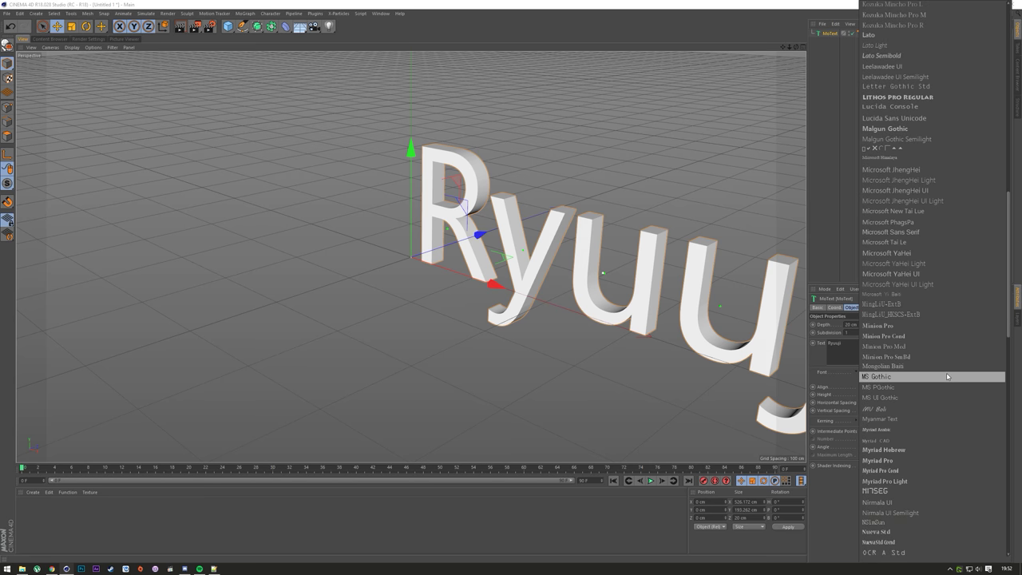
scroll(948, 376, down, 2)
scroll(947, 376, down, 4)
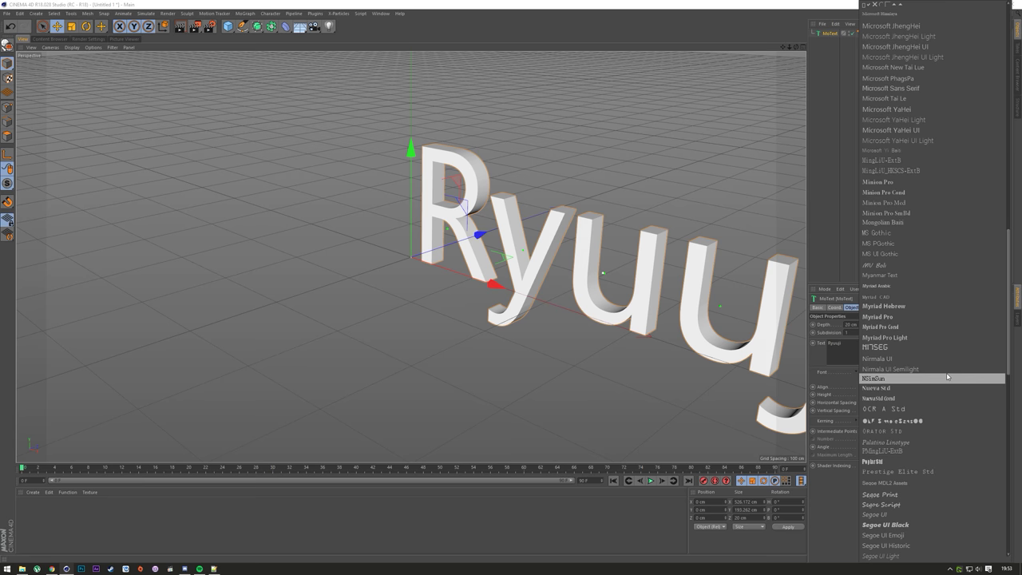
scroll(948, 379, down, 8)
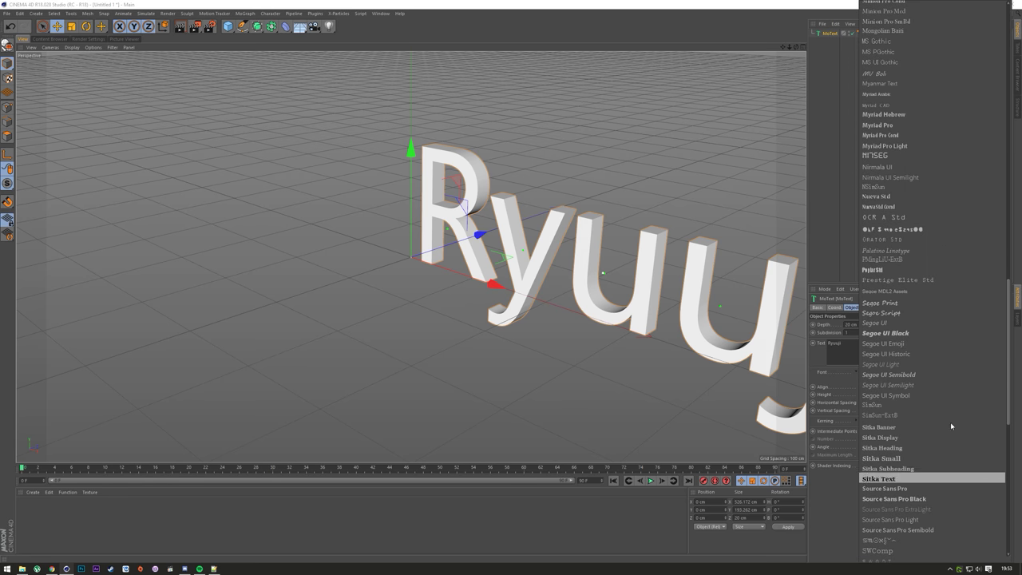
- Set the font to Segoe UI Black Regular with Middle alignment
click(935, 334)
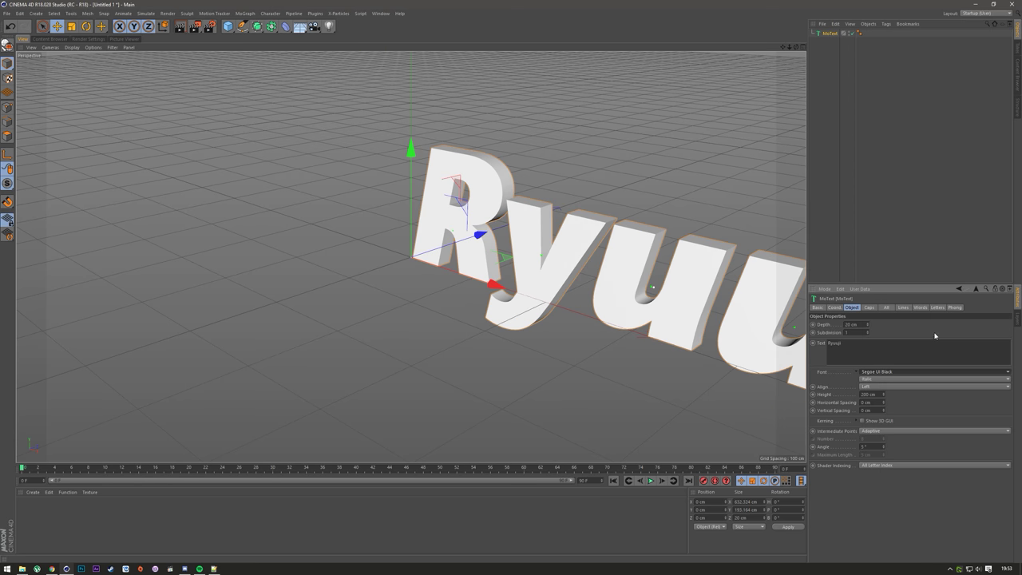
click(878, 379)
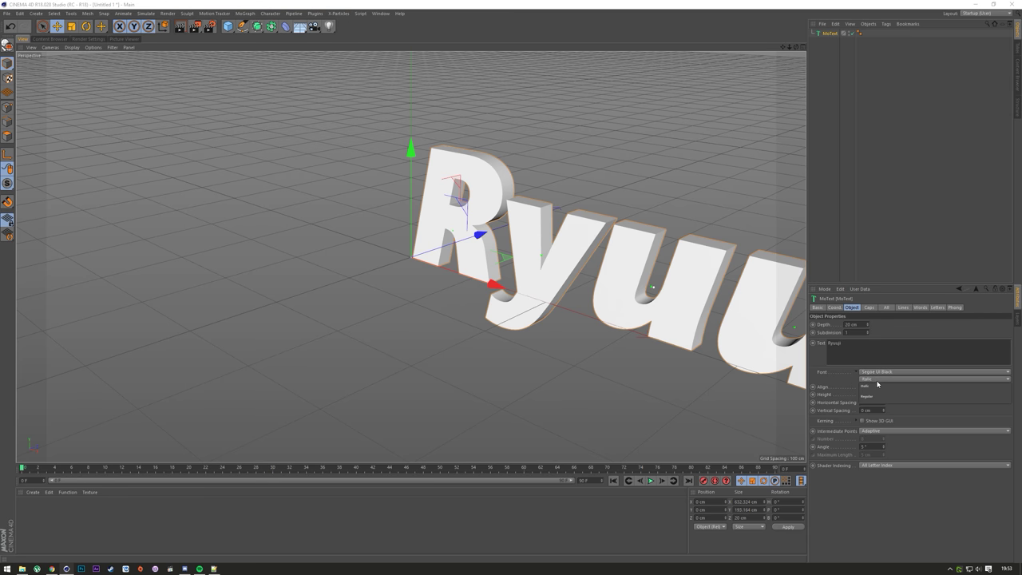
click(866, 396)
click(930, 387)
click(951, 399)
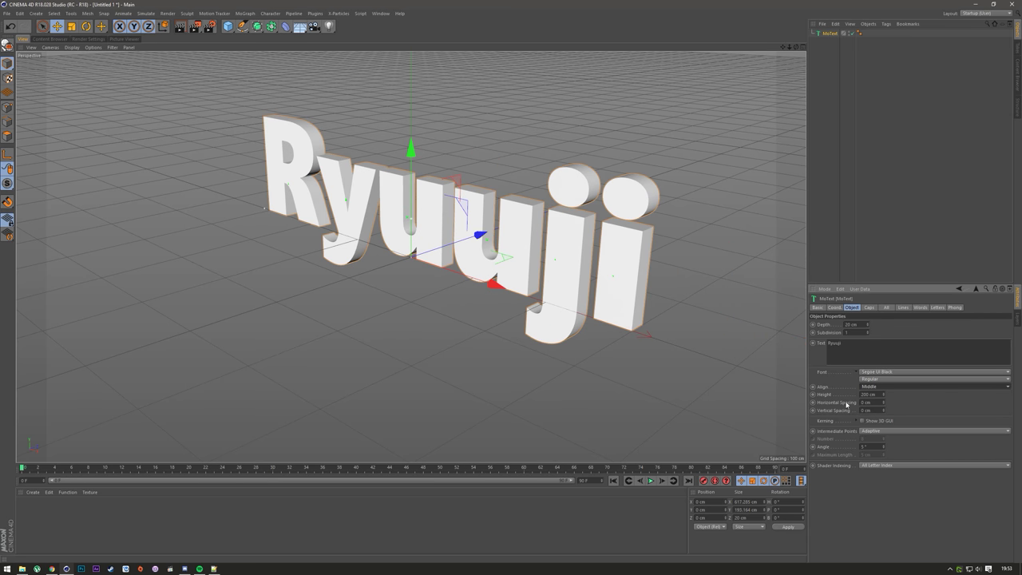
- Retype the text as capital 'RYUUJI' after trying lowercase, and orbit to a front view
double_click(833, 343)
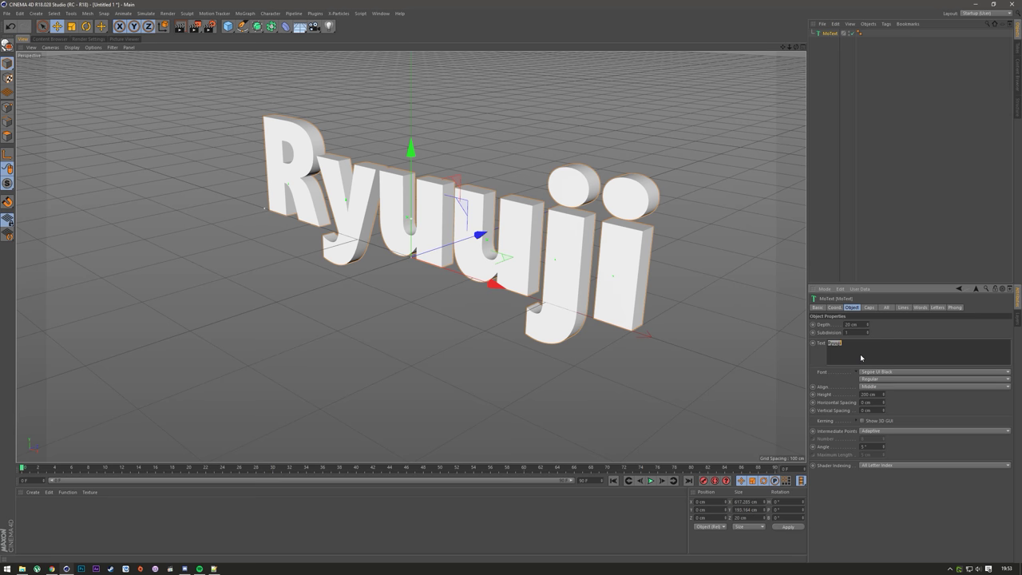
text(RYUUJI)
click(903, 510)
double_click(835, 343)
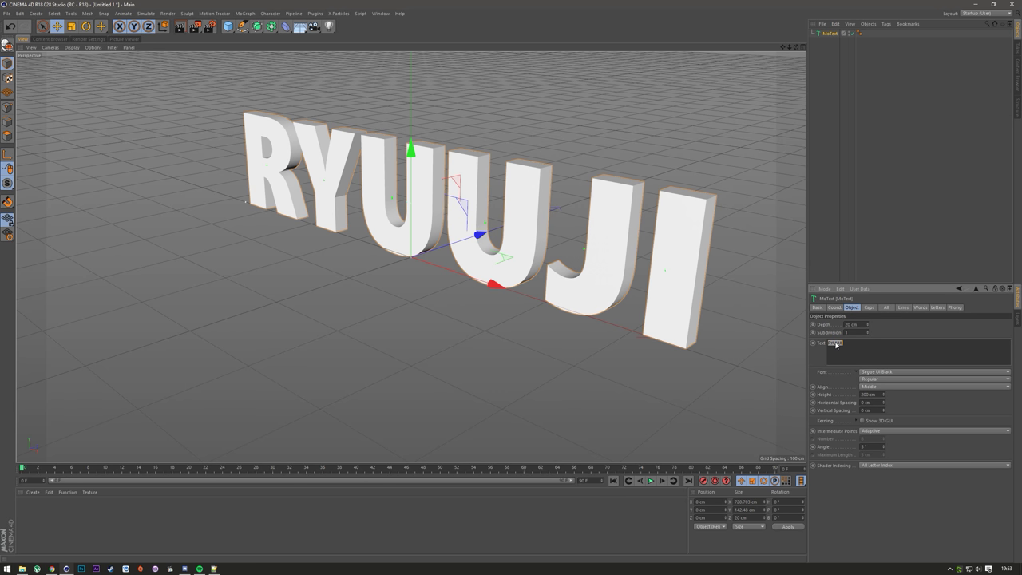
text(ryuuji)
click(895, 537)
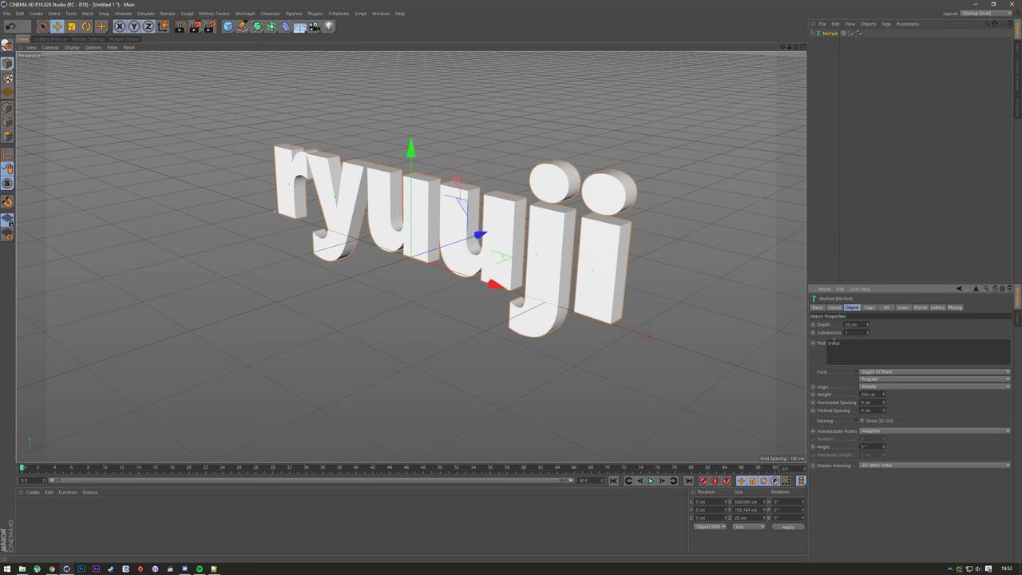
double_click(834, 342)
text(RYUUJI)
click(894, 322)
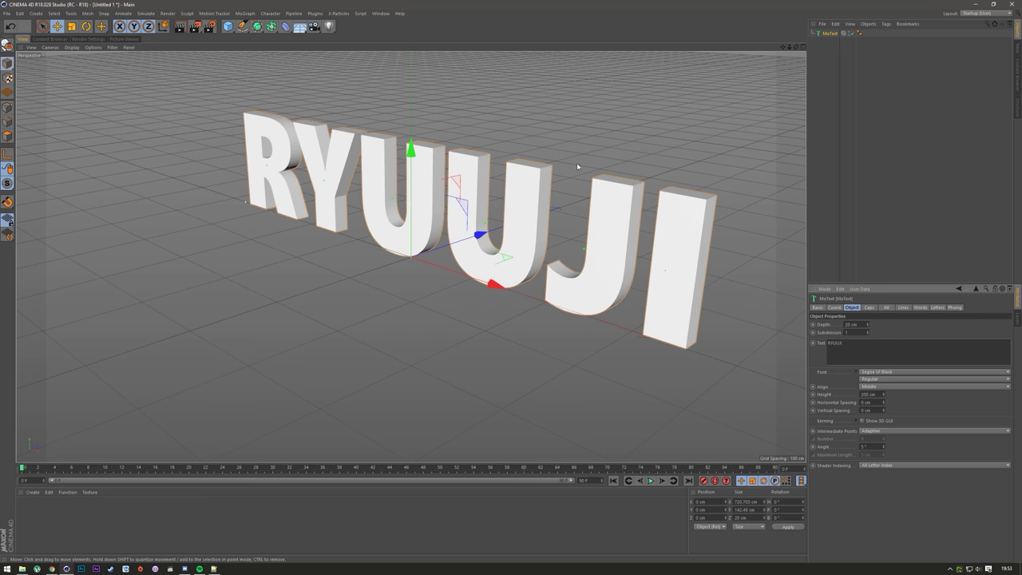
drag(797, 47, 742, 58)
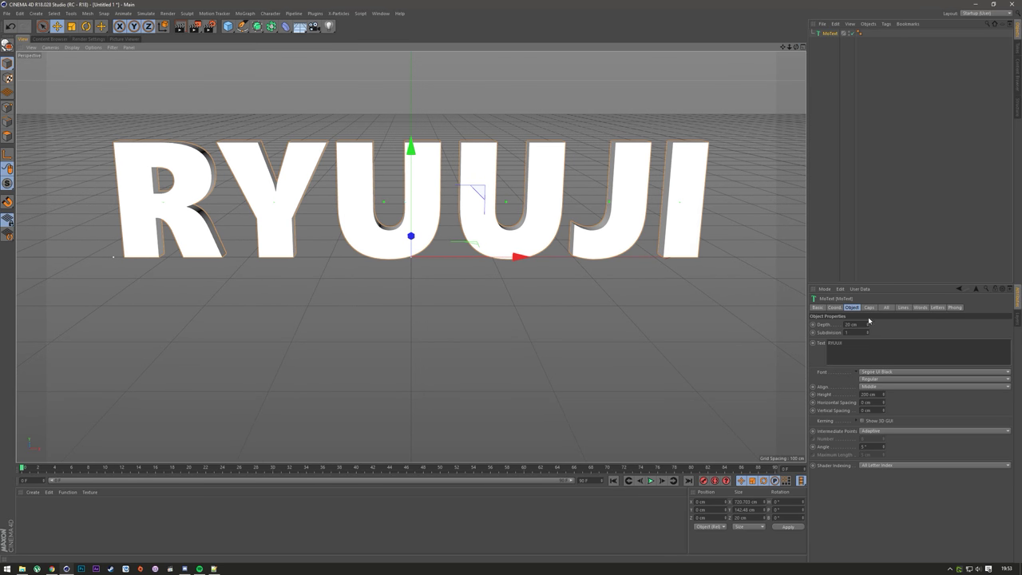
click(826, 84)
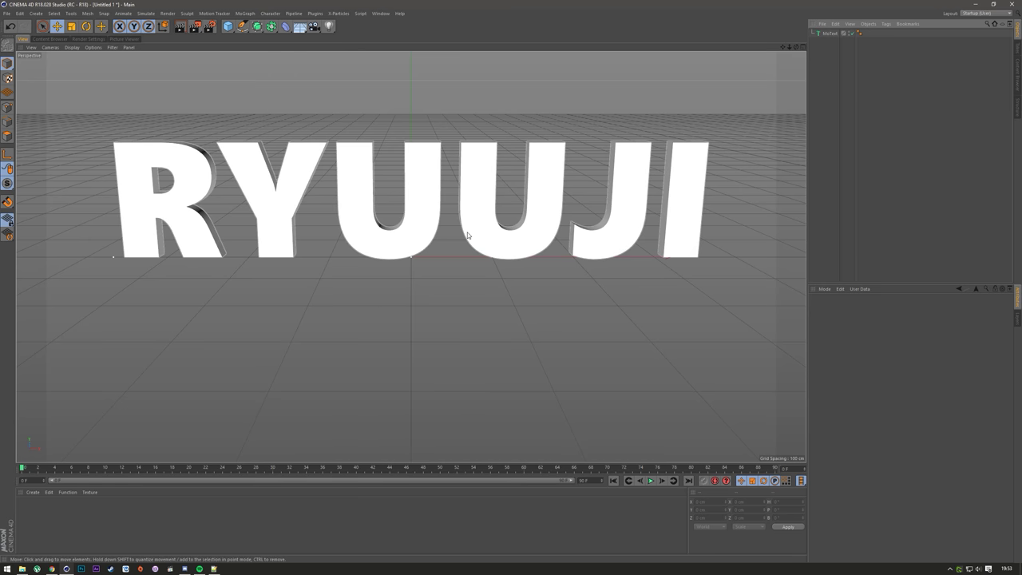
key(ctrl+r)
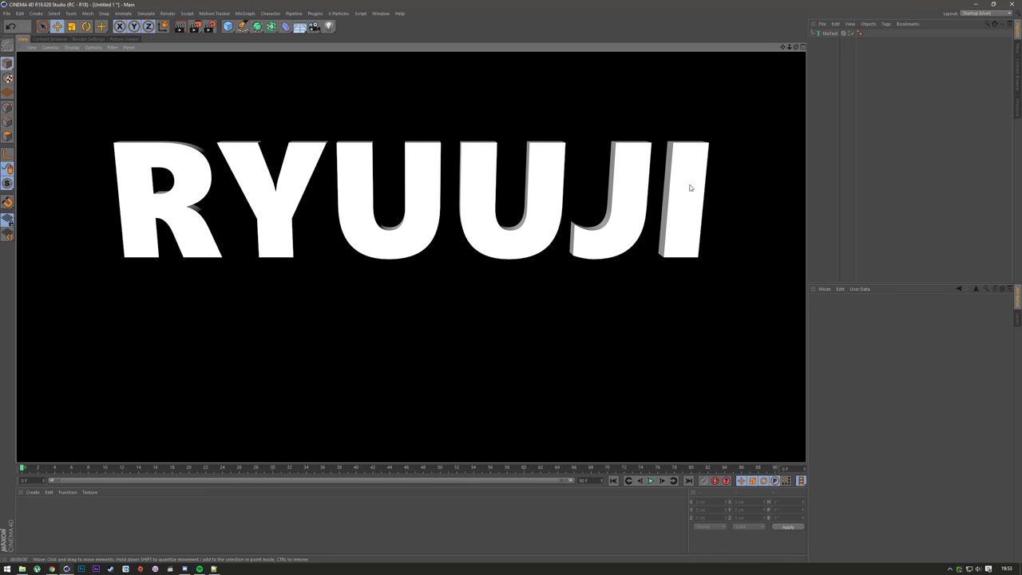
click(831, 177)
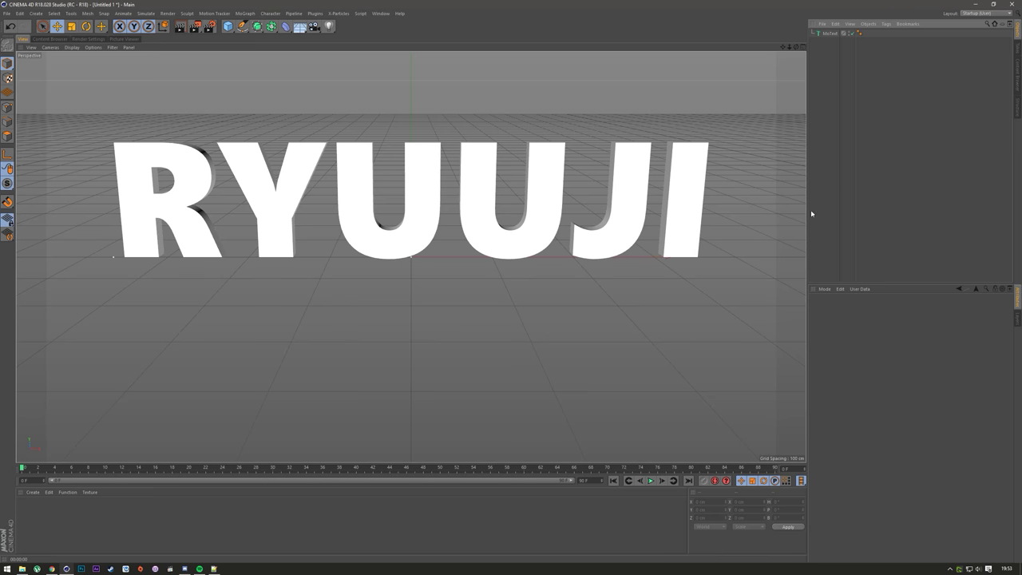
click(830, 33)
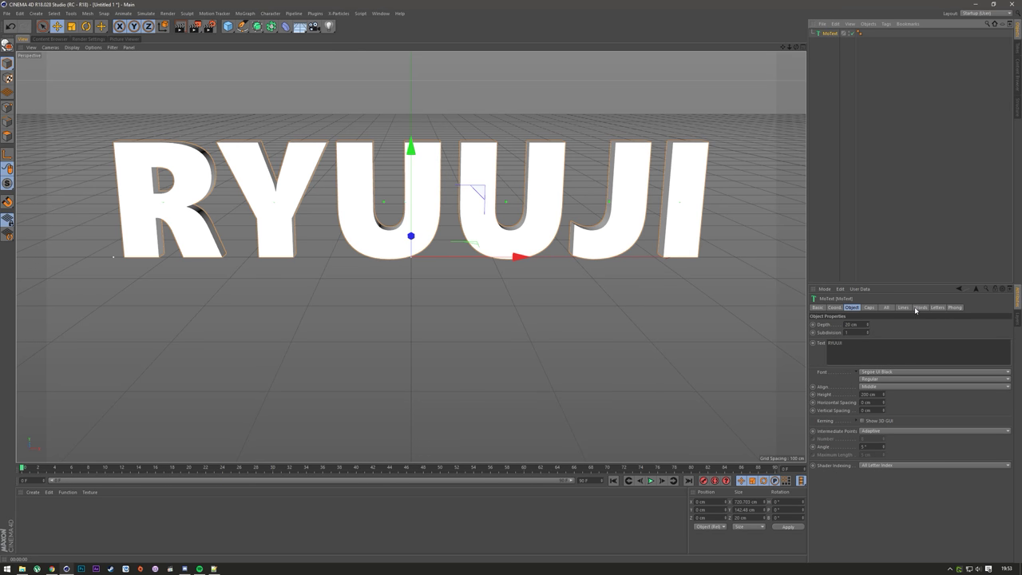
click(835, 308)
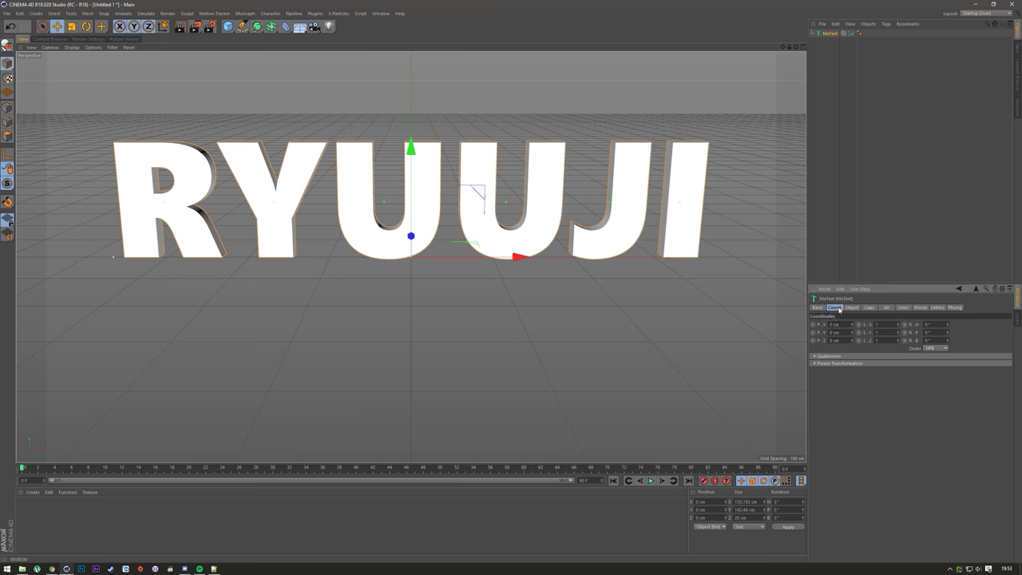
click(852, 307)
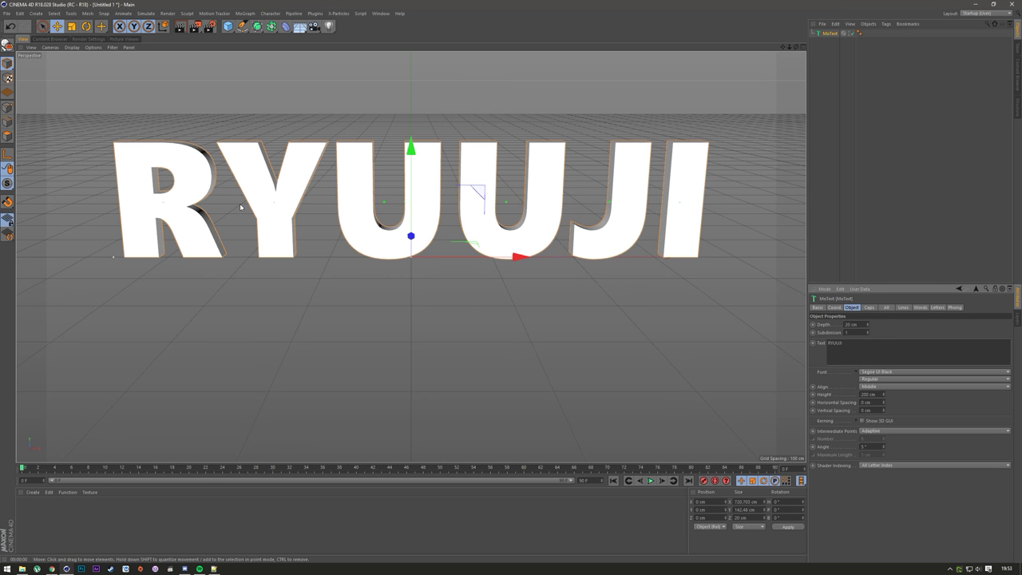
- Browse the MoGraph effectors, then show the Plugins > NitroBlast2.0 submenu
click(214, 14)
mouse_move(265, 28)
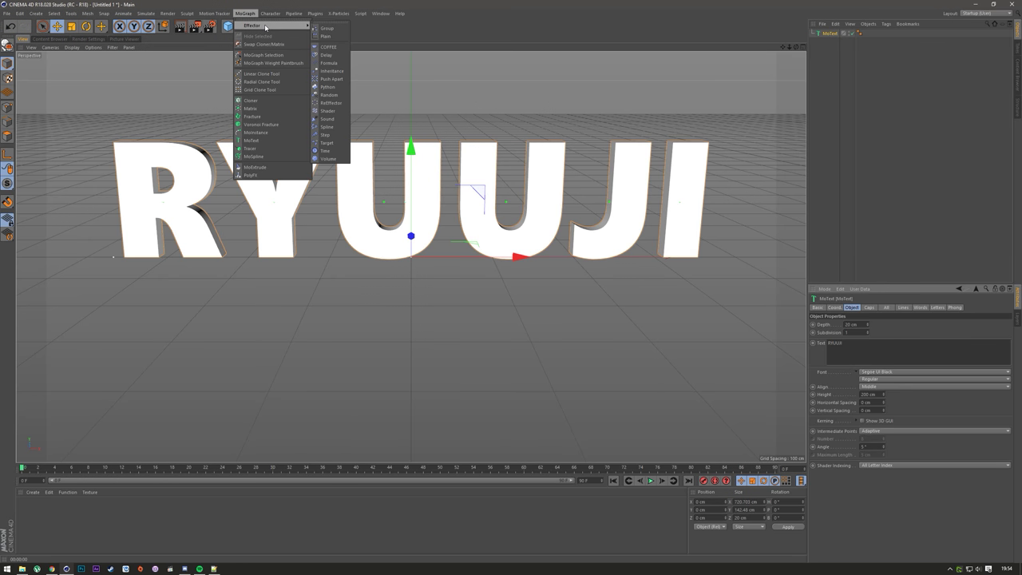
click(319, 7)
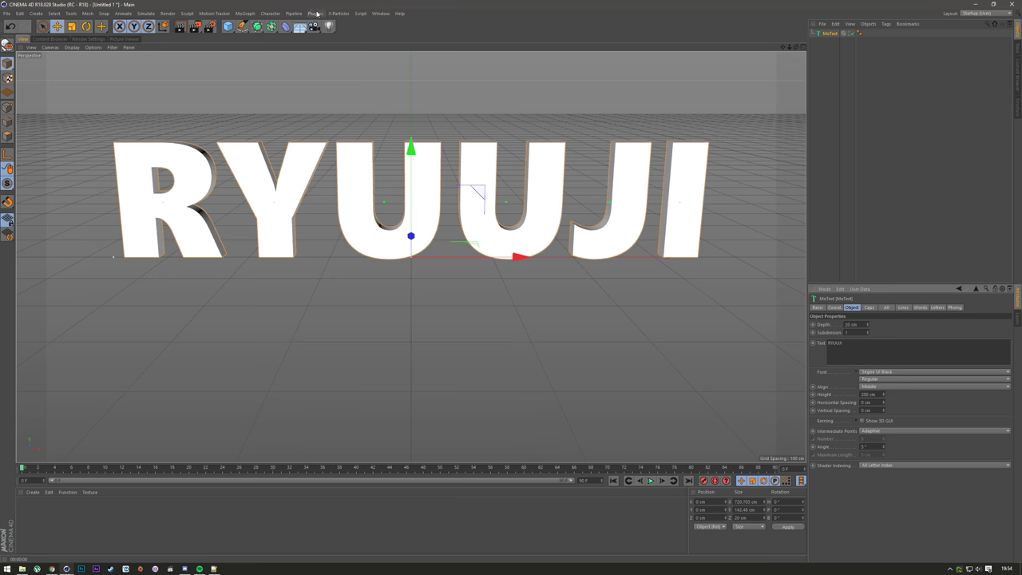
click(316, 13)
mouse_move(346, 36)
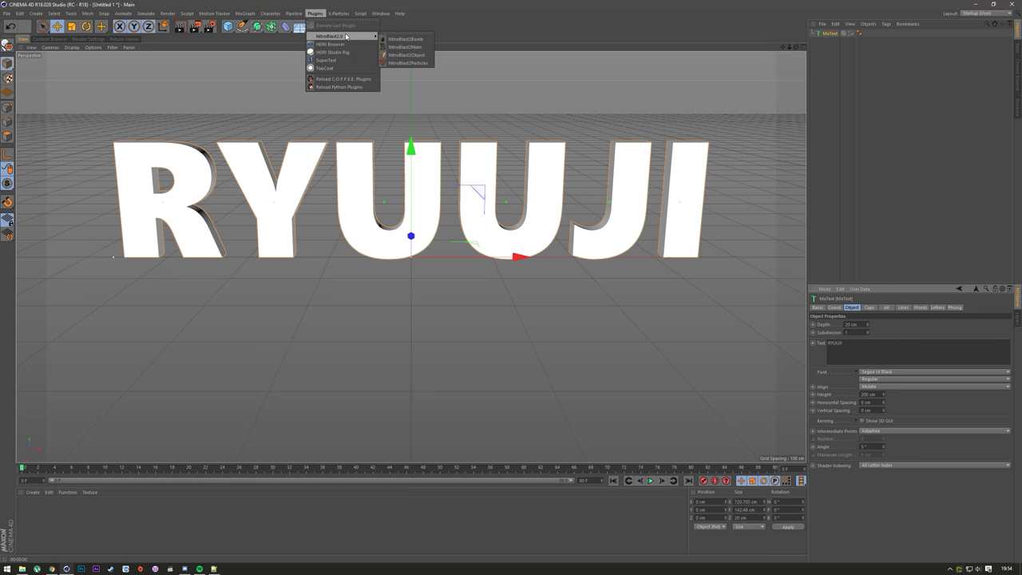
- Open NitroBlast2Main, set Quality to High and enable Seperate MoText
click(422, 48)
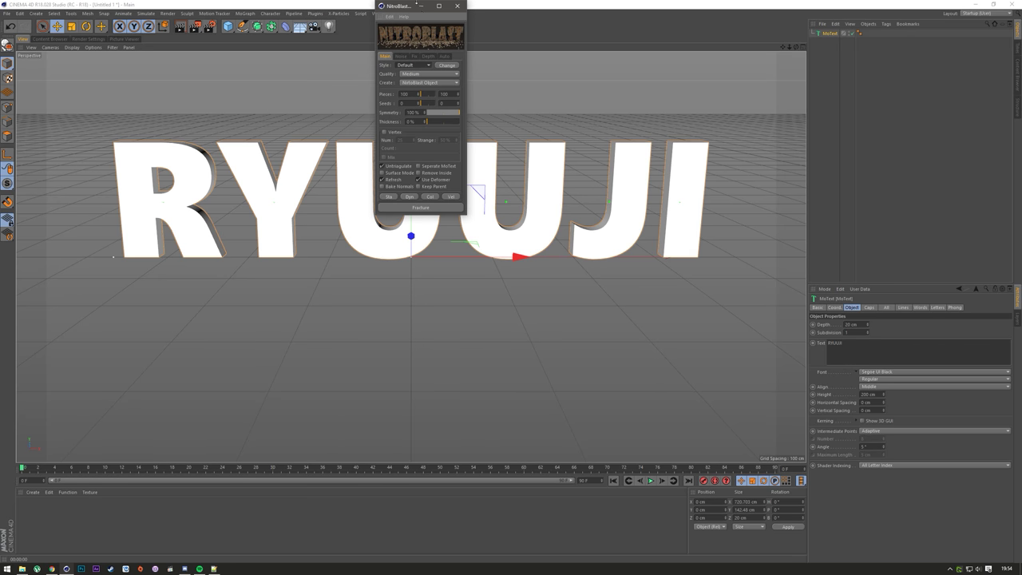
drag(424, 13, 532, 30)
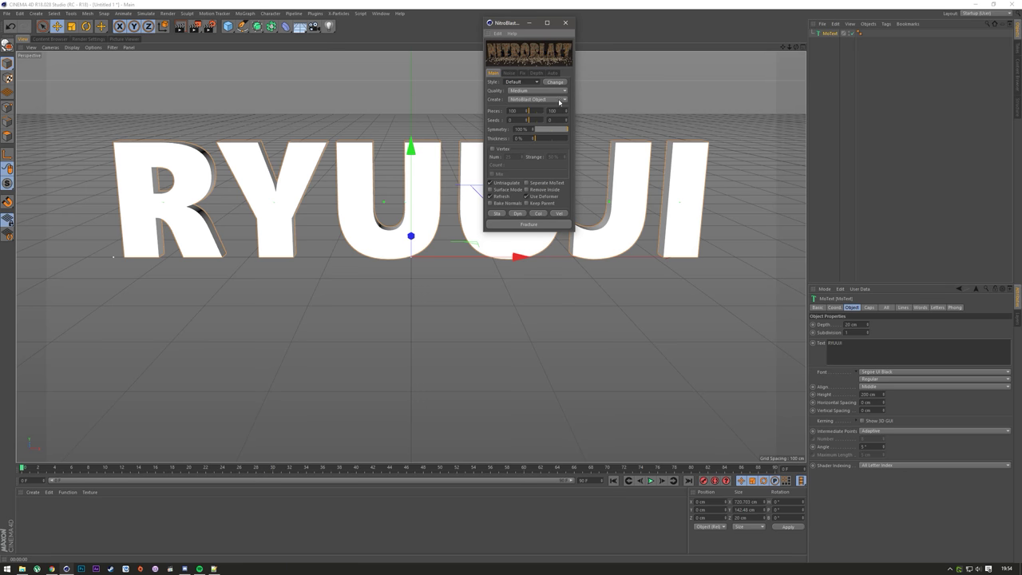
click(537, 90)
click(527, 108)
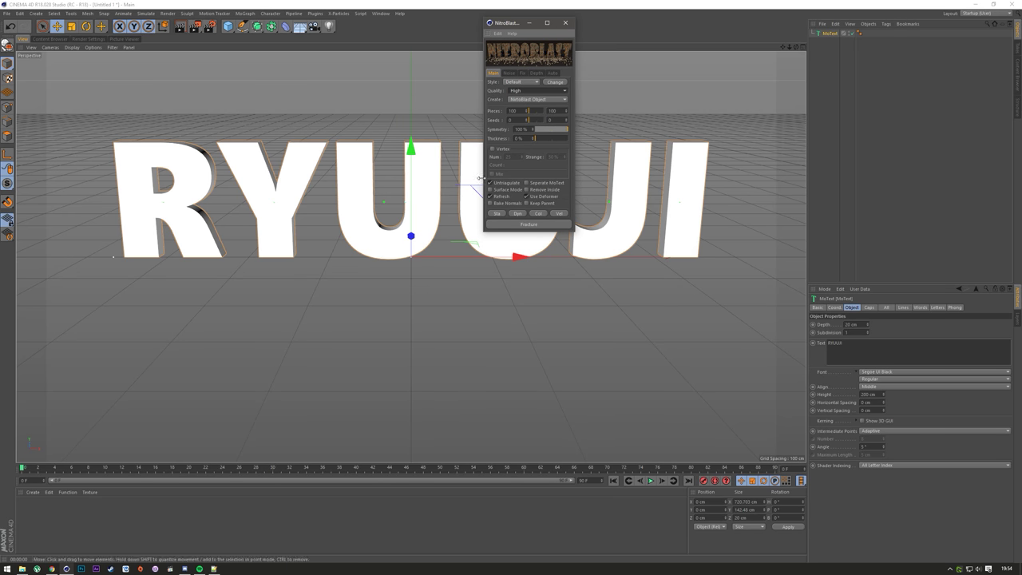
click(527, 183)
- Set the MoText extrusion depth to 50 cm
click(833, 32)
click(852, 324)
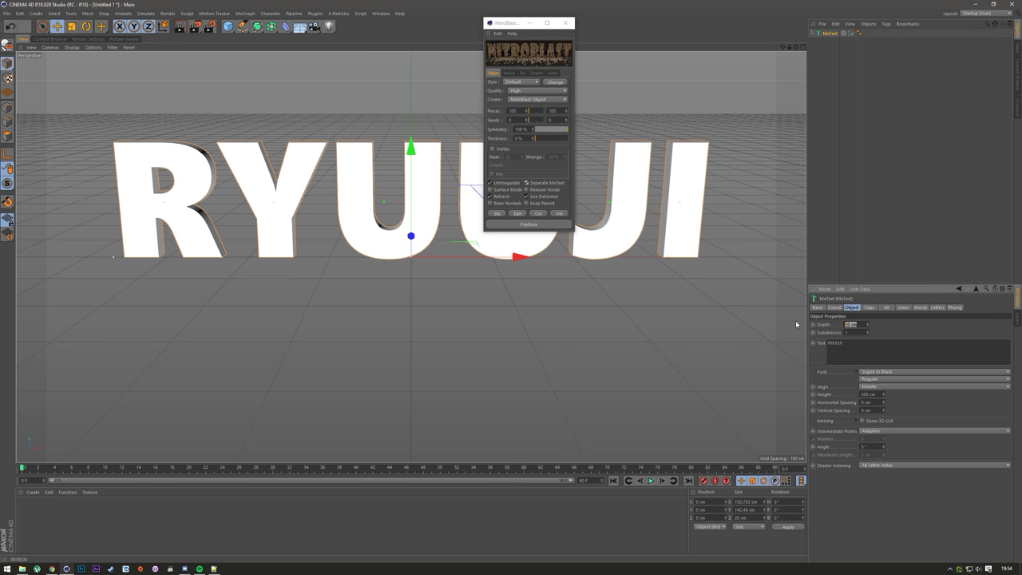
text(100)
key(Return)
click(817, 208)
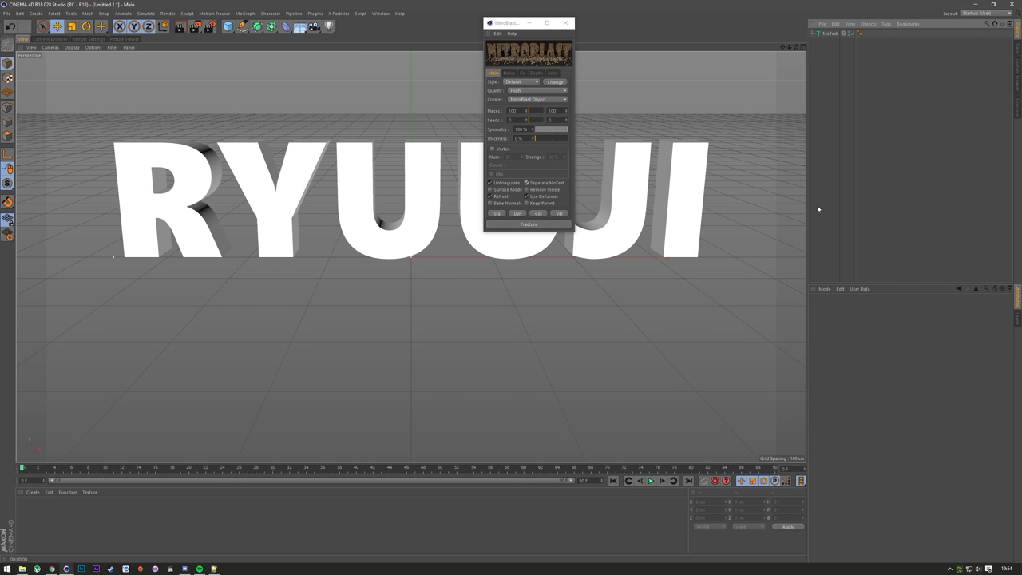
- Review the MoText Caps settings, then fracture the text with NitroBlast
click(830, 33)
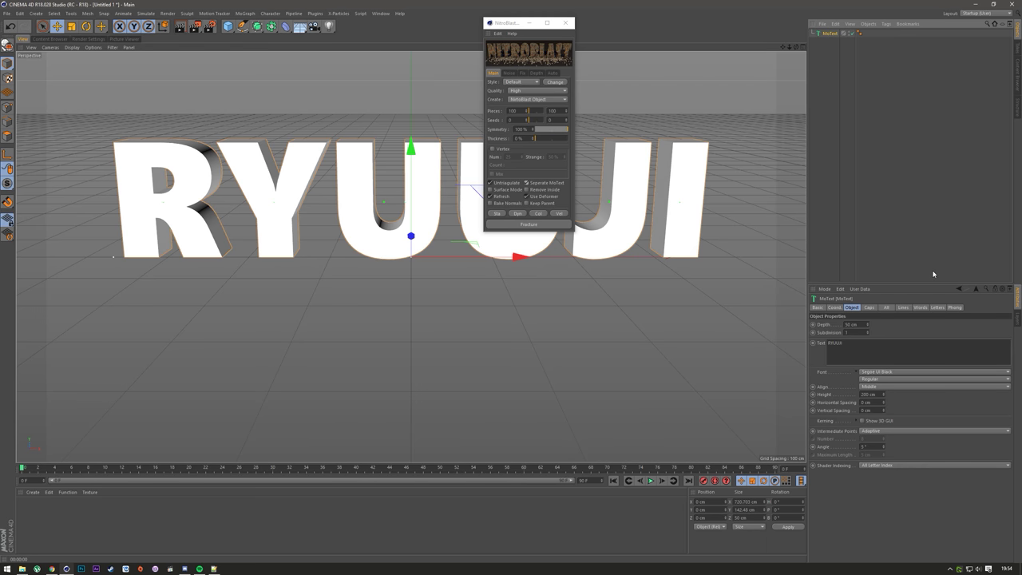
click(871, 307)
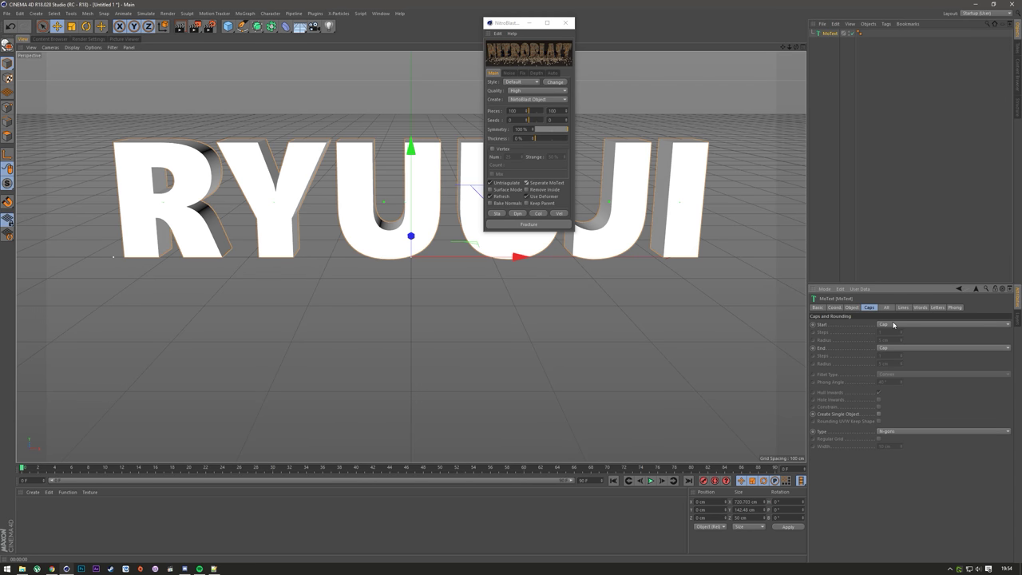
click(839, 199)
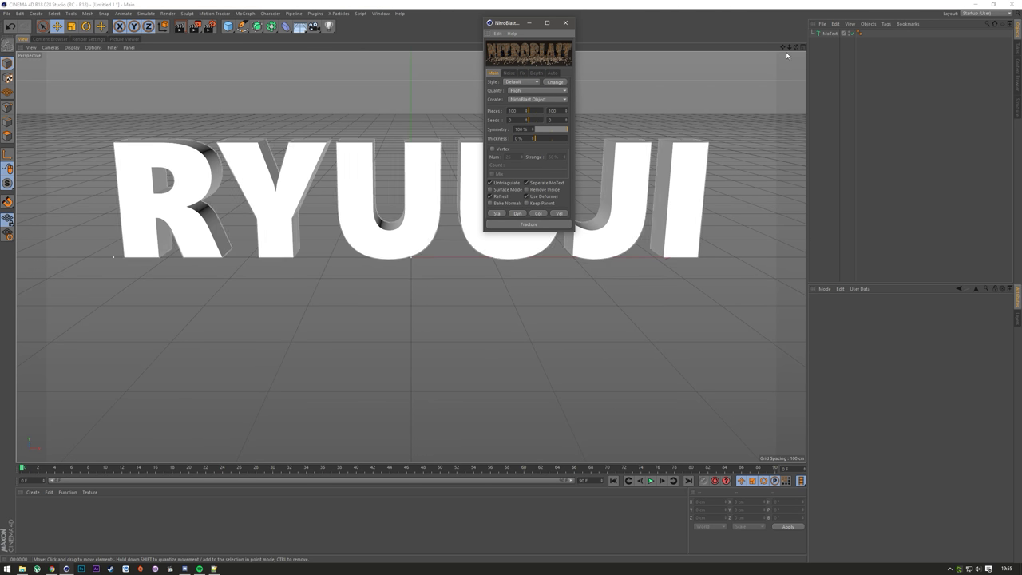
click(829, 32)
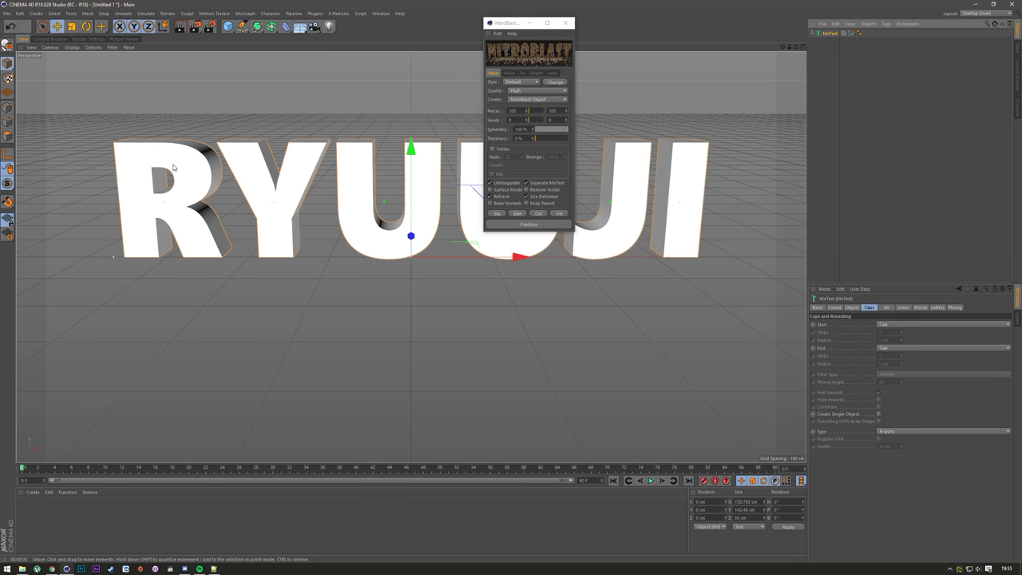
click(527, 226)
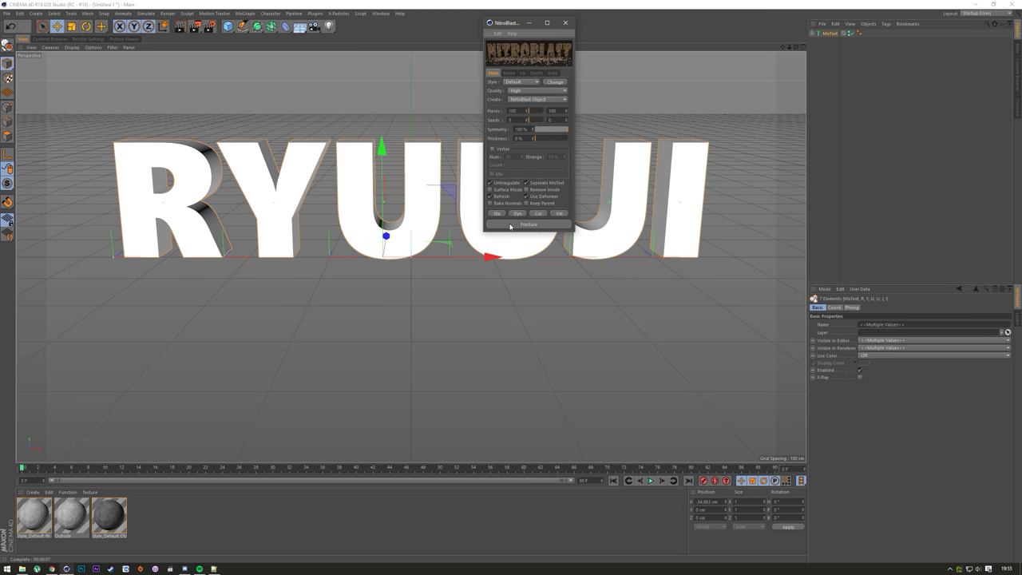
- Minimize NitroBlast, expand MoText and inspect the six fractured letter objects
click(529, 23)
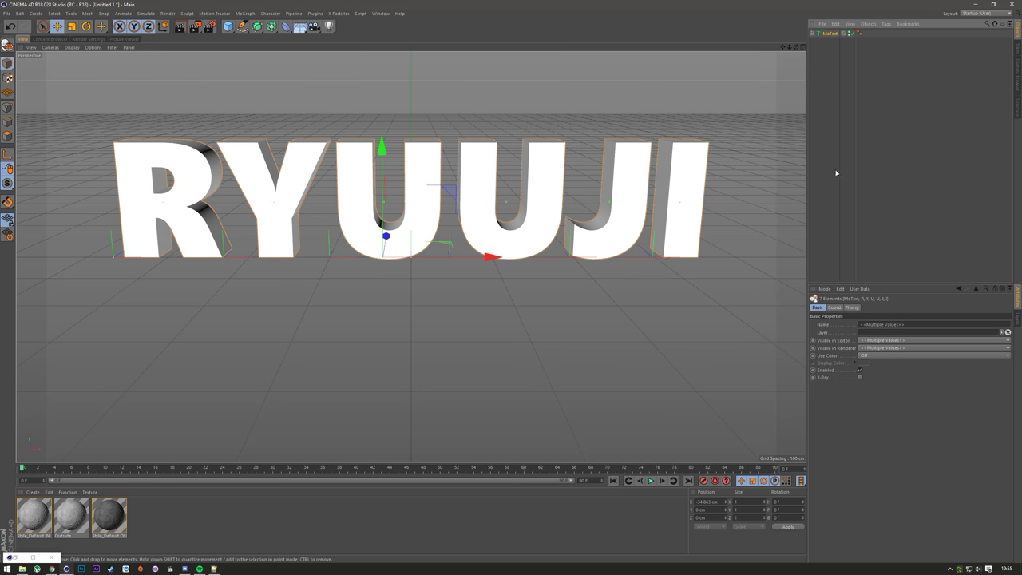
click(813, 33)
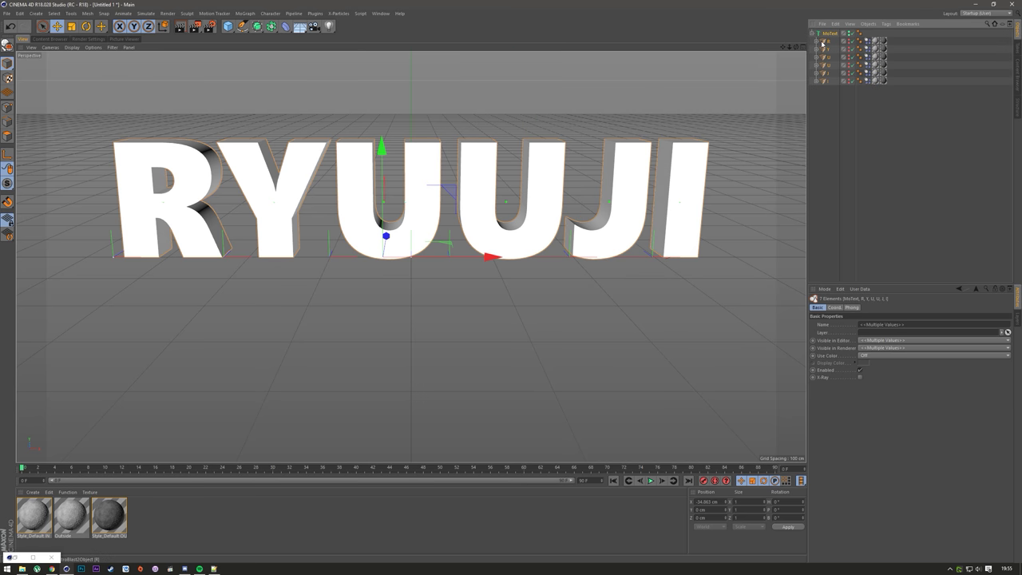
drag(826, 126, 822, 45)
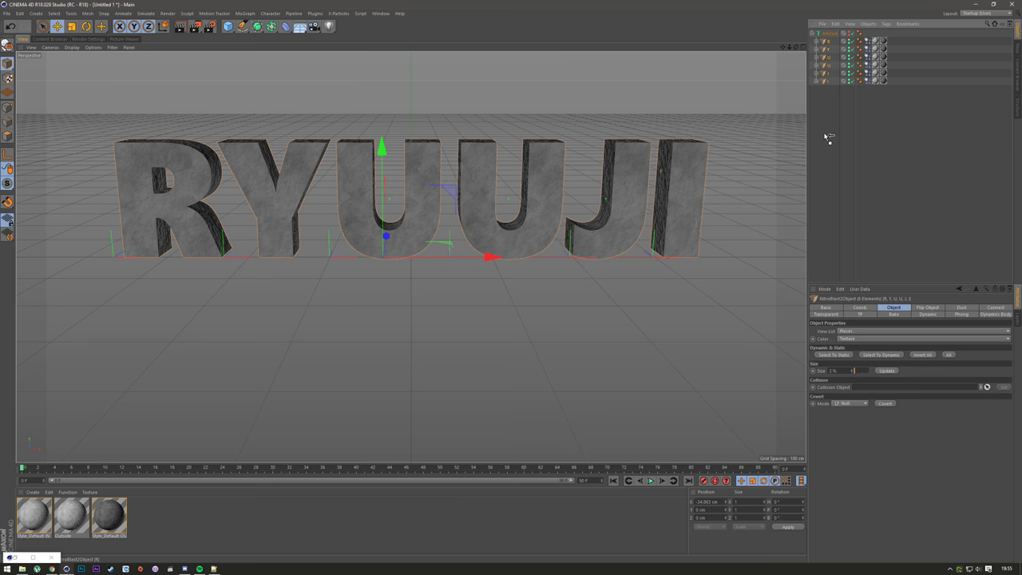
click(842, 35)
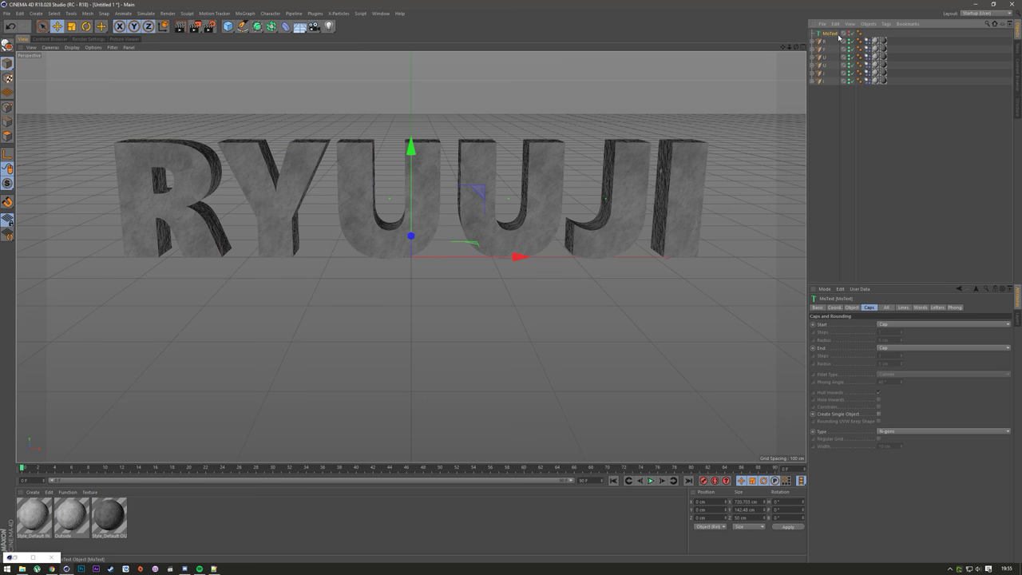
click(821, 44)
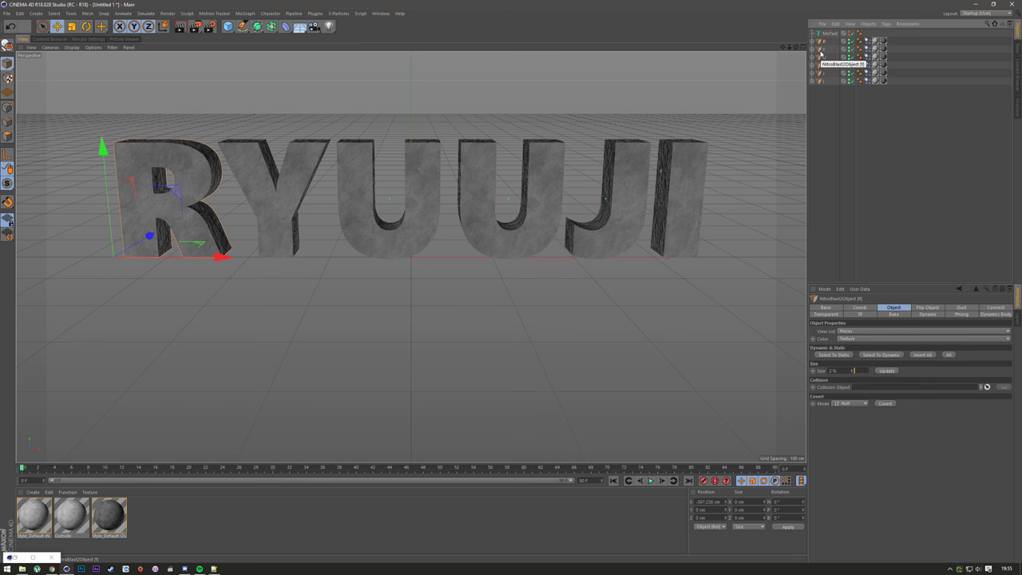
click(833, 105)
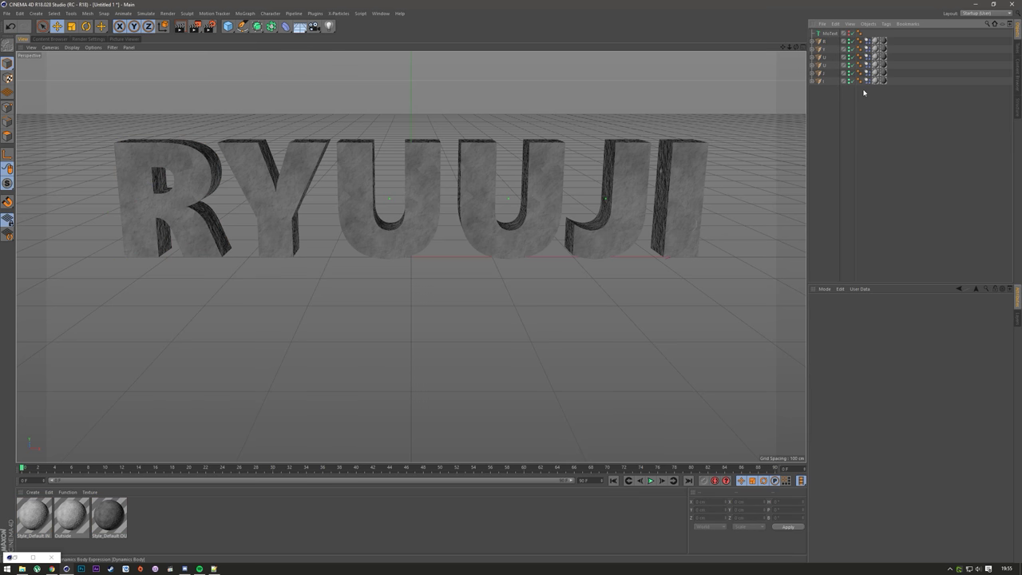
- Inspect the letters' Dynamics Body tags and view the pieces inside R
drag(867, 98, 863, 34)
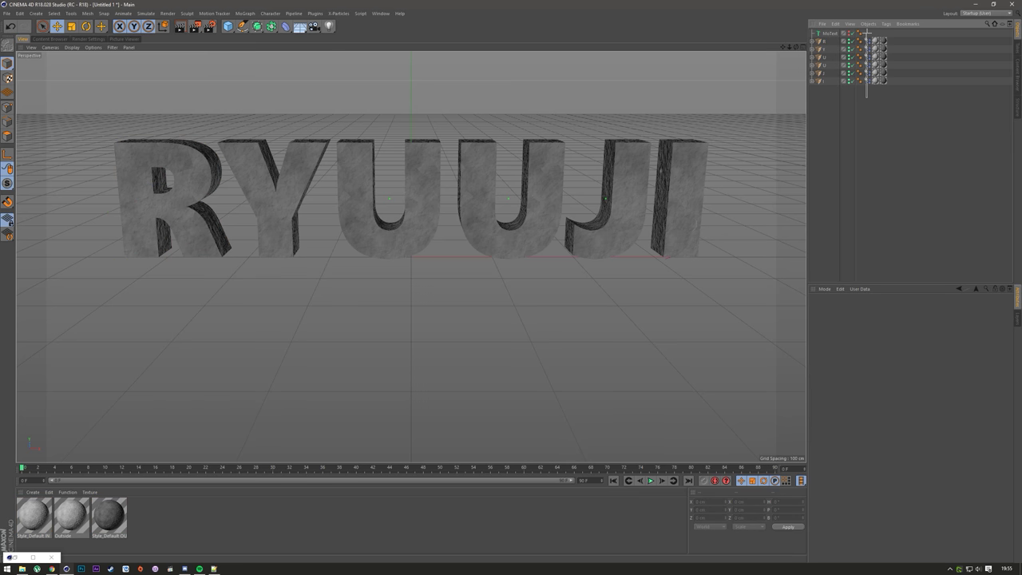
click(872, 133)
click(813, 41)
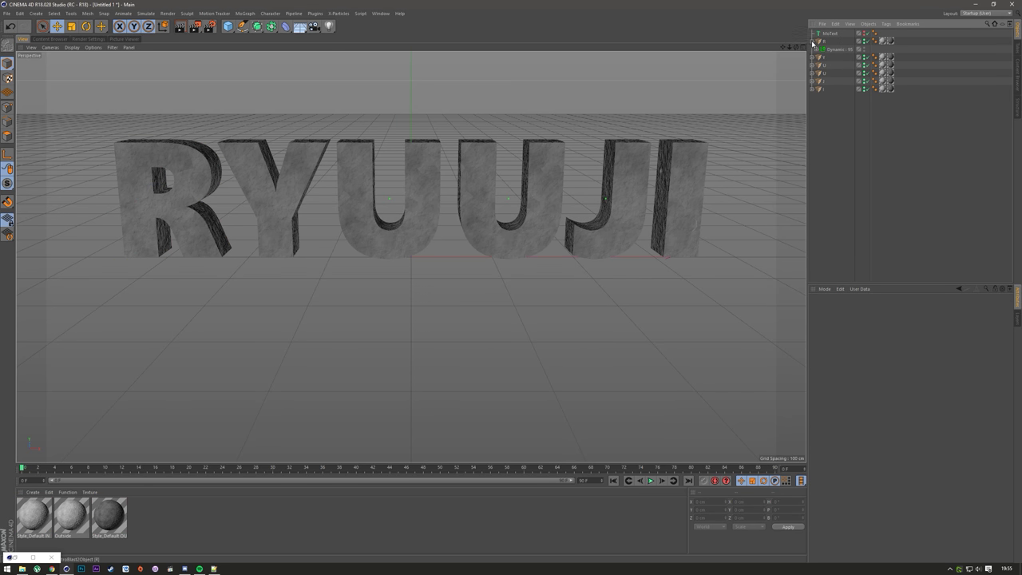
click(817, 49)
click(817, 50)
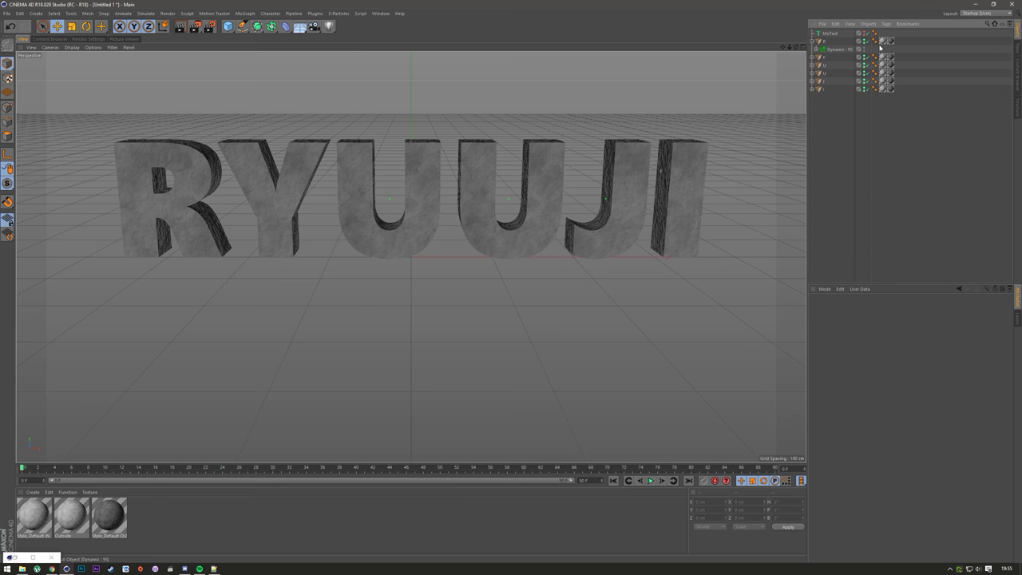
click(812, 40)
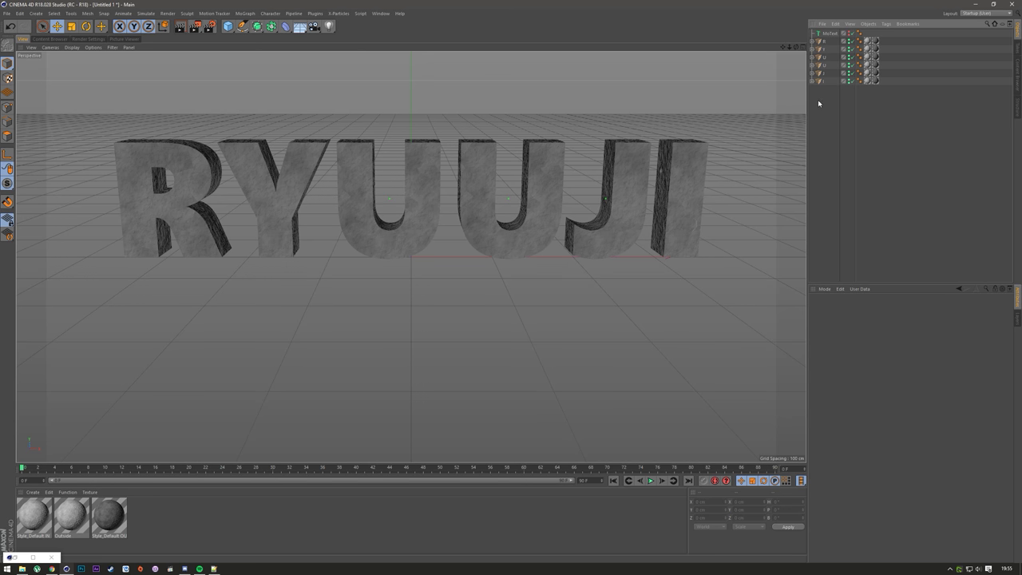
- Select the fractured letter objects in the Object Manager
click(818, 37)
right_click(818, 40)
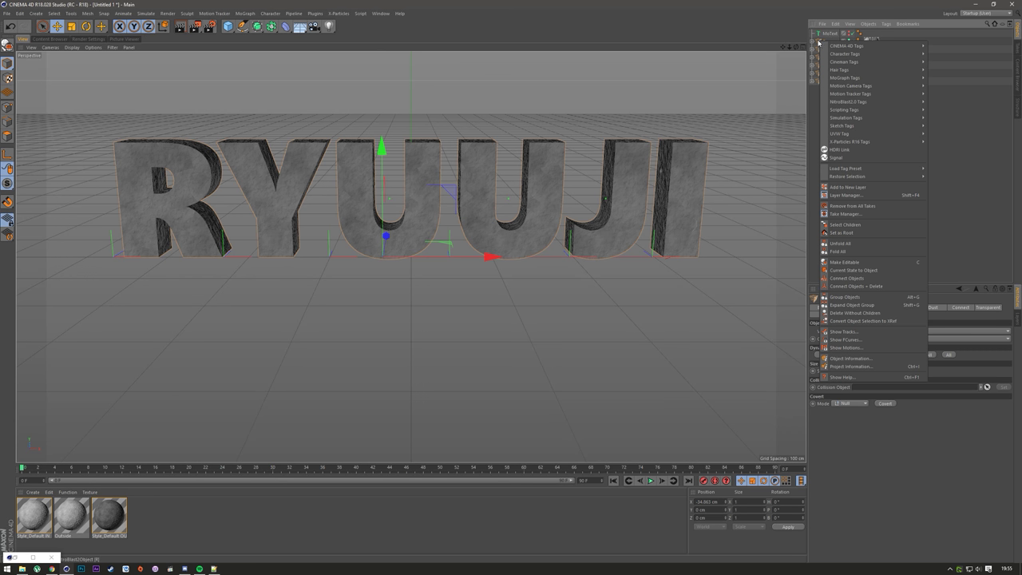
click(813, 121)
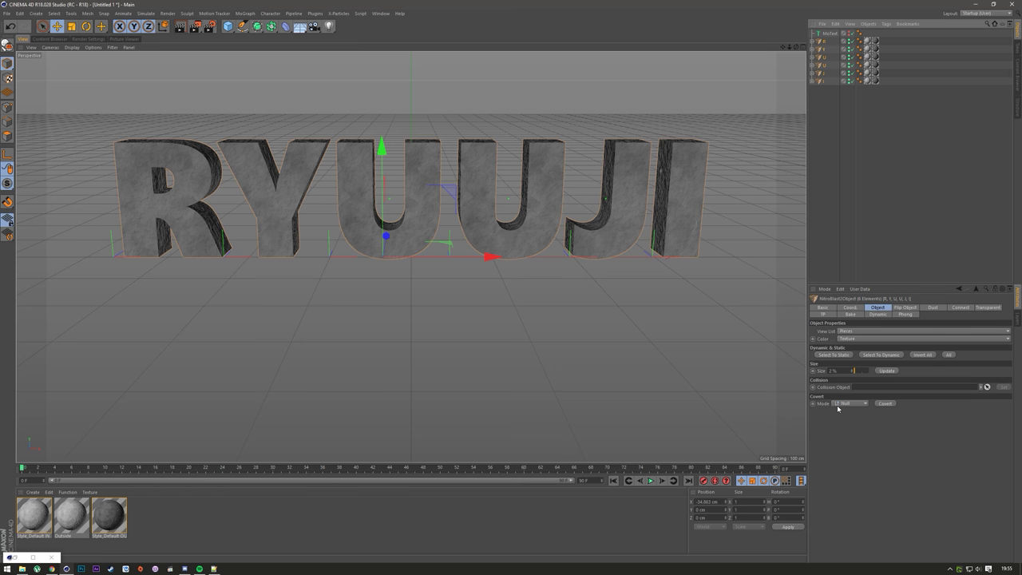
- Set Covert Mode to Fracture, convert, and inspect the new Dynamic : 97 object
click(837, 405)
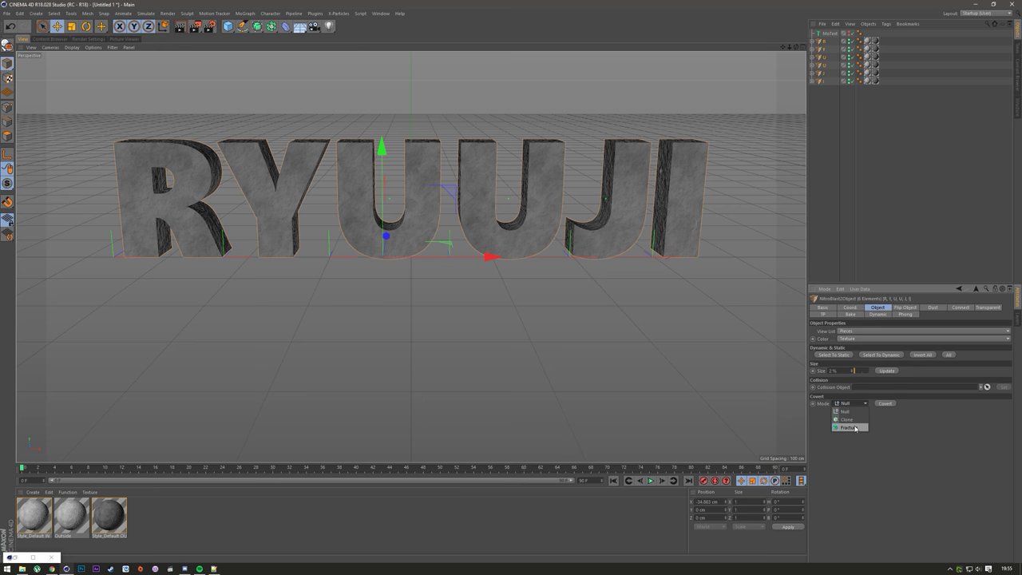
click(856, 428)
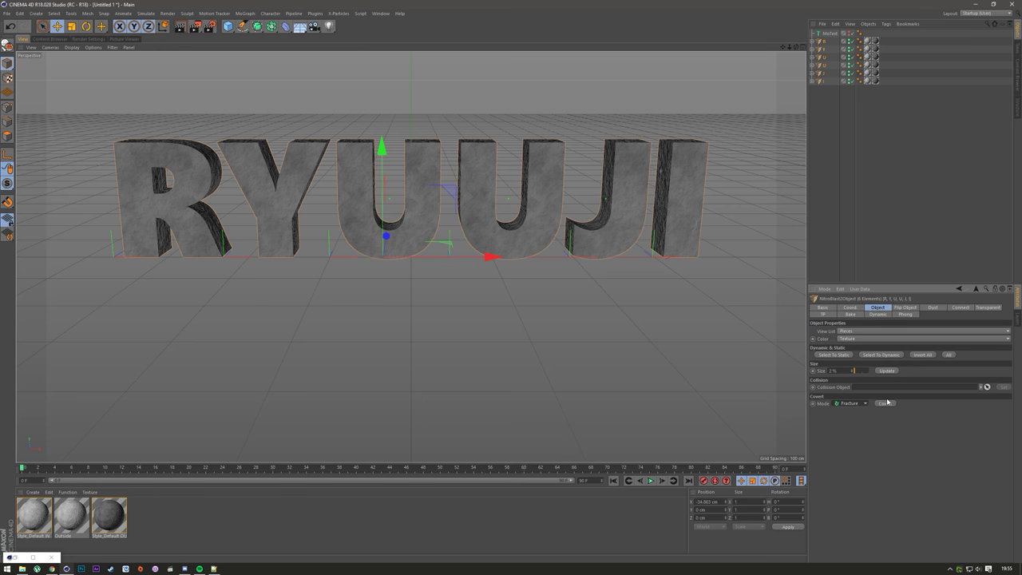
click(886, 404)
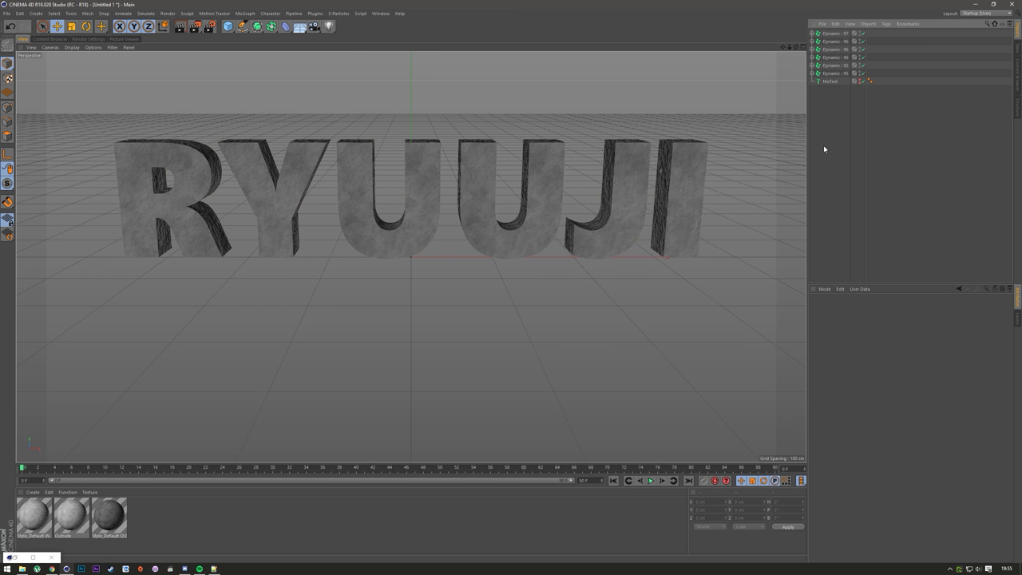
click(833, 33)
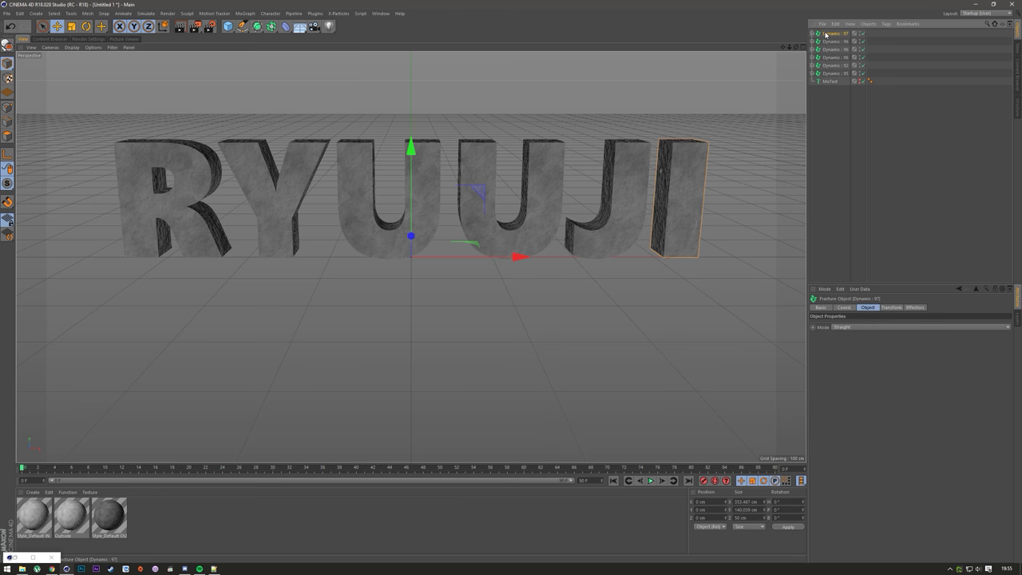
click(845, 125)
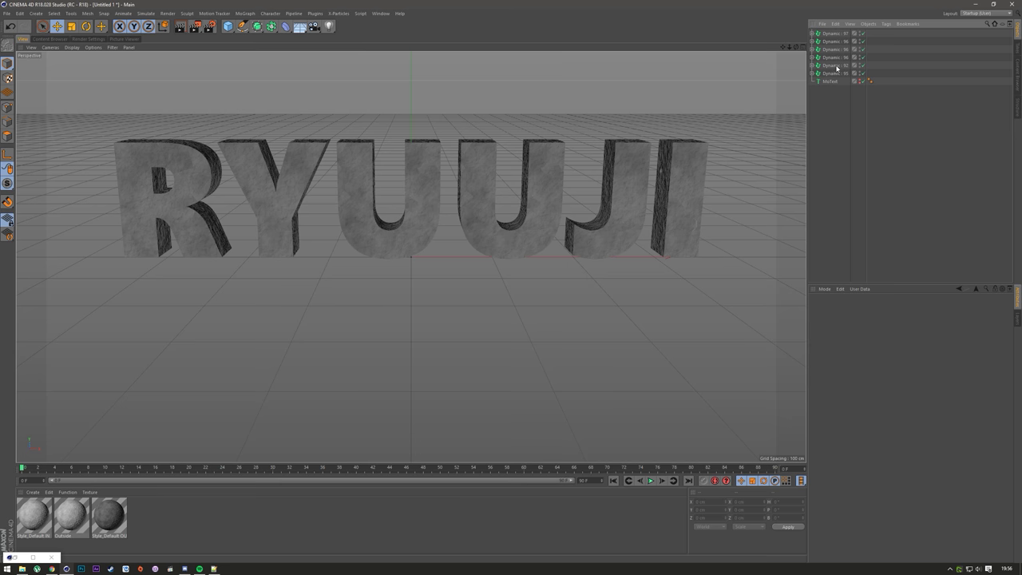
- Expand Dynamic 97 and 95 and select the R, Y, U, U, J, I letter objects
click(812, 33)
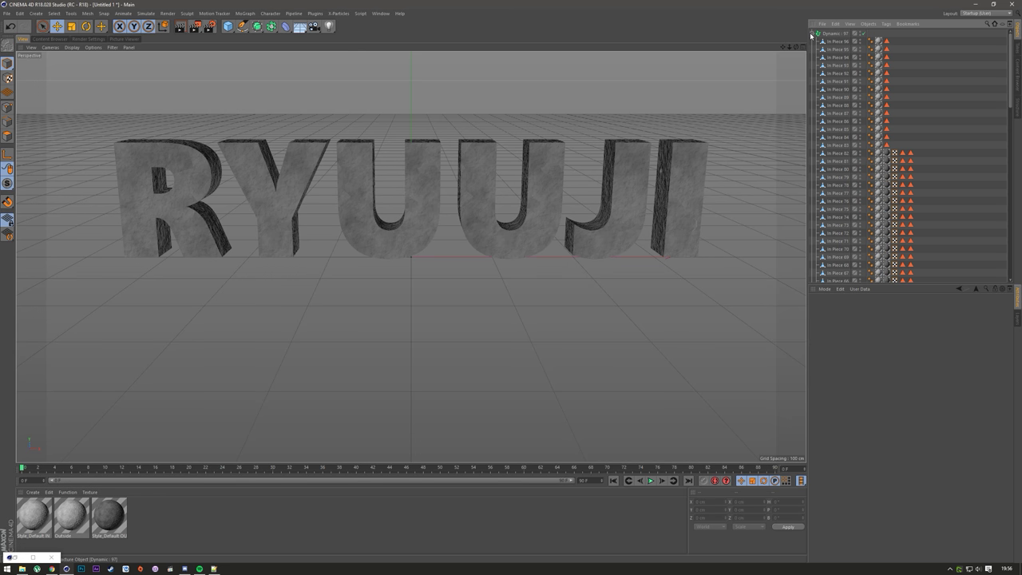
click(811, 33)
click(812, 74)
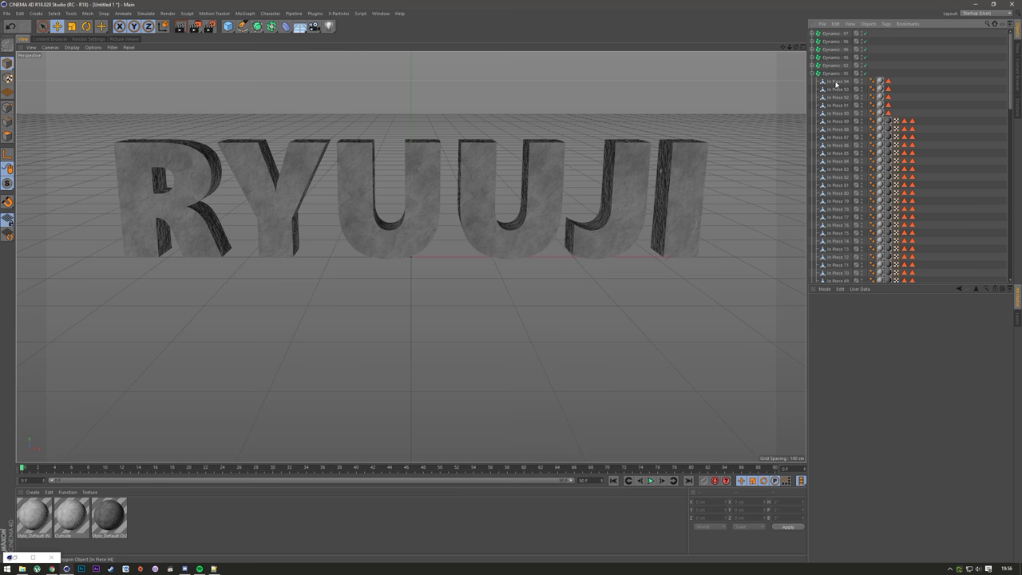
click(847, 75)
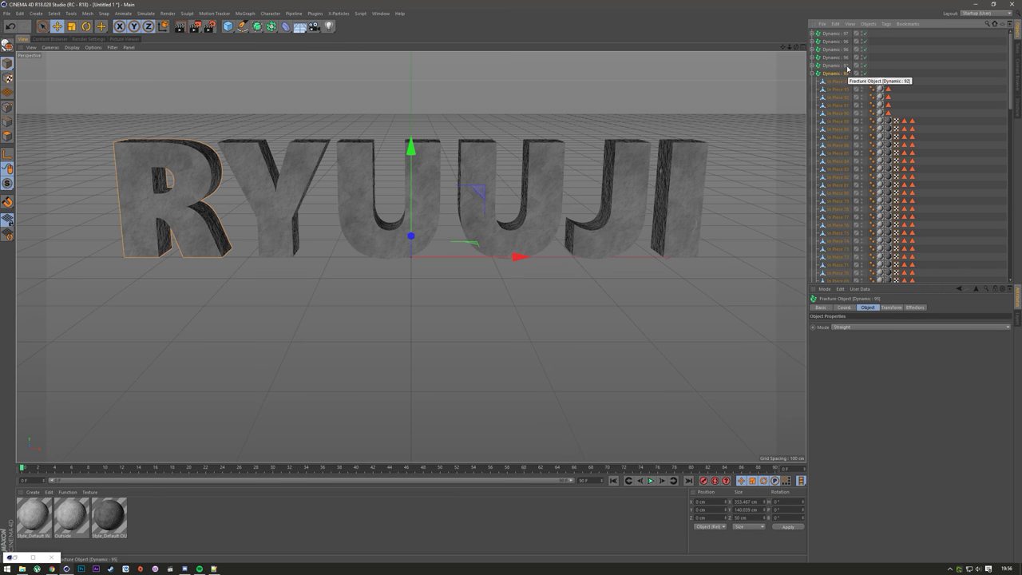
click(848, 64)
click(847, 56)
click(847, 49)
click(847, 41)
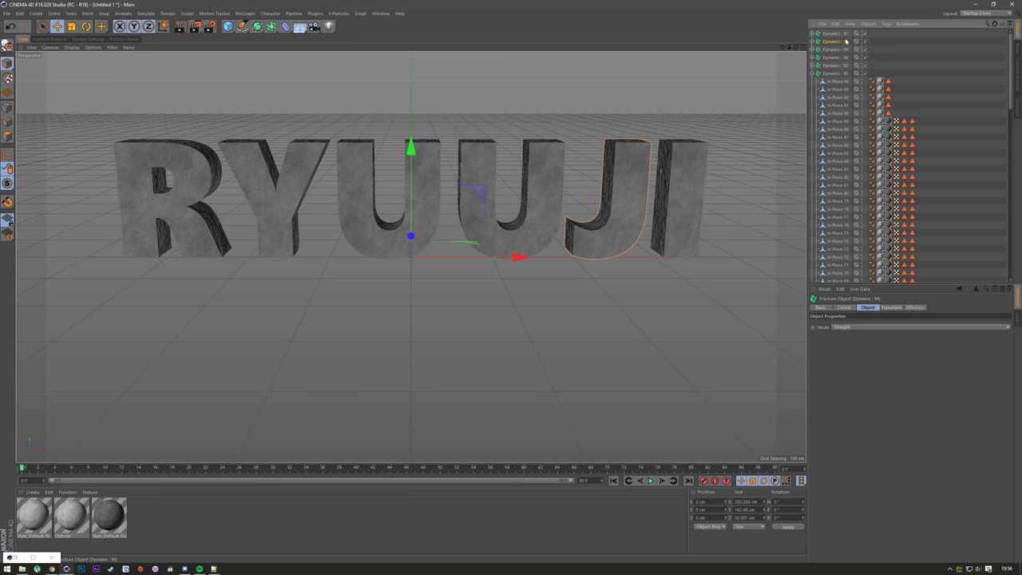
click(848, 33)
- Collapse the Dynamic objects, play the animation and render the current view
click(813, 34)
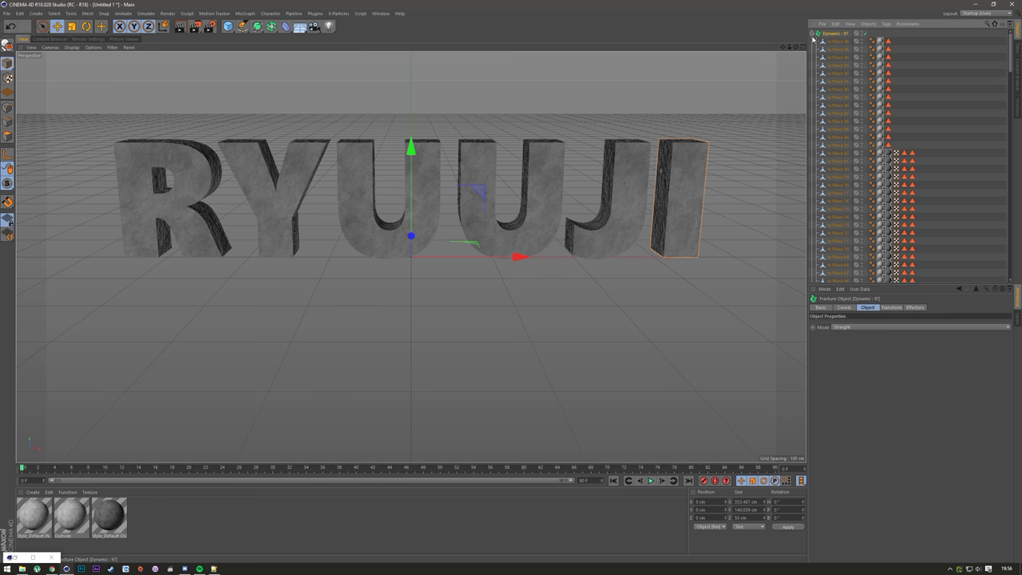
click(812, 33)
click(812, 41)
click(812, 41)
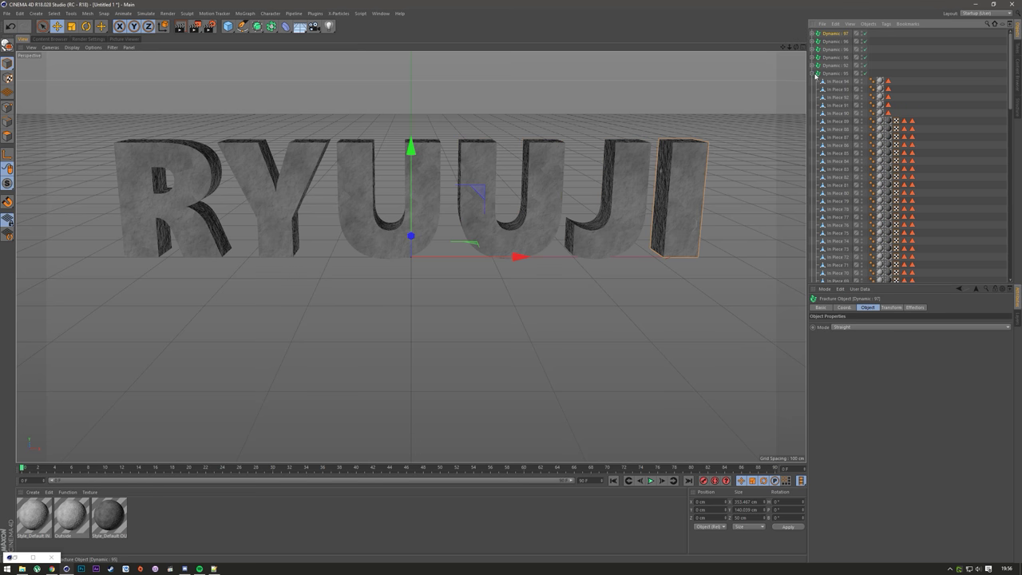
click(813, 73)
click(846, 97)
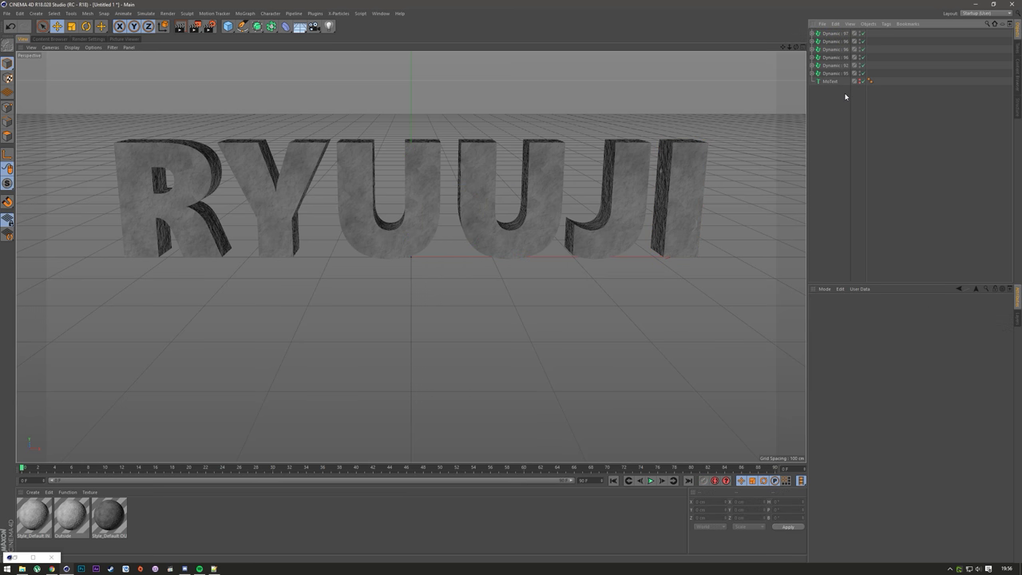
click(651, 482)
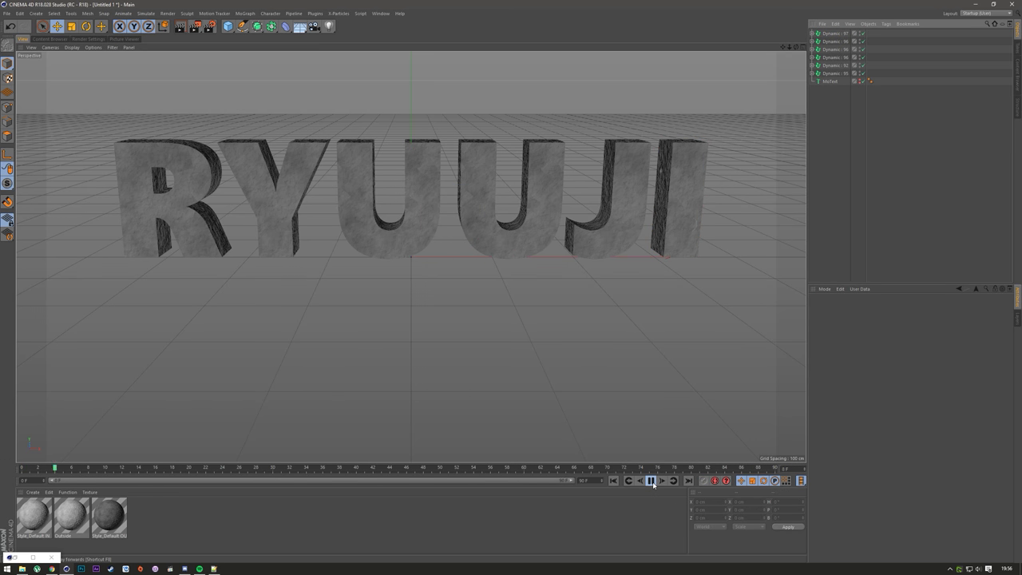
click(179, 27)
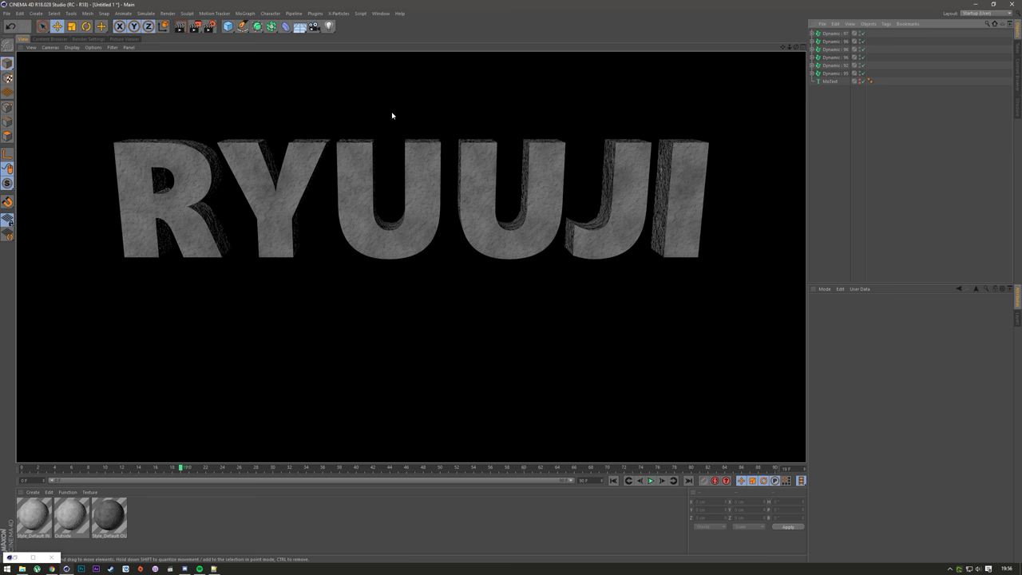
- Inspect the Outside and Style_Default IN materials and a Dynamic : 97 piece's Texture tag
click(812, 33)
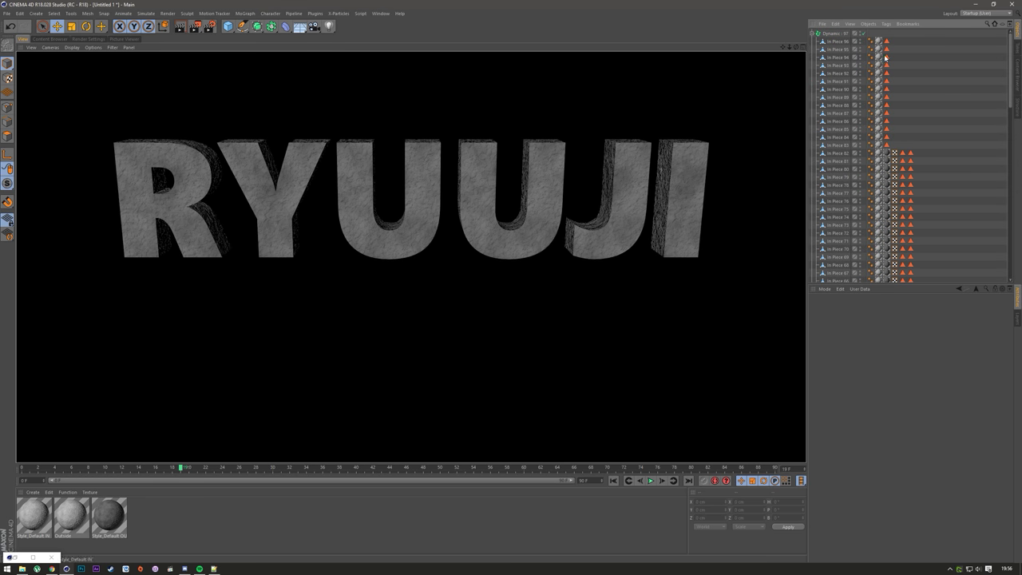
click(80, 518)
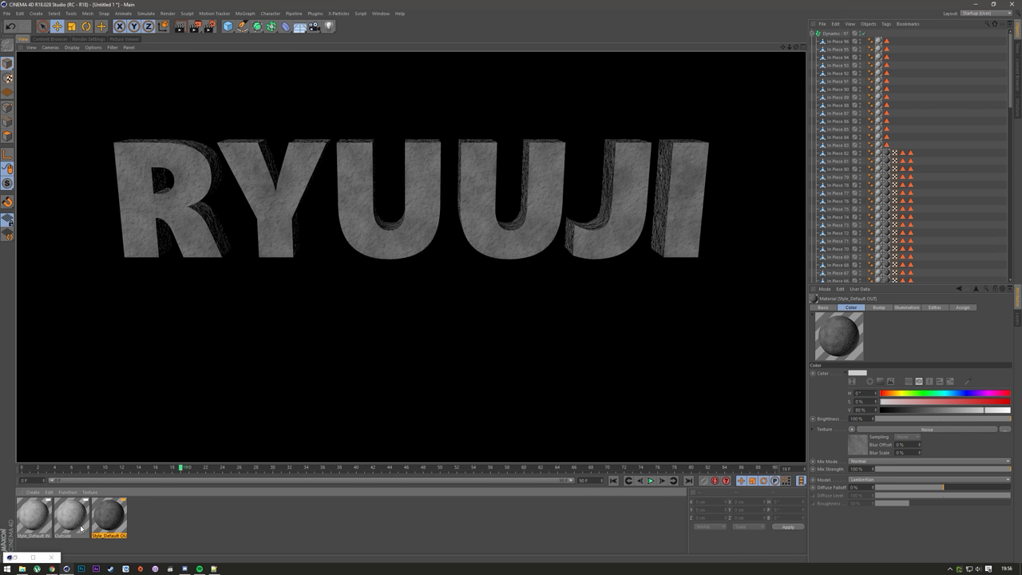
click(24, 523)
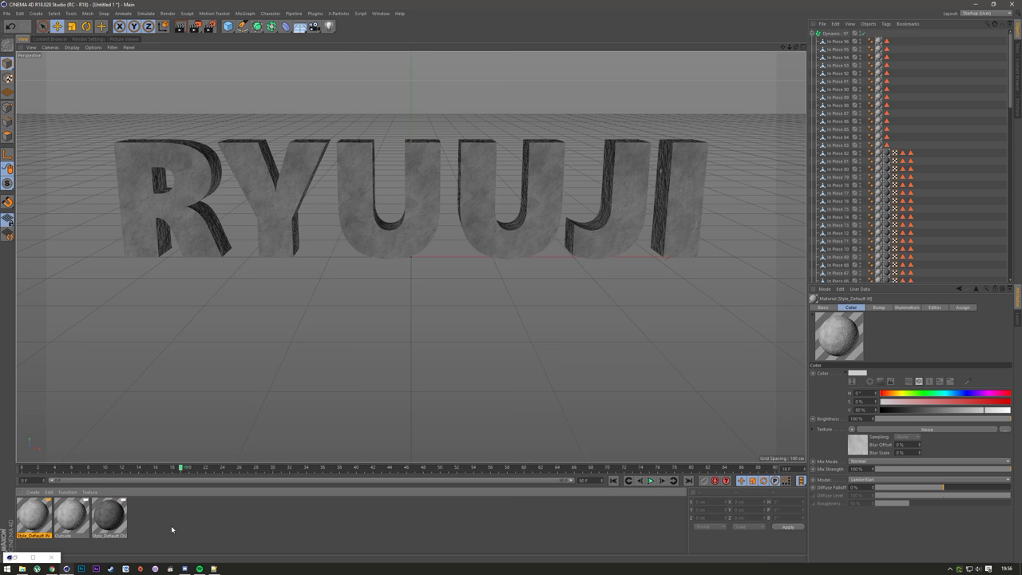
click(888, 189)
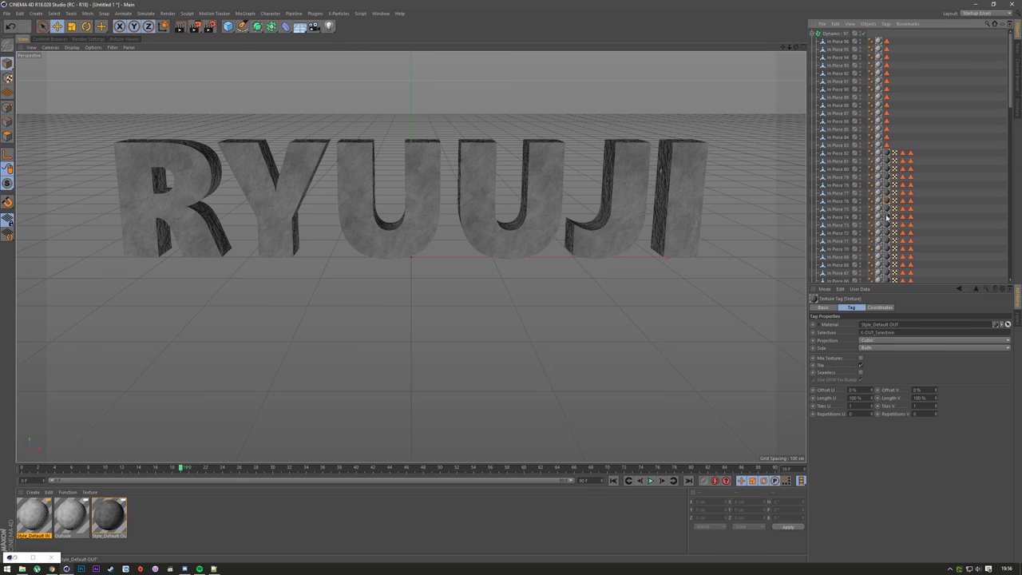
click(812, 34)
click(756, 83)
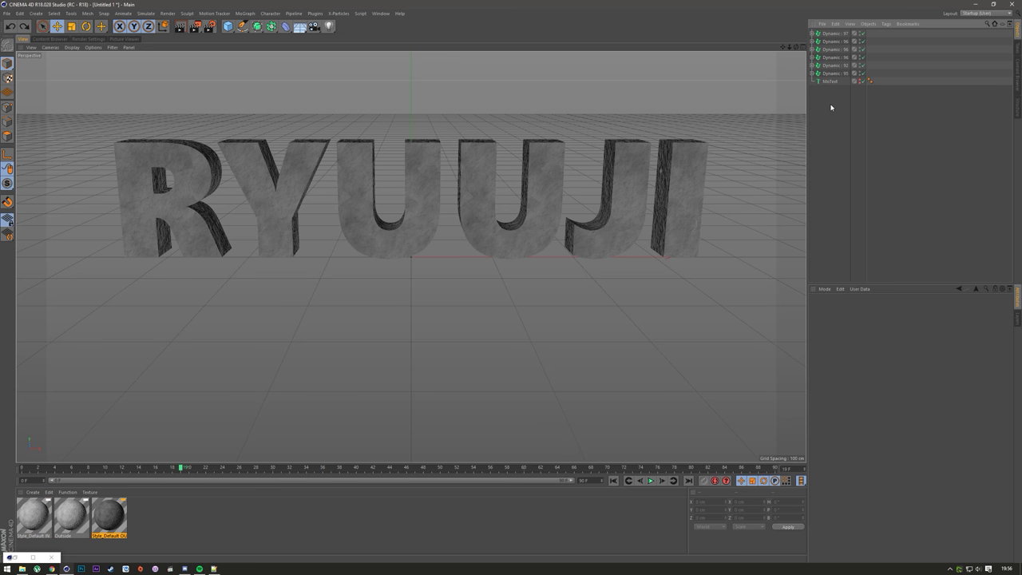
- Undo the letter split to get back to the single white RYUUJI MoText
key(Up)
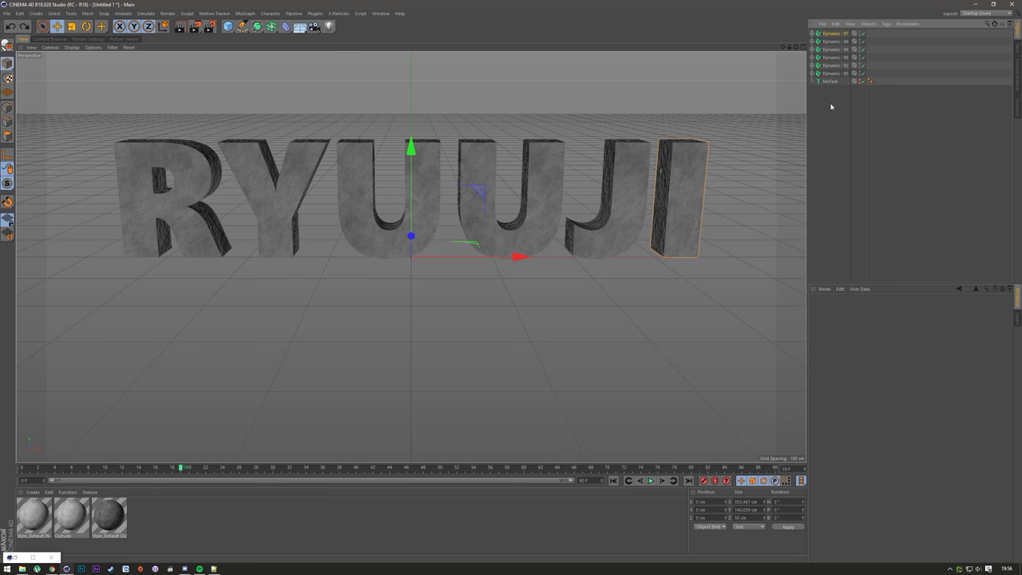
key(ctrl+z)
key(ctrl+z)
key(ctrl+z)
key(ctrl+z)
key(ctrl+z)
key(ctrl+z)
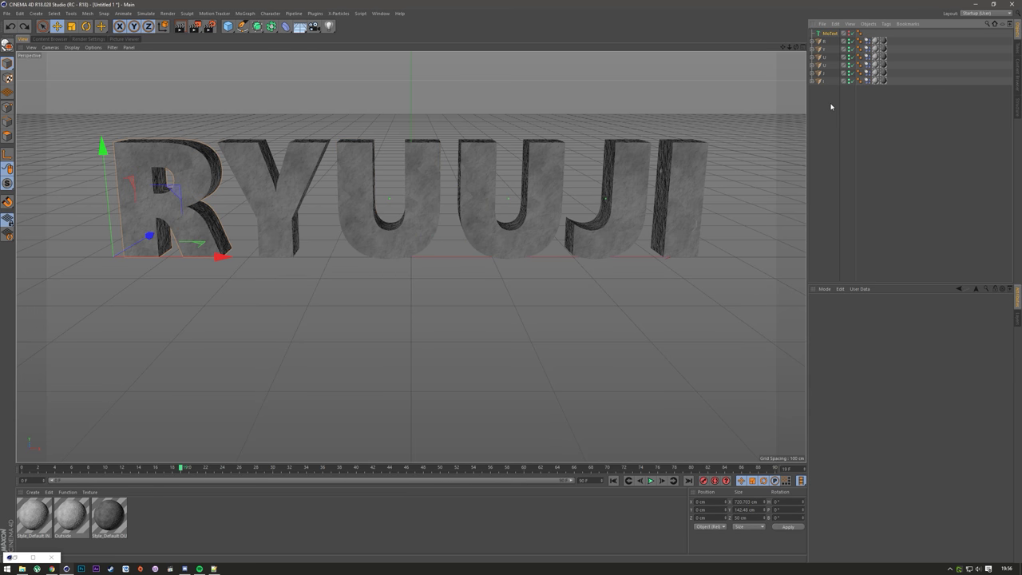
key(ctrl+z)
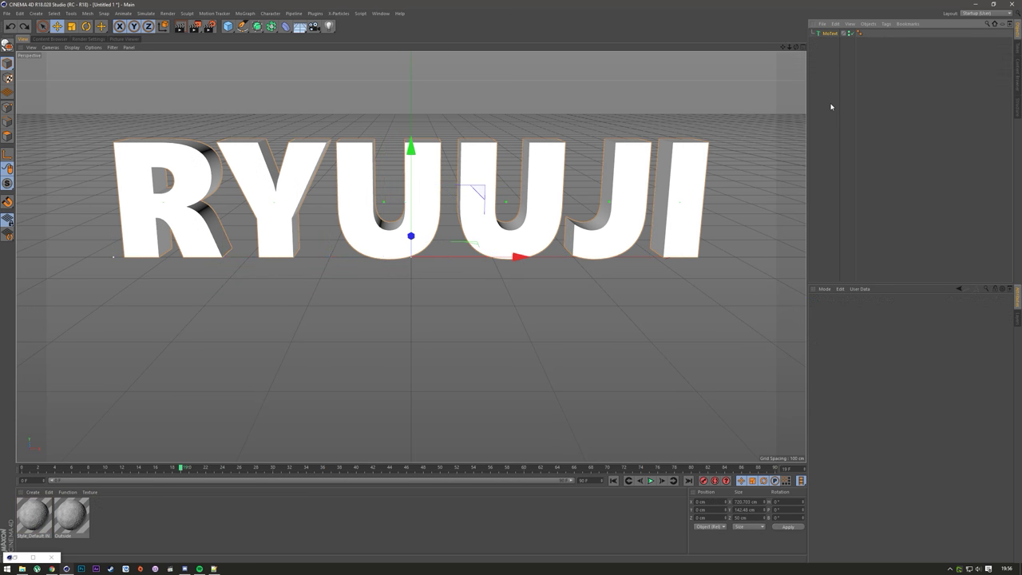
- Launch NitroBlast2Main from the Plugins menu with the RYUUJI MoText selected
click(339, 13)
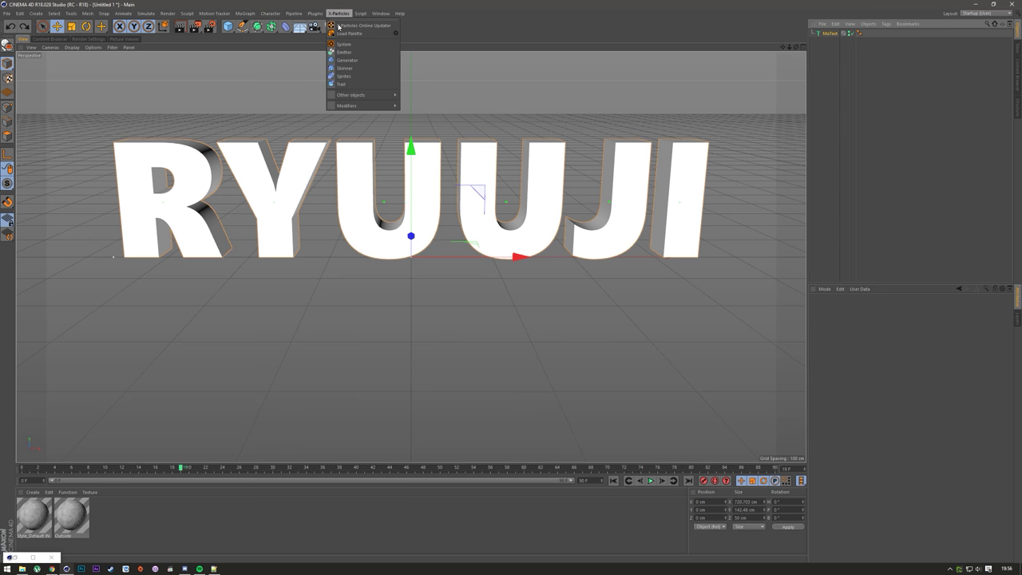
click(360, 13)
mouse_move(316, 13)
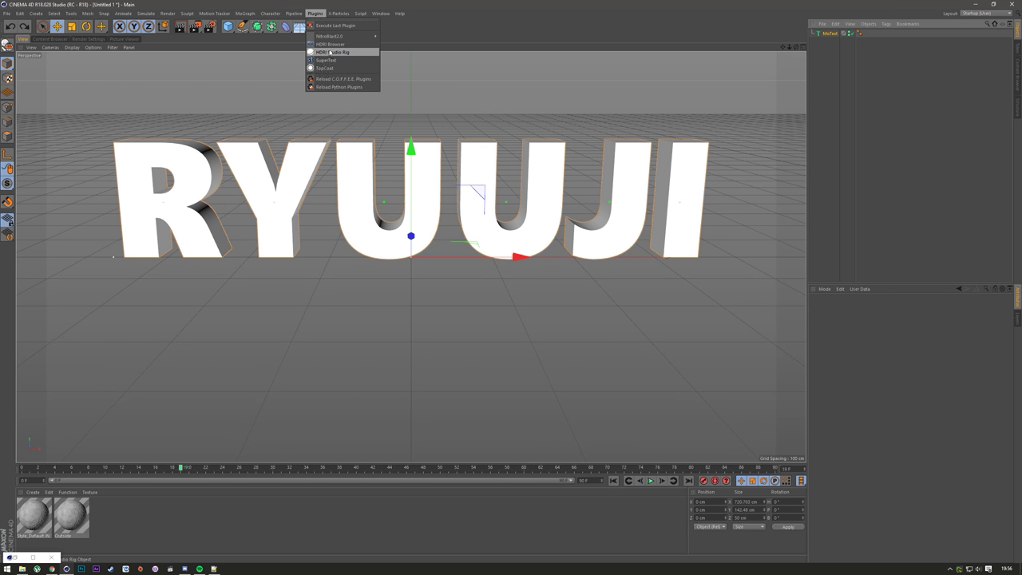
mouse_move(352, 36)
click(393, 47)
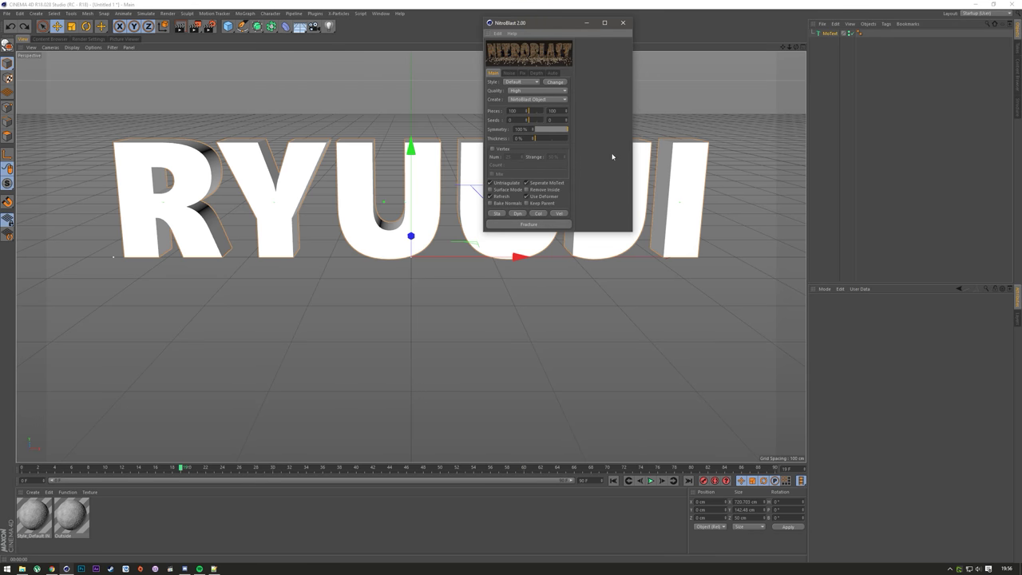
click(829, 34)
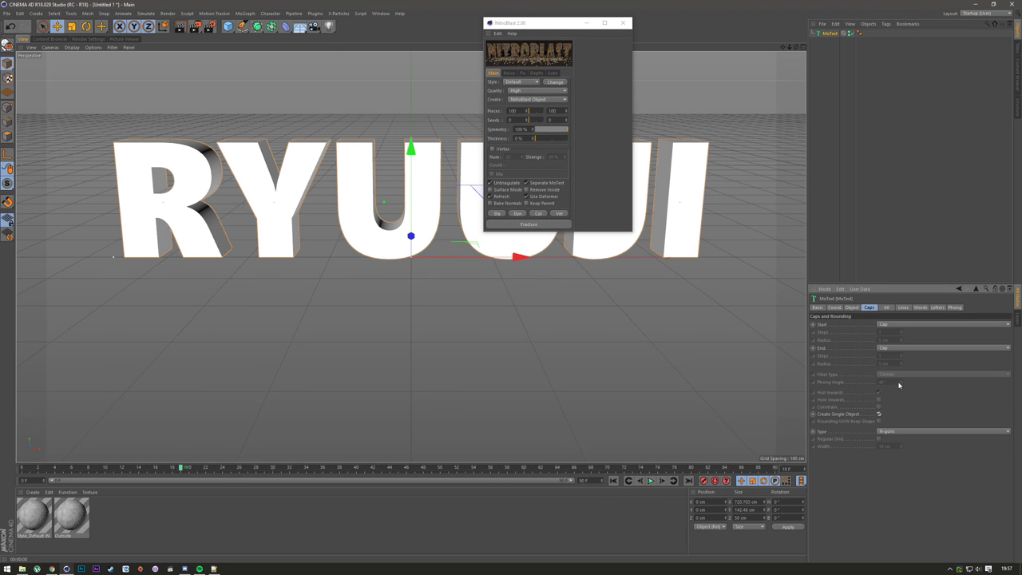
click(845, 33)
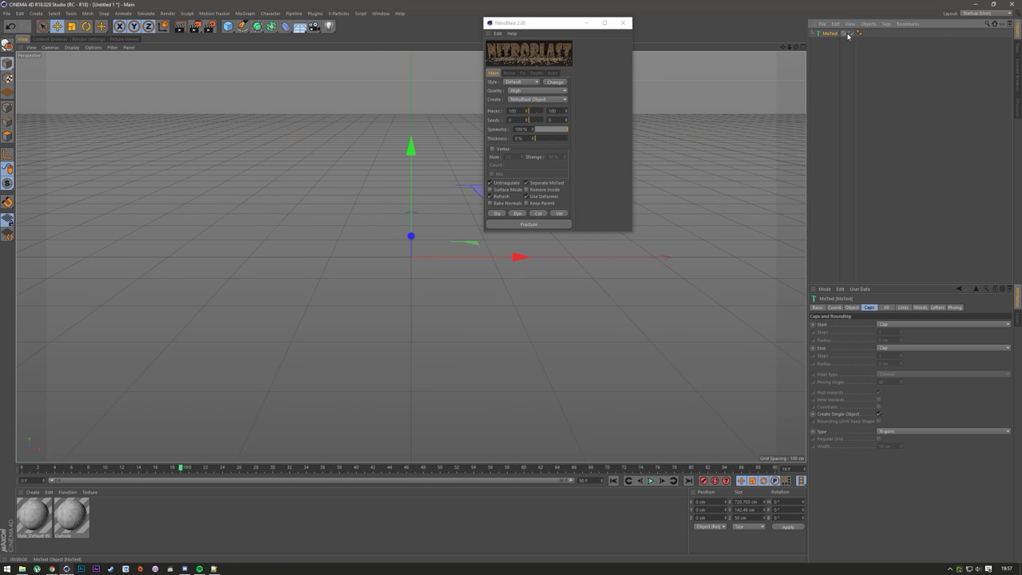
click(845, 34)
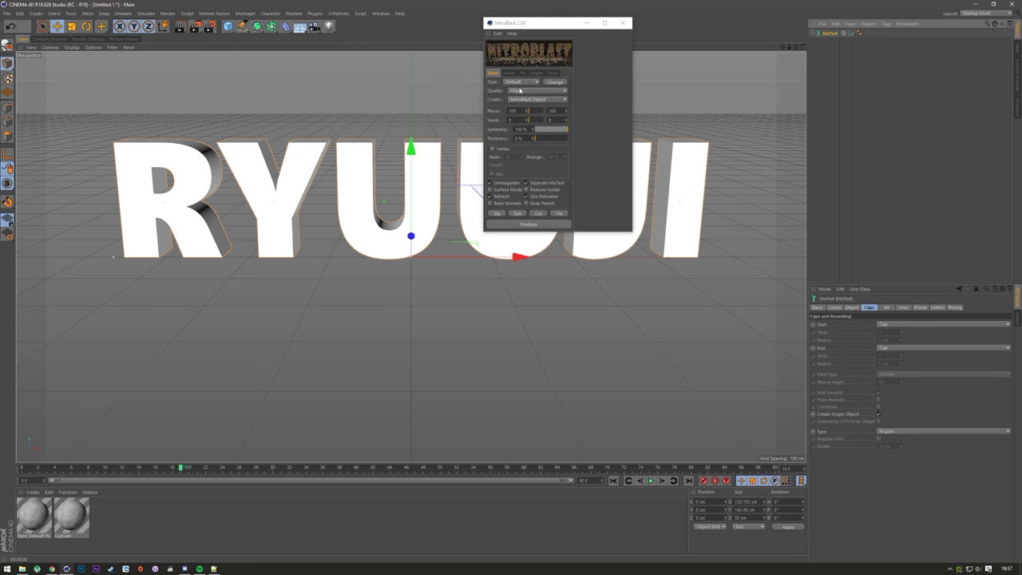
- Run a trial fracture on RYUUJI, undo it, and close NitroBlast
click(503, 227)
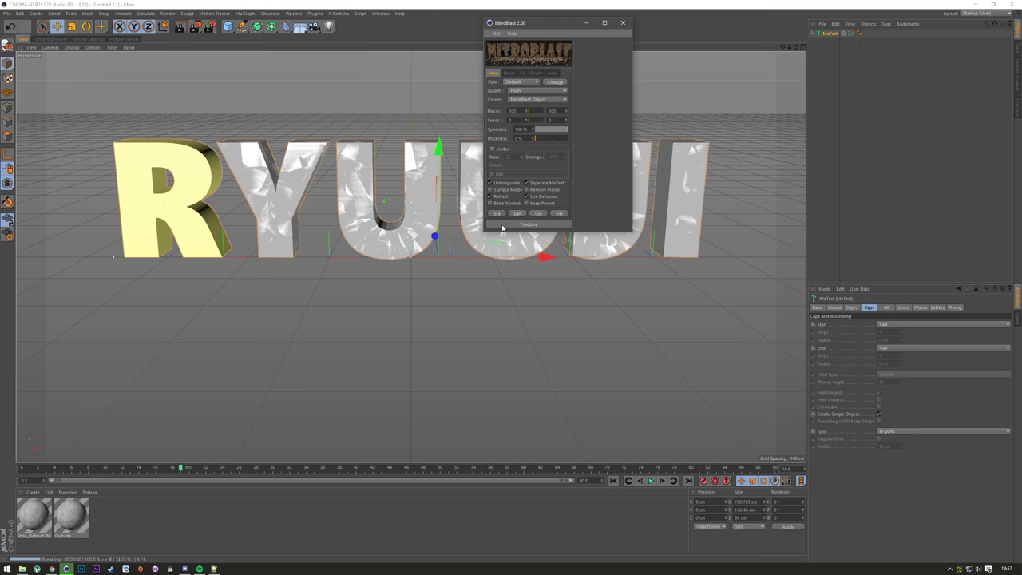
click(825, 92)
key(ctrl+z)
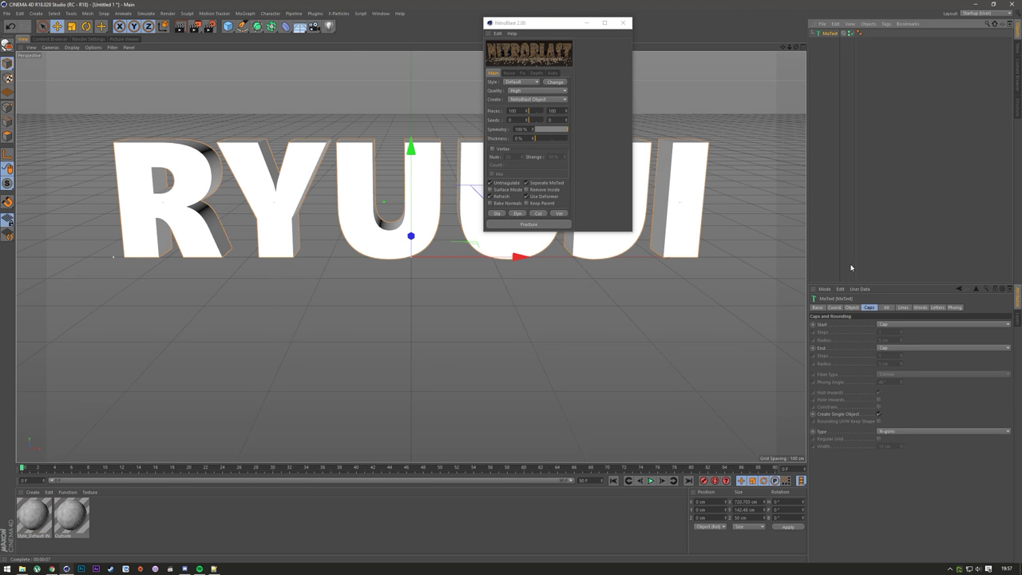
click(852, 308)
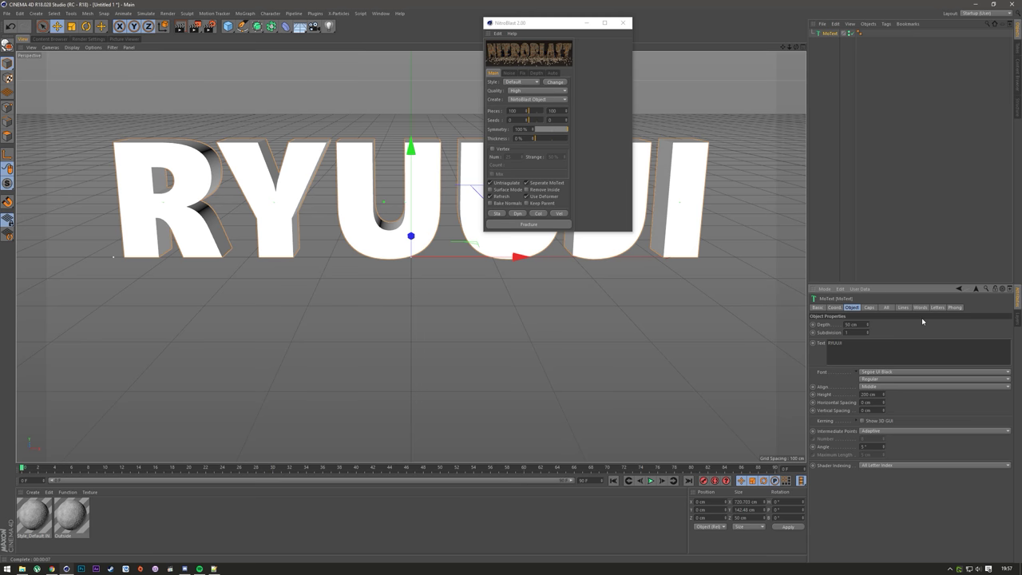
click(868, 308)
click(622, 23)
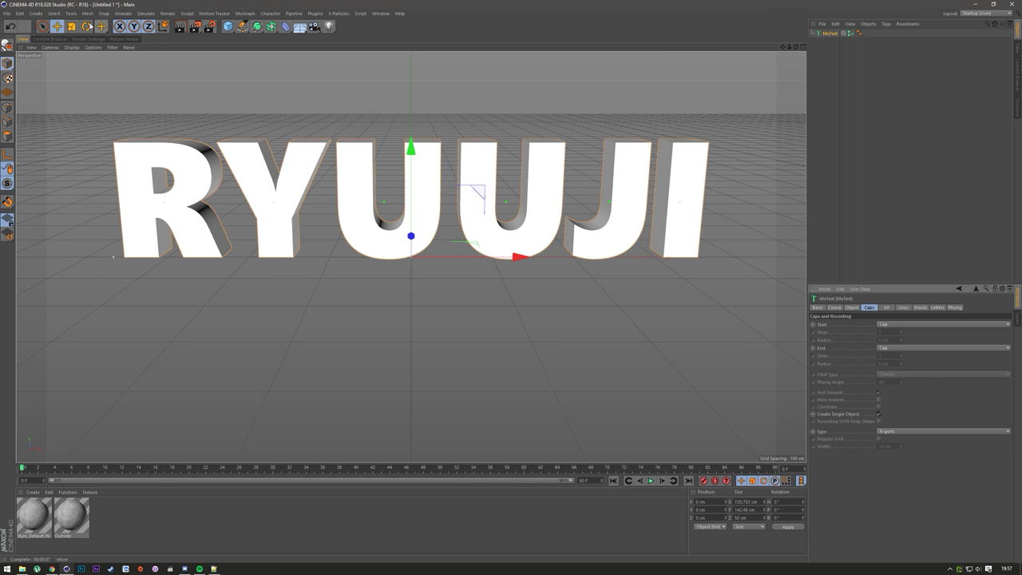
- Open the Animation 2.c4d project from the recent files list
click(6, 14)
mouse_move(45, 169)
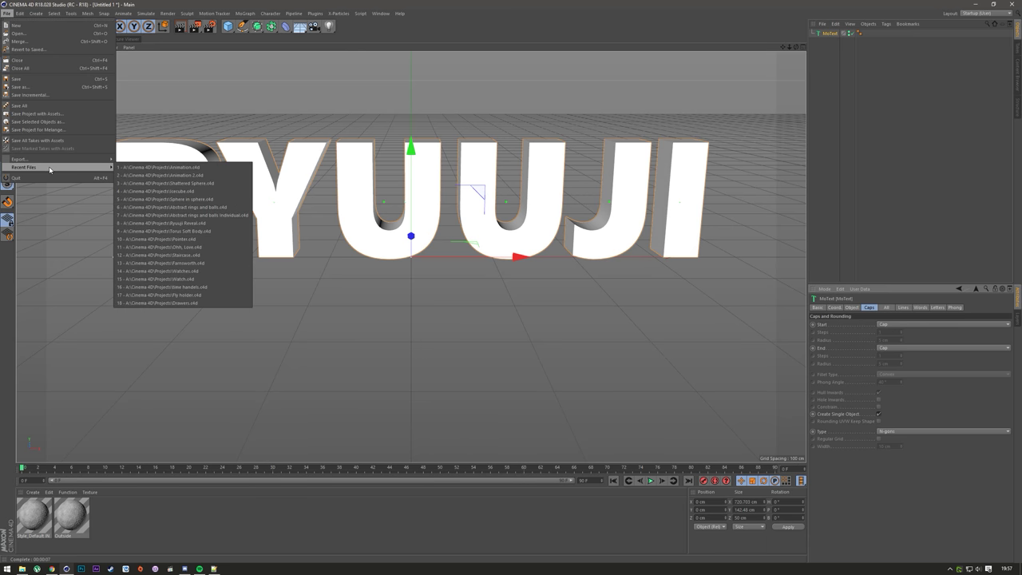
click(230, 175)
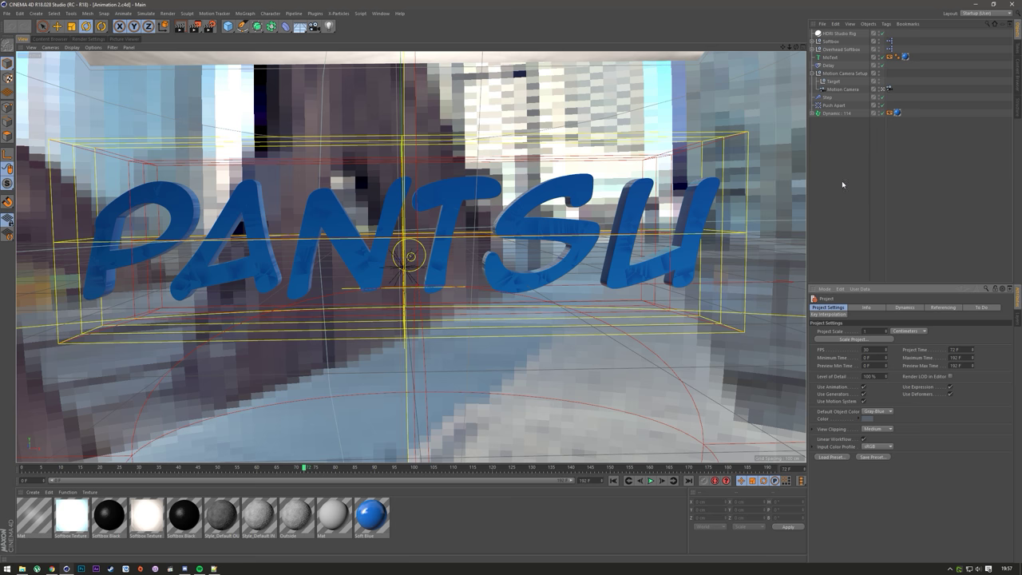
- Inspect the Dynamic : 114 pieces, then deselect and collapse it and list open scenes
click(836, 113)
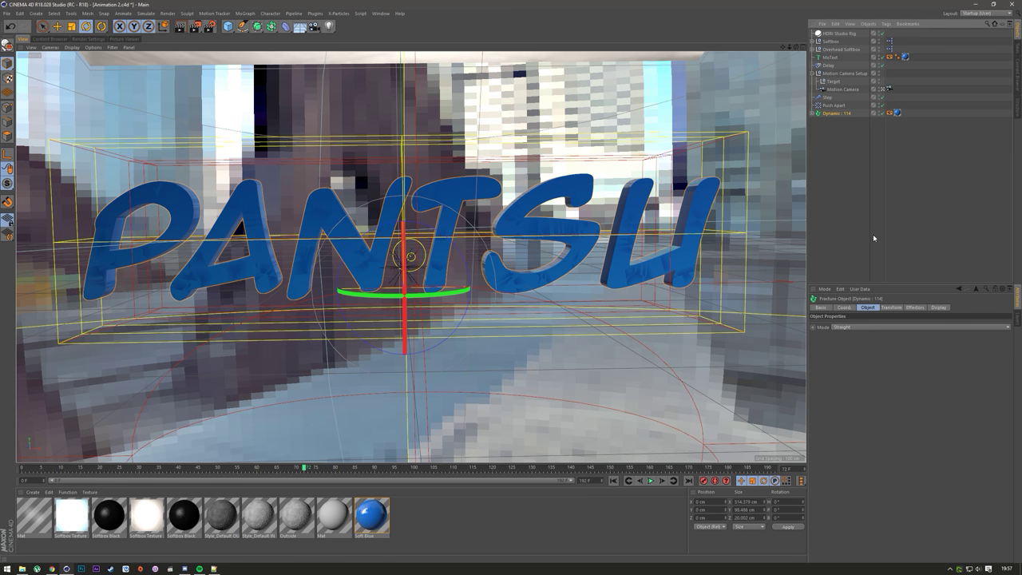
click(812, 113)
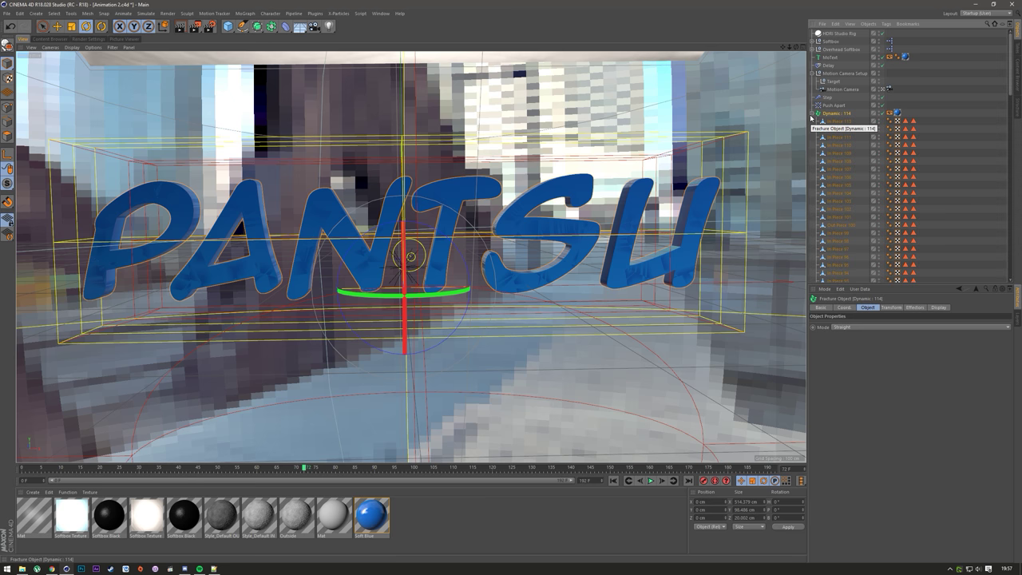
scroll(878, 168, down, 5)
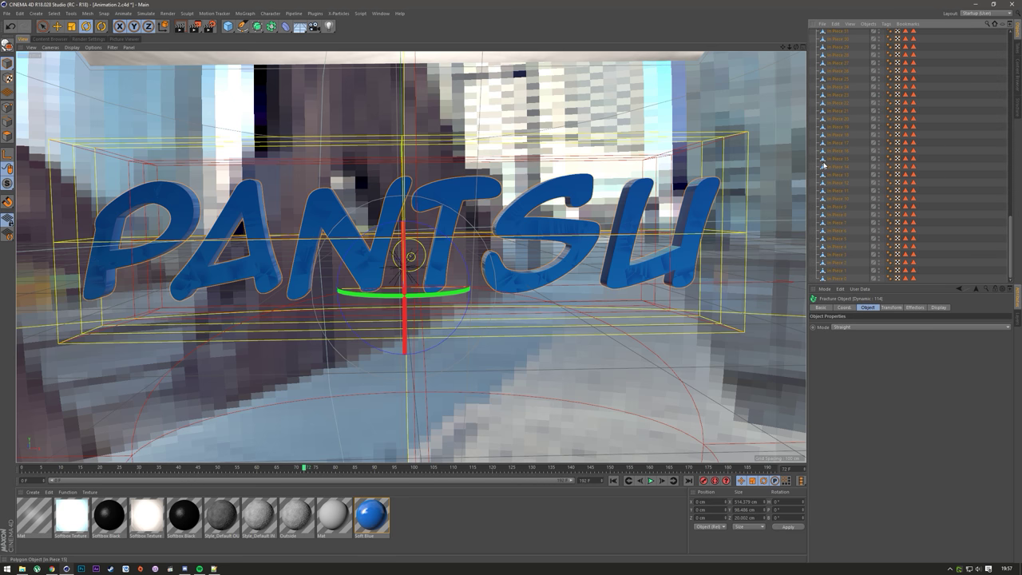
scroll(830, 165, up, 5)
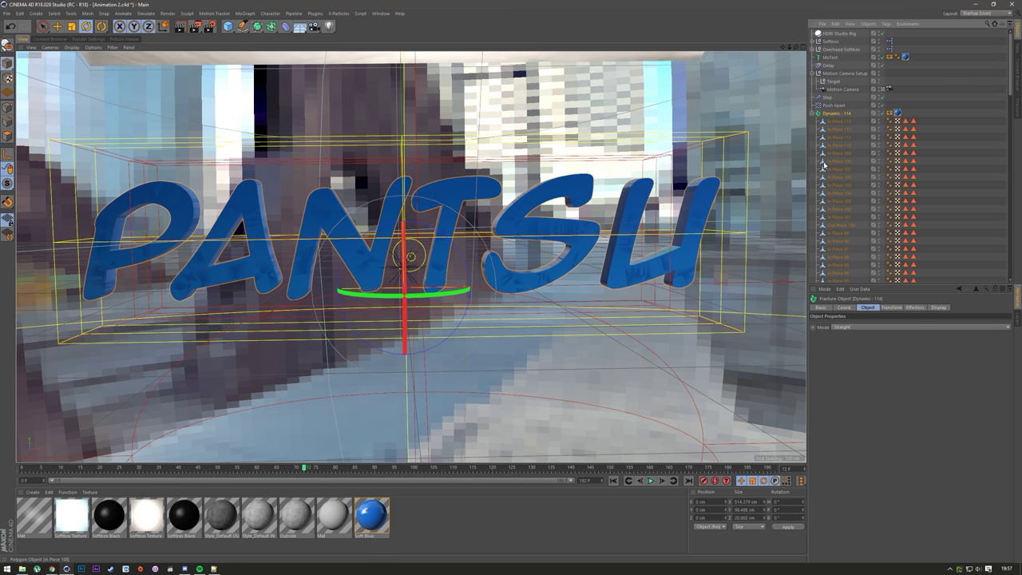
click(813, 118)
click(813, 114)
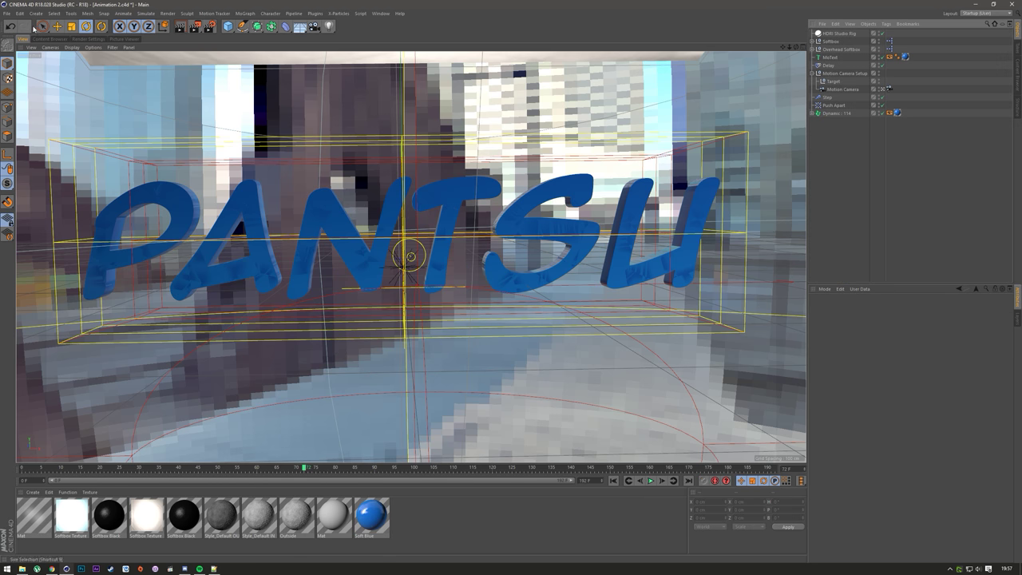
click(380, 14)
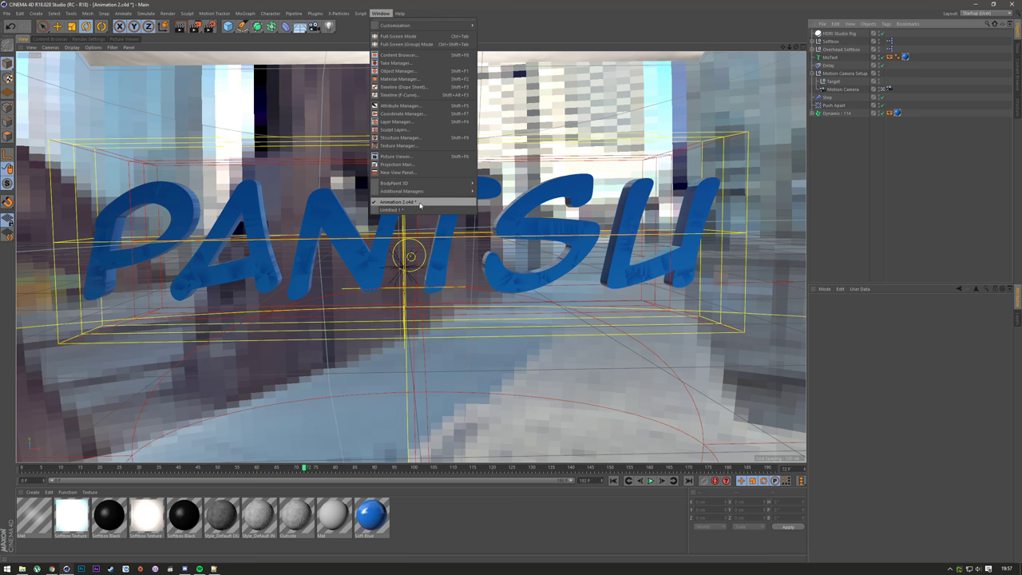
- Switch to Untitled 1 and make the RYUUJI MoText editable to reveal its letters
click(424, 209)
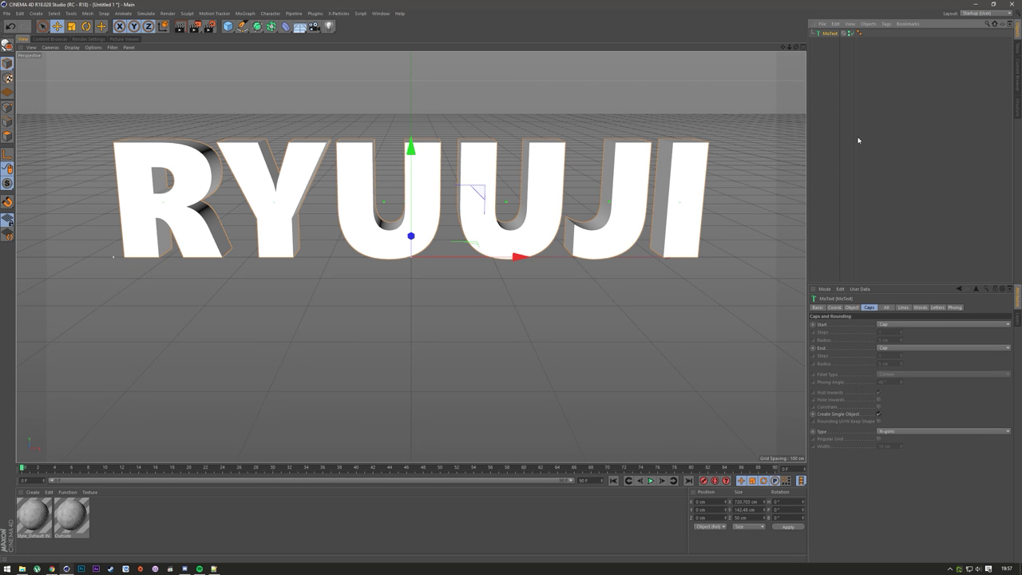
key(c)
click(813, 32)
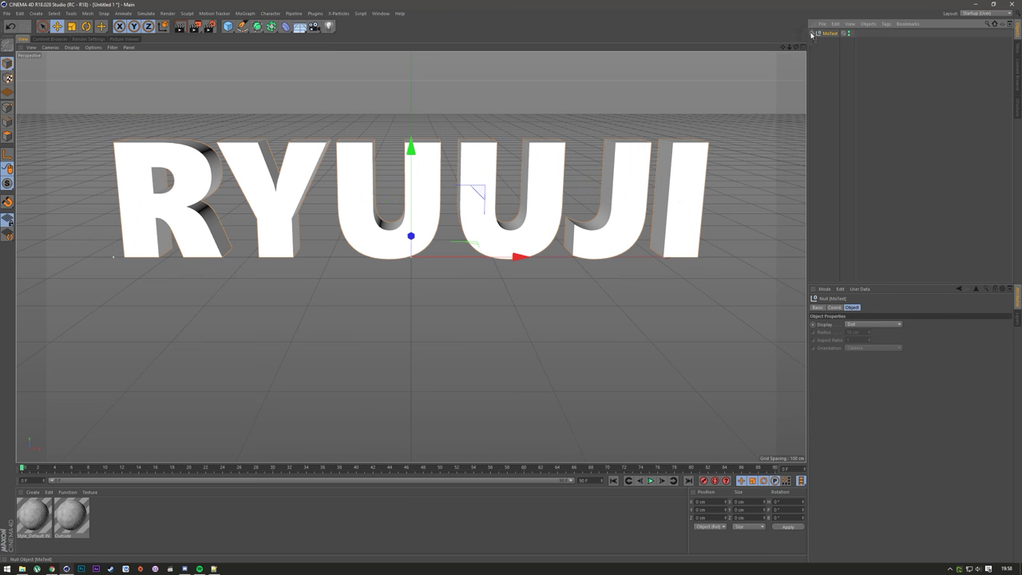
click(817, 41)
click(820, 48)
- Try grouping the six letters under a null, then undo back to the original text
drag(836, 132, 814, 59)
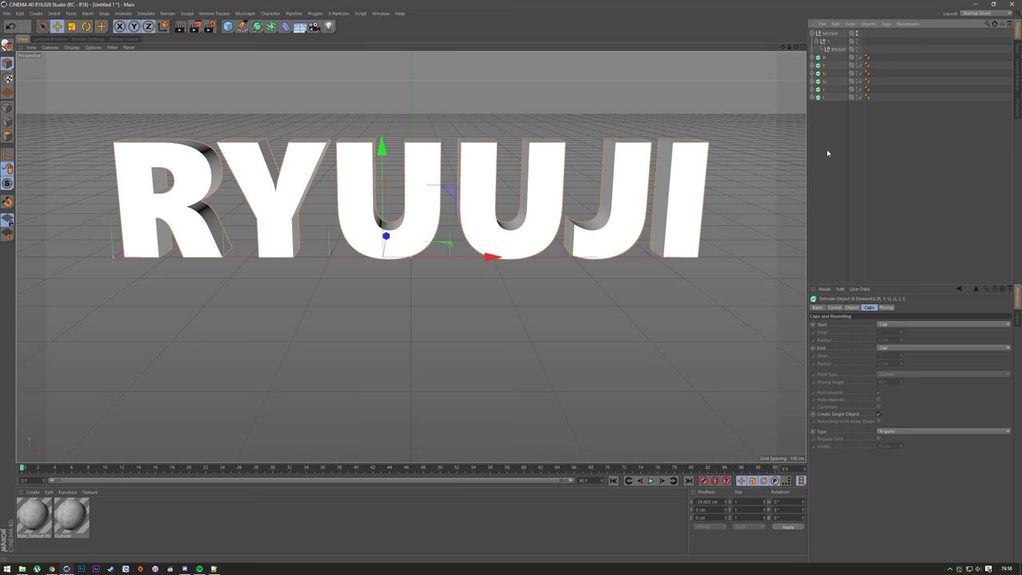
click(813, 57)
click(813, 57)
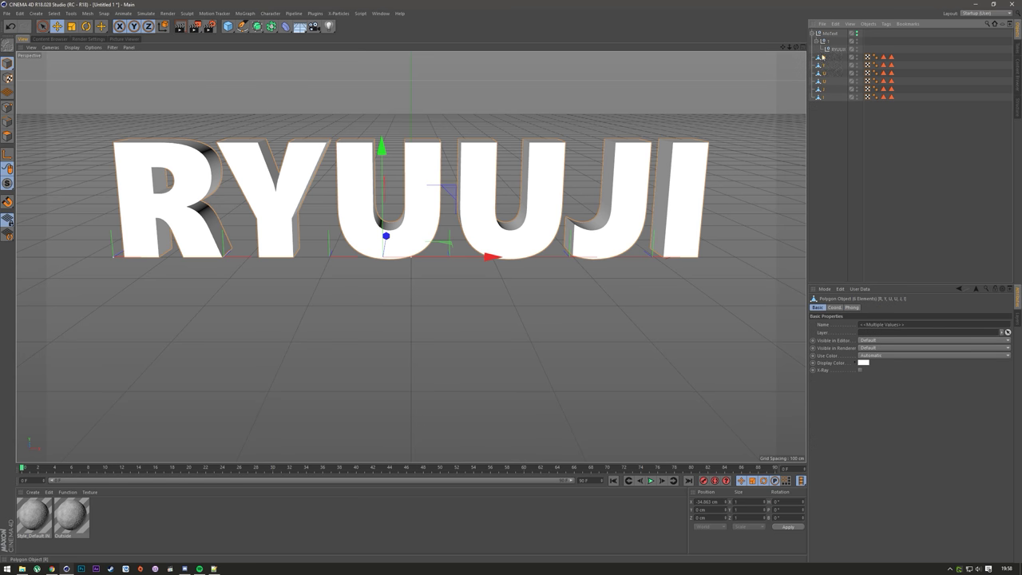
right_click(817, 80)
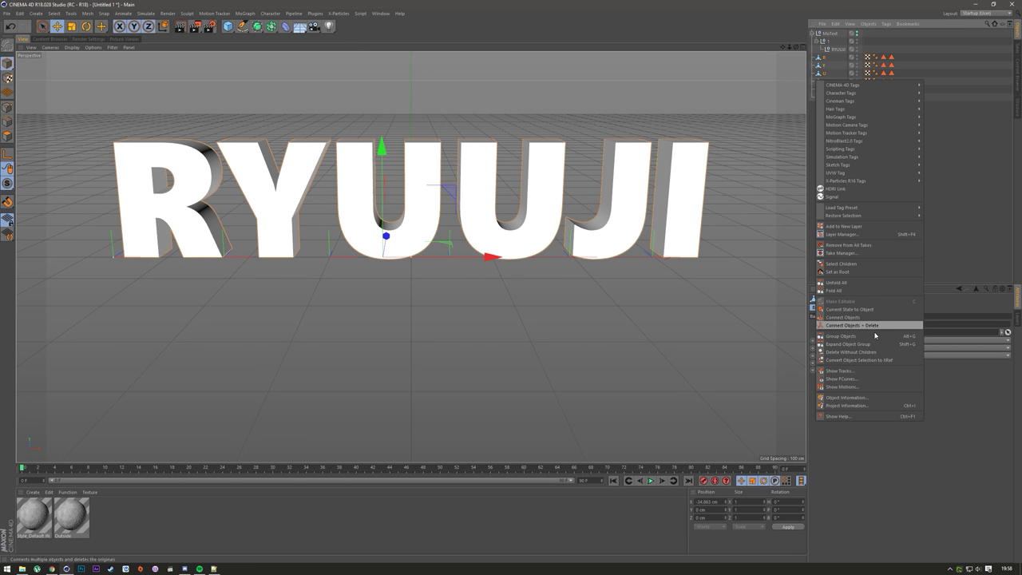
key(Escape)
key(alt+g)
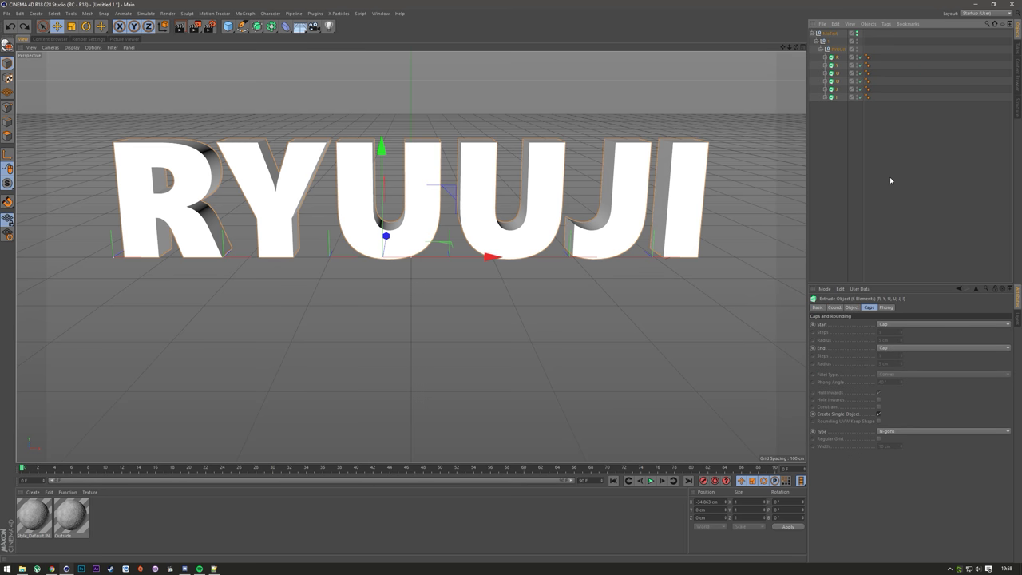
key(ctrl+z)
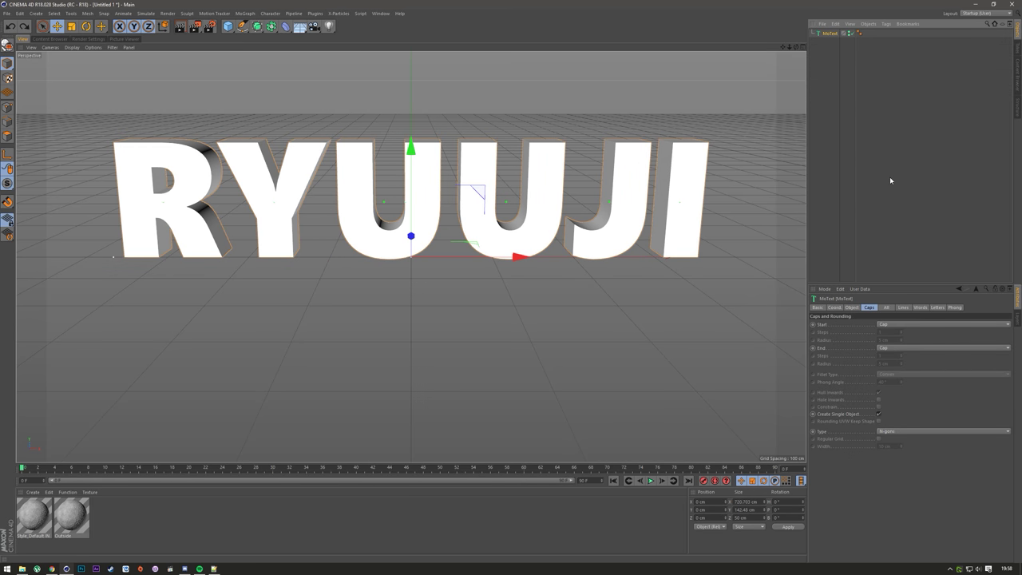
click(851, 39)
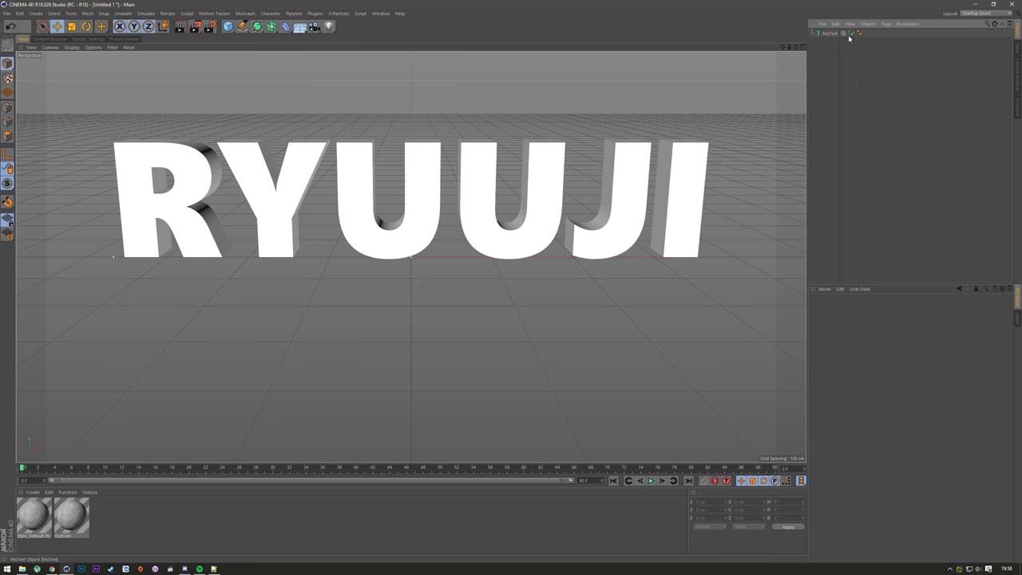
click(827, 33)
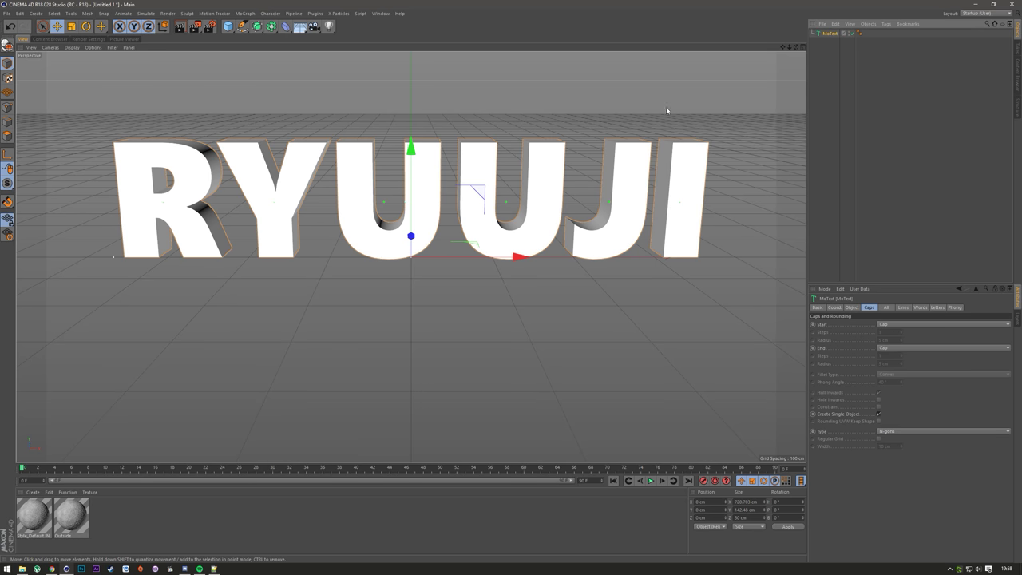
- Make the text editable again, move the six letters to top level, and delete the MoText null
click(6, 46)
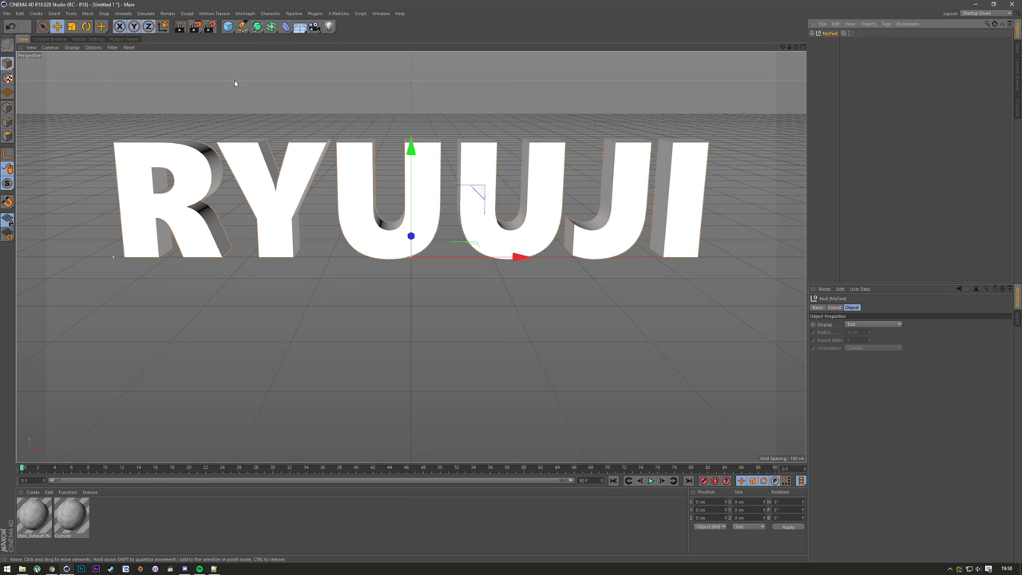
click(813, 34)
click(816, 41)
click(828, 66)
click(821, 48)
click(836, 56)
shift+click(836, 97)
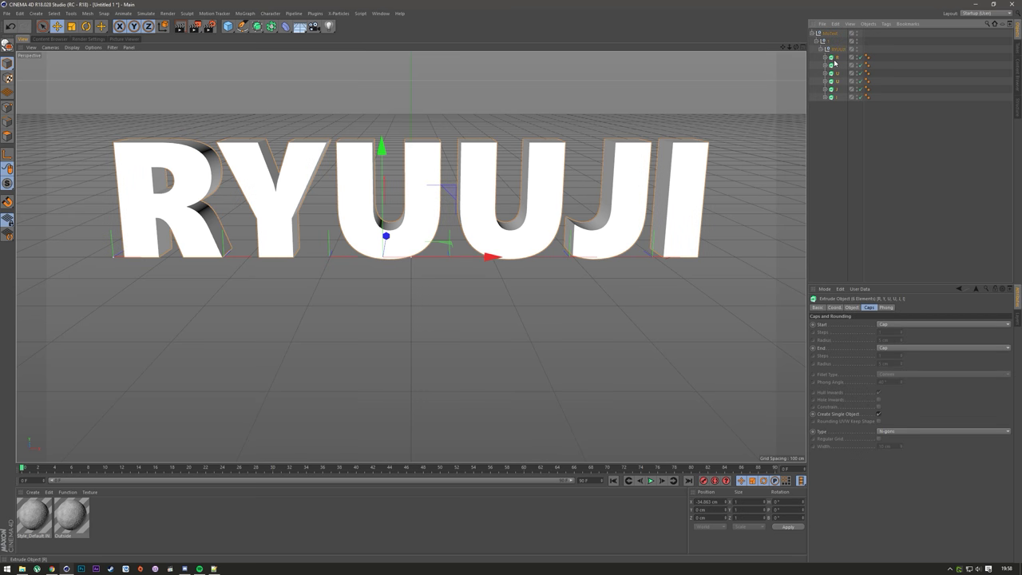
drag(836, 96, 833, 133)
click(831, 36)
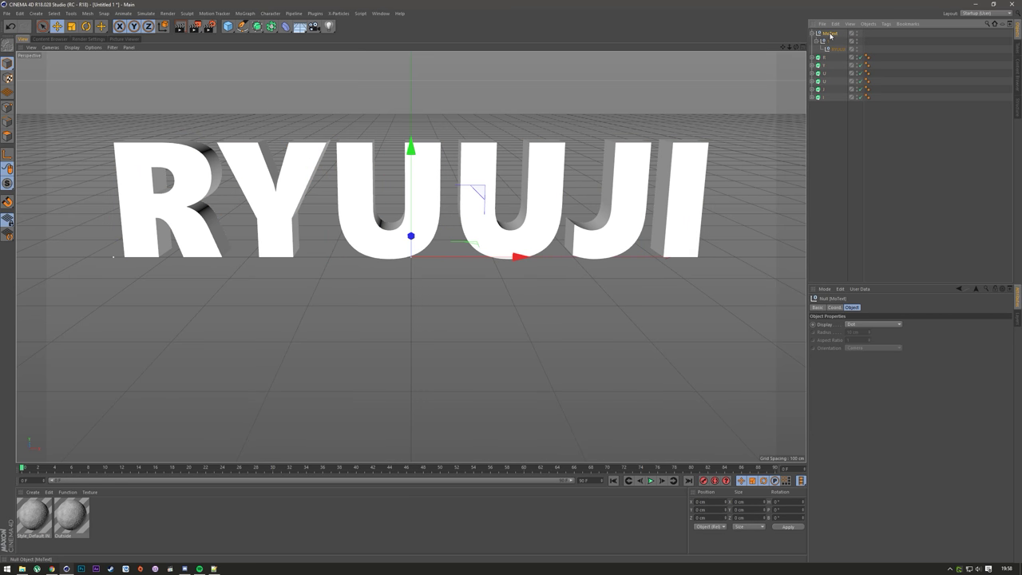
key(Delete)
- Convert the letters R, Y, U, U, J, I into editable polygon objects
key(ctrl+a)
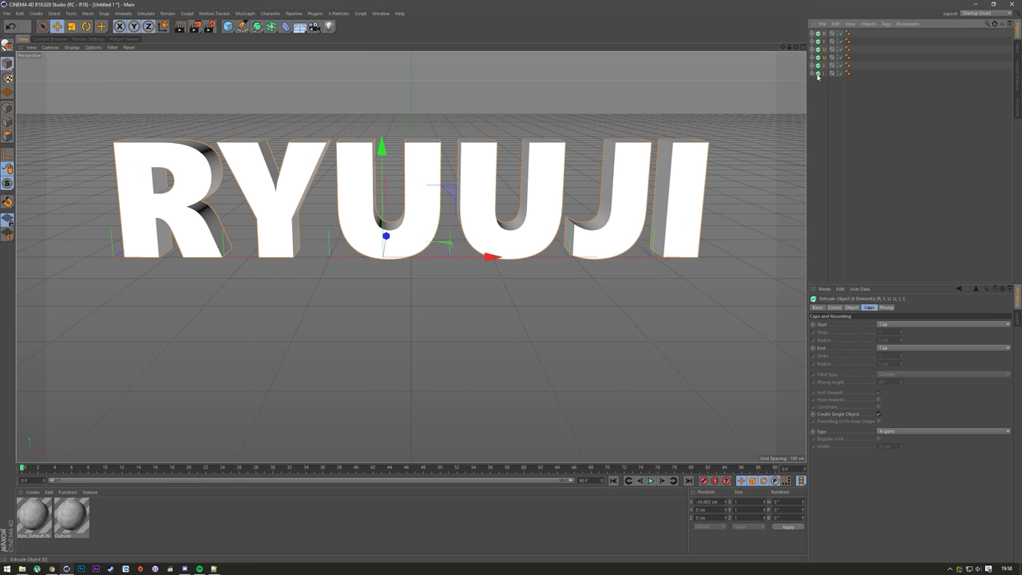
key(c)
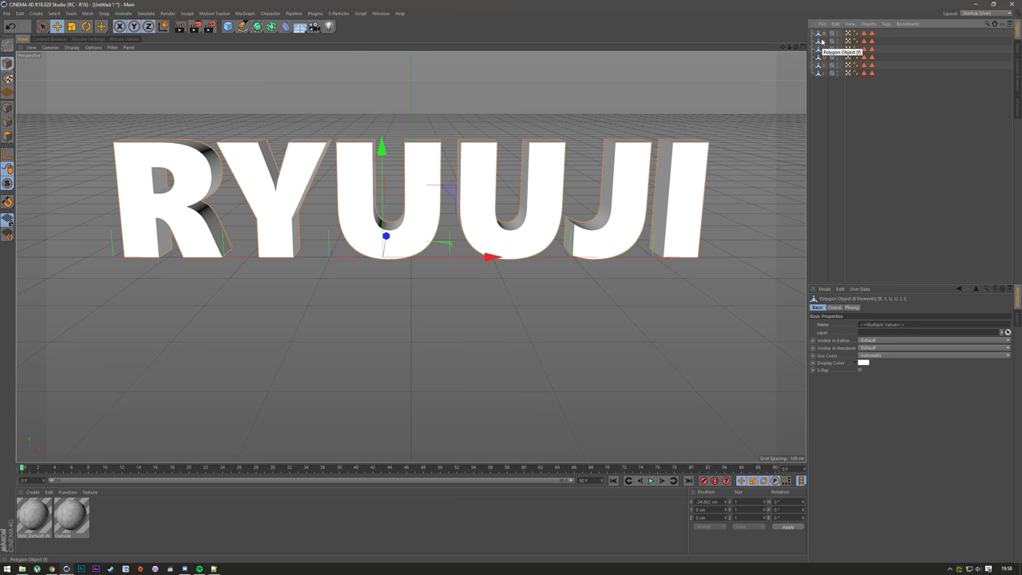
right_click(822, 42)
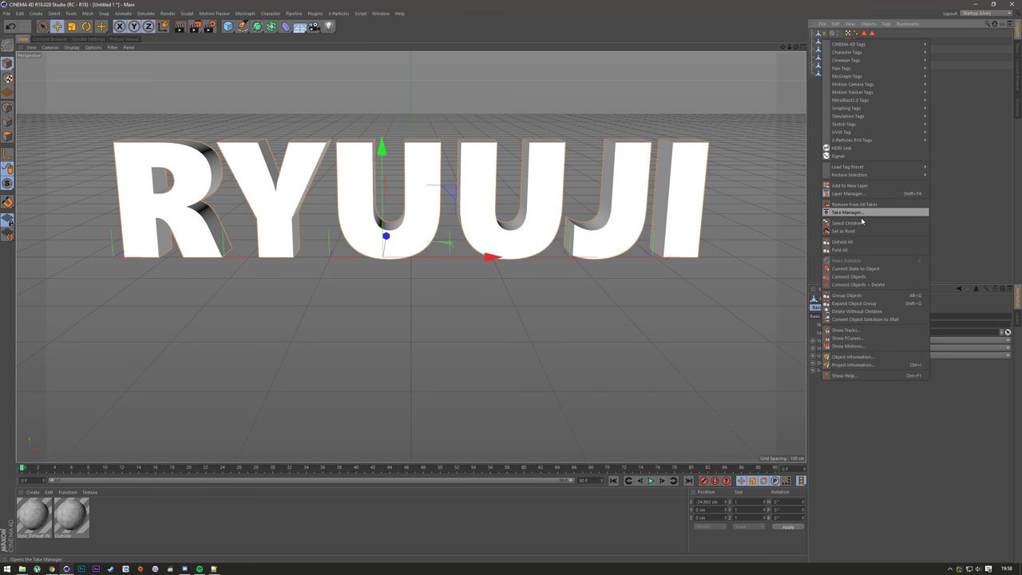
click(818, 161)
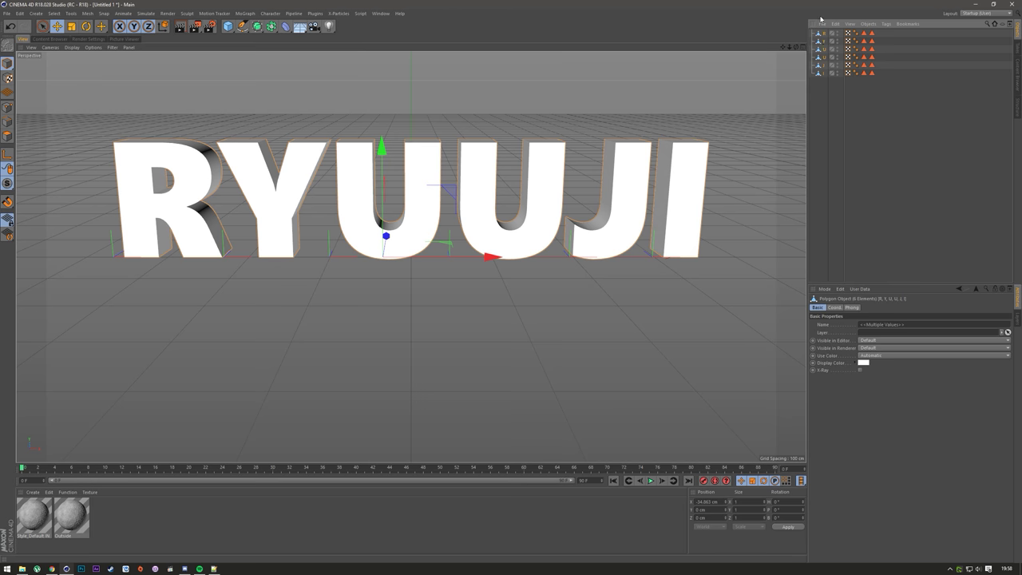
click(821, 73)
shift+click(821, 74)
right_click(820, 75)
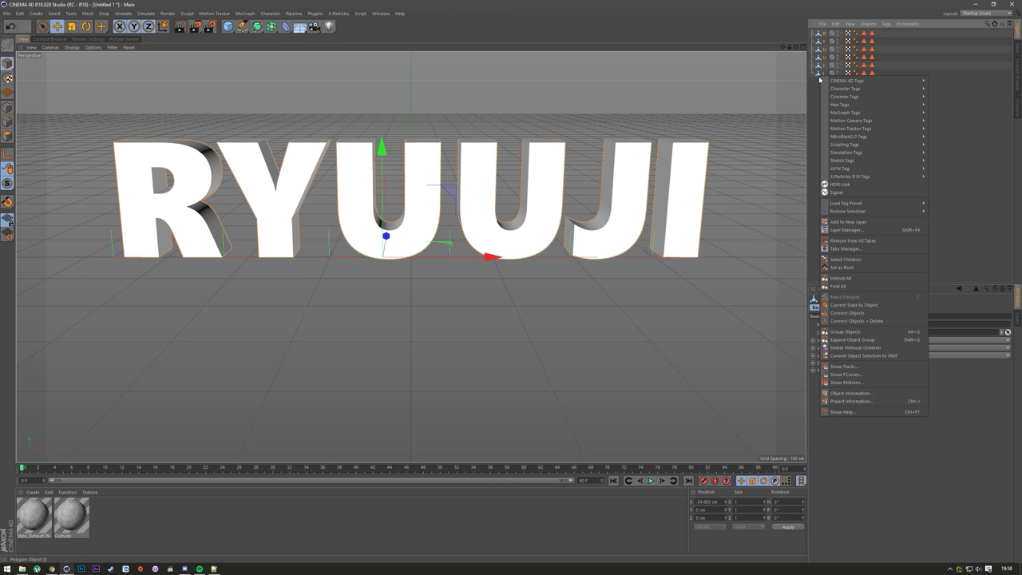
- Connect the six letters into one merged object R.1 and select it
click(883, 321)
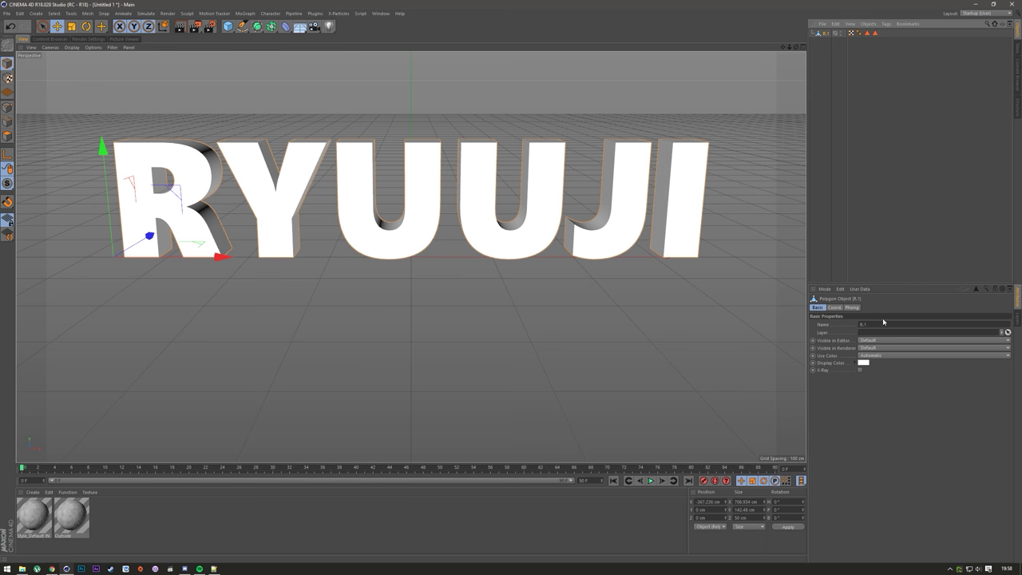
click(816, 117)
click(823, 33)
- Fracture R.1 into pieces with NitroBlast2Main and close the dialog
click(381, 14)
mouse_move(316, 14)
mouse_move(318, 37)
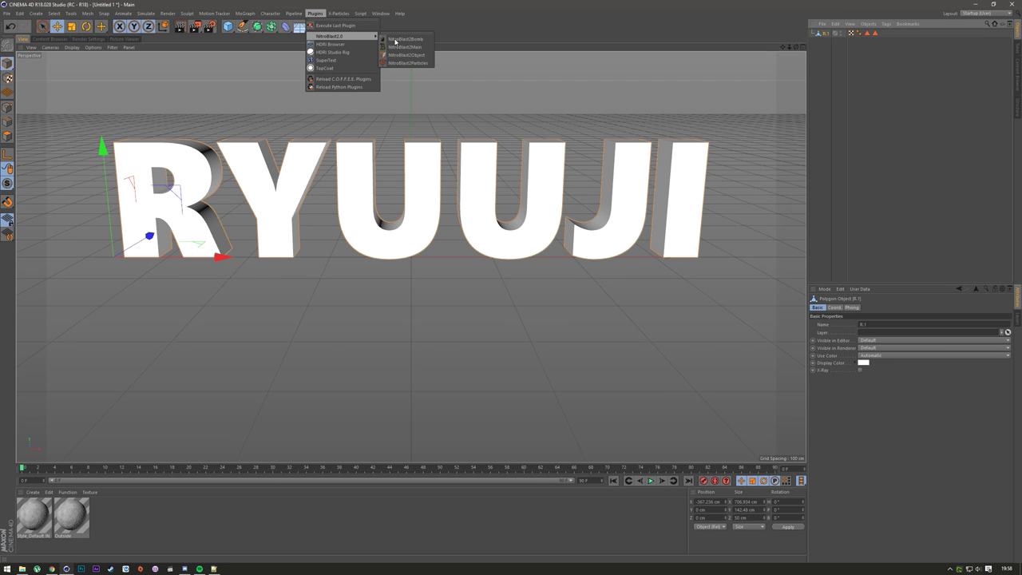
click(403, 43)
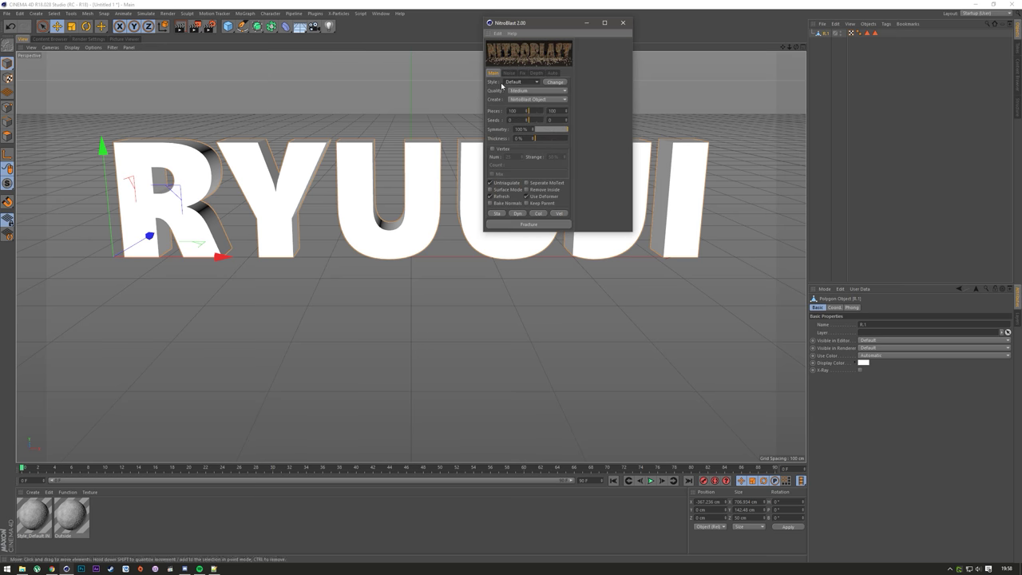
click(511, 227)
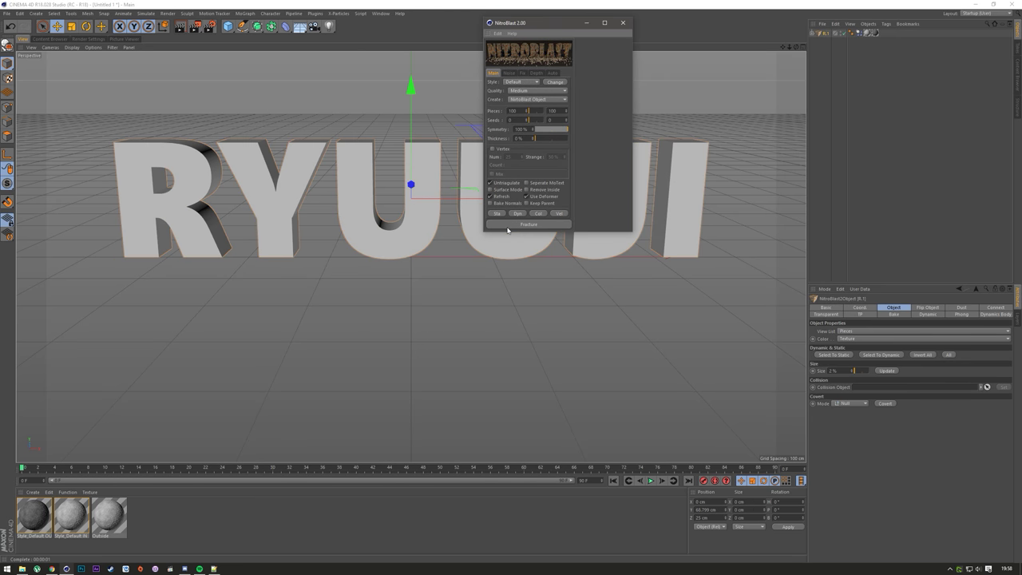
click(630, 23)
- Set Covert Mode to Fracture and convert the pieces into the Fracture object Dynamic : 100
click(812, 33)
click(818, 42)
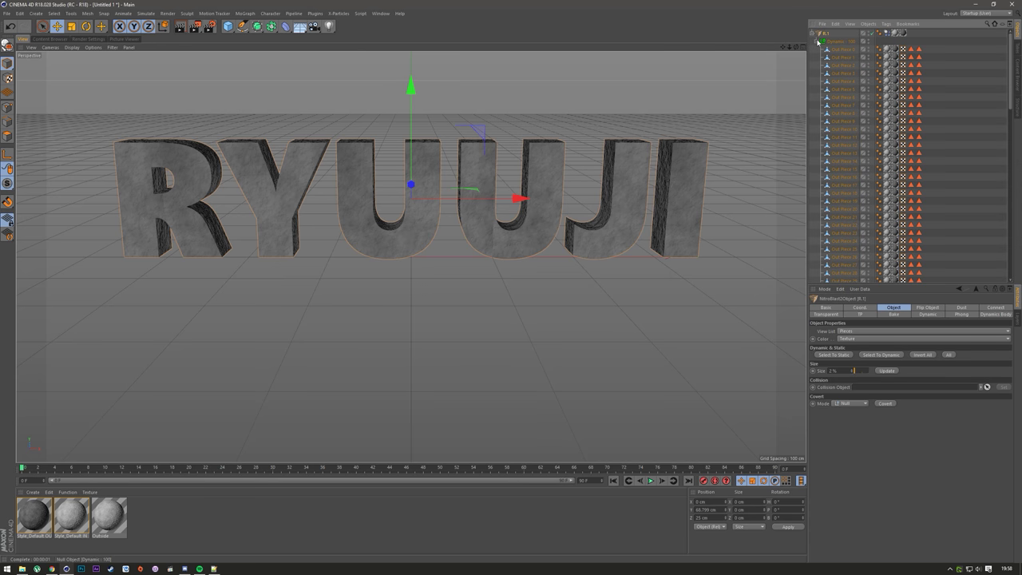
click(813, 34)
click(820, 37)
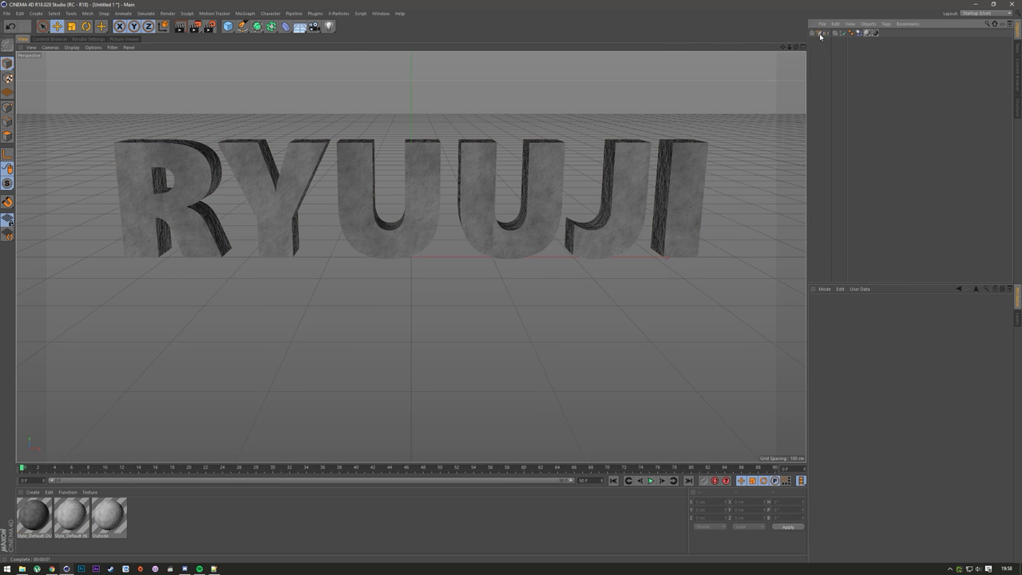
click(820, 35)
click(850, 403)
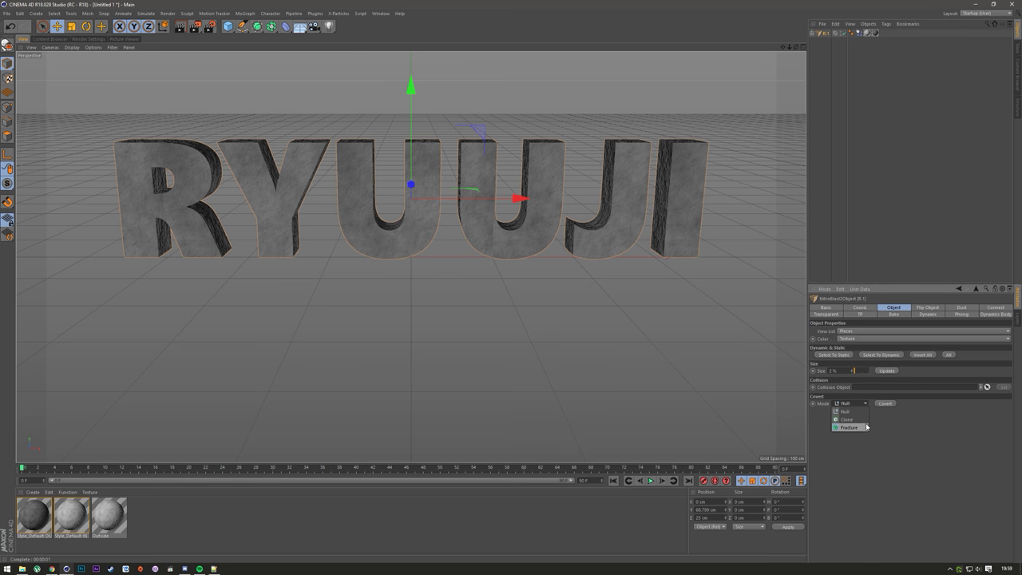
click(850, 425)
click(885, 403)
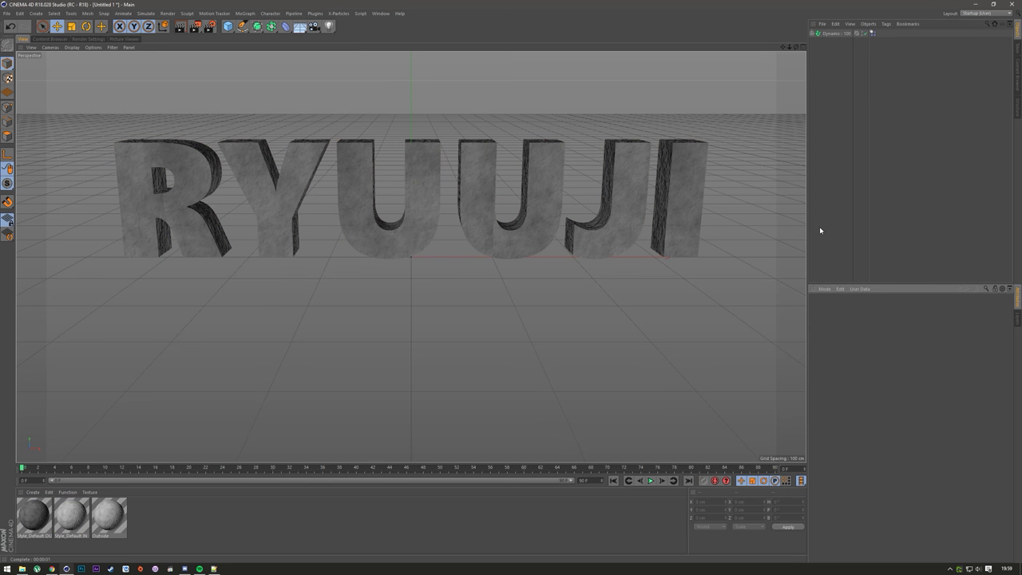
- Select Dynamic : 100 and review its effector settings and piece list
click(819, 34)
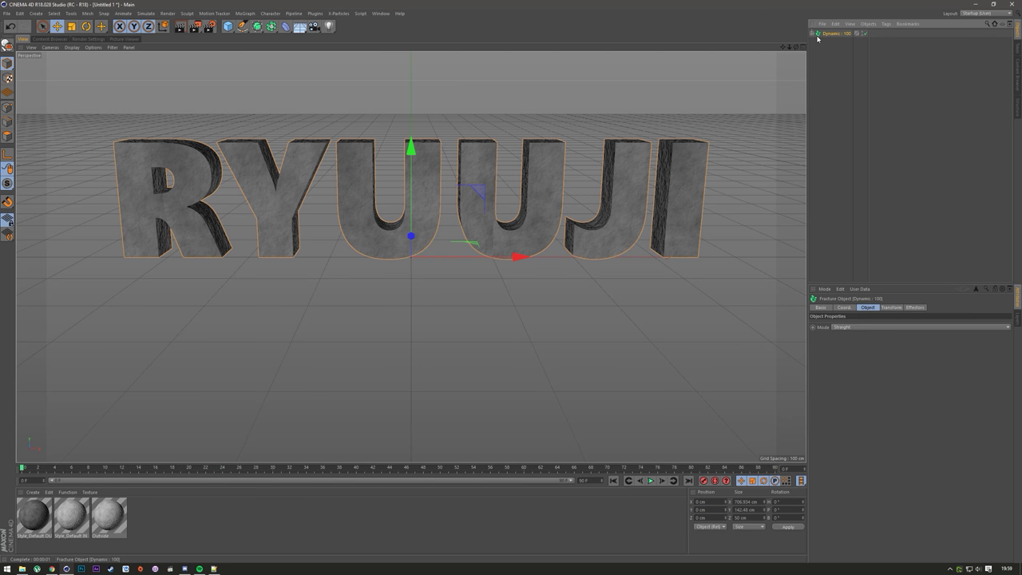
click(917, 307)
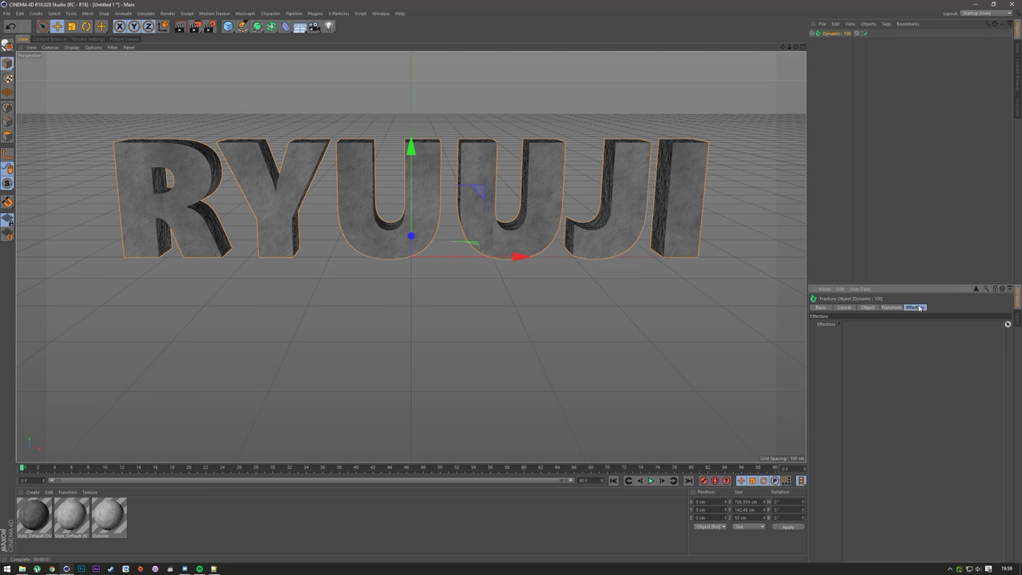
click(814, 35)
click(814, 35)
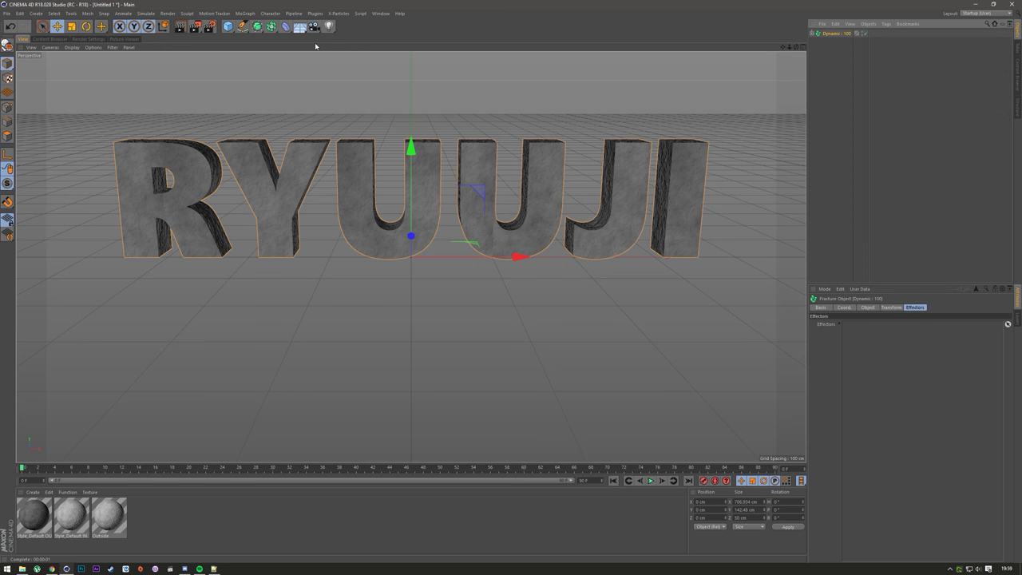
- Add a Push Apart effector at 0% strength, then switch to Animation 2.c4d
click(239, 13)
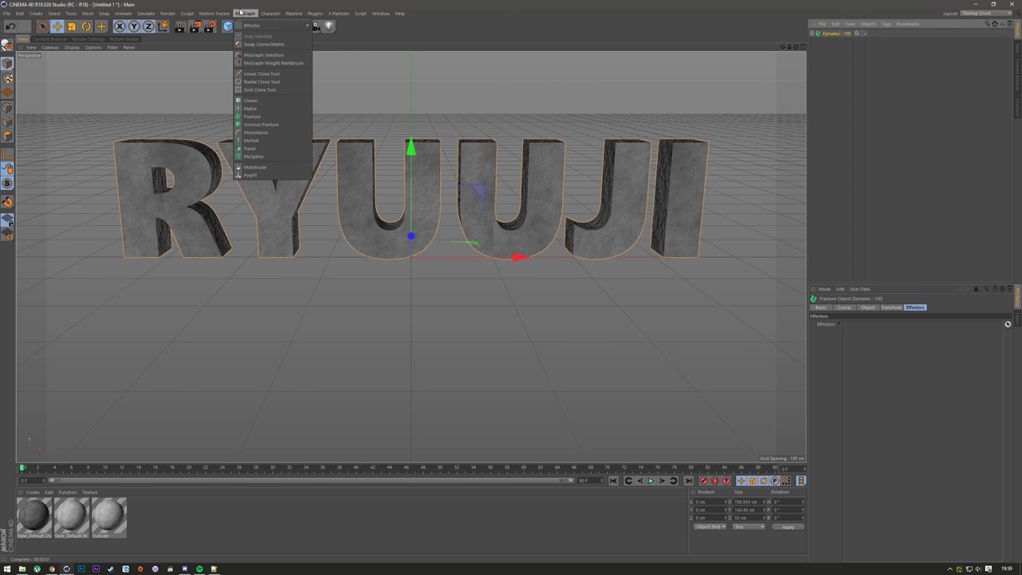
mouse_move(271, 25)
click(334, 80)
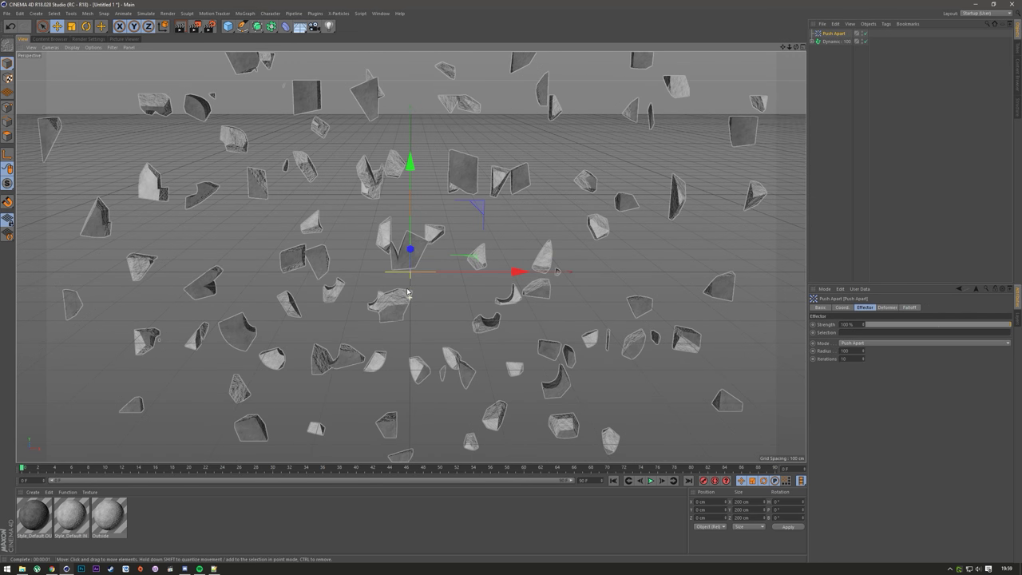
mouse_move(958, 324)
mouse_down()
mouse_move(852, 329)
mouse_move(968, 325)
mouse_move(1010, 340)
mouse_move(937, 327)
mouse_move(834, 354)
mouse_move(1008, 326)
mouse_move(855, 329)
mouse_up()
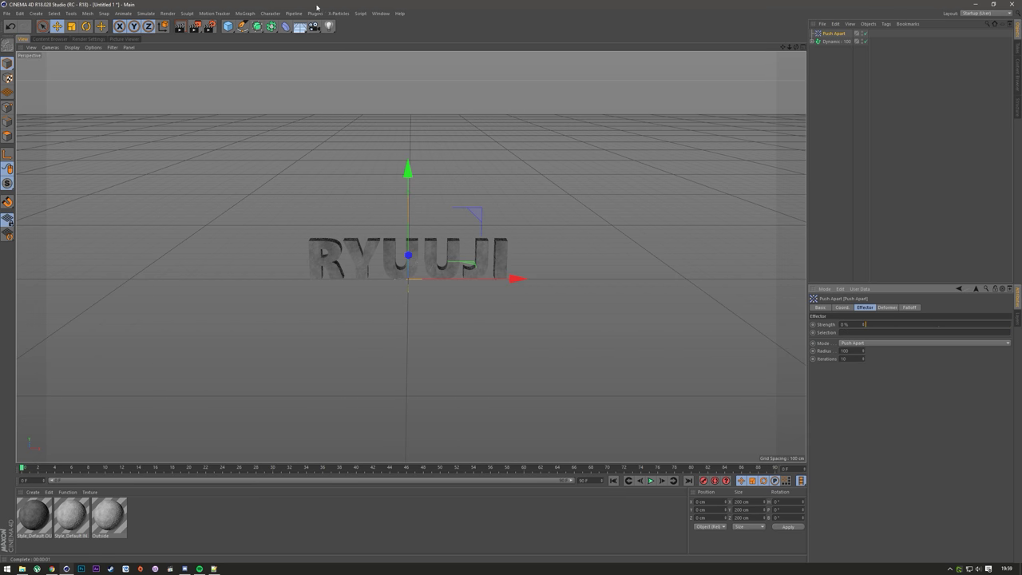
click(380, 13)
click(424, 203)
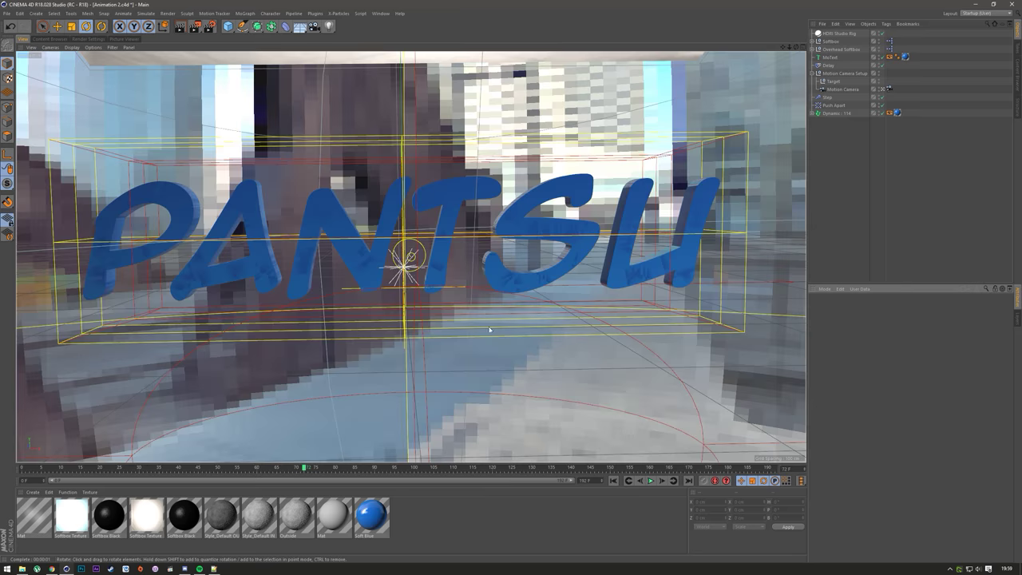
- Play and pause the PANTSU animation, then inspect the MoText and its display tag
click(651, 480)
click(651, 481)
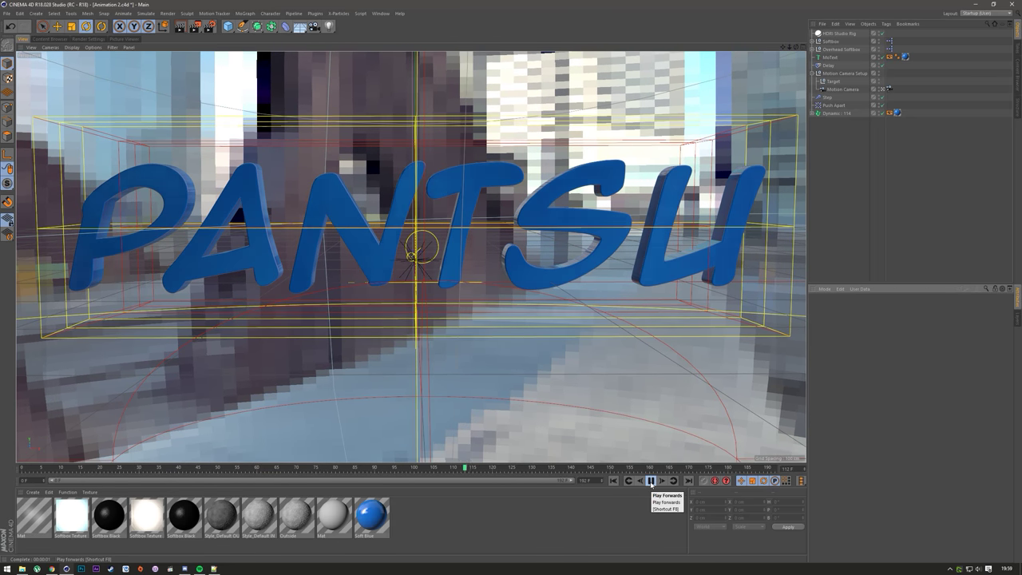
click(651, 480)
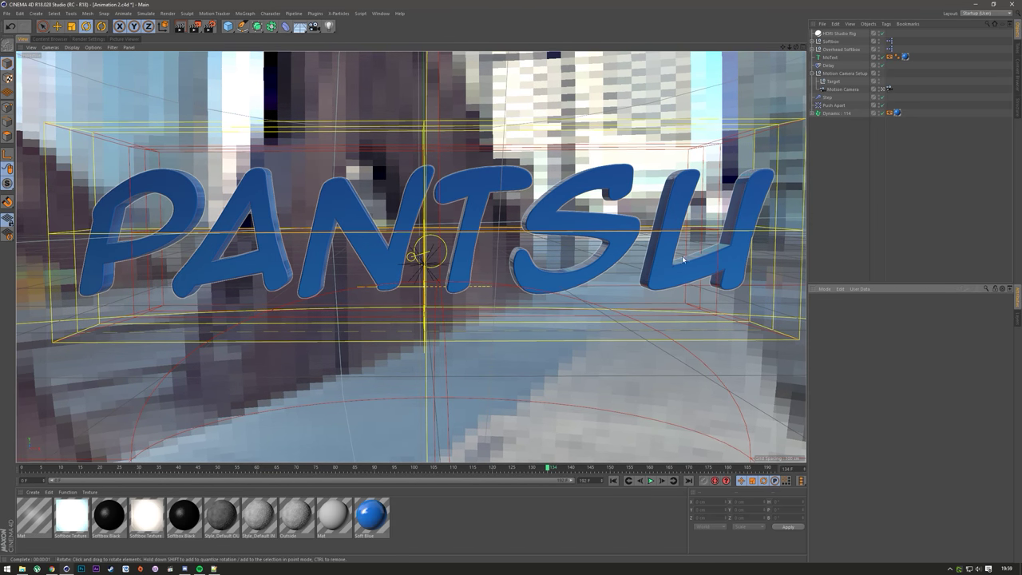
click(830, 58)
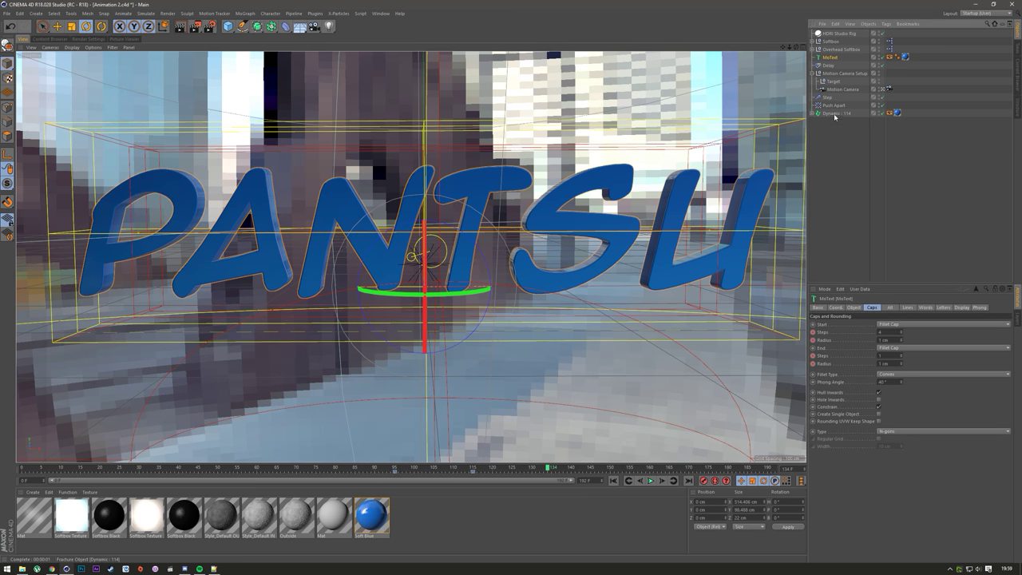
click(891, 56)
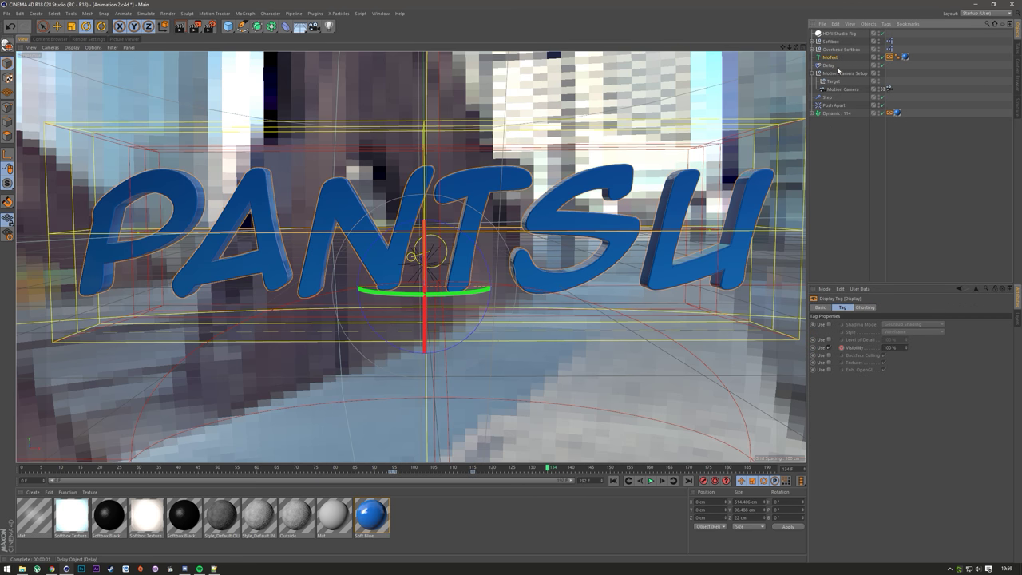
- Check the Dynamics effector list, scrub frames 89 to 138, and return to Untitled 1
click(832, 114)
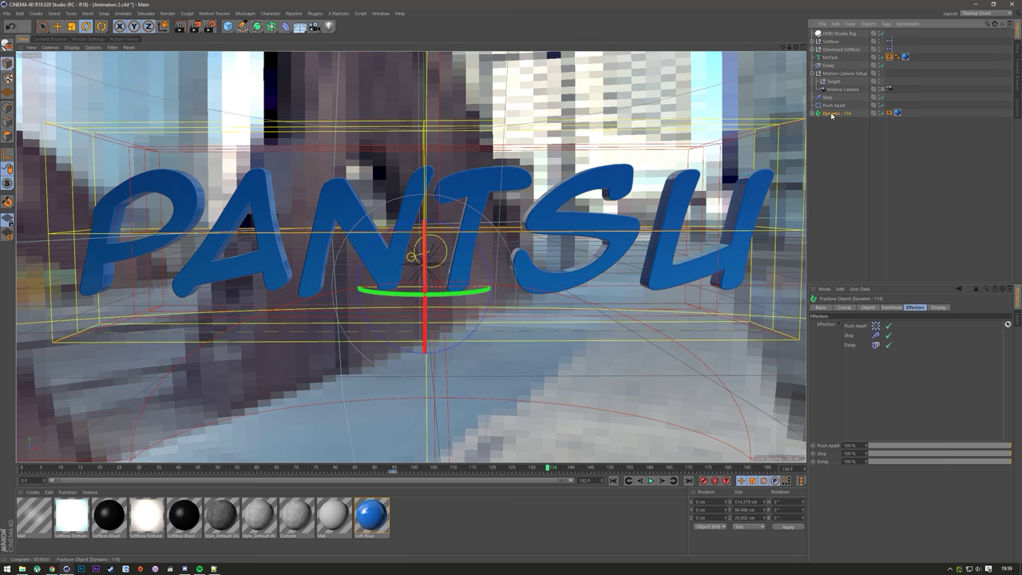
drag(548, 468, 404, 484)
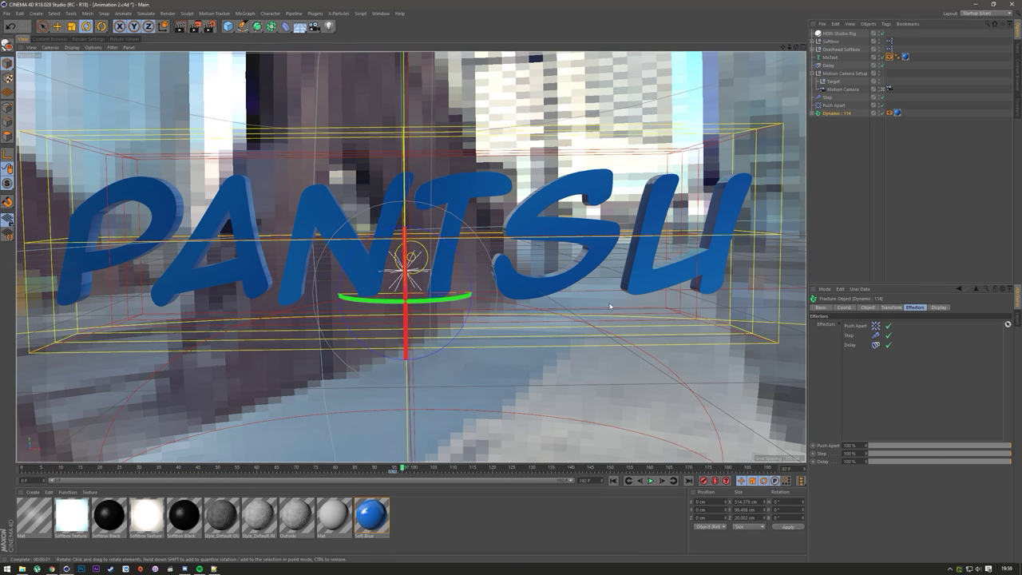
click(831, 57)
key(r)
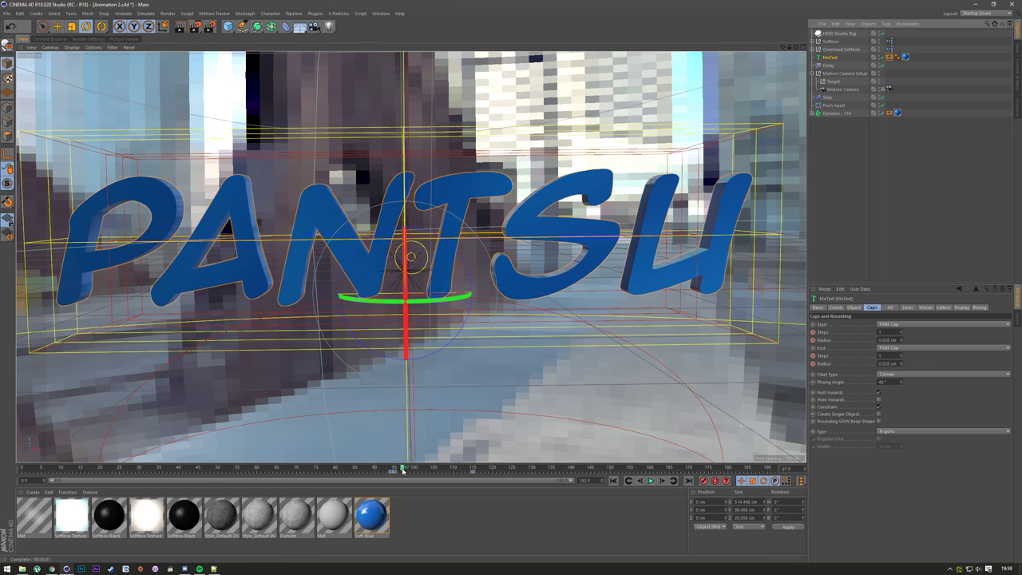
drag(402, 471, 594, 468)
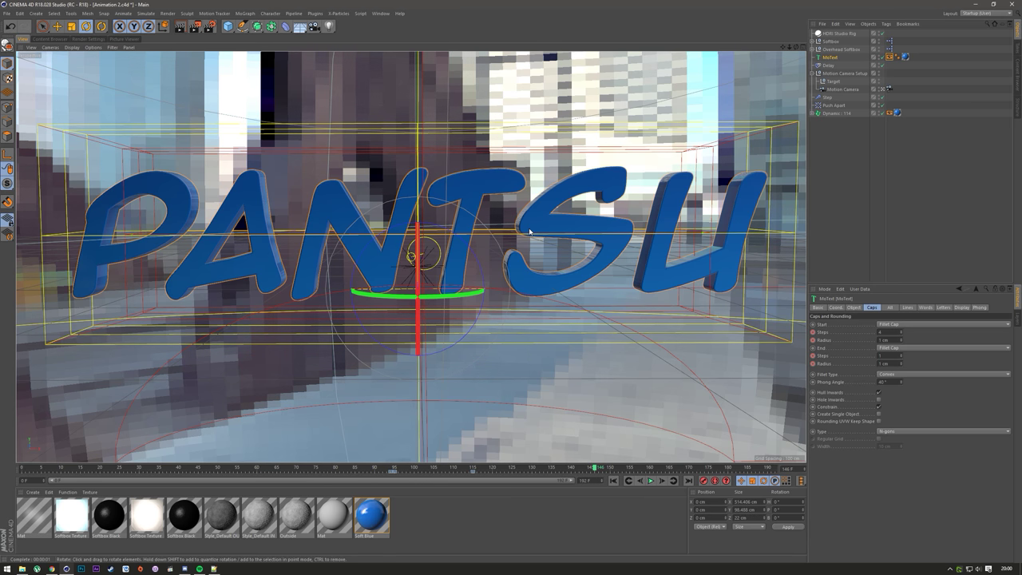
click(378, 14)
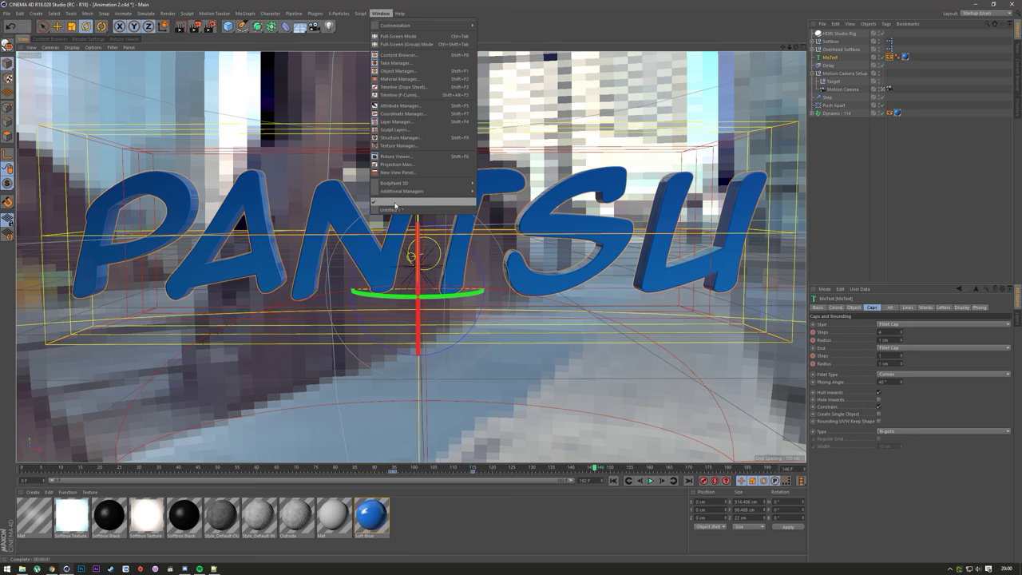
click(403, 206)
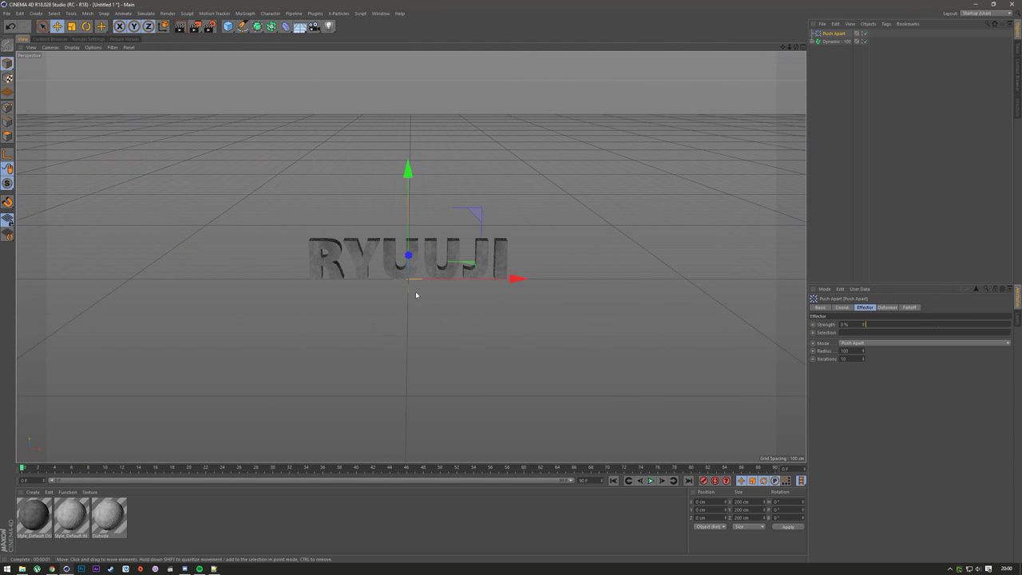
- Select Push Apart, raise its strength, and try inverting the falloff
scroll(411, 256, up, 5)
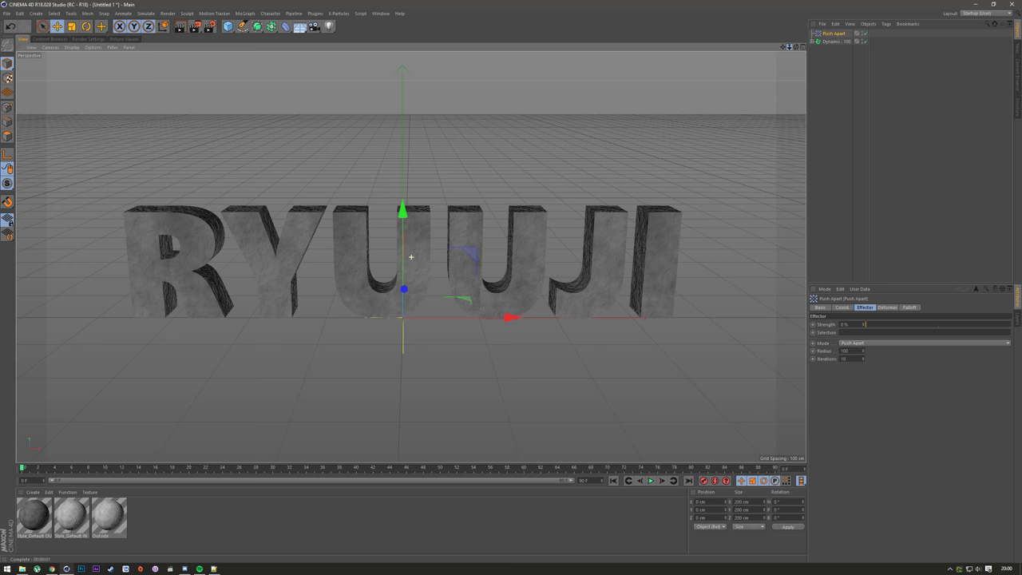
scroll(411, 256, down, 3)
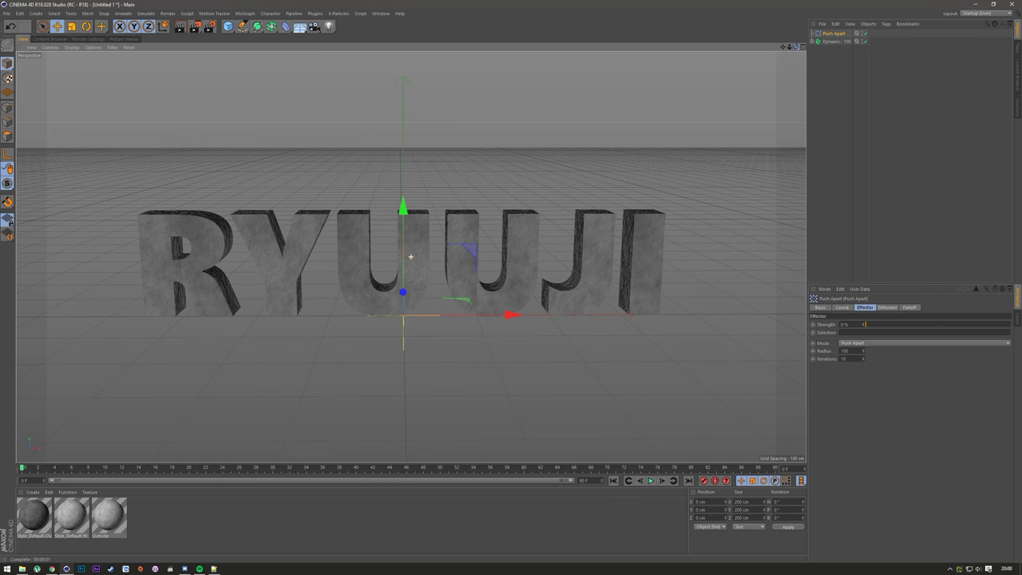
scroll(411, 256, down, 4)
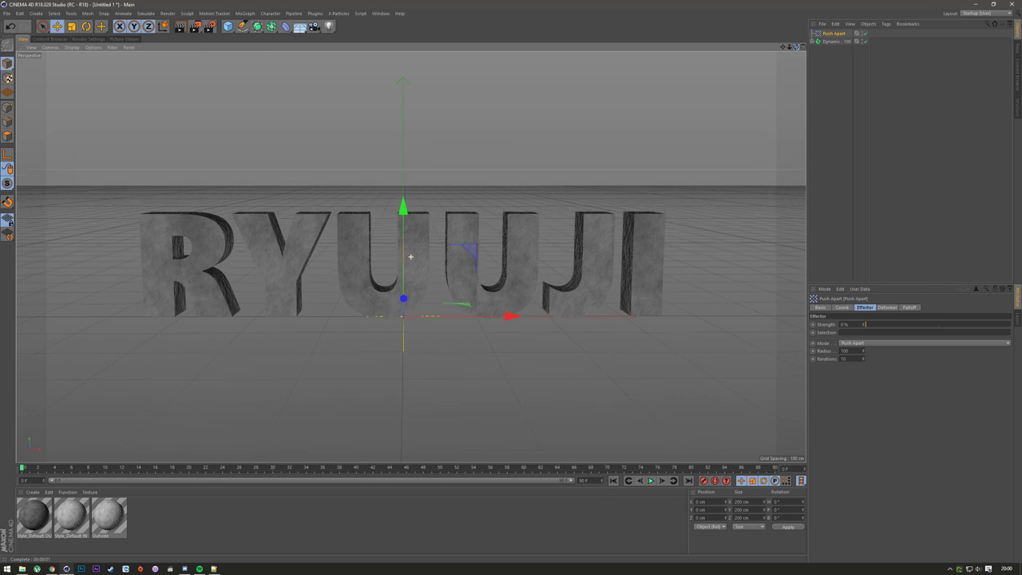
scroll(411, 256, down, 1)
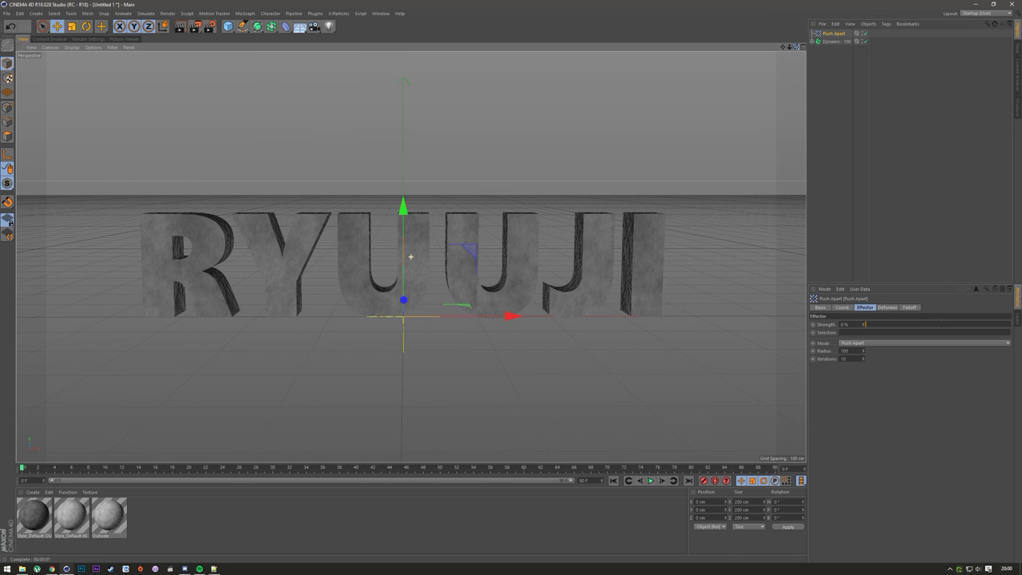
click(845, 96)
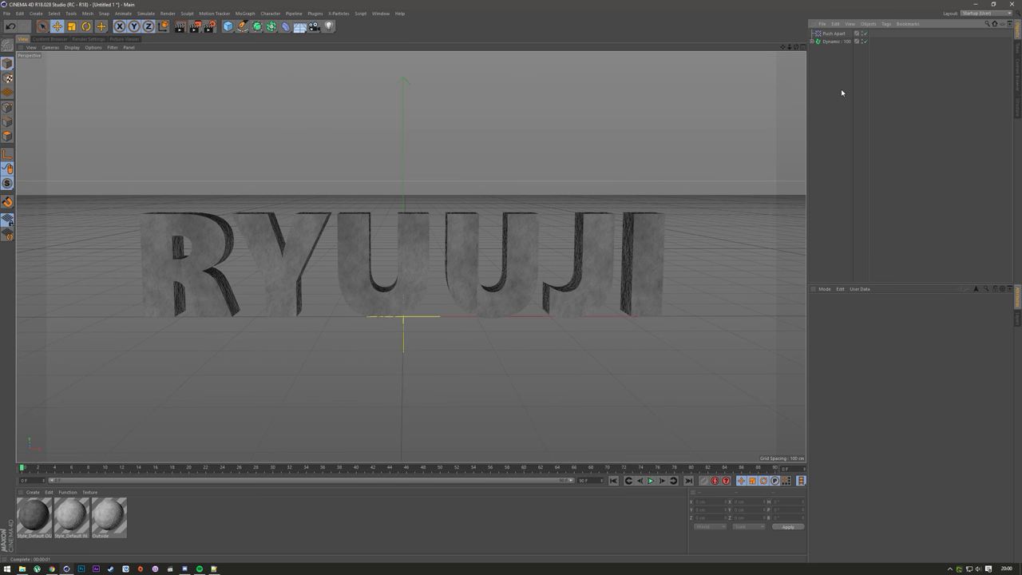
click(835, 33)
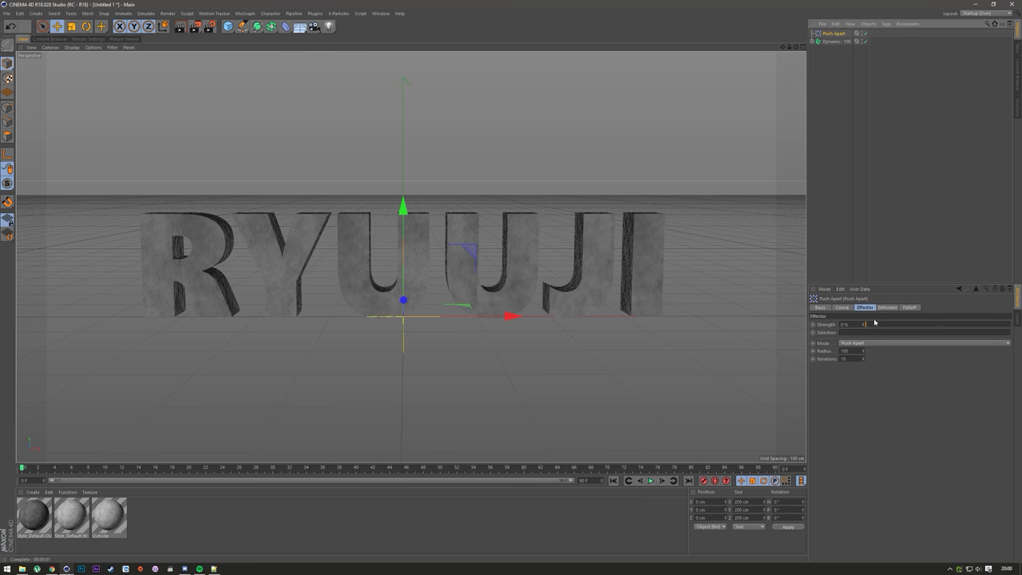
drag(872, 326, 1013, 328)
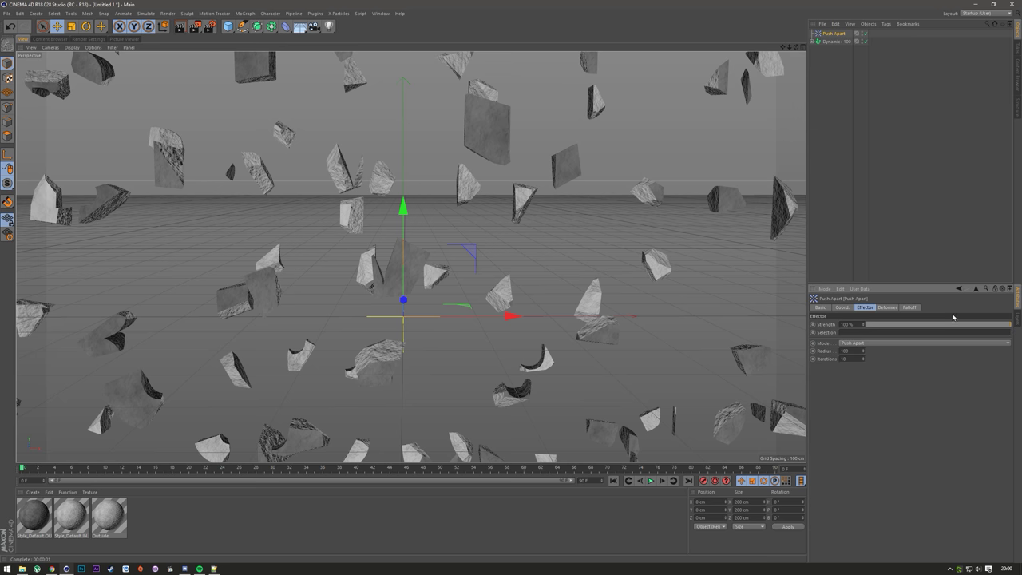
click(910, 307)
click(833, 332)
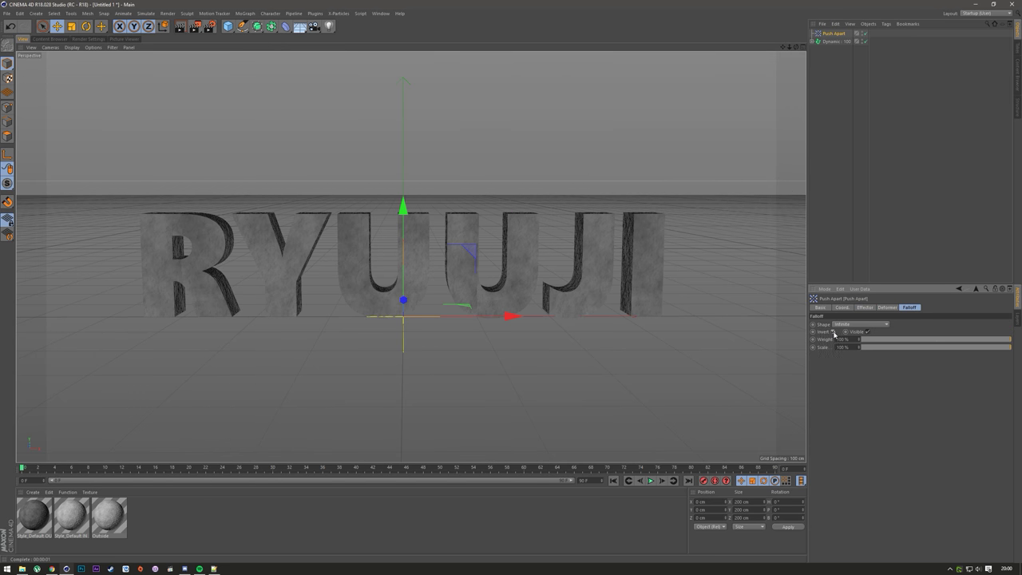
click(843, 308)
click(865, 307)
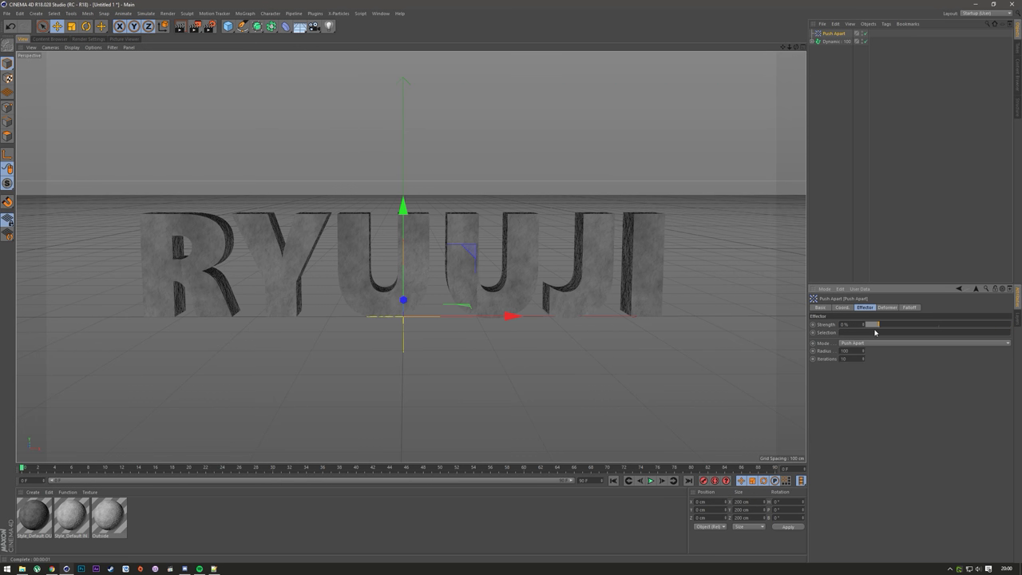
- Turn falloff inversion off and test strengths 0% and 95% before settling at 100%
click(909, 308)
click(833, 332)
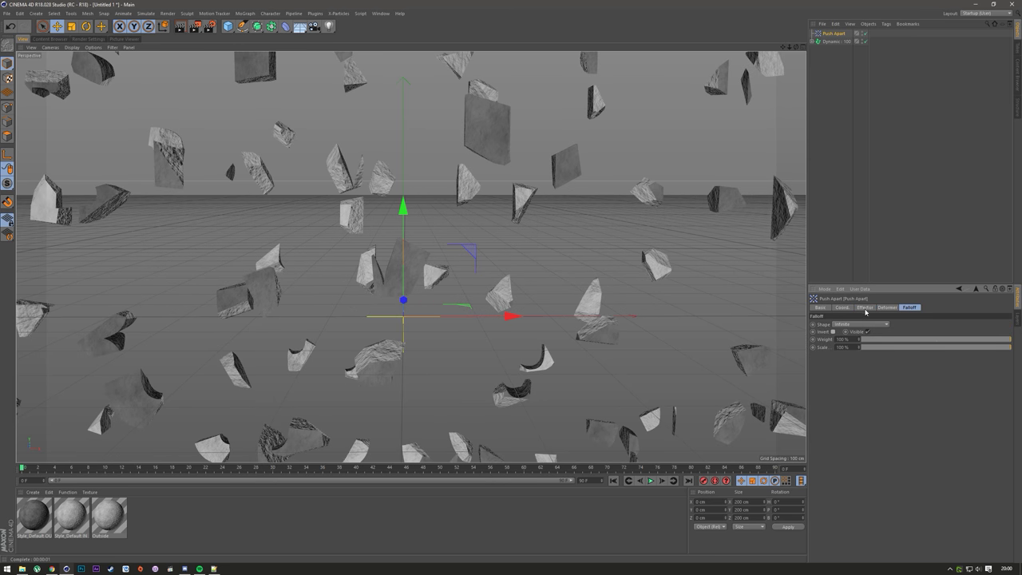
click(866, 308)
drag(873, 328, 794, 318)
drag(864, 325, 1006, 334)
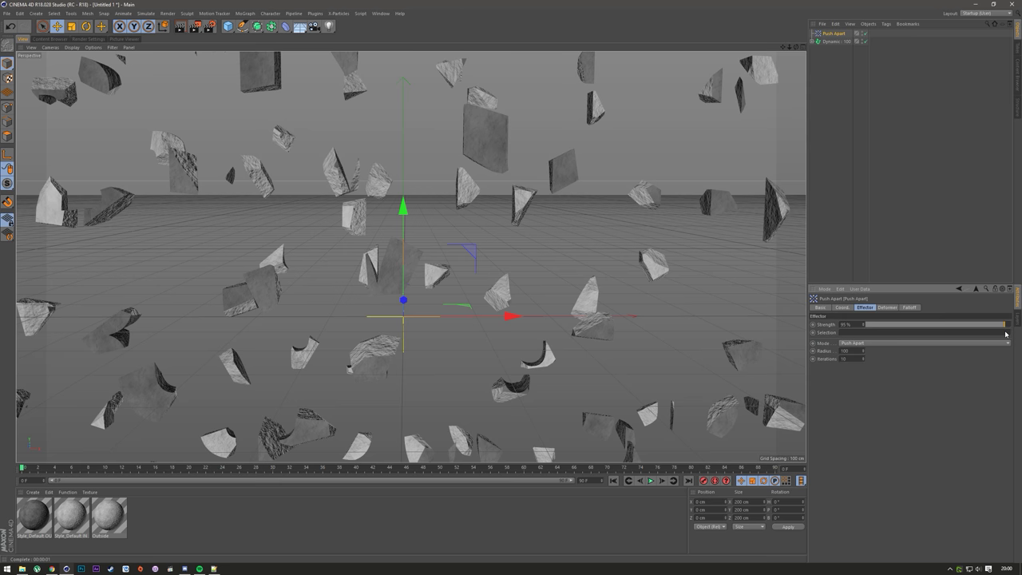
drag(1006, 334, 863, 325)
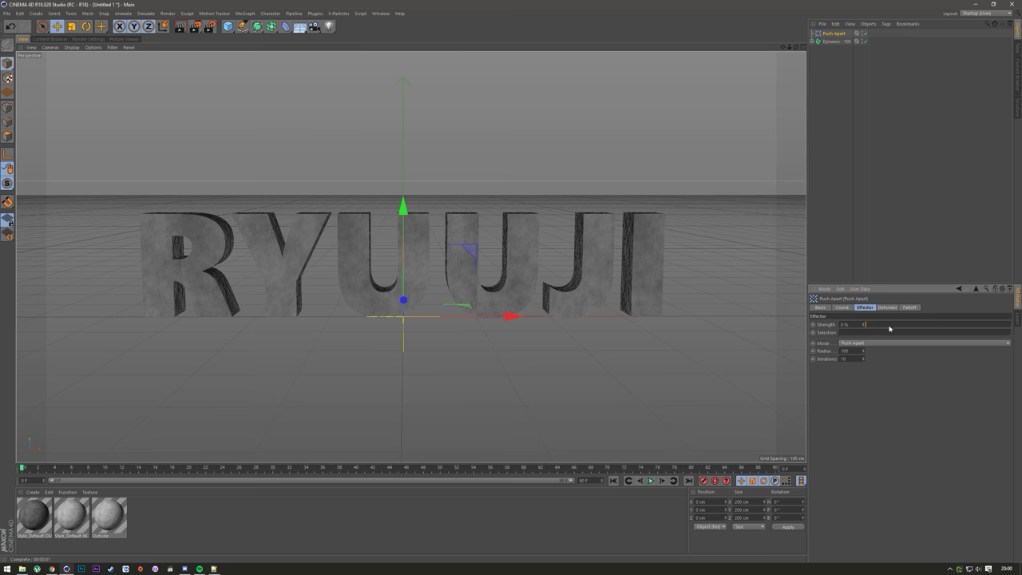
drag(889, 327, 777, 295)
drag(877, 327, 1021, 327)
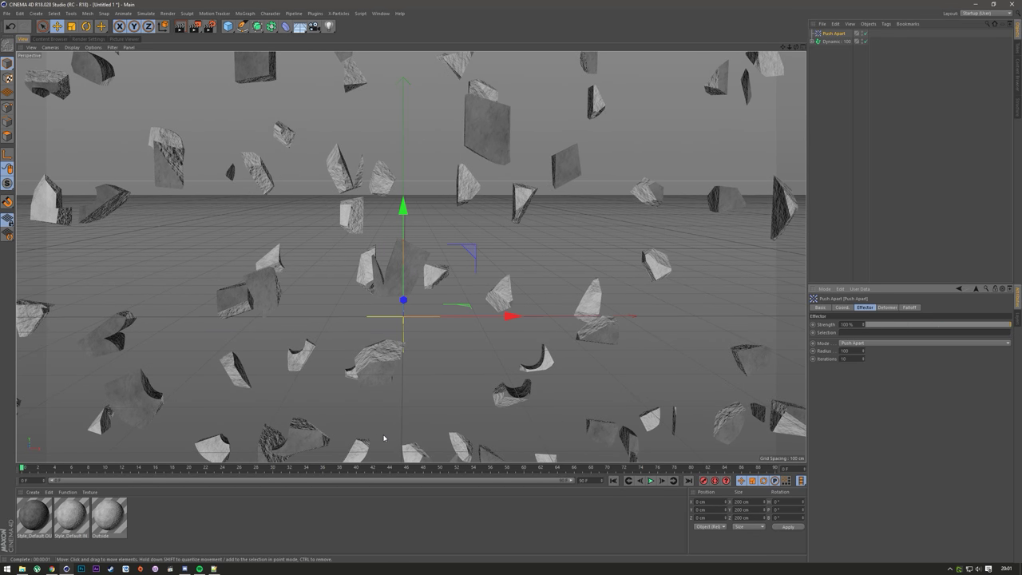
- Keyframe Push Apart strength at frame 0, then set it to 0% around frame 30
click(813, 324)
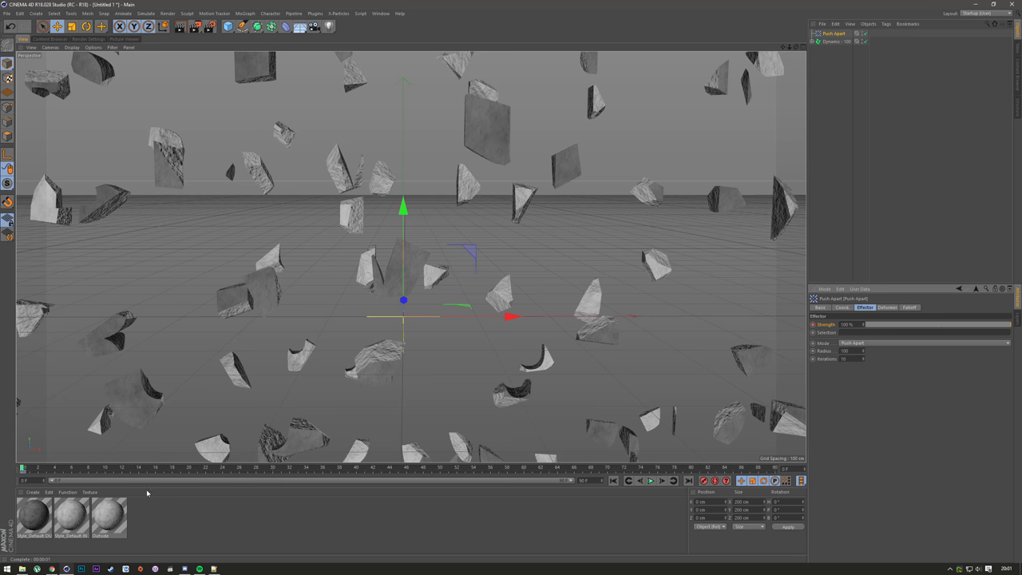
drag(23, 469, 524, 482)
drag(862, 325, 864, 325)
click(846, 324)
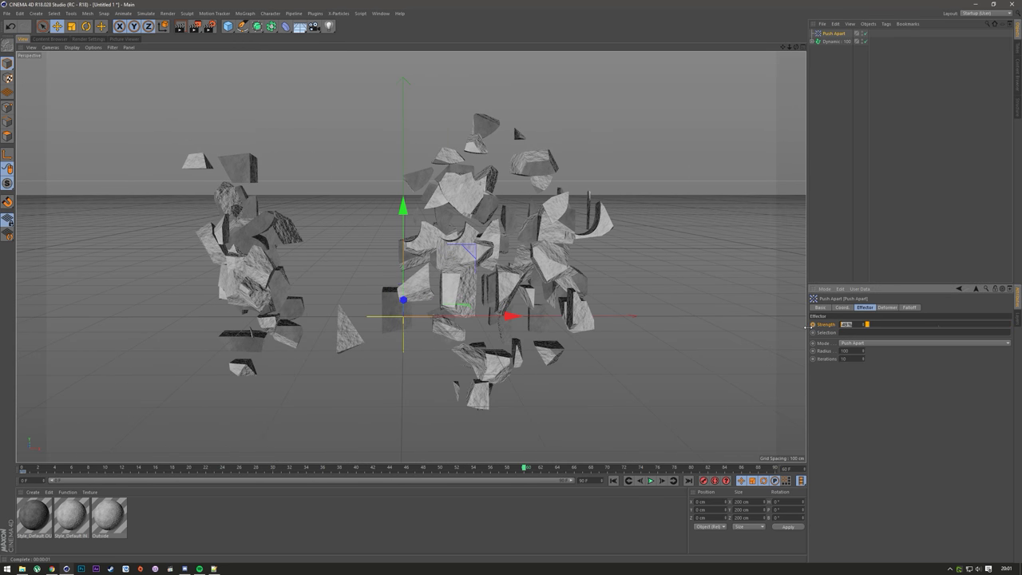
text(0)
key(Return)
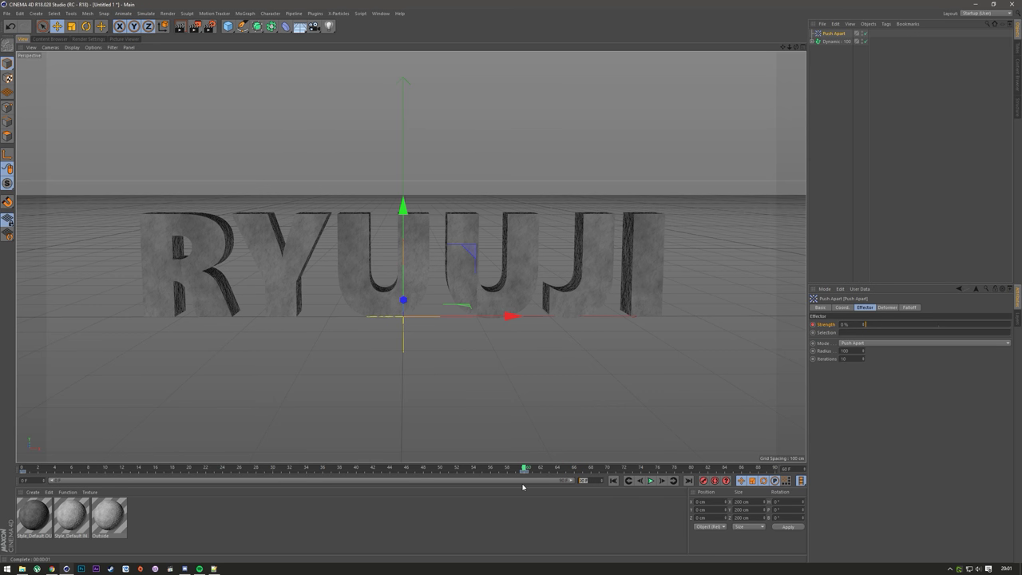
- Set the end frame to 180, preview the playback, and select the Fracture object
text(180)
key(Return)
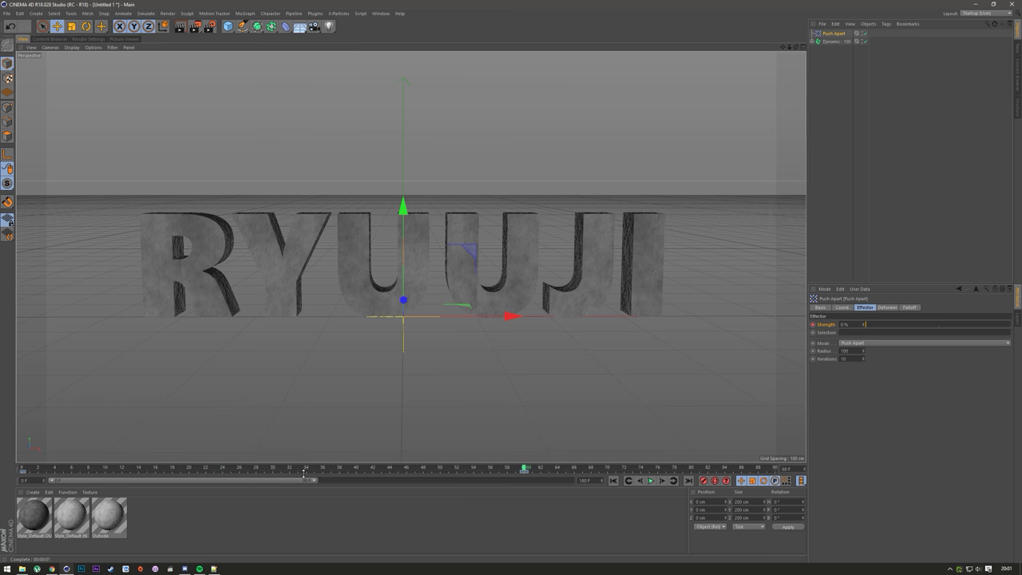
drag(313, 480, 657, 479)
click(651, 480)
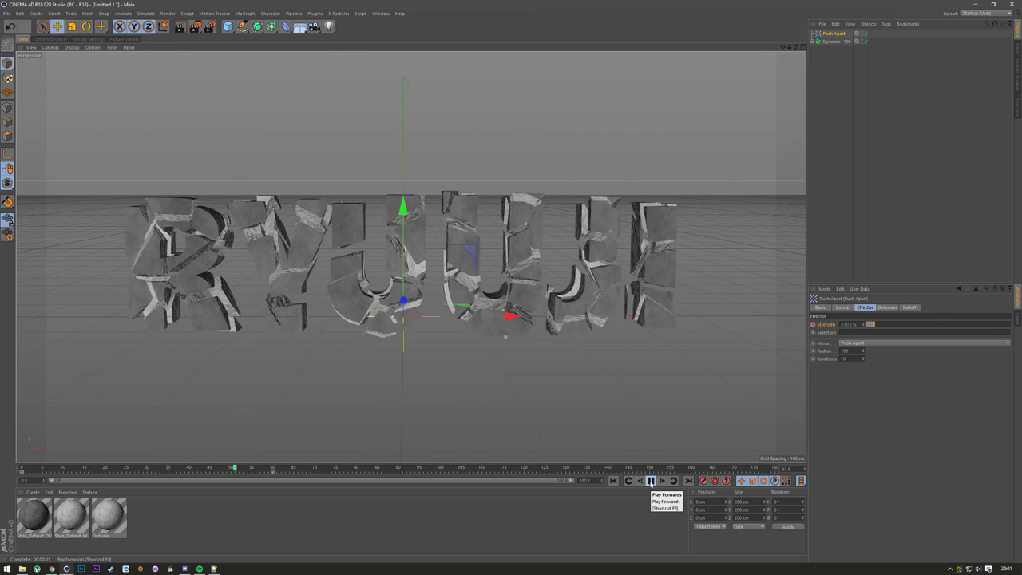
click(650, 480)
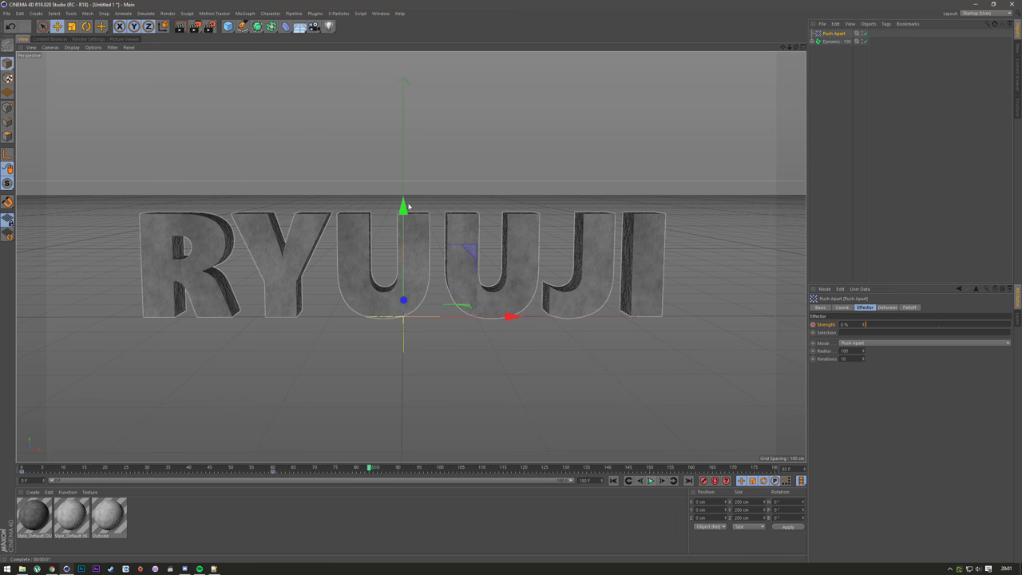
click(830, 40)
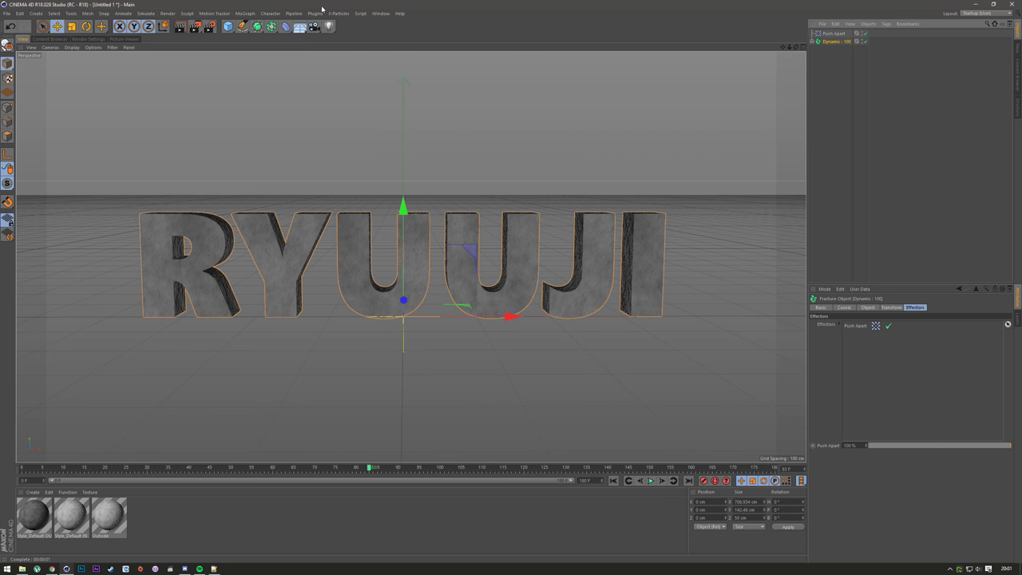
click(316, 13)
mouse_move(329, 37)
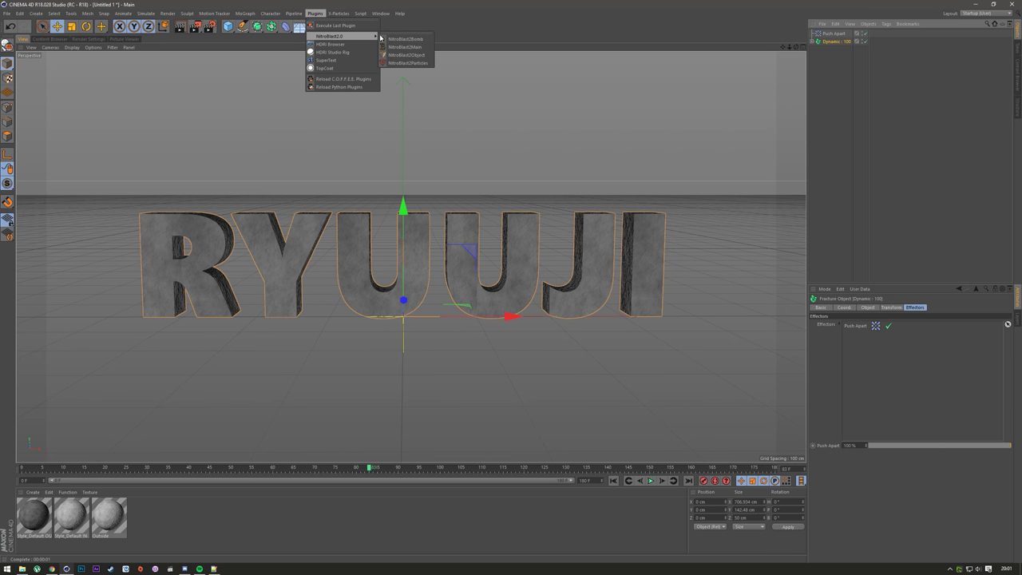
key(Escape)
click(244, 12)
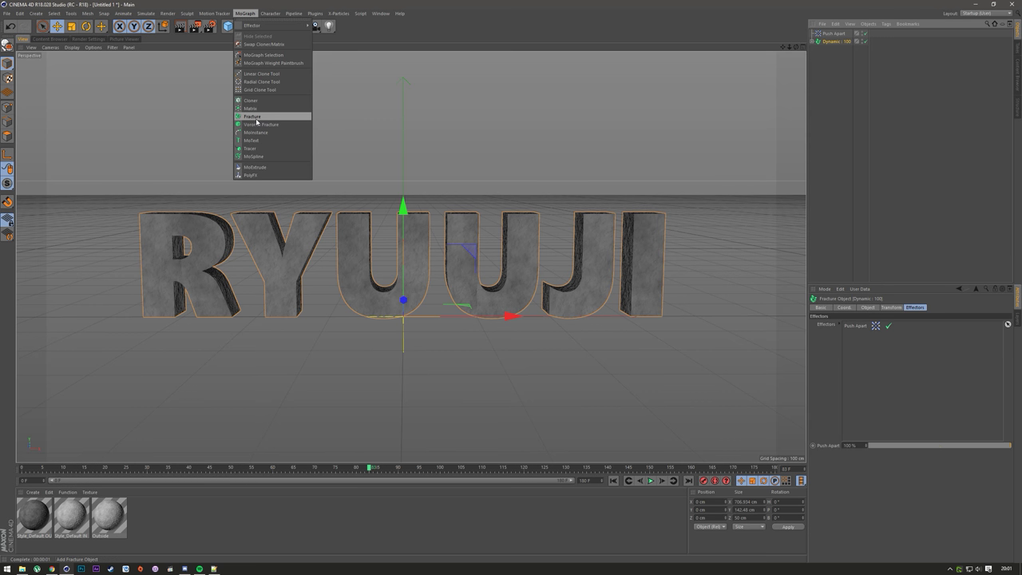
click(833, 169)
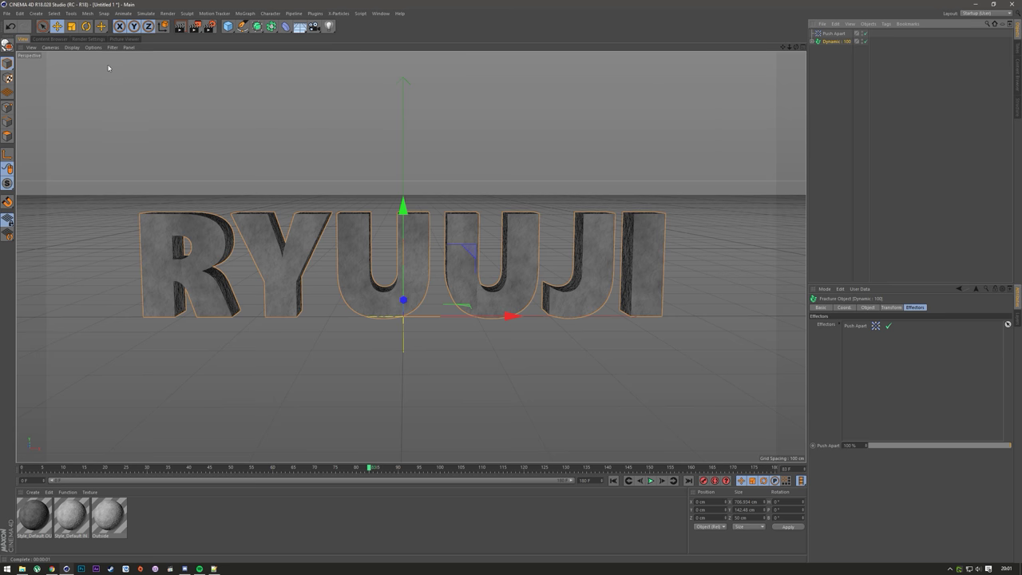
click(72, 47)
click(88, 67)
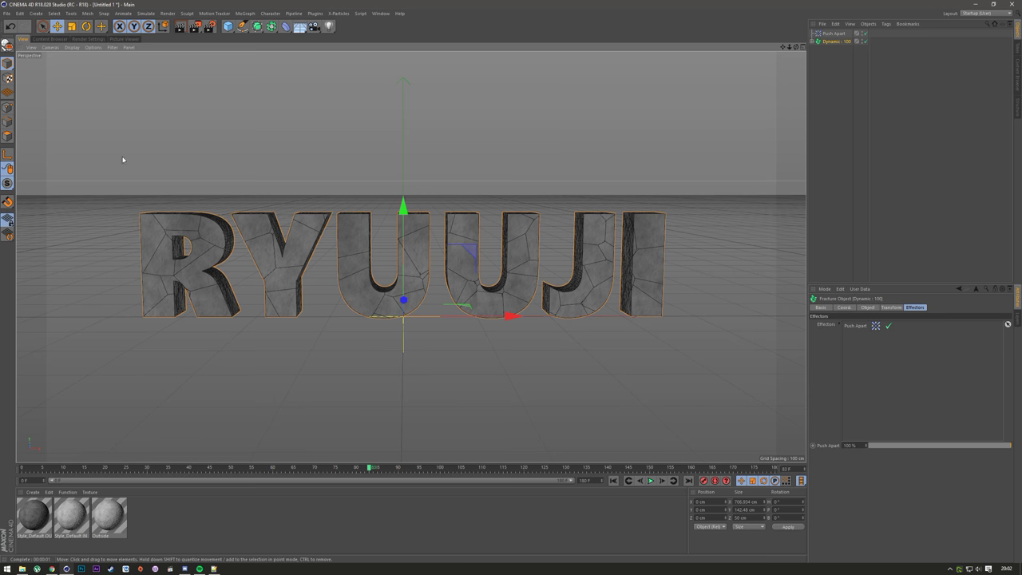
click(93, 47)
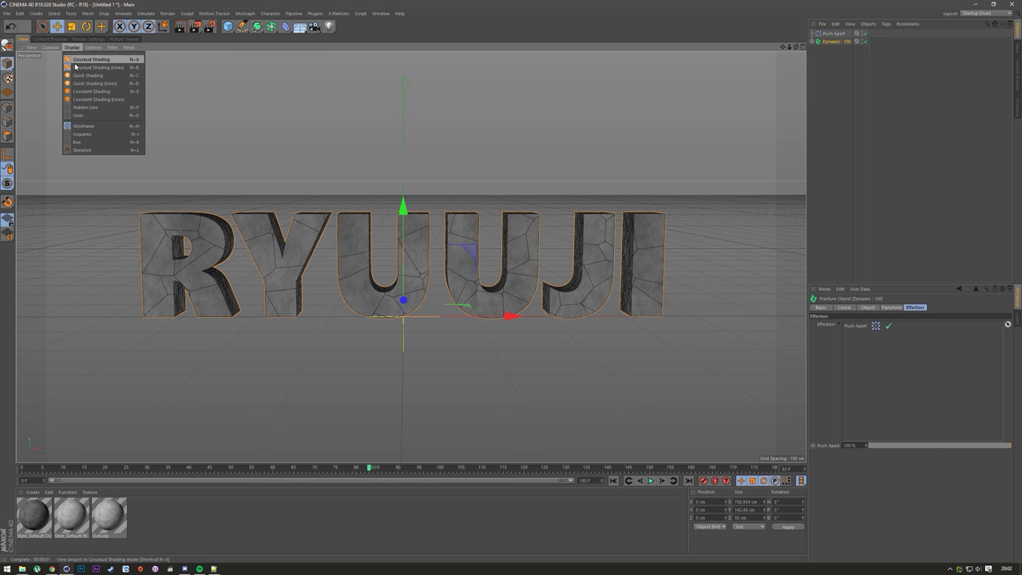
click(75, 61)
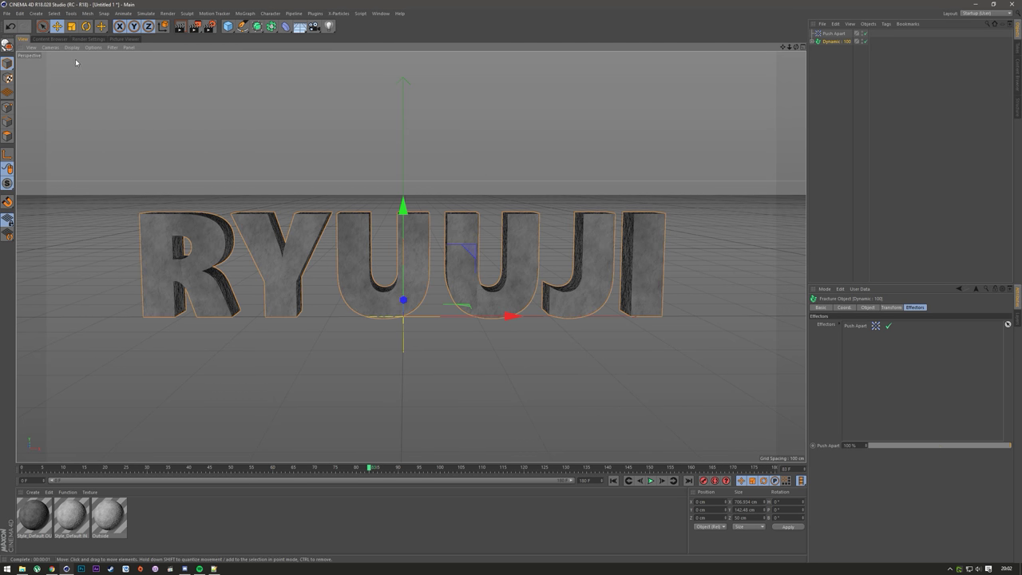
- Delete all three materials from the Material Manager
click(144, 507)
key(ctrl+a)
key(Delete)
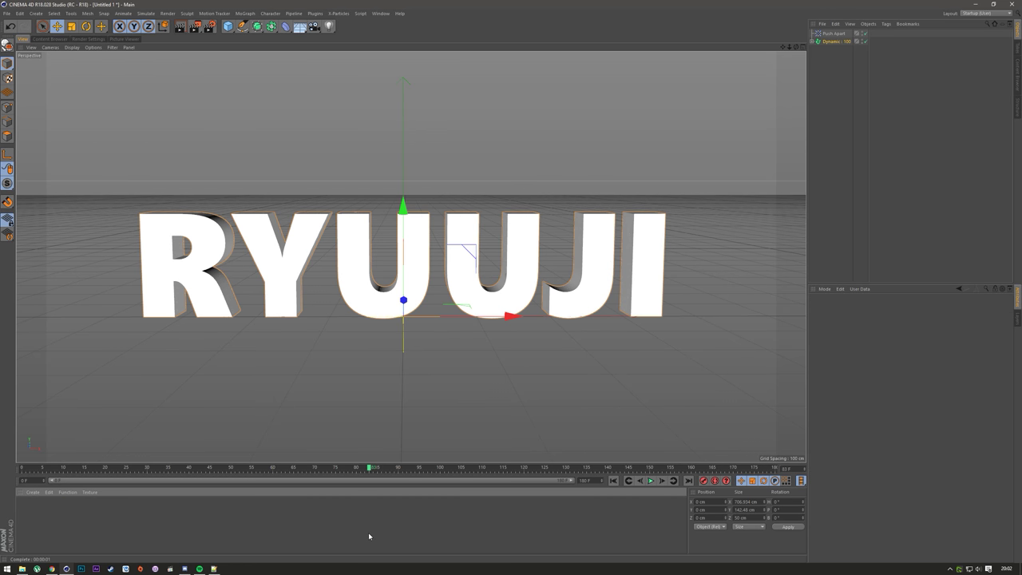
- Delete the Out Piece fragments' texture tags under Dynamics : 100, then reselect the fracture object
click(812, 41)
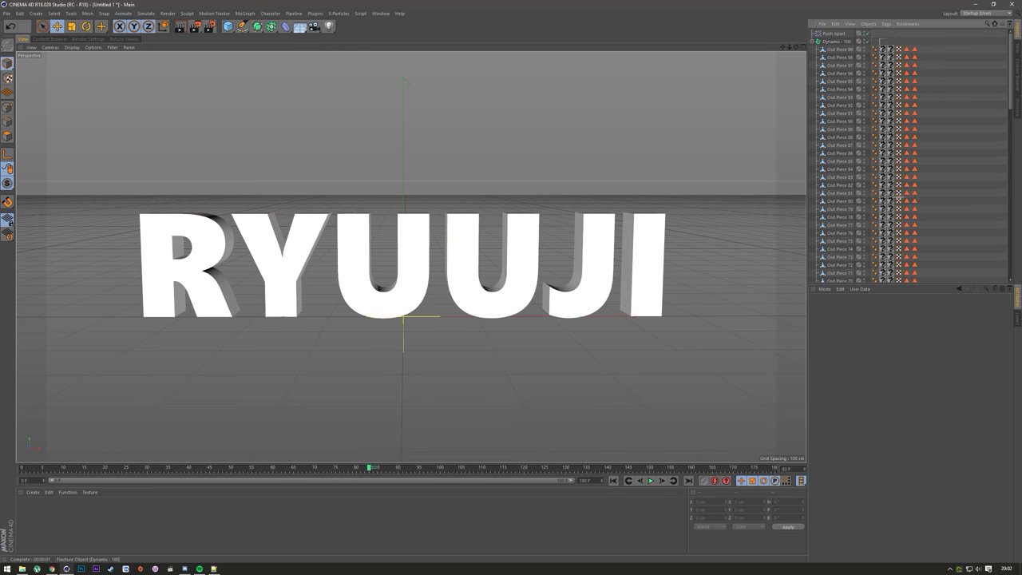
scroll(890, 239, down, 10)
scroll(888, 356, down, 13)
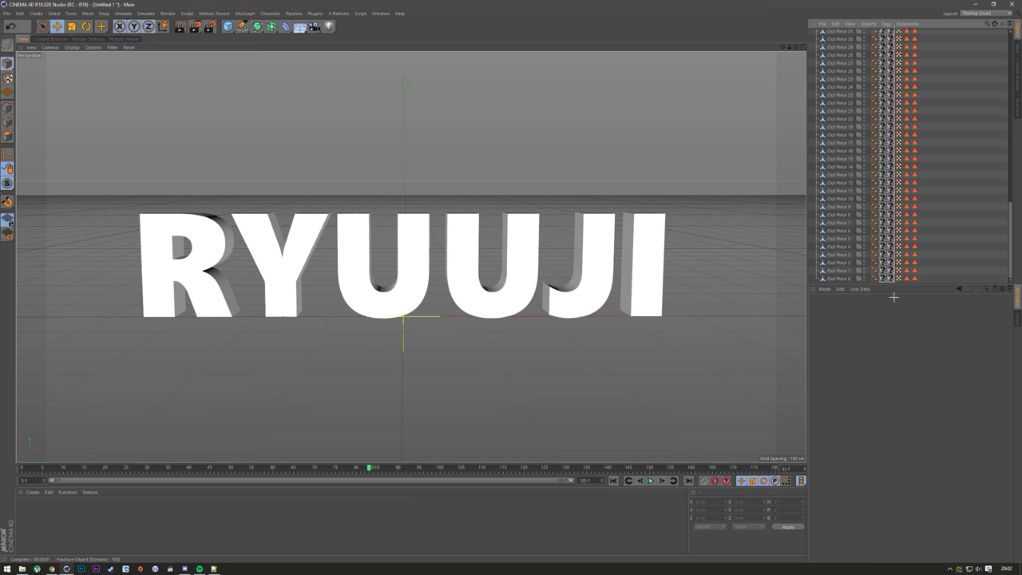
click(887, 209)
key(Delete)
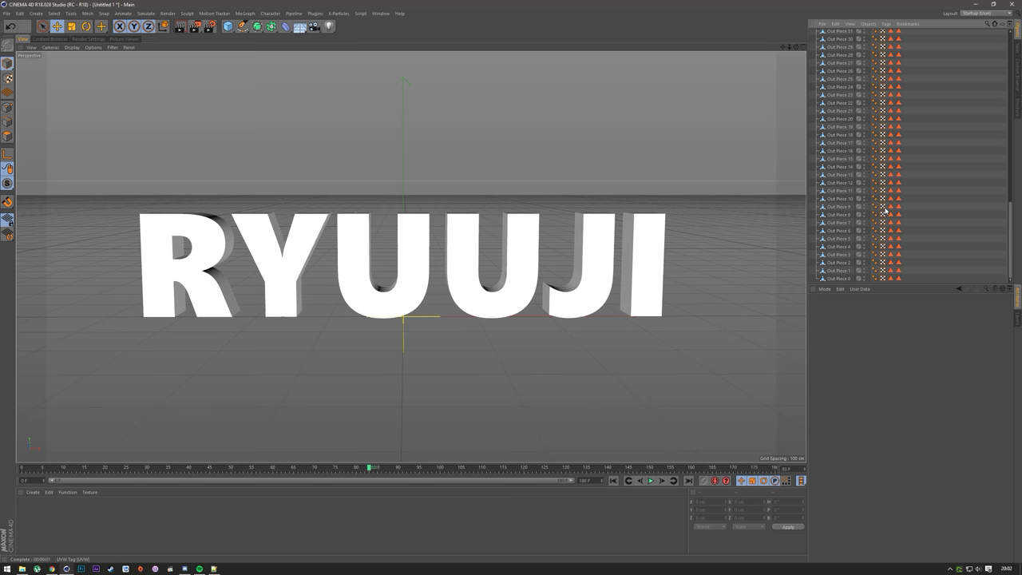
scroll(811, 46, up, 20)
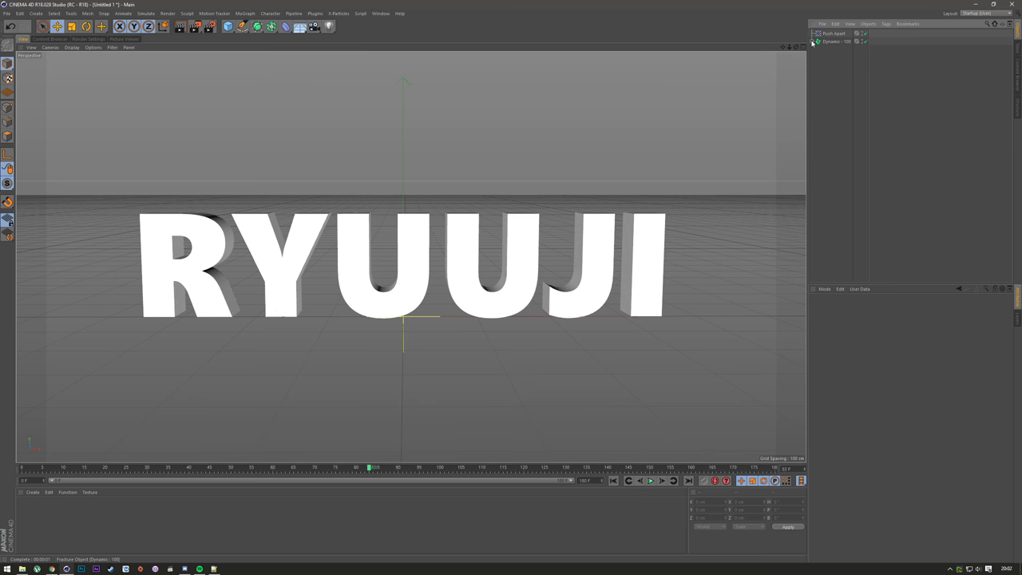
scroll(848, 120, down, 20)
scroll(846, 120, up, 20)
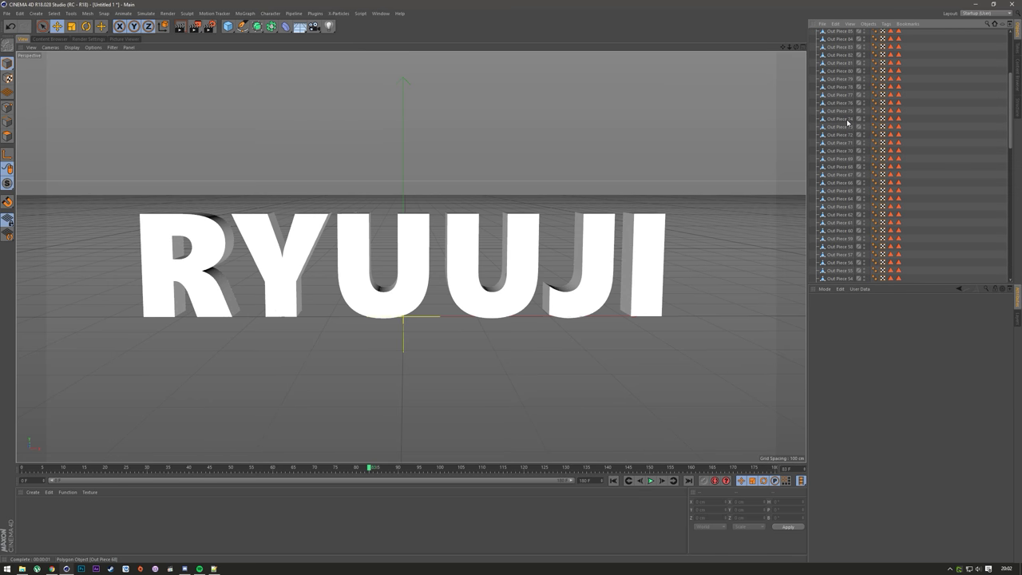
click(813, 41)
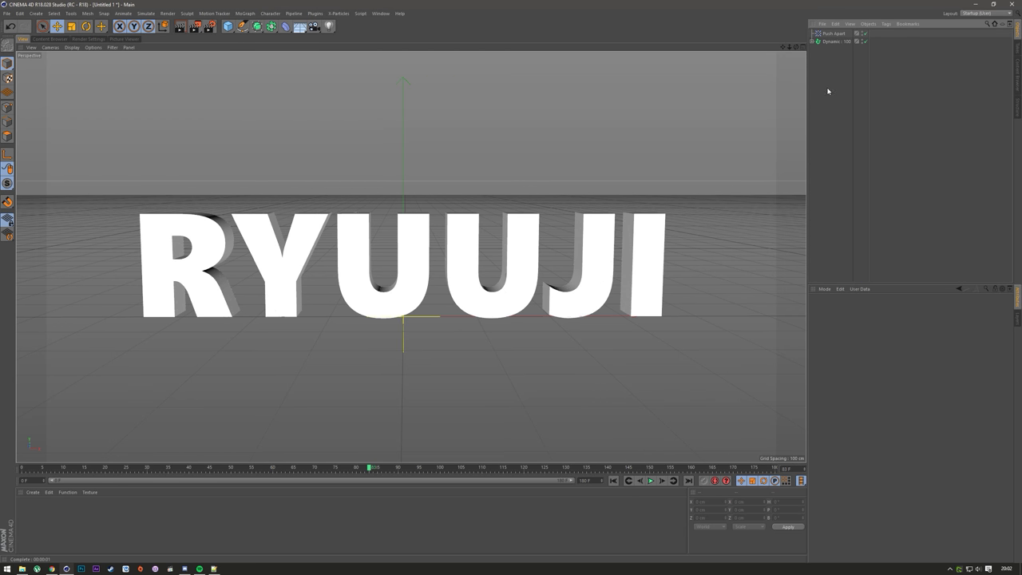
click(834, 41)
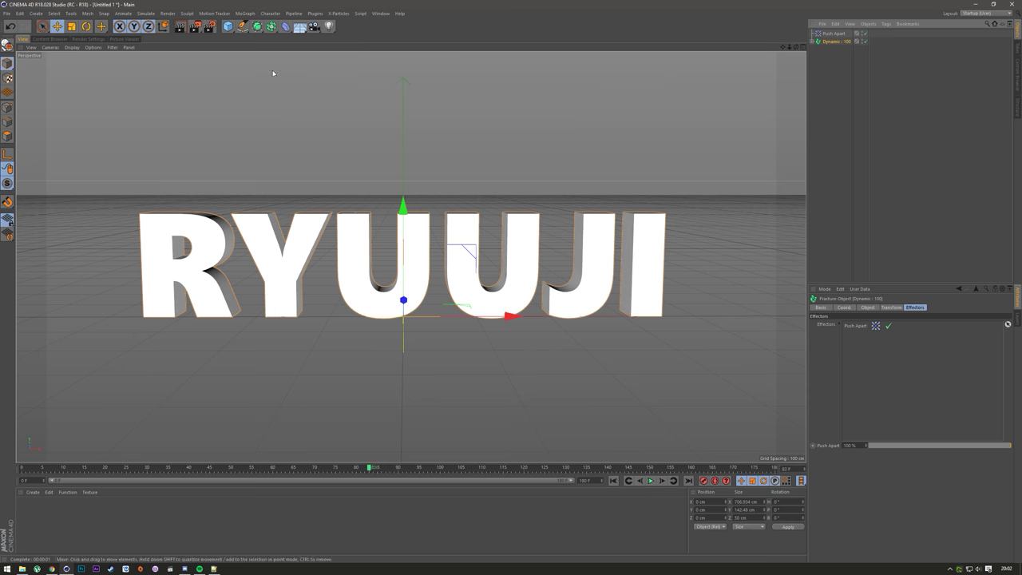
- Add a Random effector to the fracture and set its strength to about 54%
click(244, 13)
mouse_move(271, 25)
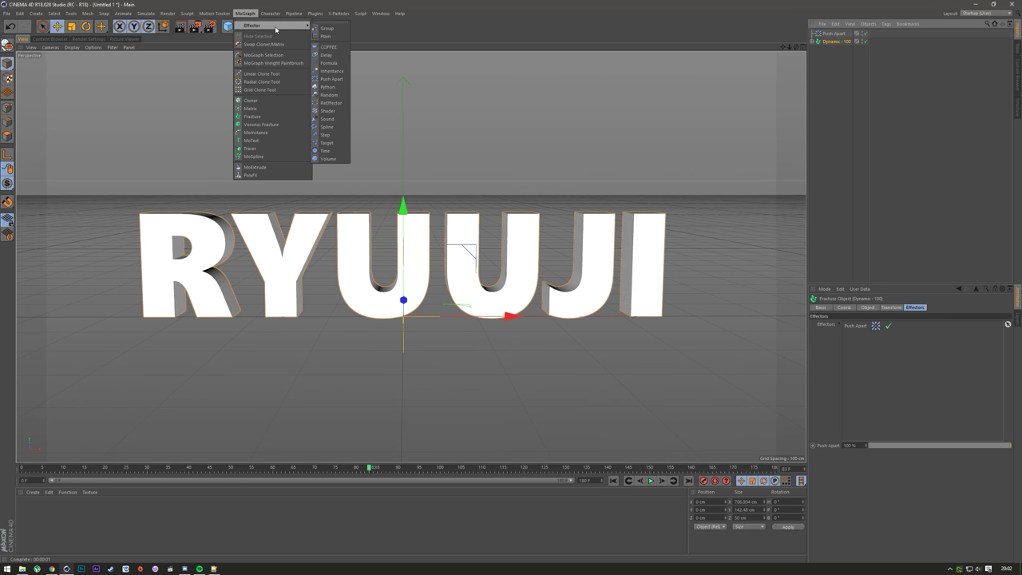
click(329, 95)
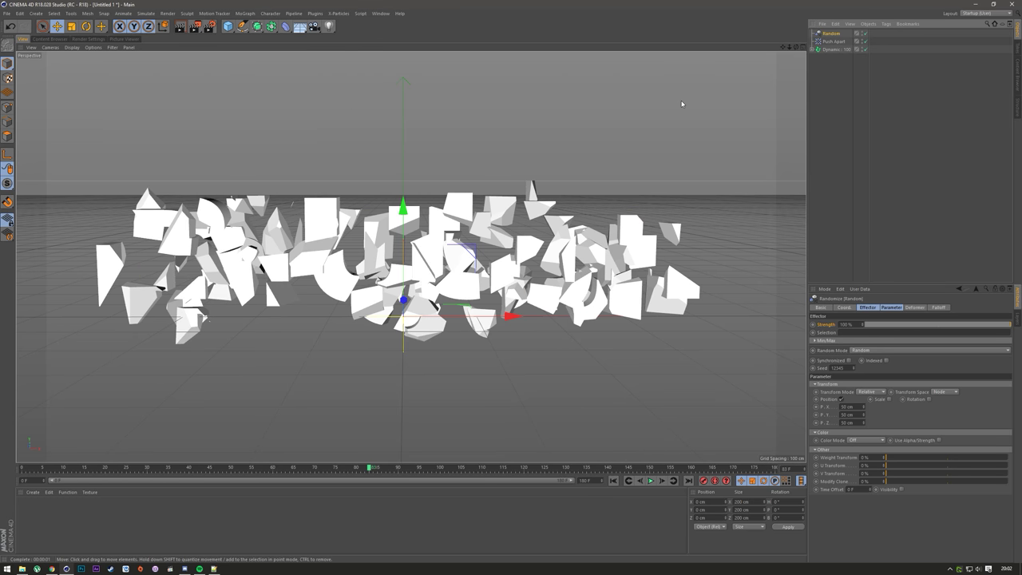
drag(888, 327, 1009, 326)
click(900, 308)
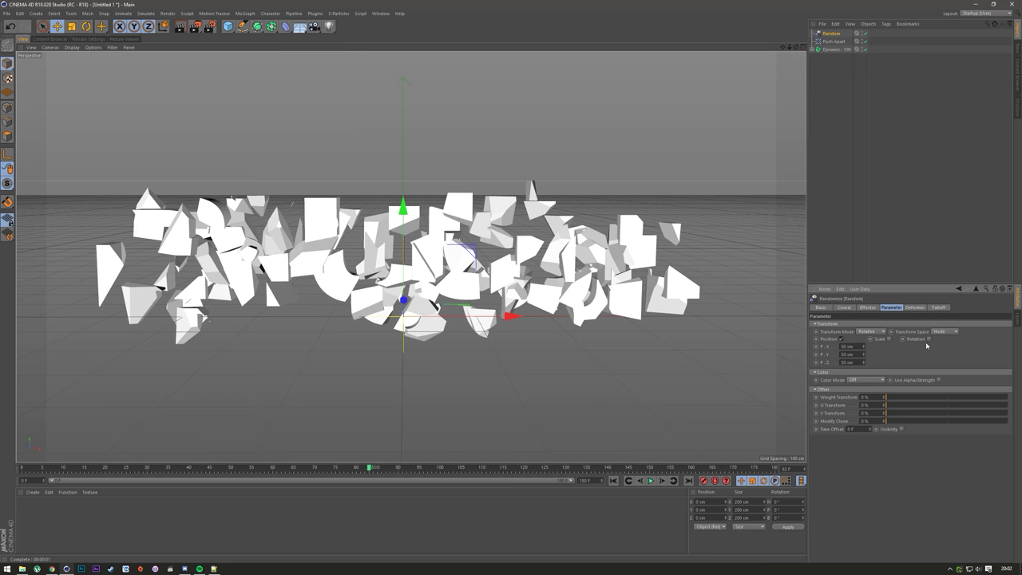
click(867, 307)
drag(878, 326, 849, 342)
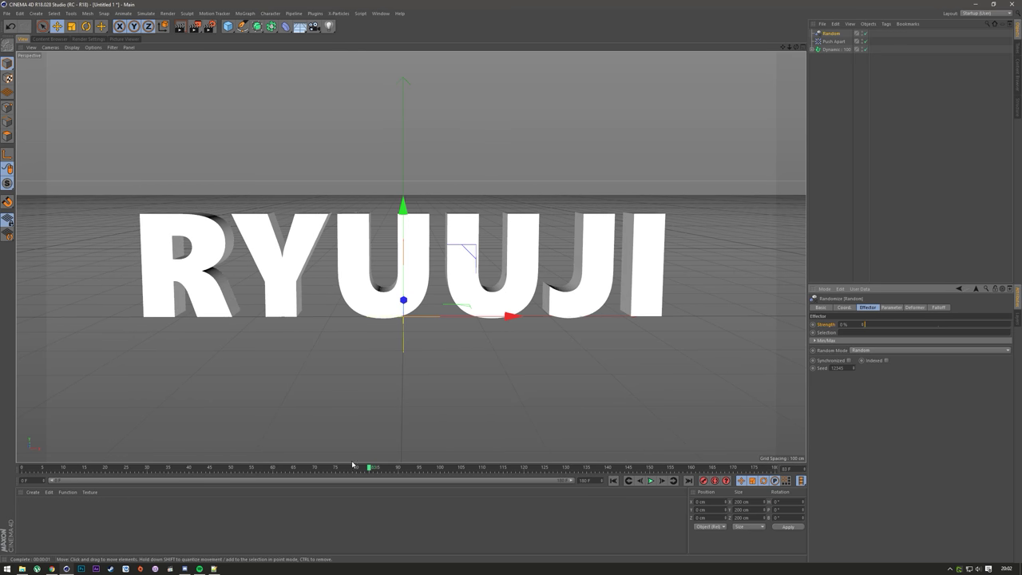
drag(370, 470, 127, 471)
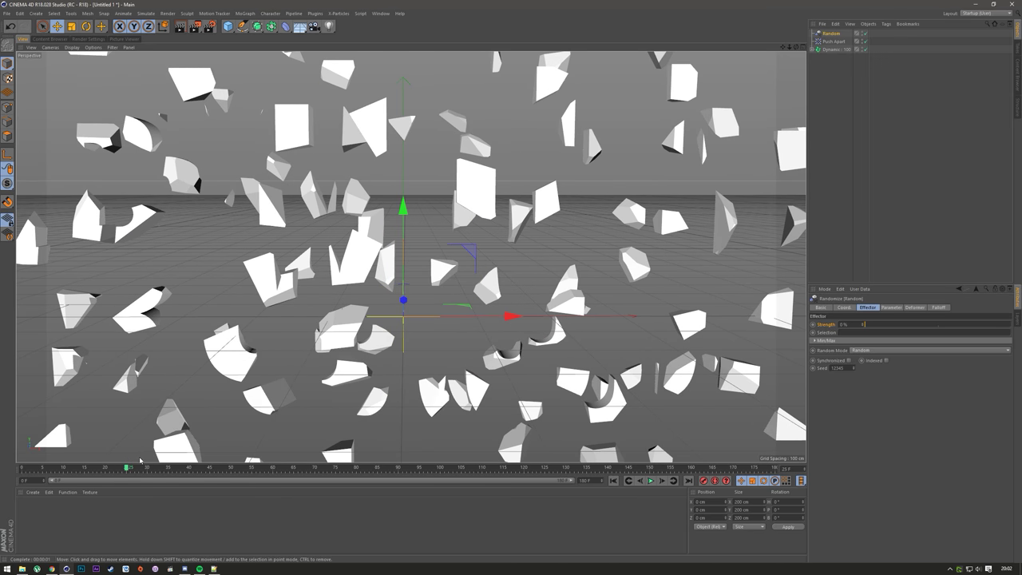
- Set the Random effector's P.X and P.Y position randomisation to 0 cm
click(890, 308)
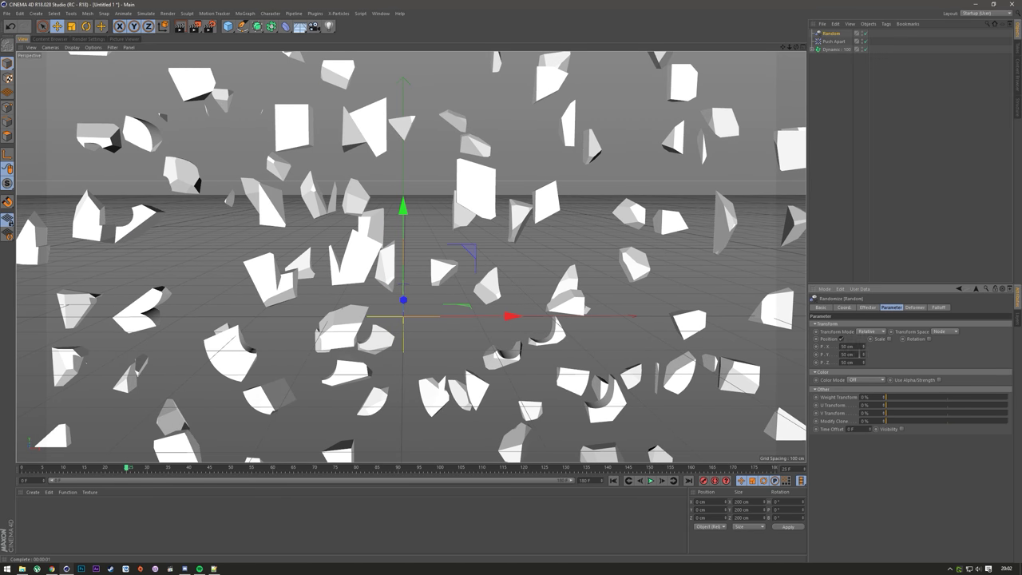
double_click(846, 346)
text(0)
key(Tab)
text(0)
click(938, 307)
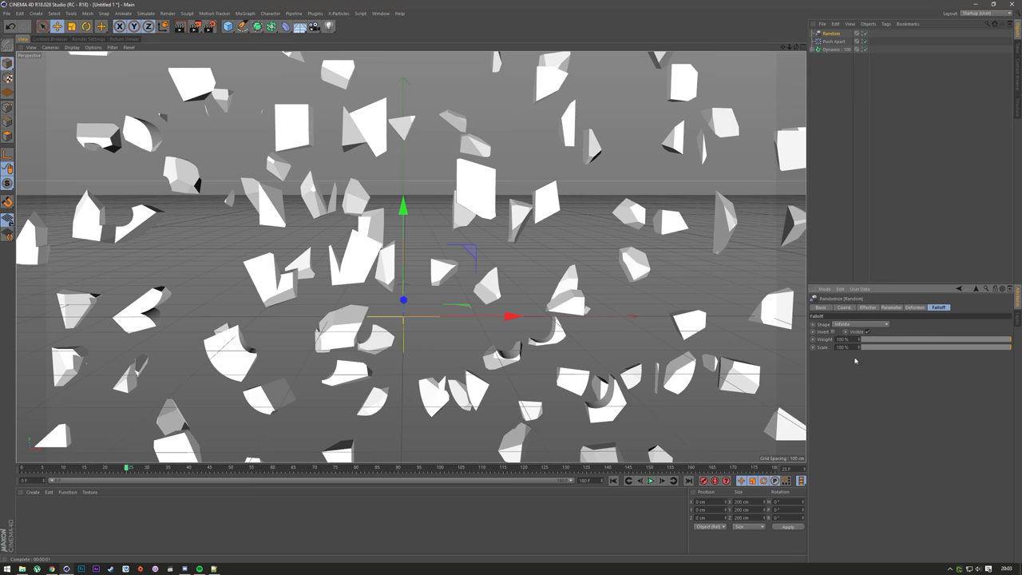
click(852, 325)
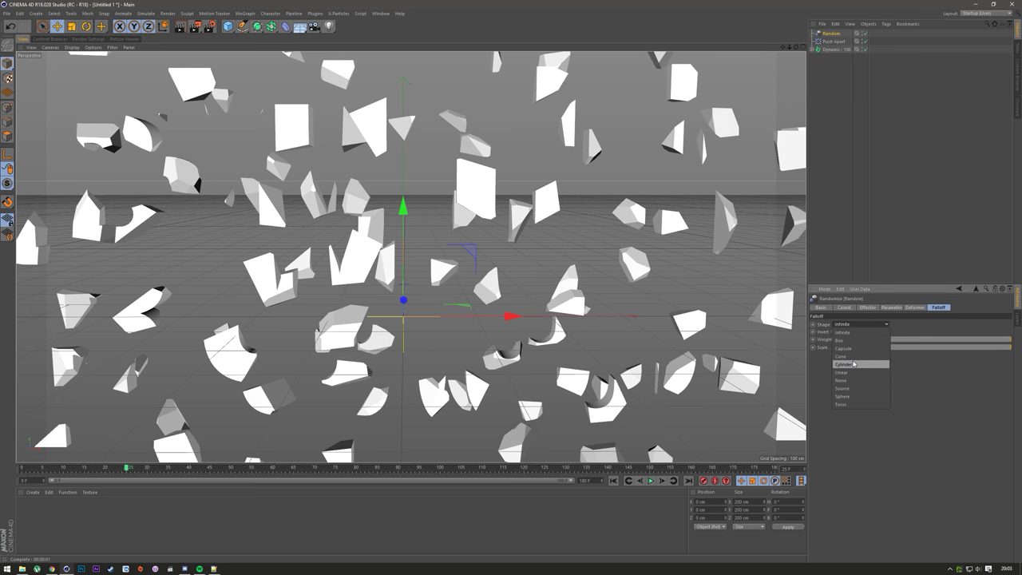
- Switch the Random falloff to Sphere, enlarge its Y and Z size, and shift it to Z -112.791 cm
click(852, 364)
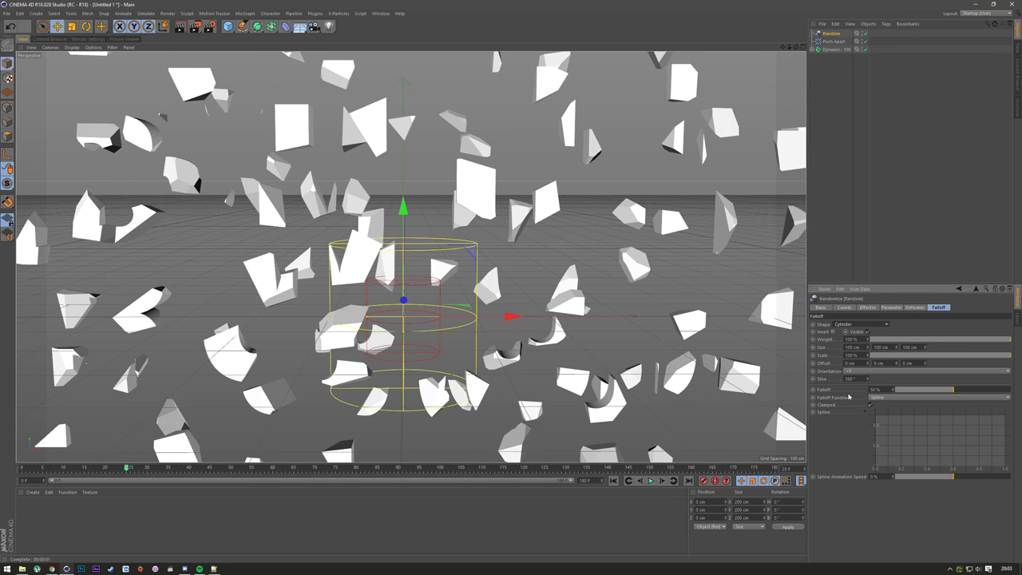
click(855, 323)
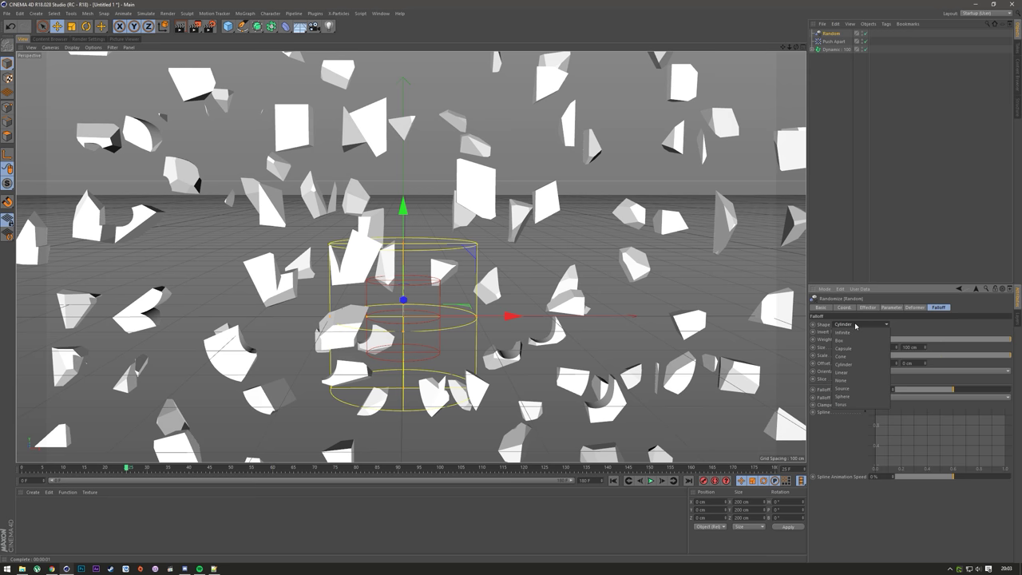
click(858, 396)
drag(452, 321, 661, 317)
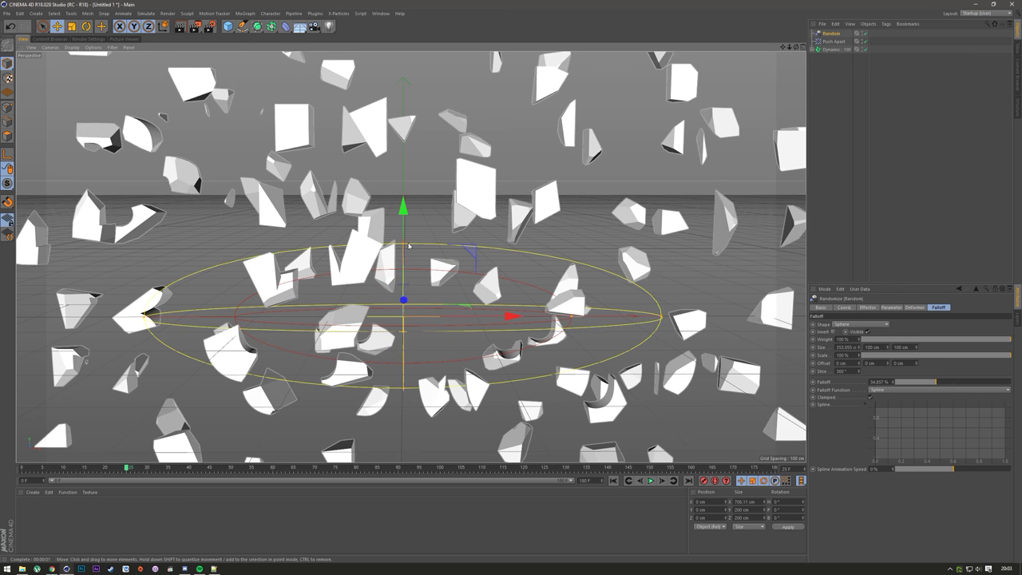
drag(408, 216, 403, 120)
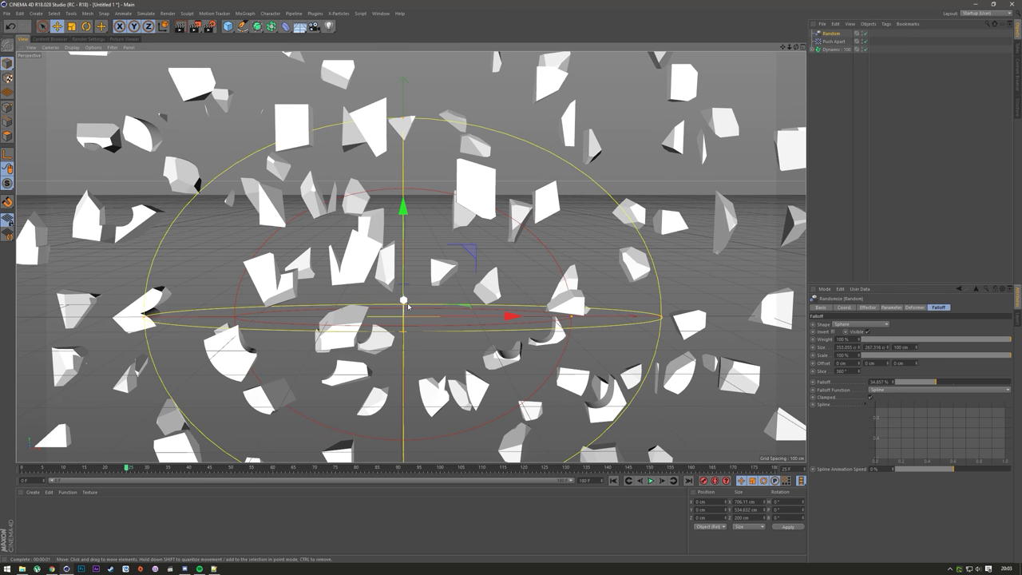
drag(404, 327, 402, 309)
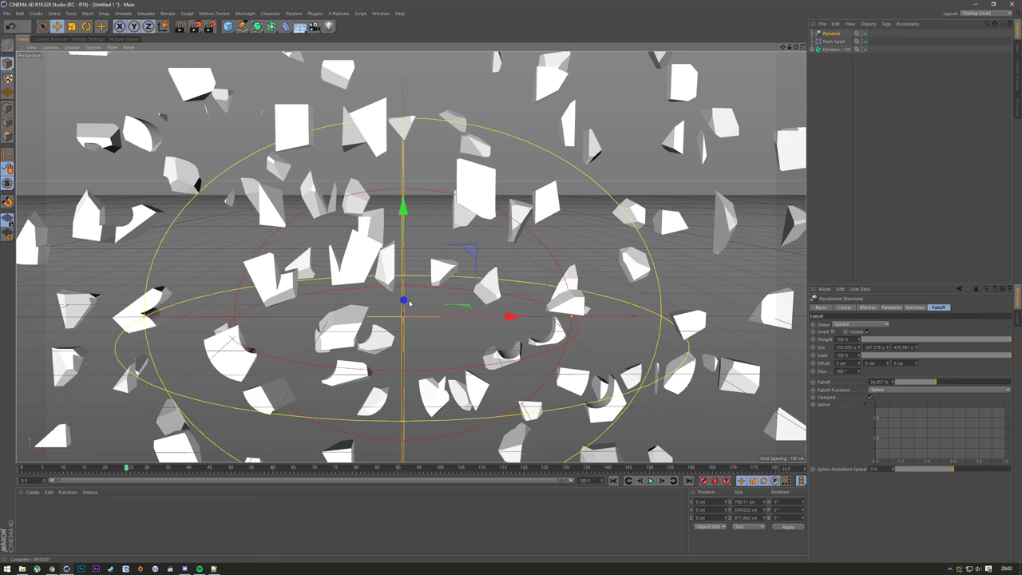
mouse_move(405, 301)
mouse_down()
mouse_move(404, 431)
mouse_move(404, 316)
mouse_up()
click(868, 306)
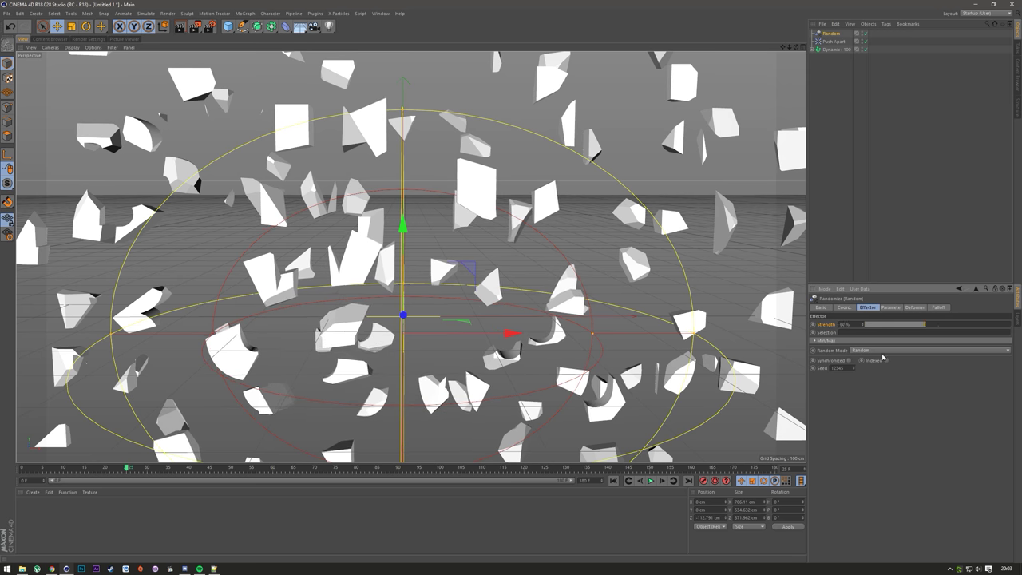
- Set the Random P.Z offset to about -1100 cm and widen the falloff sphere in Front and Right views
click(893, 307)
drag(864, 363, 813, 368)
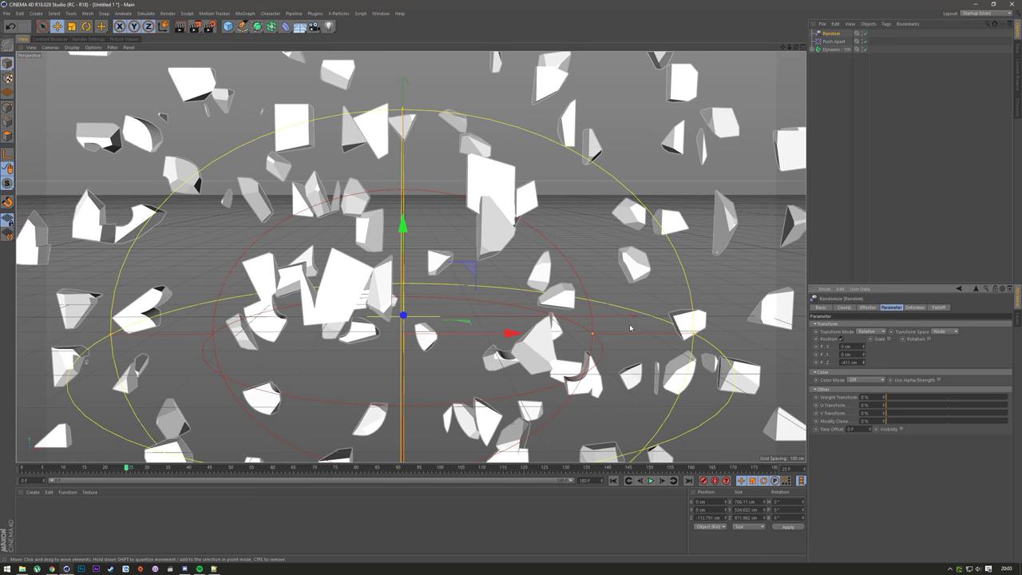
middle_click(512, 325)
middle_click(512, 325)
scroll(512, 325, down, 5)
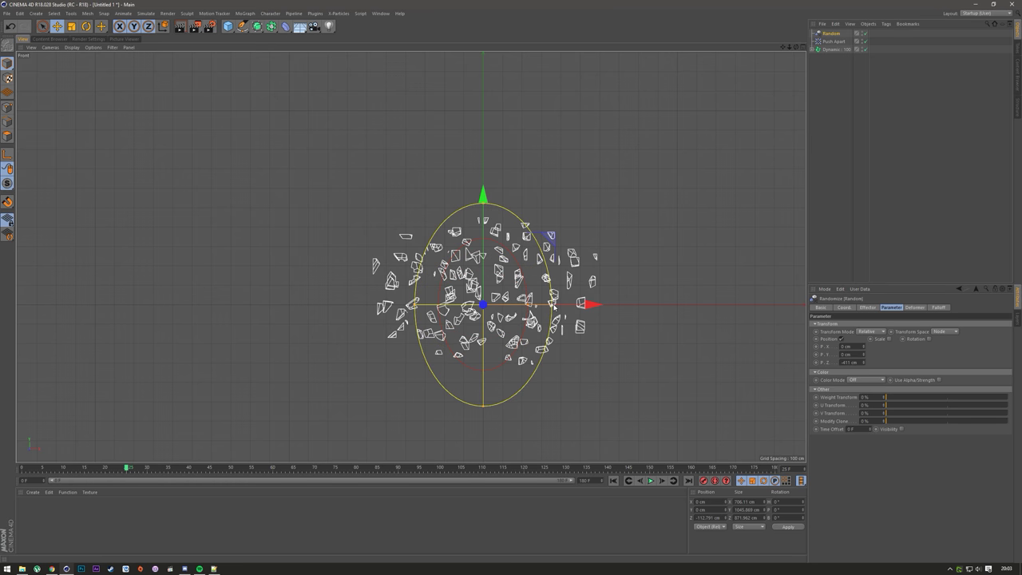
drag(551, 304, 623, 319)
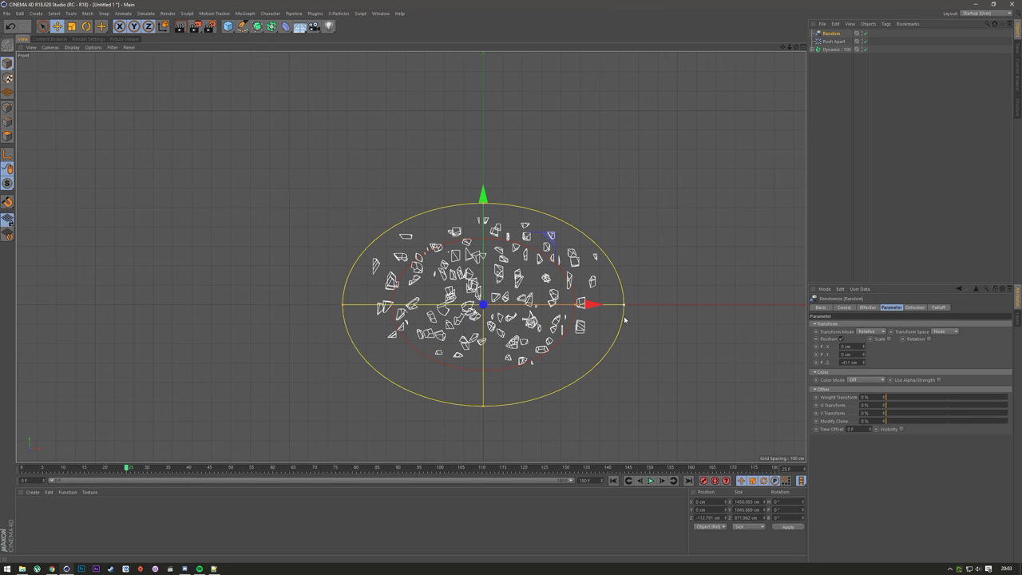
middle_click(587, 303)
middle_click(286, 297)
scroll(433, 296, down, 5)
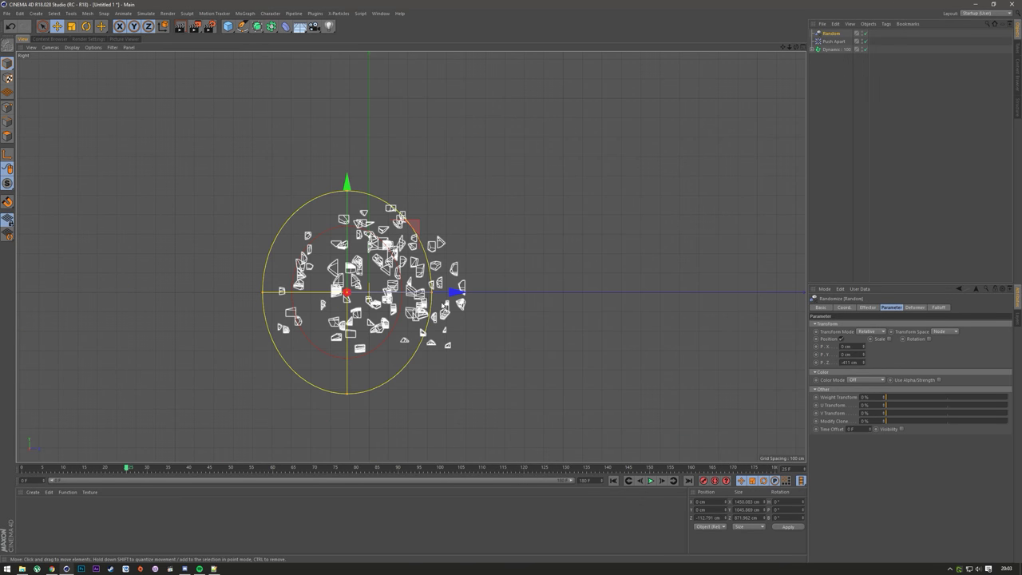
drag(432, 296, 460, 312)
- Set the Random effector's falloff percentage to 25%
click(939, 307)
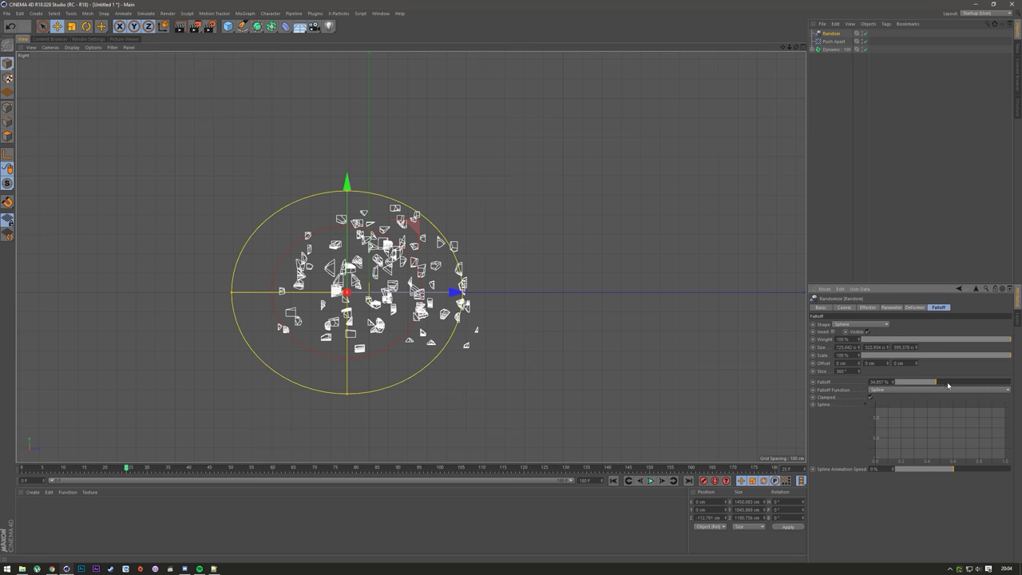
drag(948, 386, 926, 390)
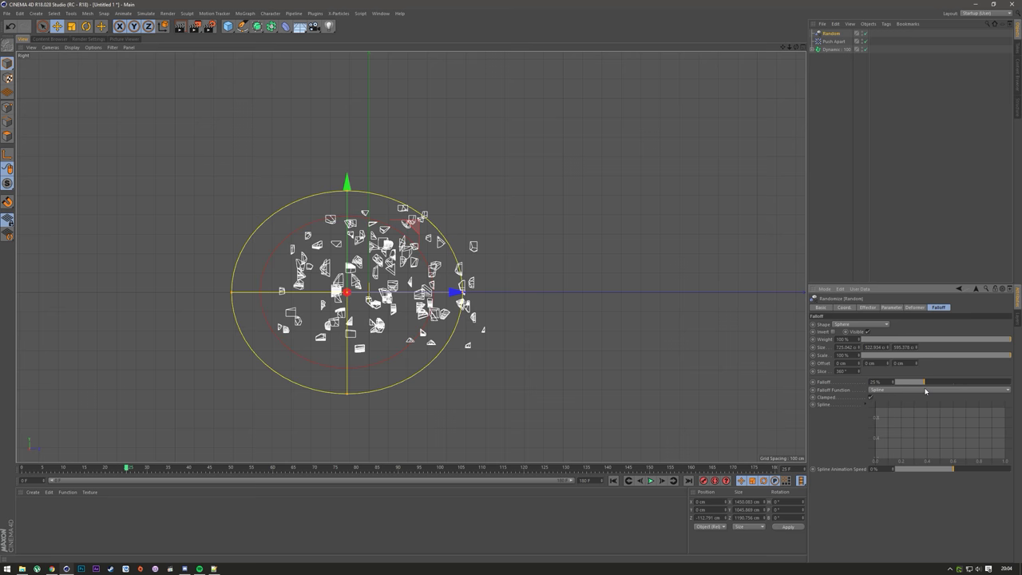
middle_click(673, 290)
middle_click(348, 209)
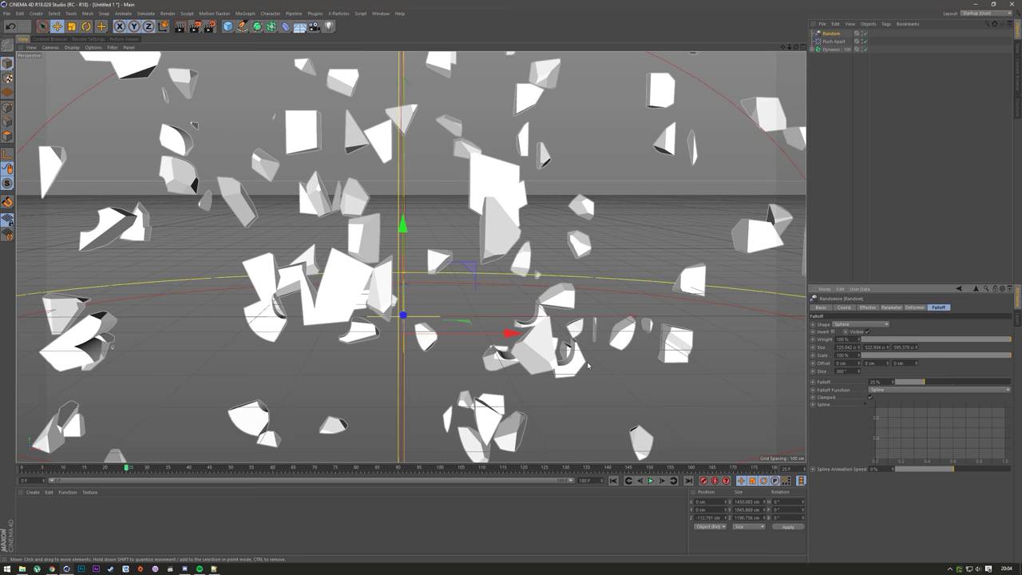
click(891, 308)
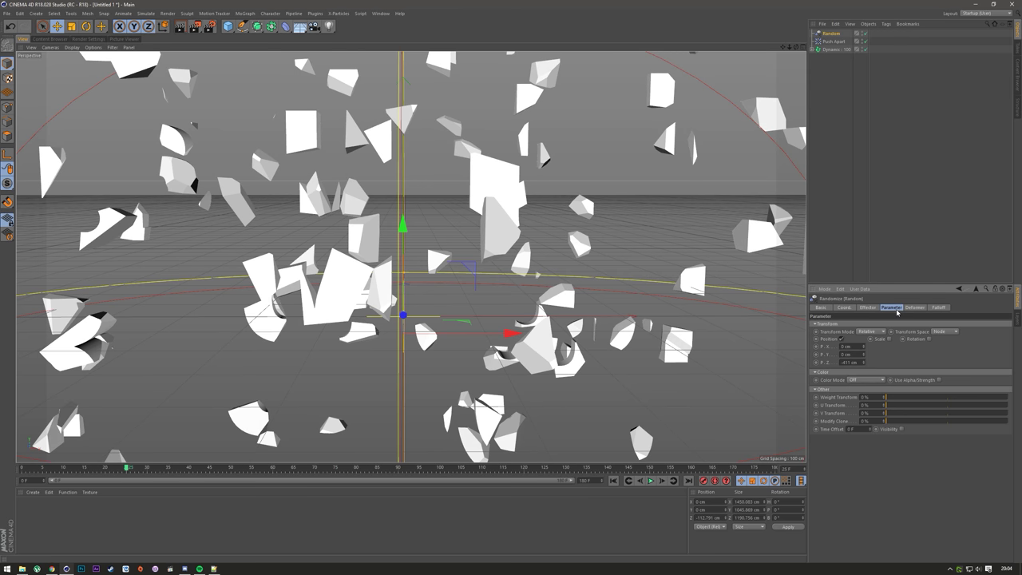
middle_click(626, 277)
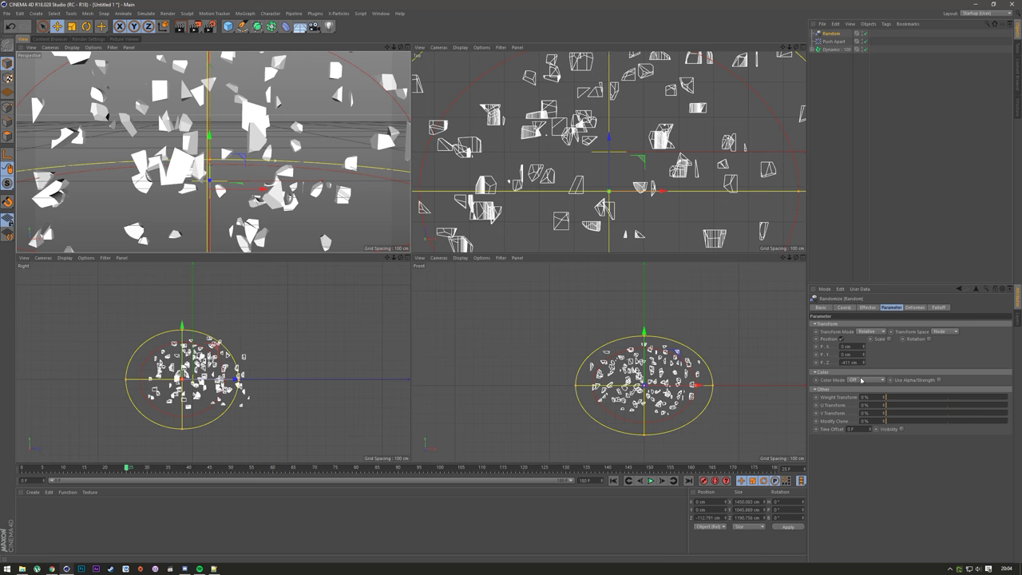
- Set P.Z to 416 cm, move the Random effector along Z, and toggle falloff Invert
drag(864, 363, 863, 354)
drag(234, 378, 256, 386)
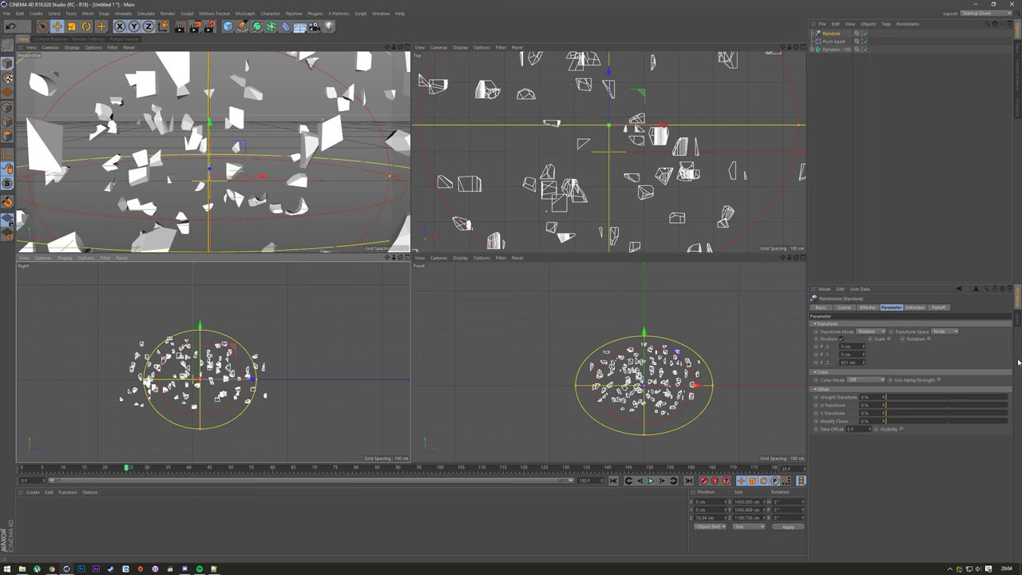
click(915, 307)
click(942, 309)
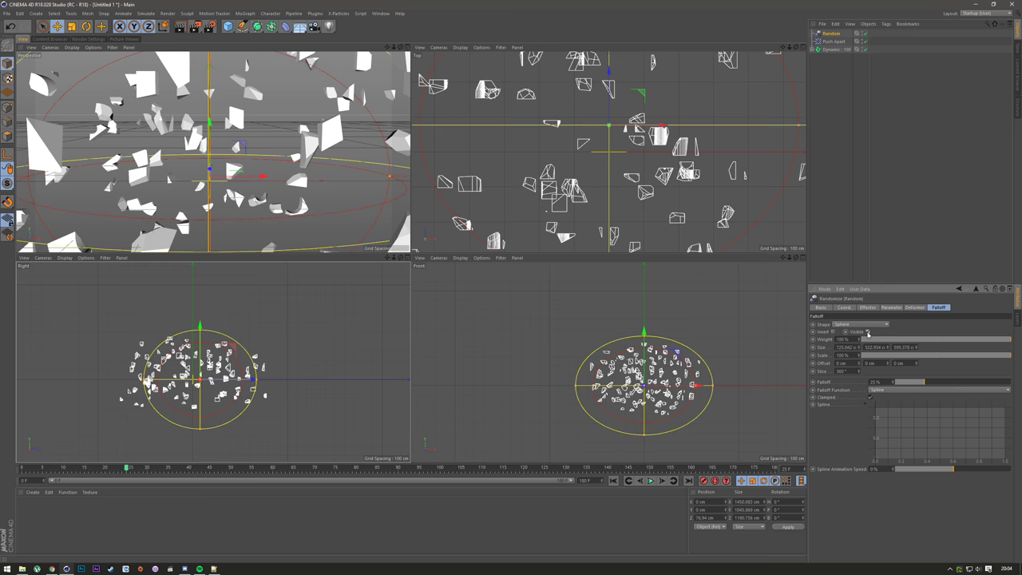
click(835, 333)
click(834, 333)
- Enable Visibility on the Random effector so it hides the fragments it affects
click(893, 308)
click(902, 429)
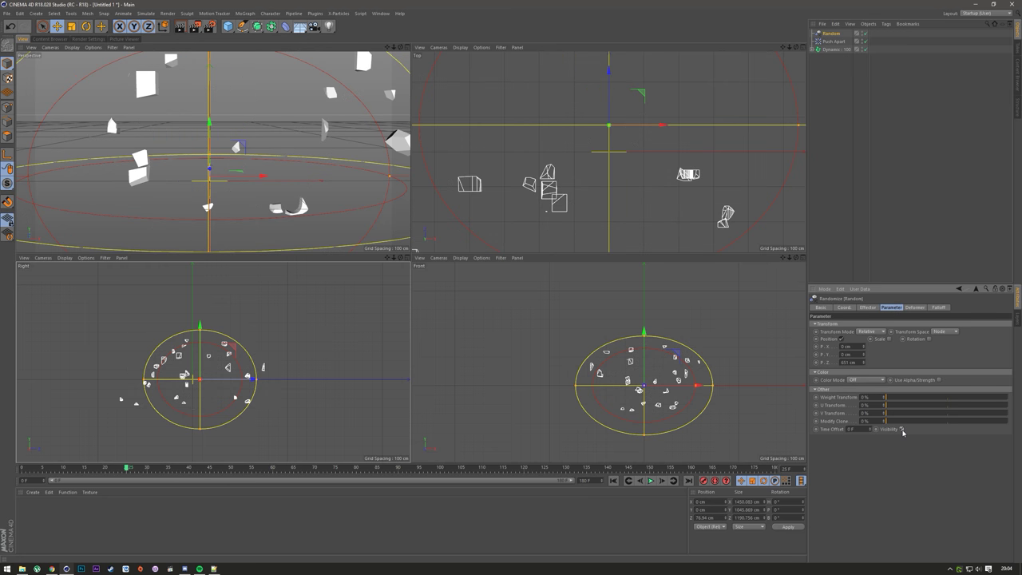
click(846, 78)
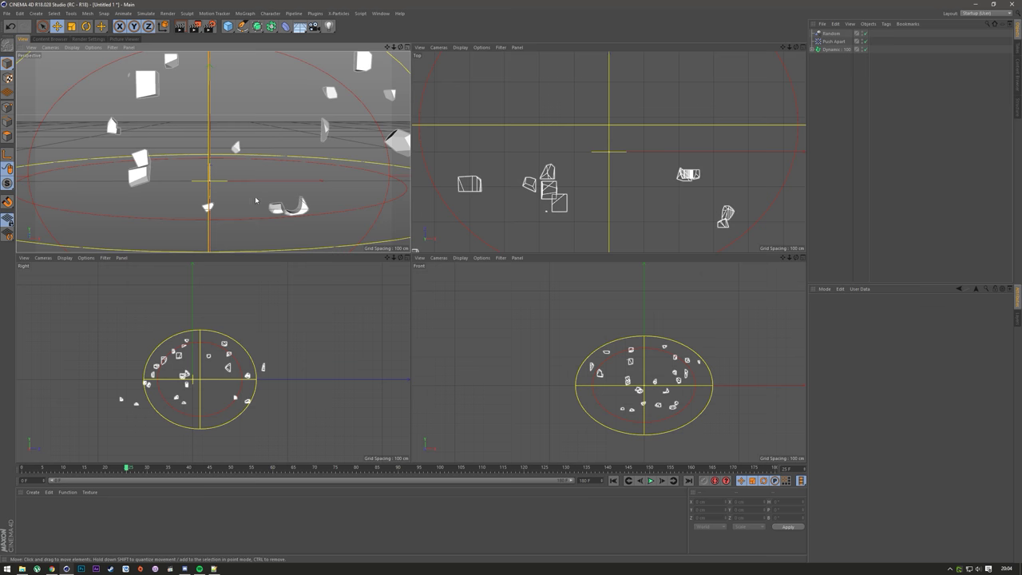
middle_click(267, 123)
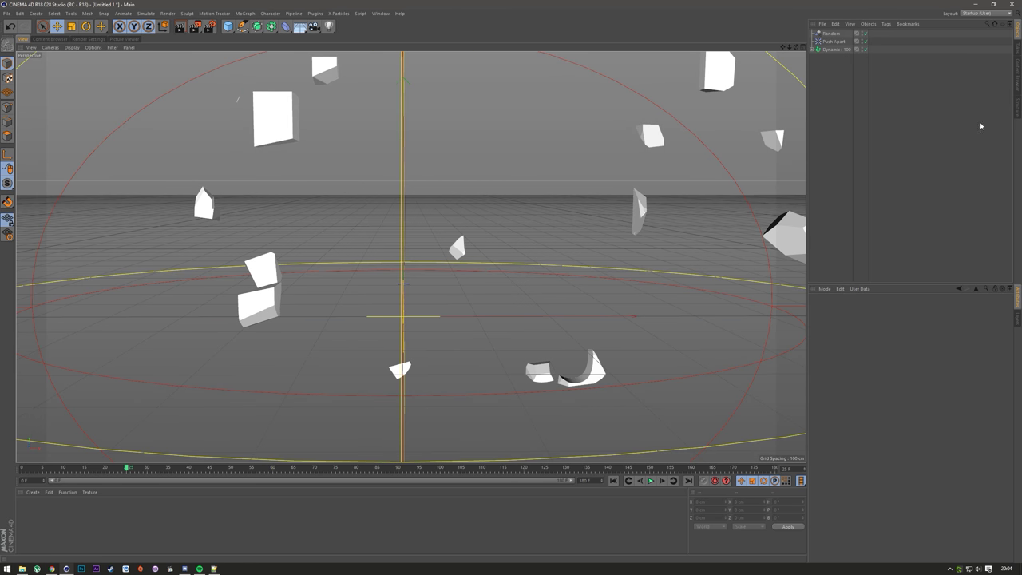
click(836, 42)
click(832, 33)
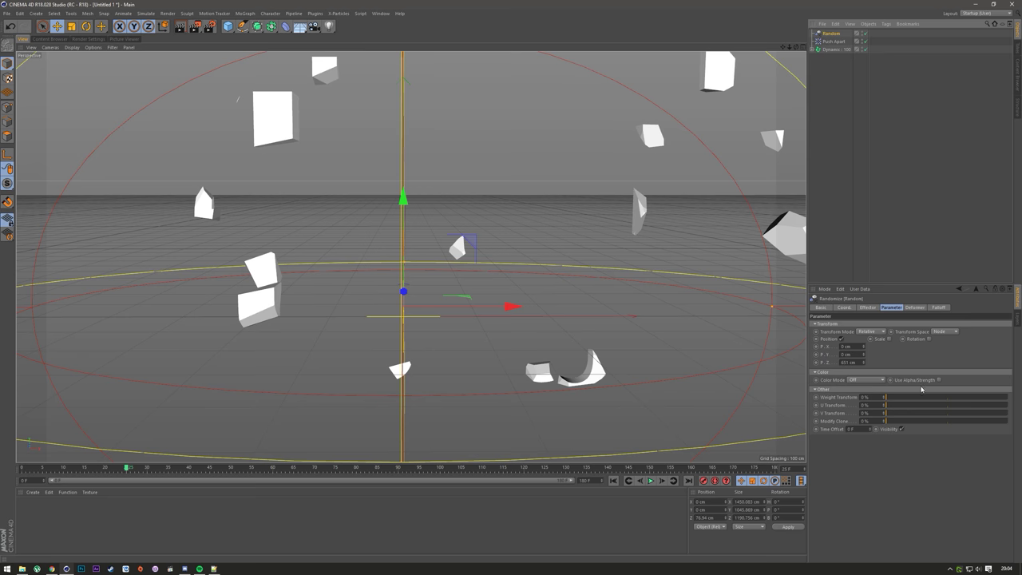
- Lower the Random strength from 43% to 0% around frame 95 so RYUUJI reassembles
click(866, 308)
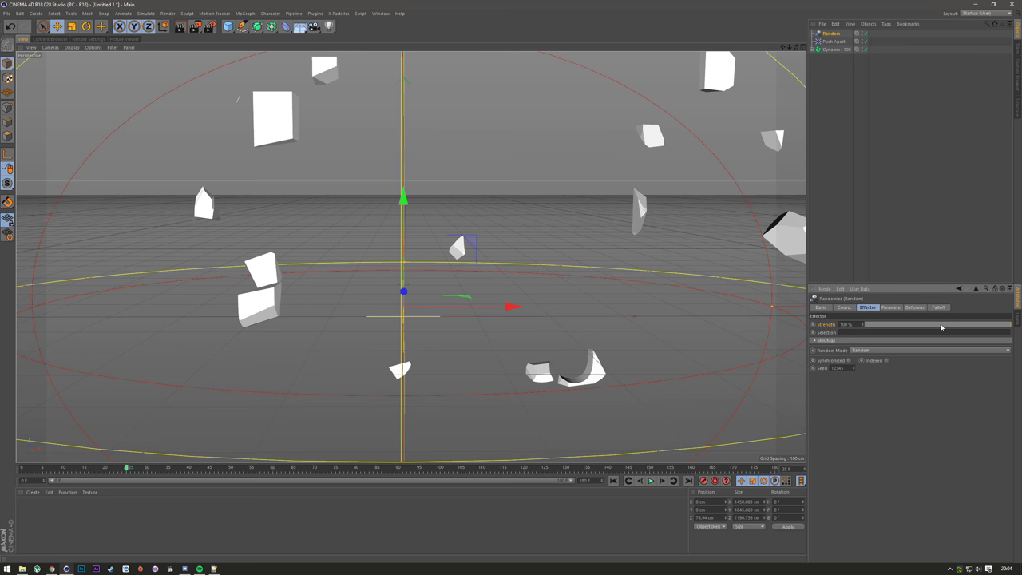
drag(941, 327, 908, 341)
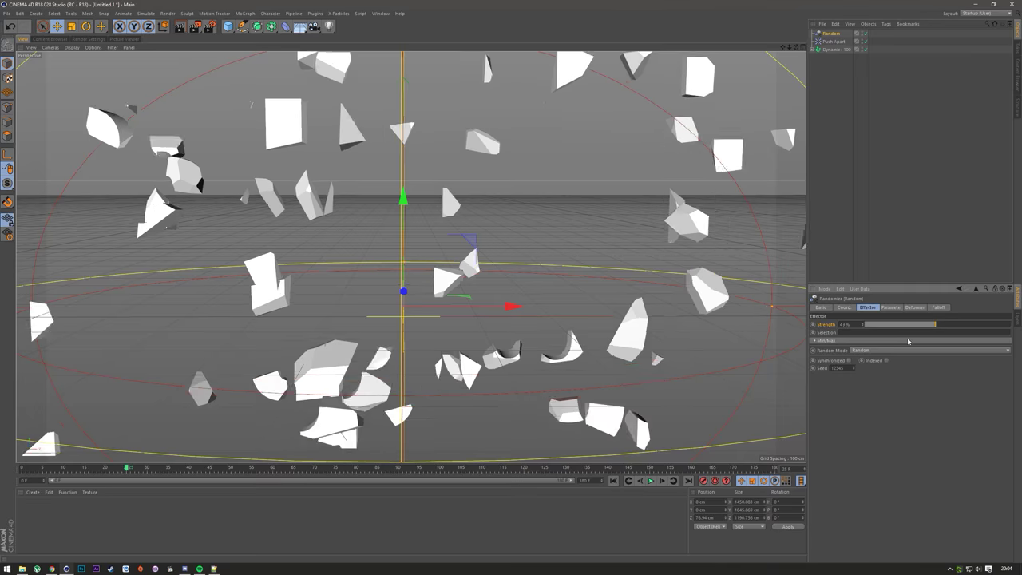
click(383, 469)
drag(383, 469, 440, 469)
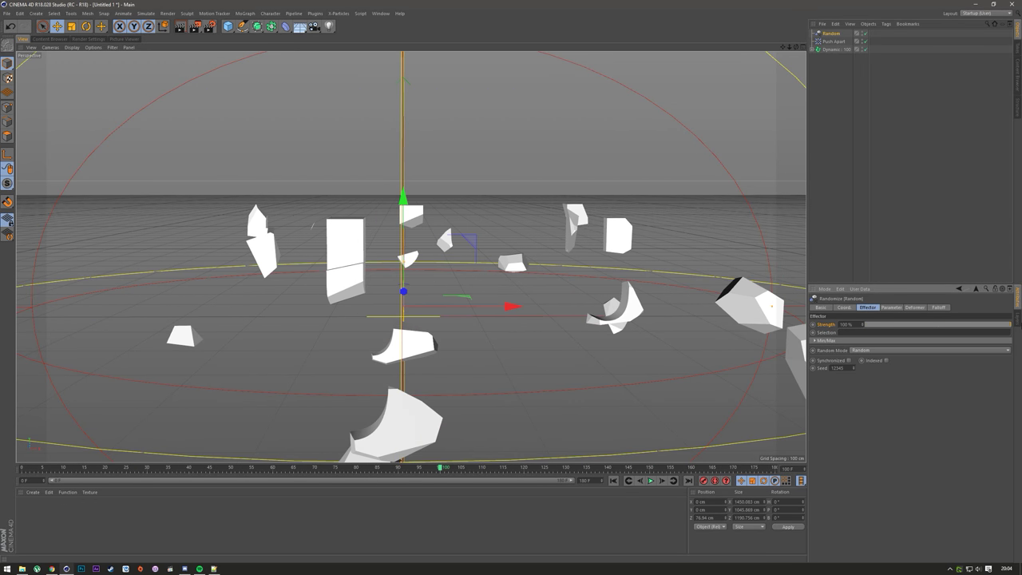
drag(1009, 327, 848, 365)
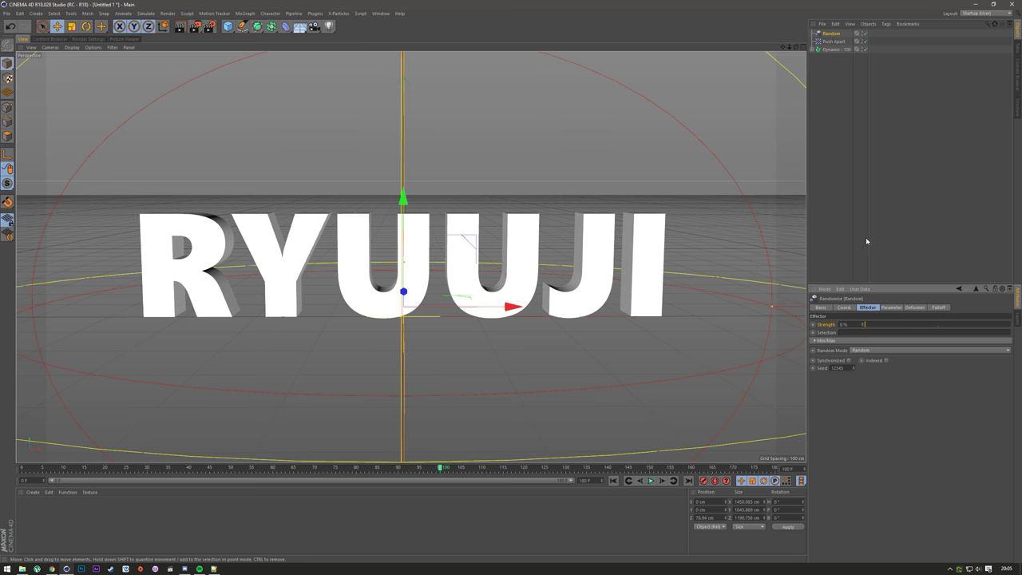
click(834, 41)
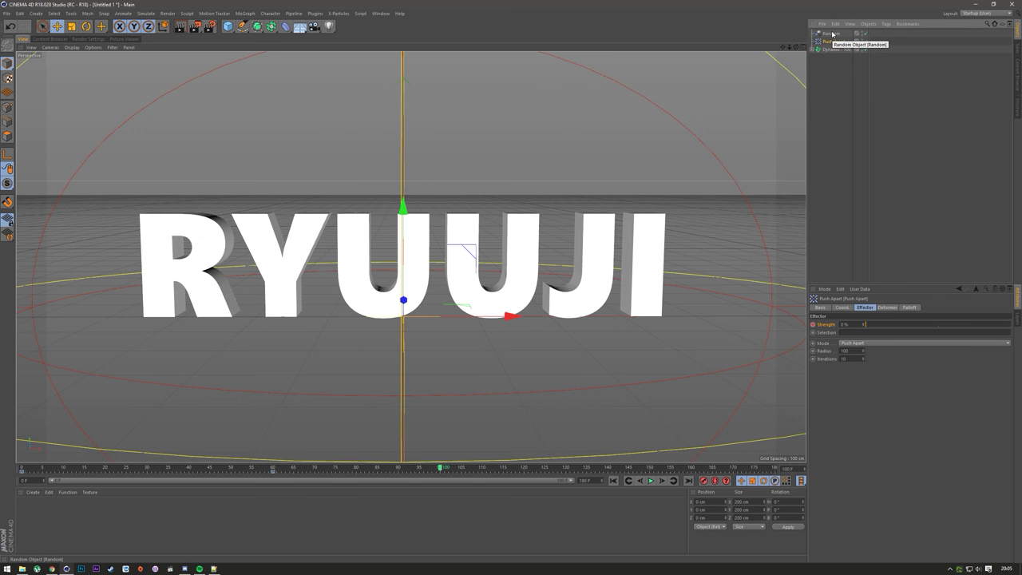
- Keyframe the Random strength at 100% near frame 40 and 0% near frame 90
click(833, 34)
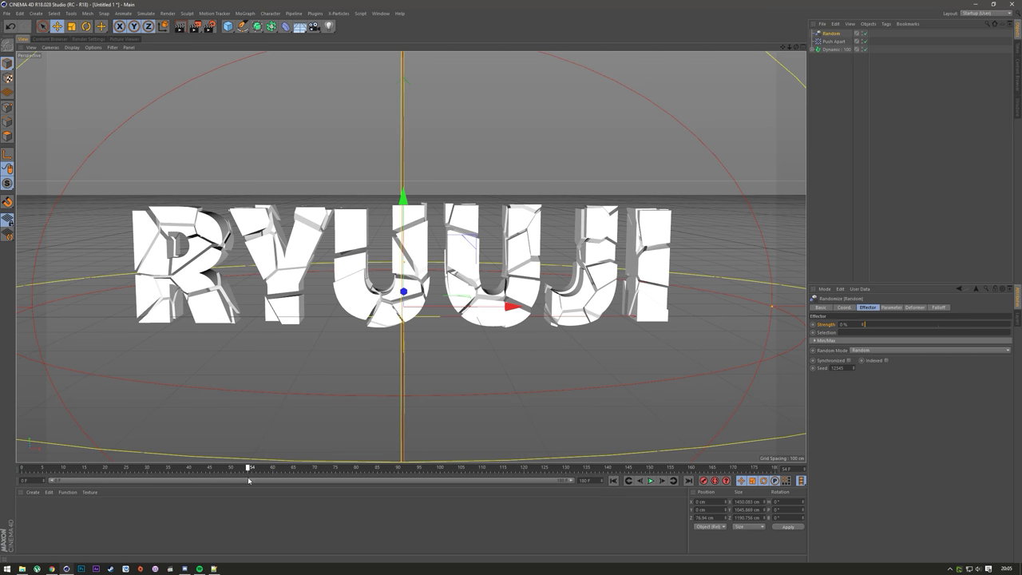
drag(250, 479, 189, 505)
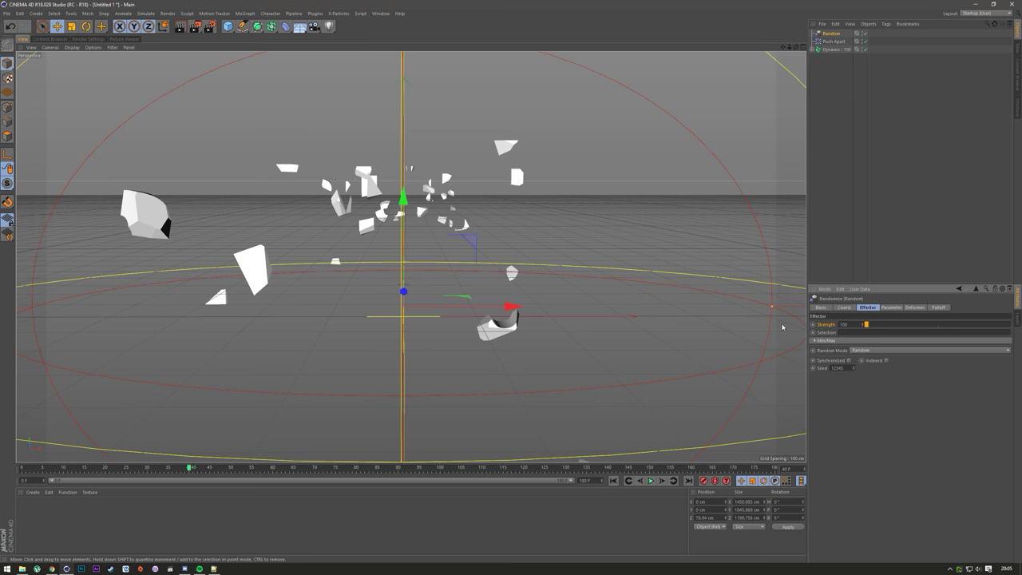
key(Return)
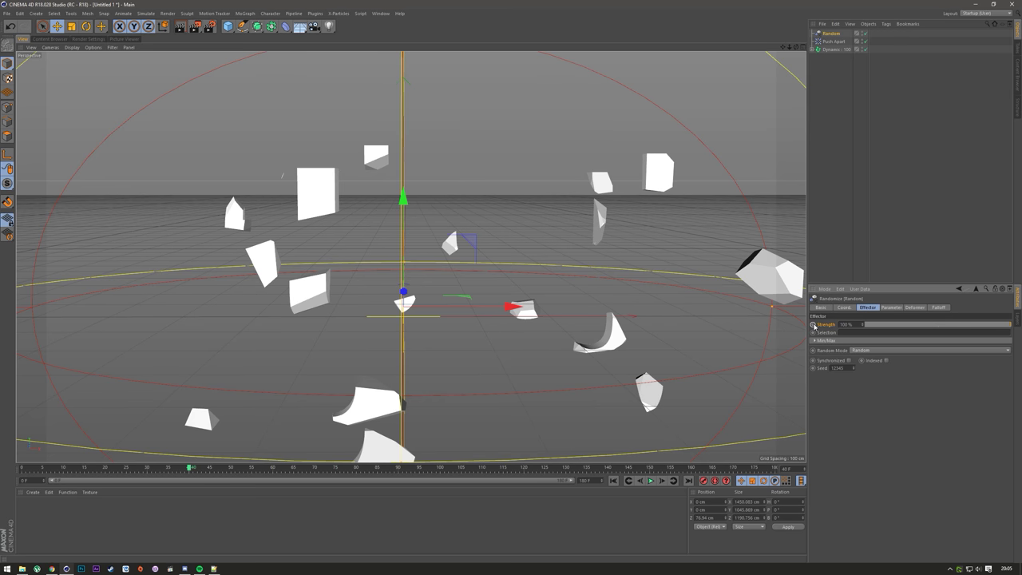
drag(189, 468, 278, 493)
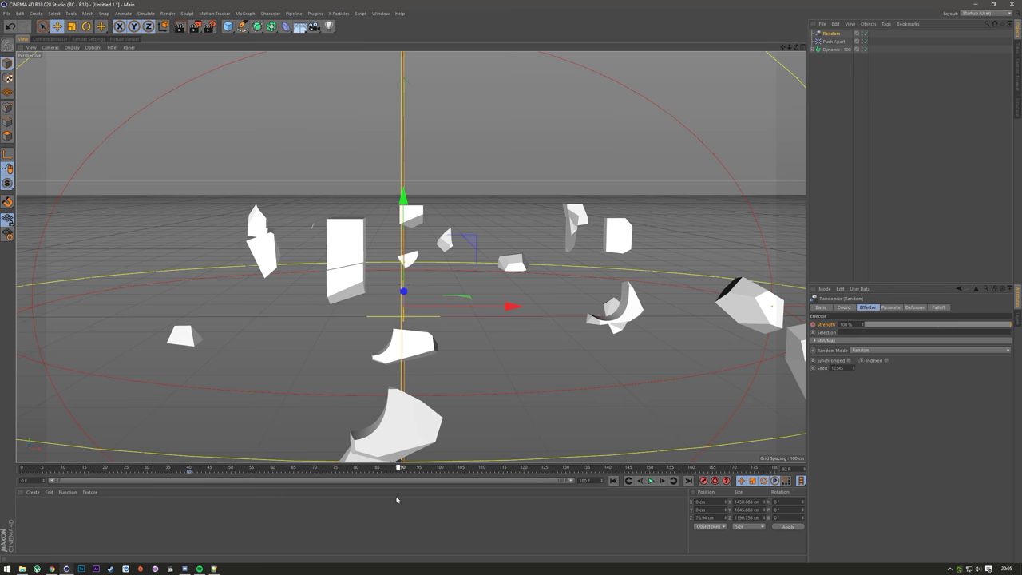
click(845, 324)
key(Return)
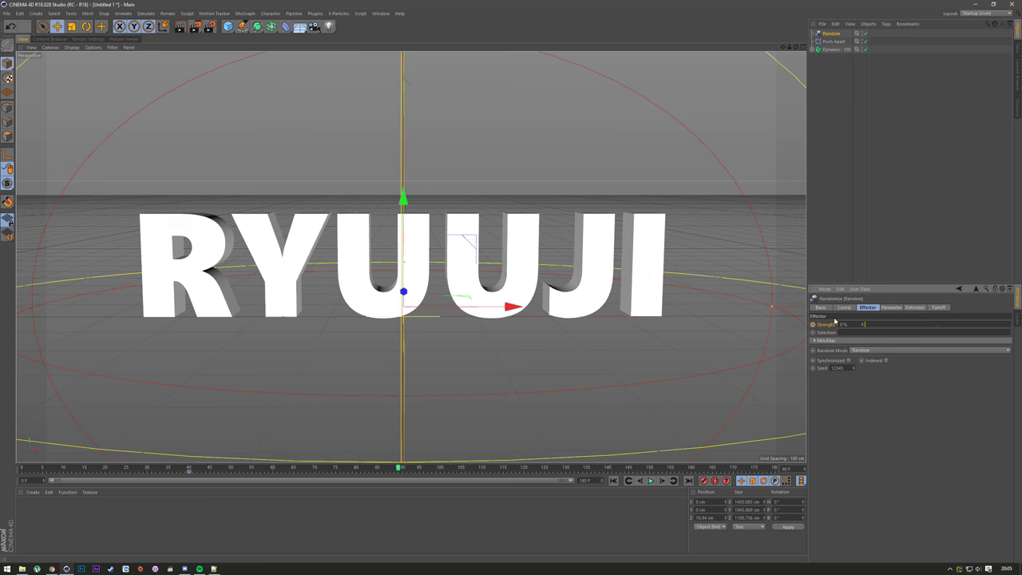
- Play the animation from the start to preview the fragments reassembling
click(613, 480)
click(651, 480)
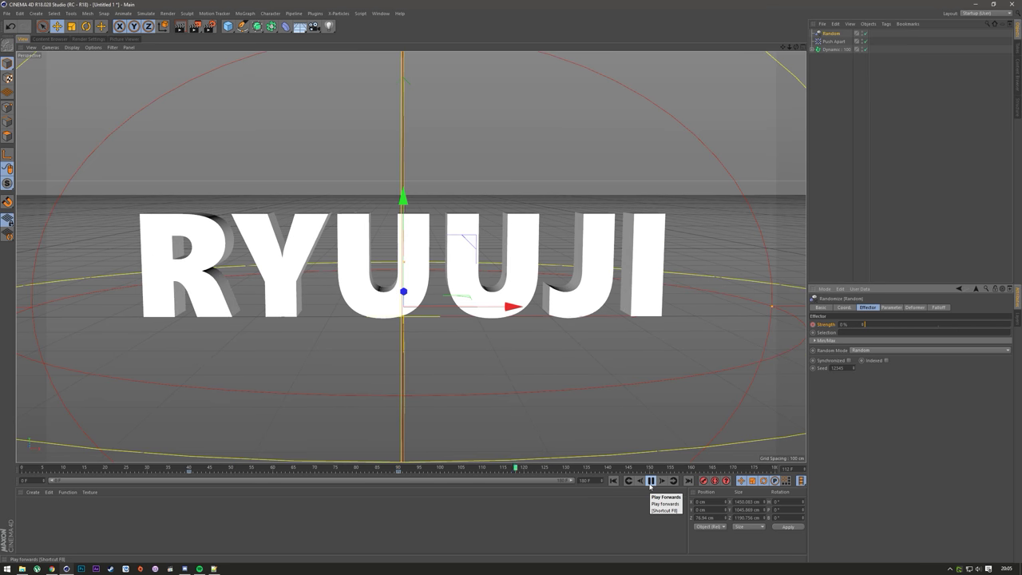
click(651, 481)
click(613, 480)
click(651, 480)
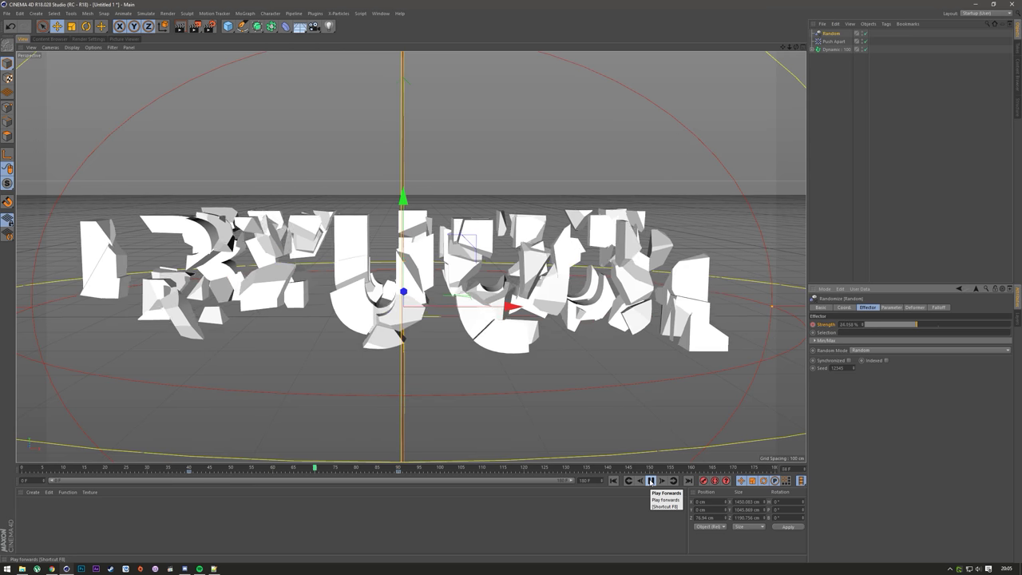
click(651, 481)
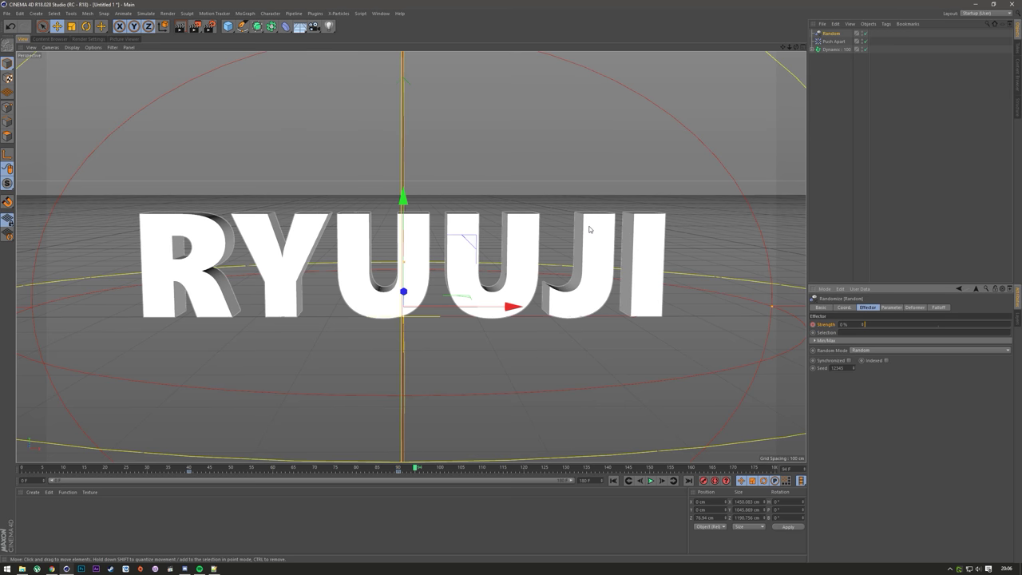
- Add a Delay effector to the fractured RYUUJI text
click(810, 211)
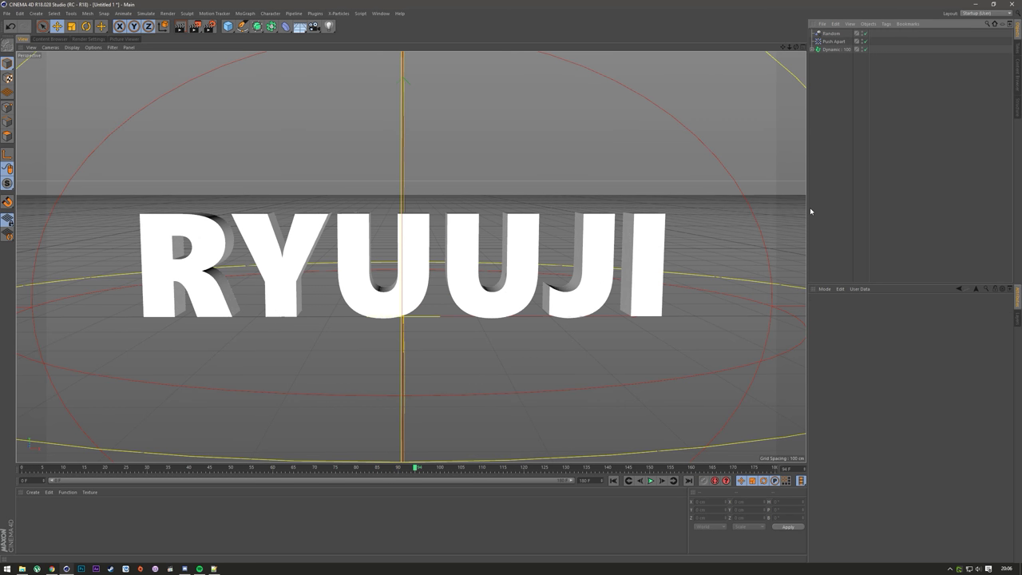
click(831, 34)
click(830, 50)
click(903, 309)
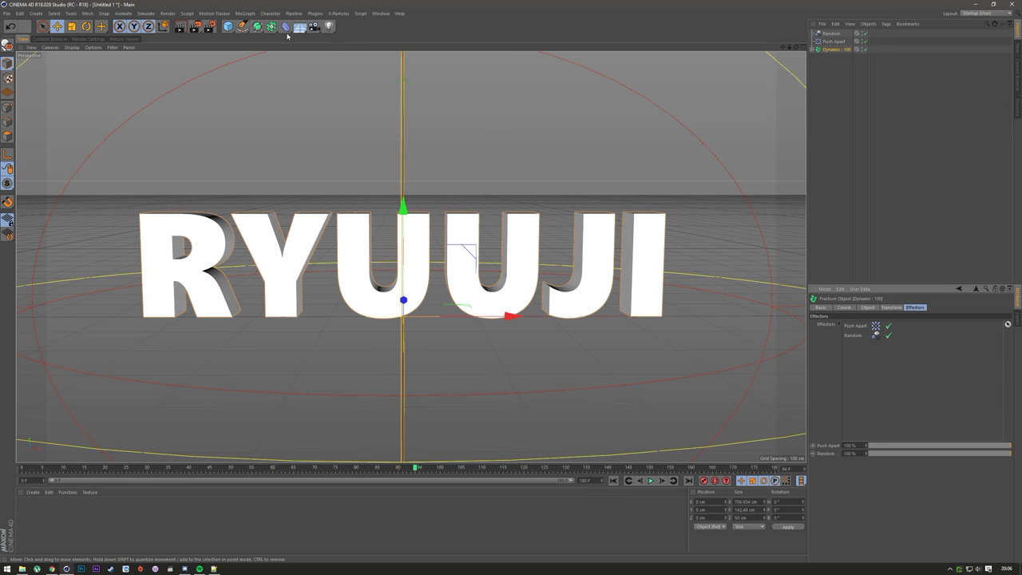
click(244, 14)
mouse_move(260, 28)
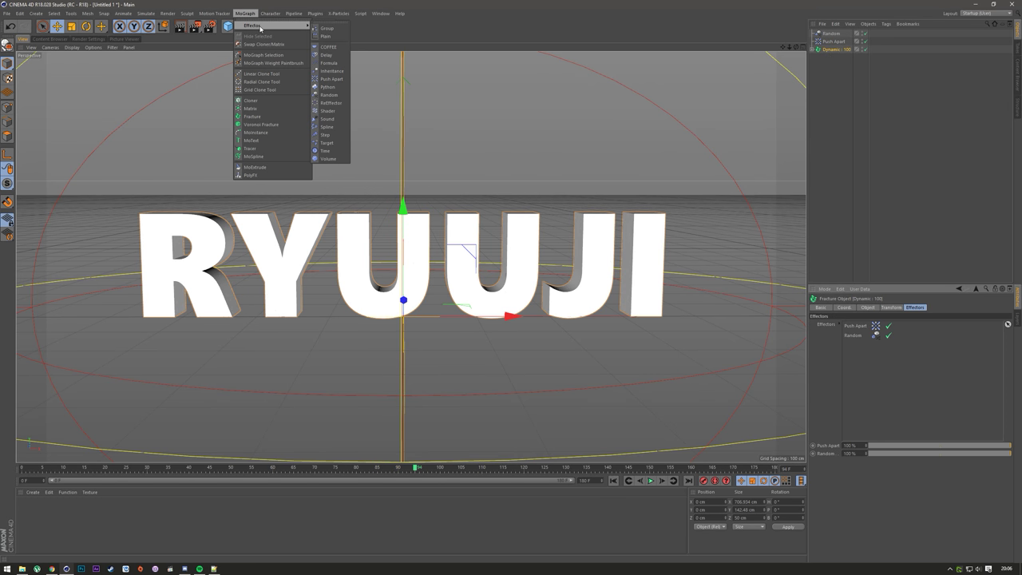
click(328, 54)
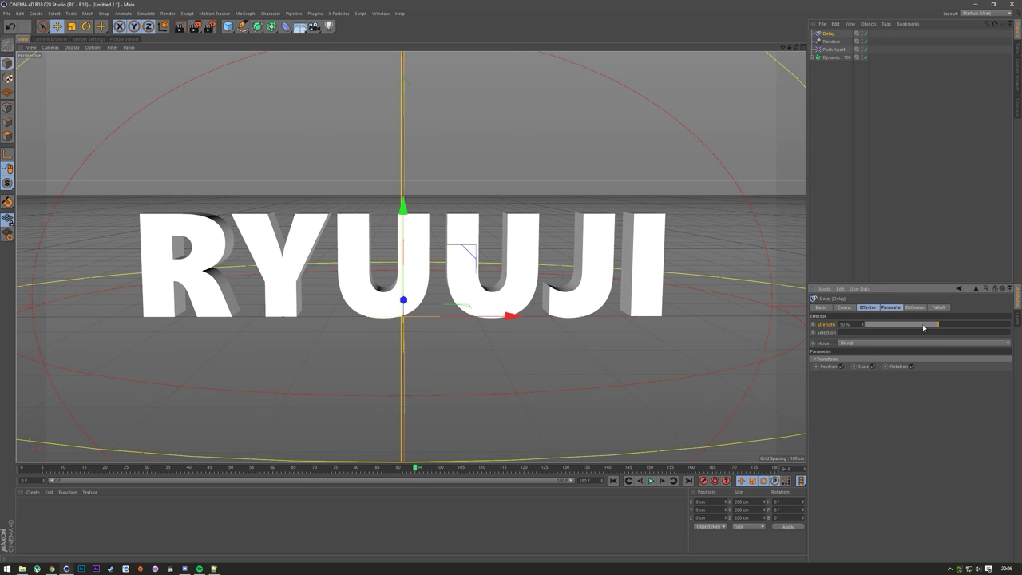
- Set the Delay mode to Spring and preview the animation
click(891, 343)
click(857, 368)
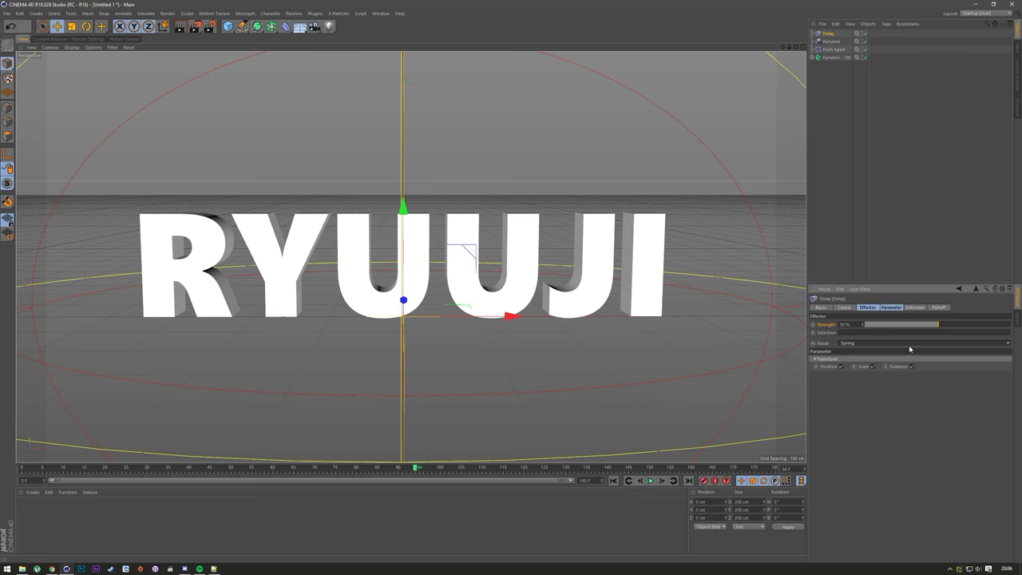
click(614, 481)
click(651, 480)
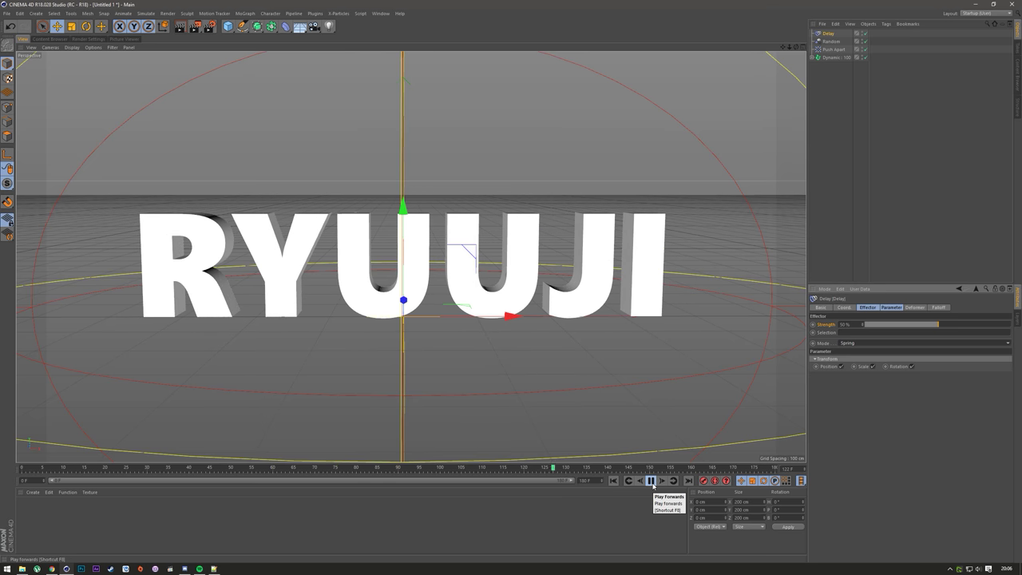
click(652, 482)
- Raise the Delay strength to 100% and replay from the first frame
drag(958, 327, 1011, 326)
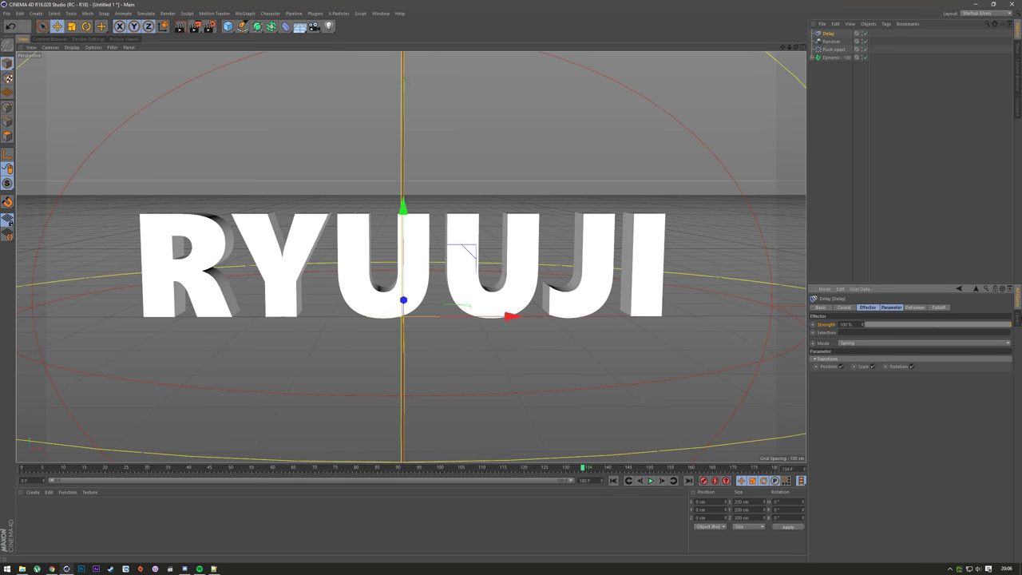
click(614, 480)
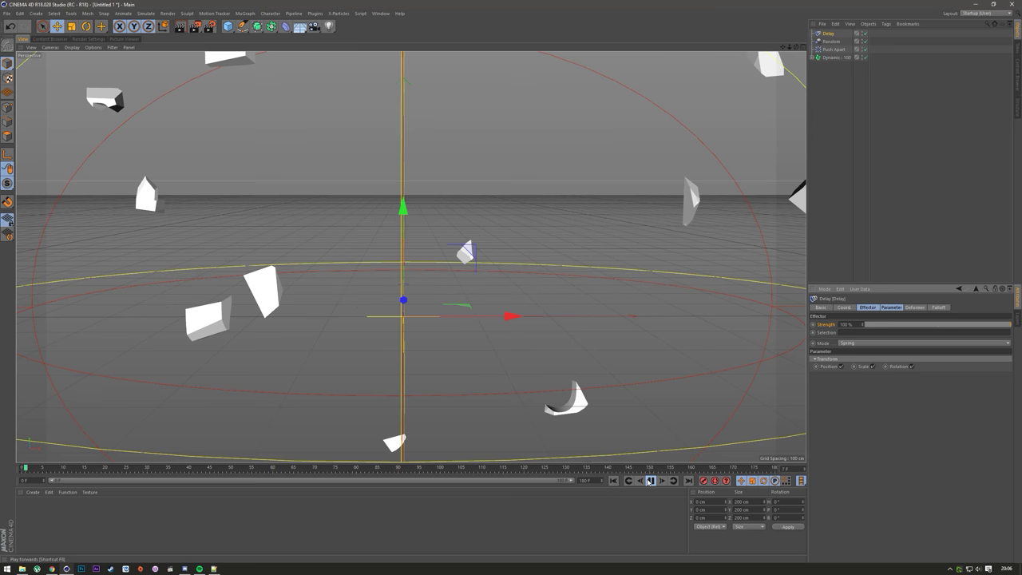
click(651, 481)
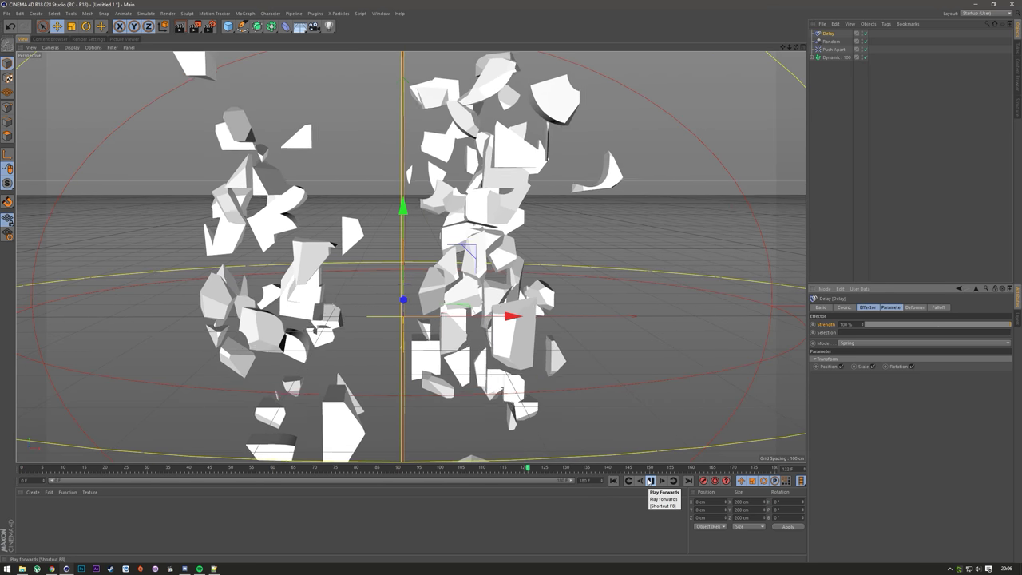
click(651, 481)
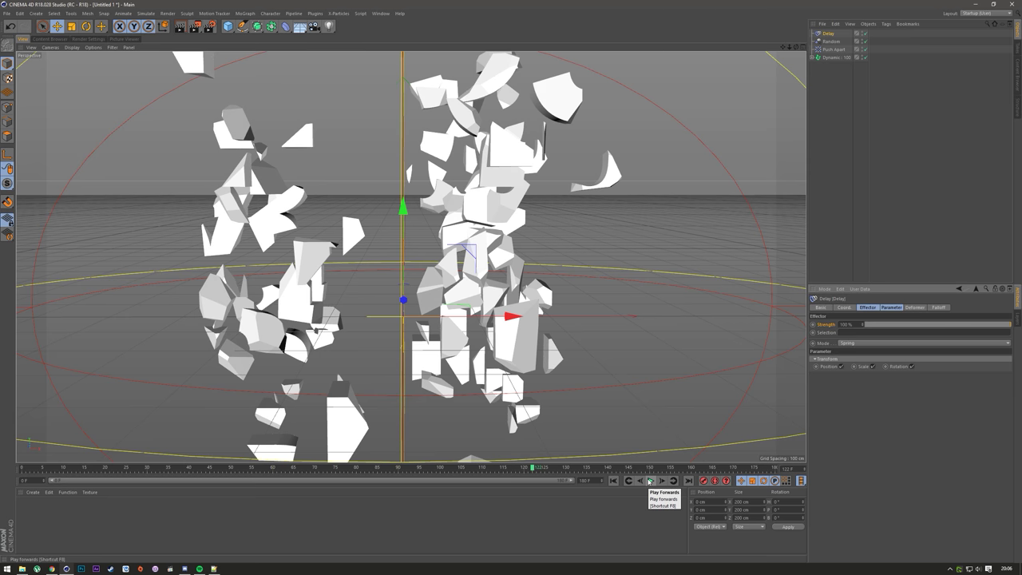
click(614, 481)
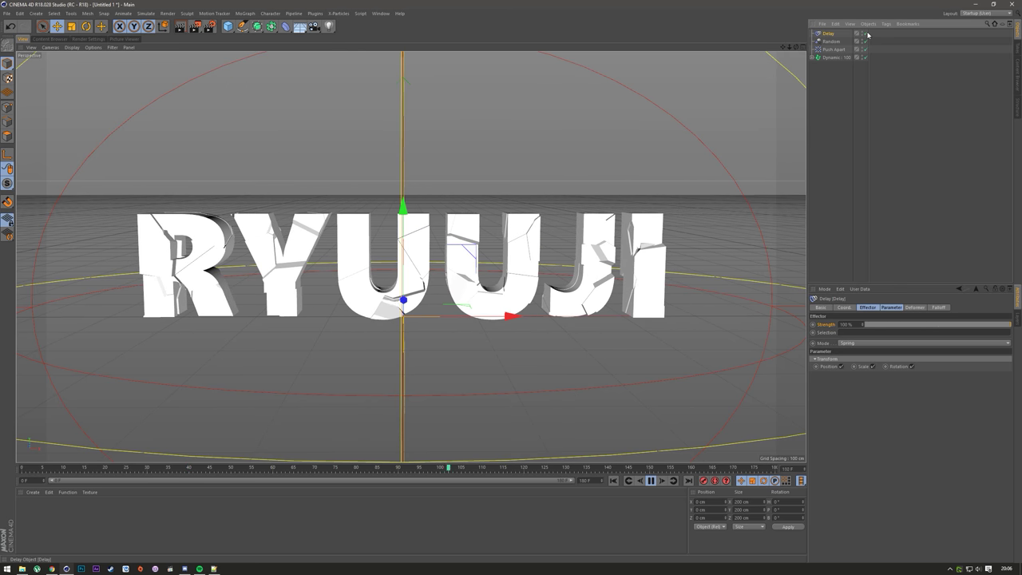
click(613, 480)
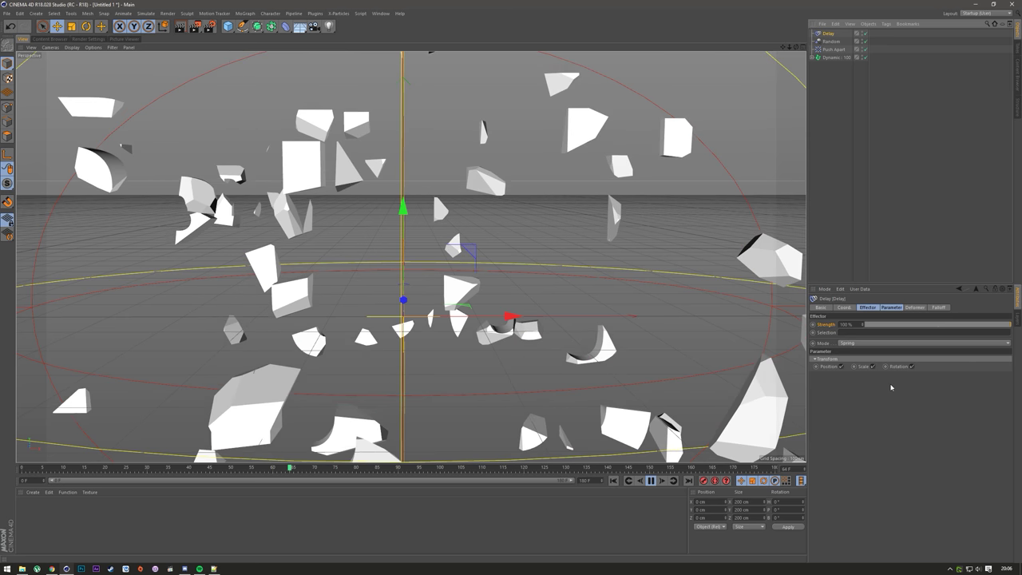
- Toggle the Delay's position and rotation options and replay the animation
click(841, 366)
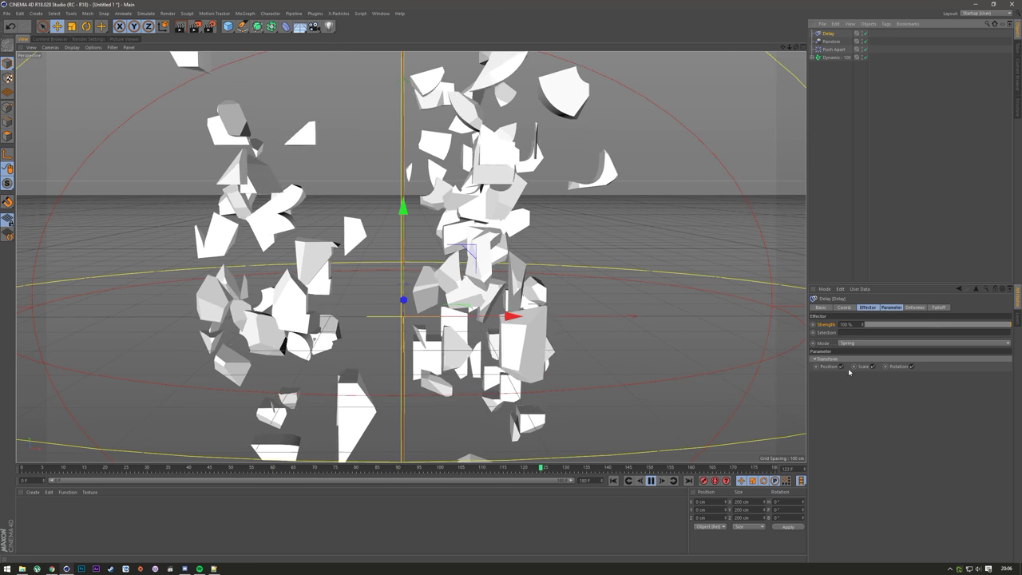
click(912, 366)
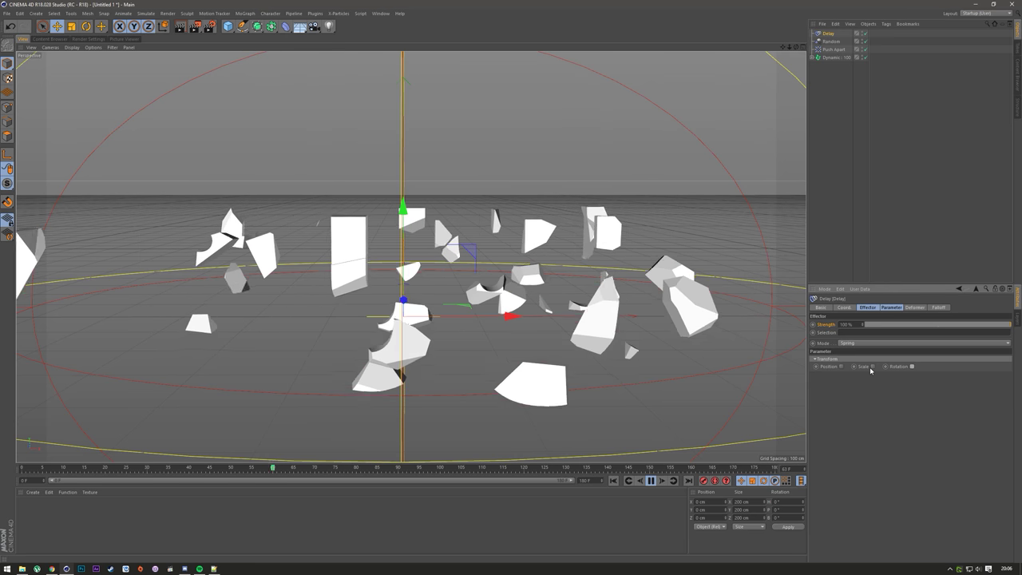
click(837, 367)
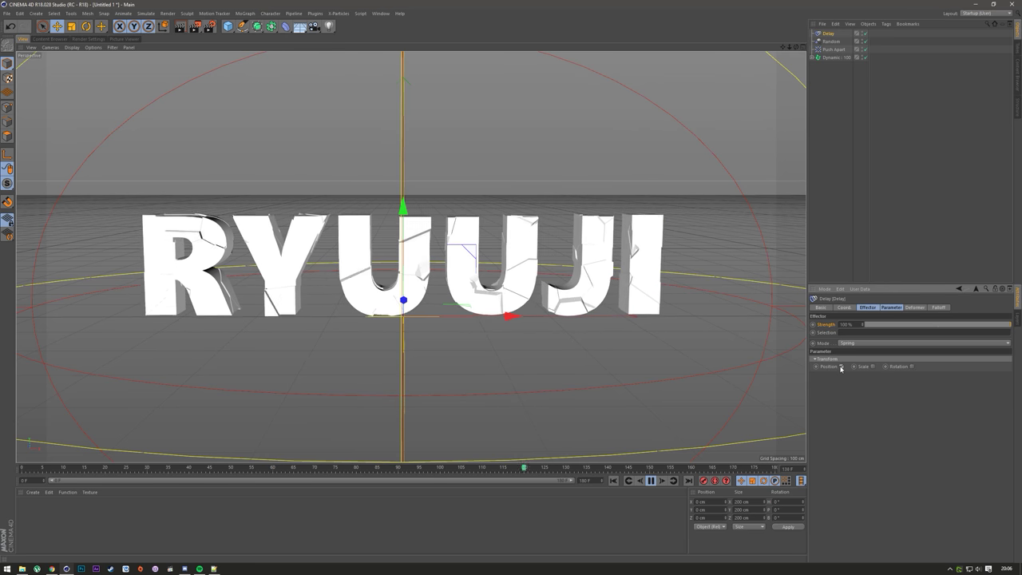
click(613, 481)
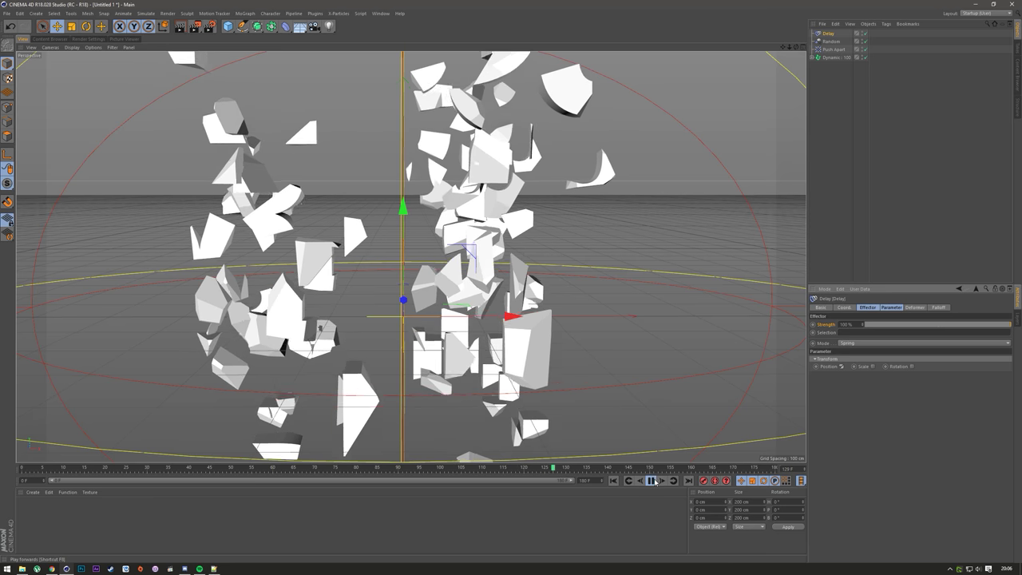
click(651, 479)
- Lower the Delay strength to 77%, review its other tabs, and replay the reassembly
click(966, 326)
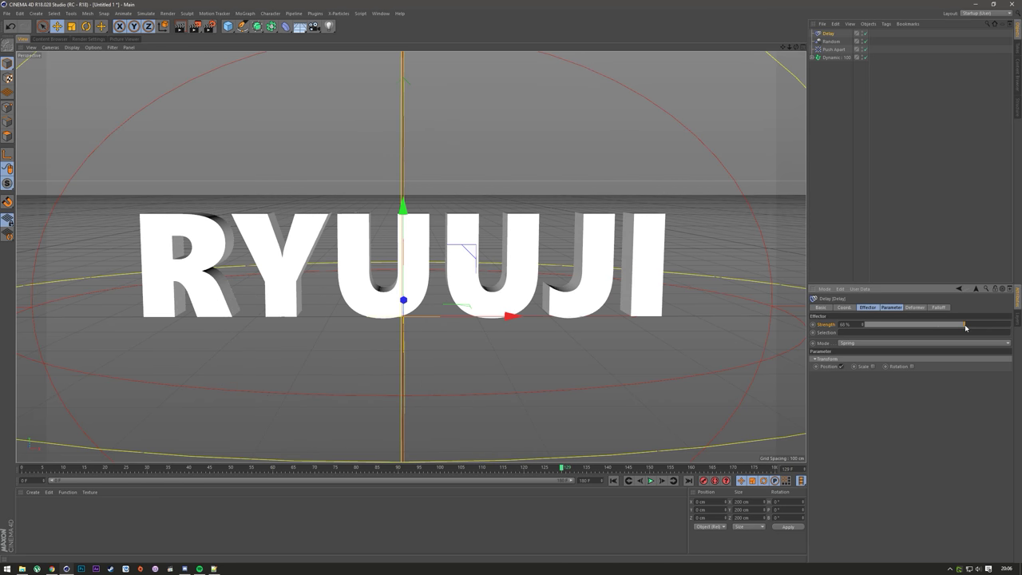
click(898, 309)
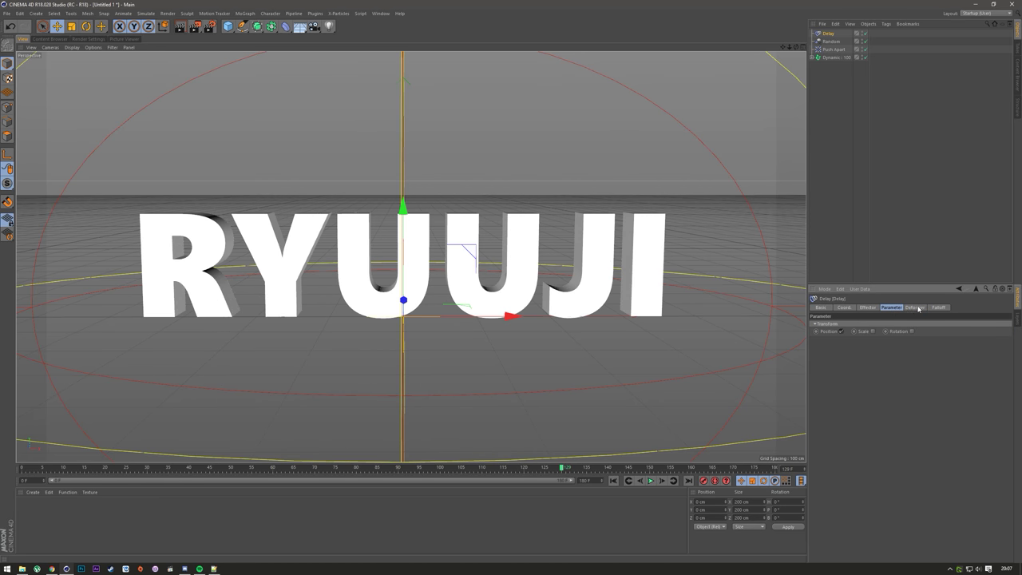
click(916, 308)
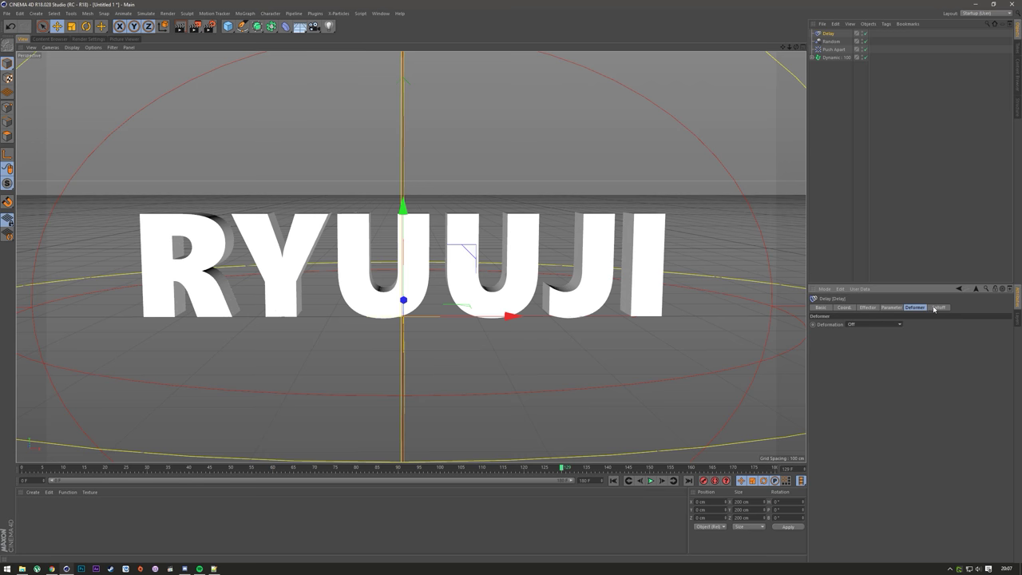
click(939, 307)
click(651, 481)
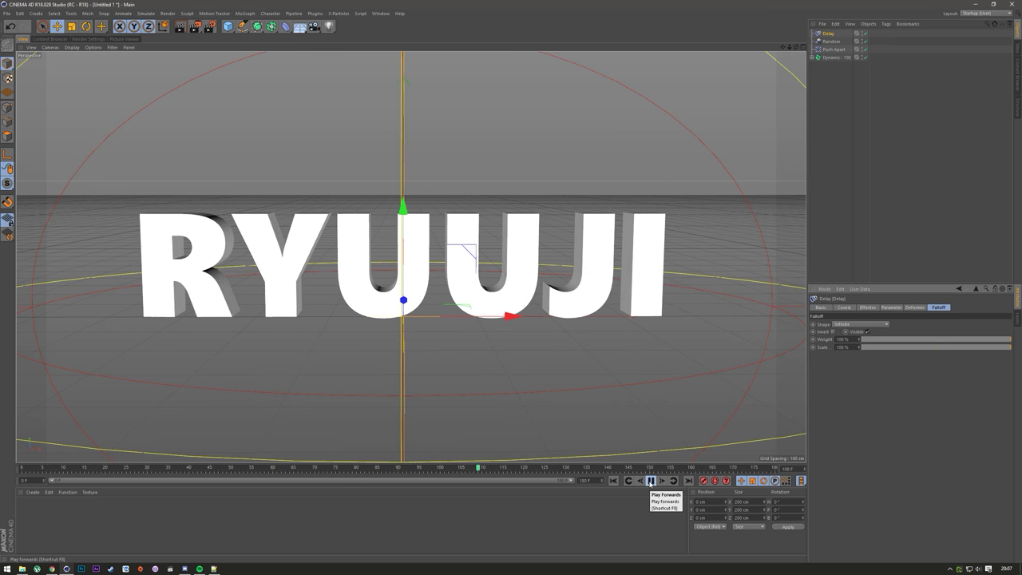
click(651, 481)
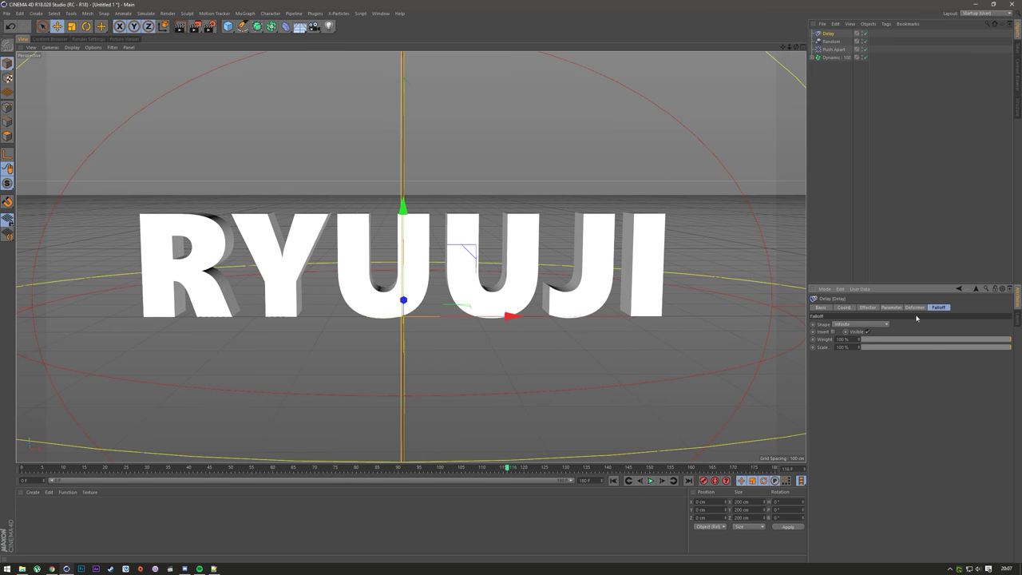
click(866, 307)
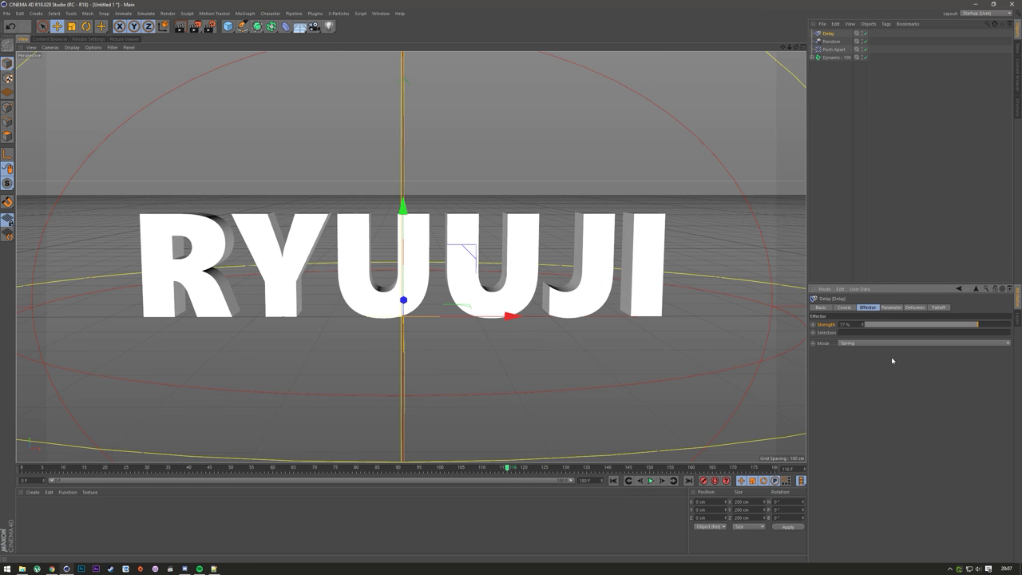
click(613, 481)
click(651, 481)
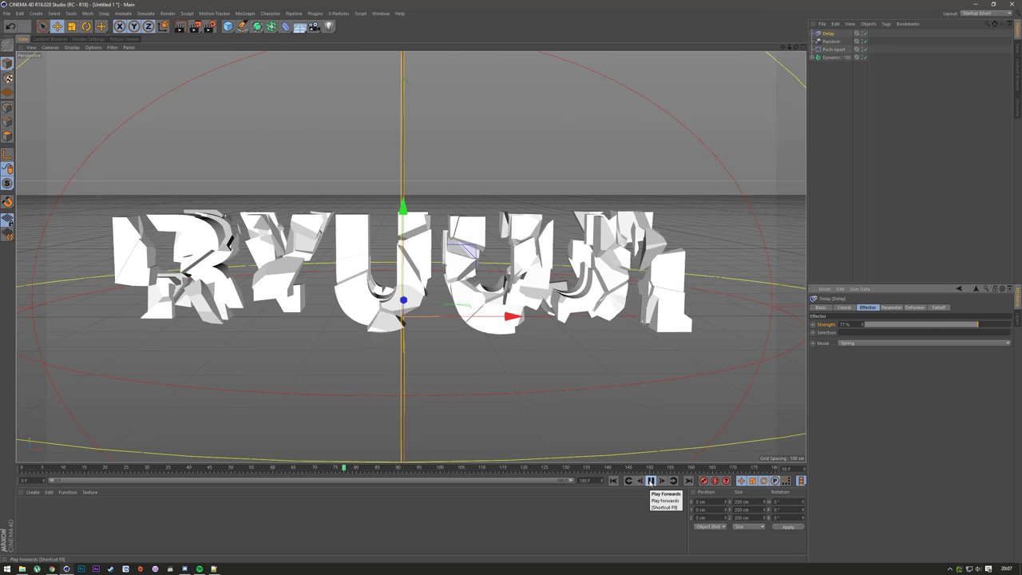
click(651, 481)
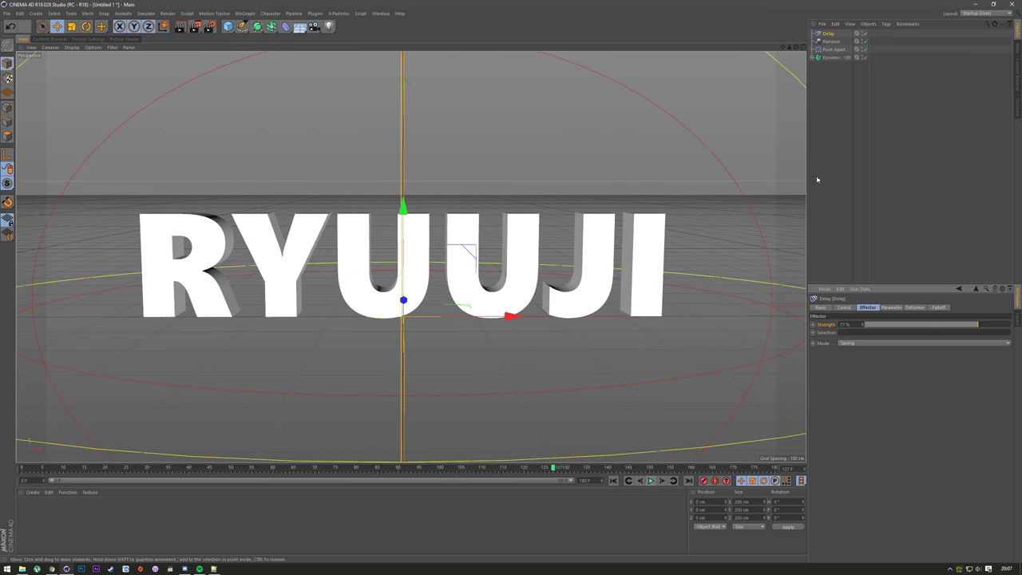
click(833, 40)
click(833, 50)
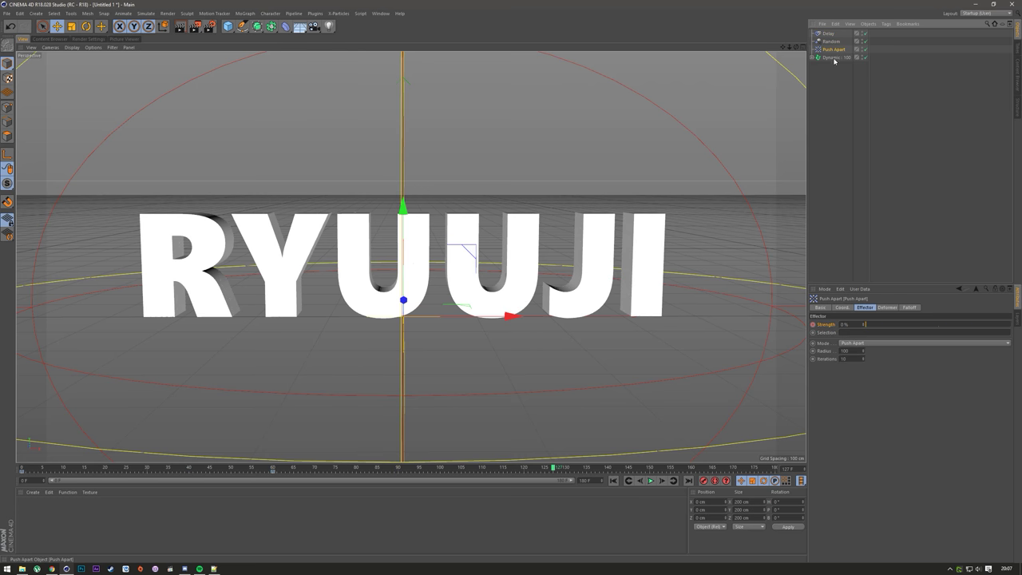
key(shift+f)
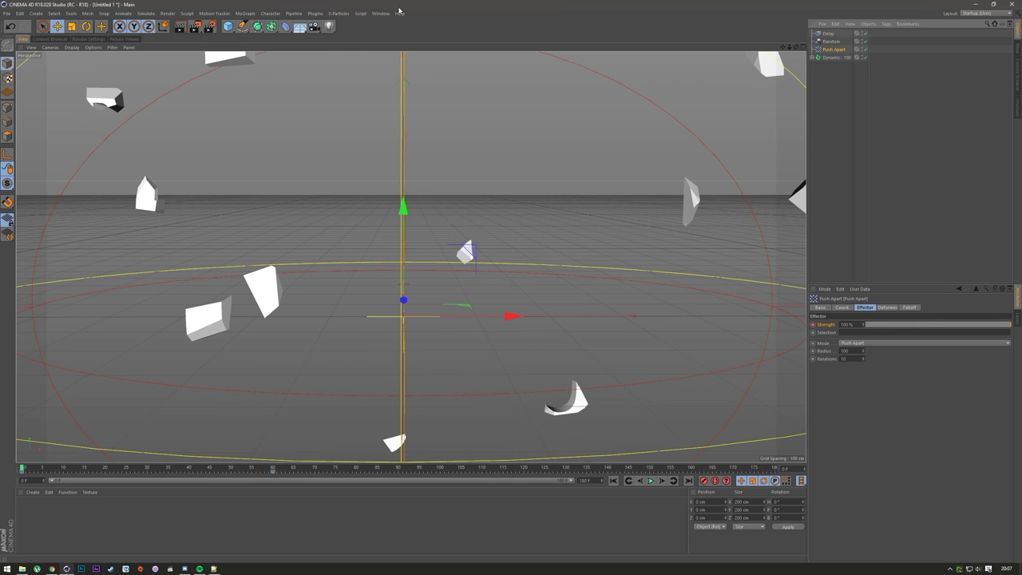
click(381, 14)
click(397, 201)
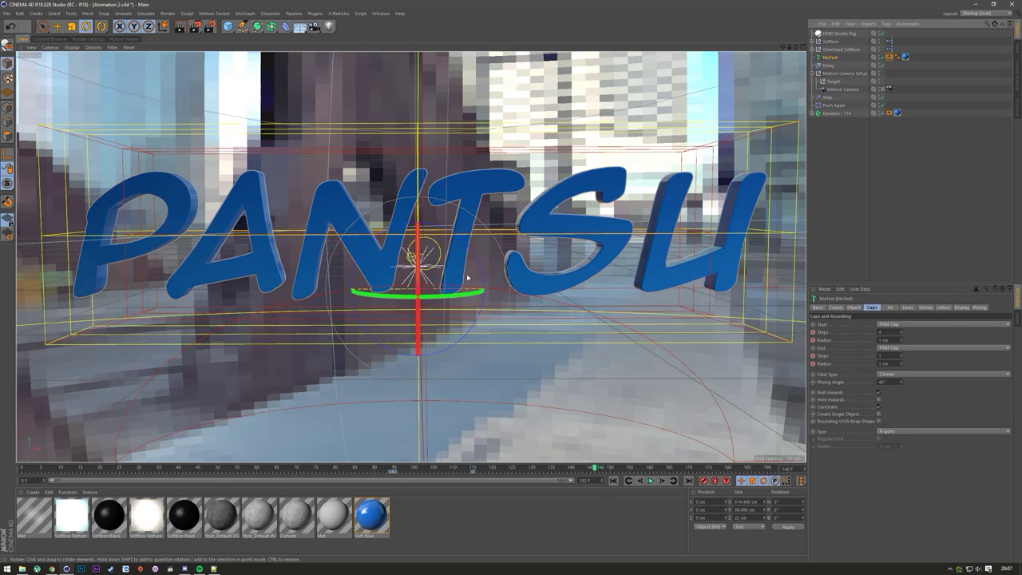
click(651, 481)
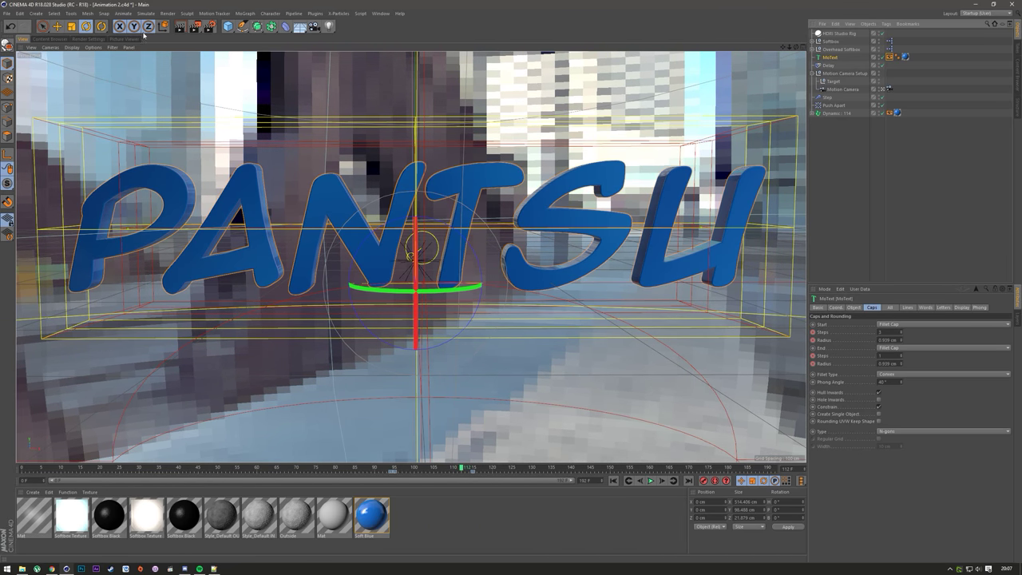
click(380, 13)
click(399, 209)
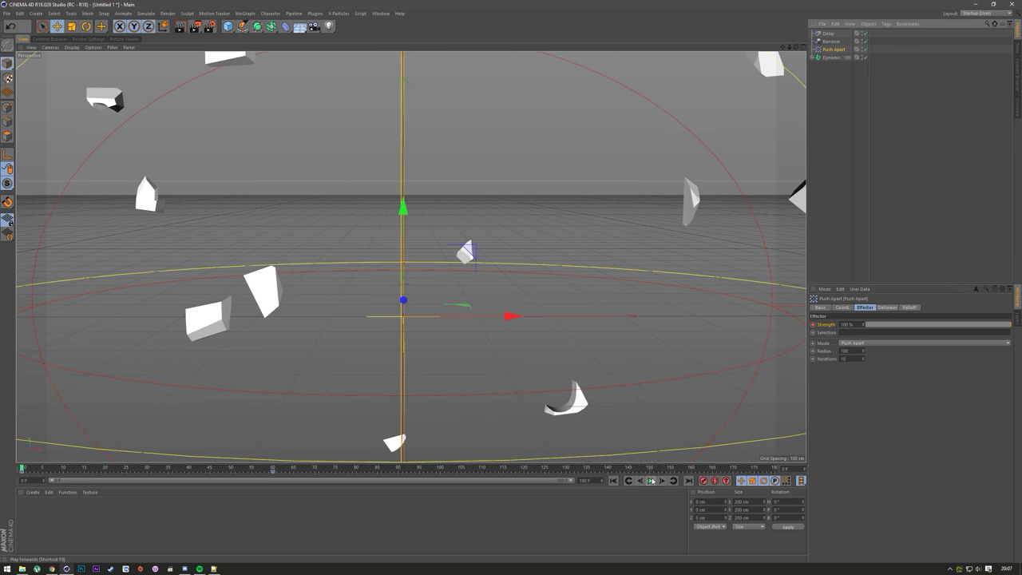
- Set the Delay strength to 87% and replay the shatter-and-reassemble animation from frame 0
click(652, 481)
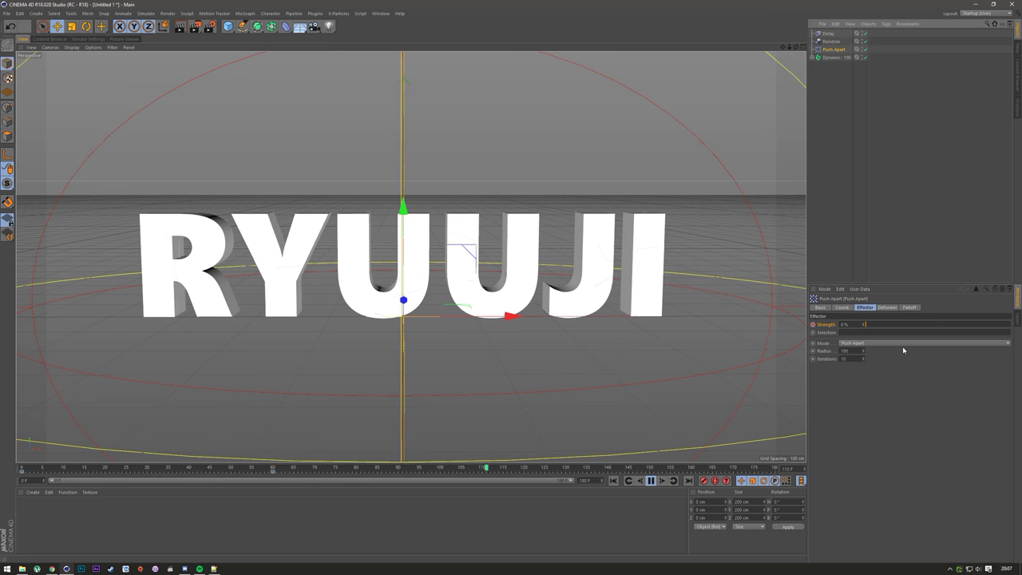
click(829, 34)
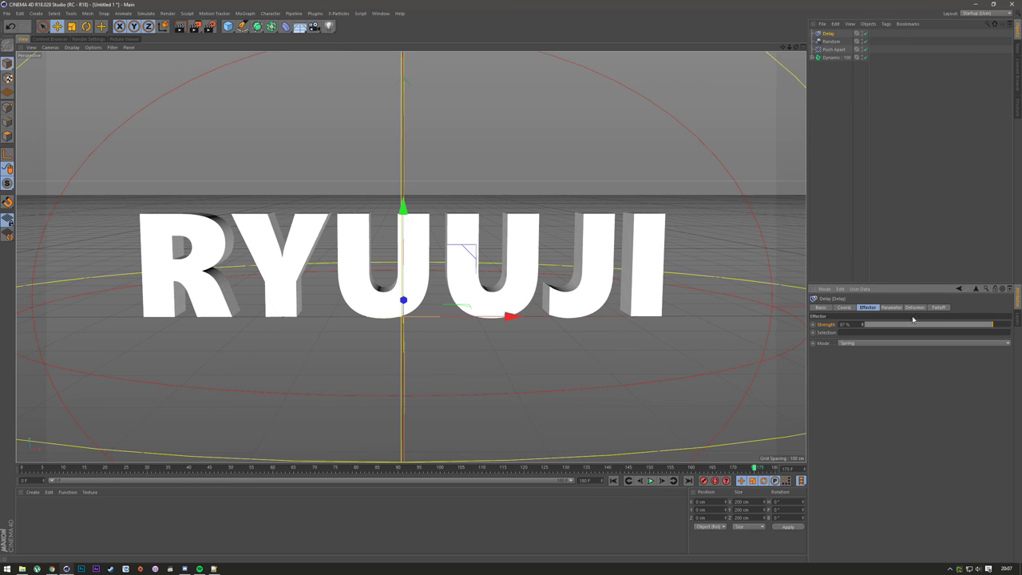
click(893, 308)
click(614, 480)
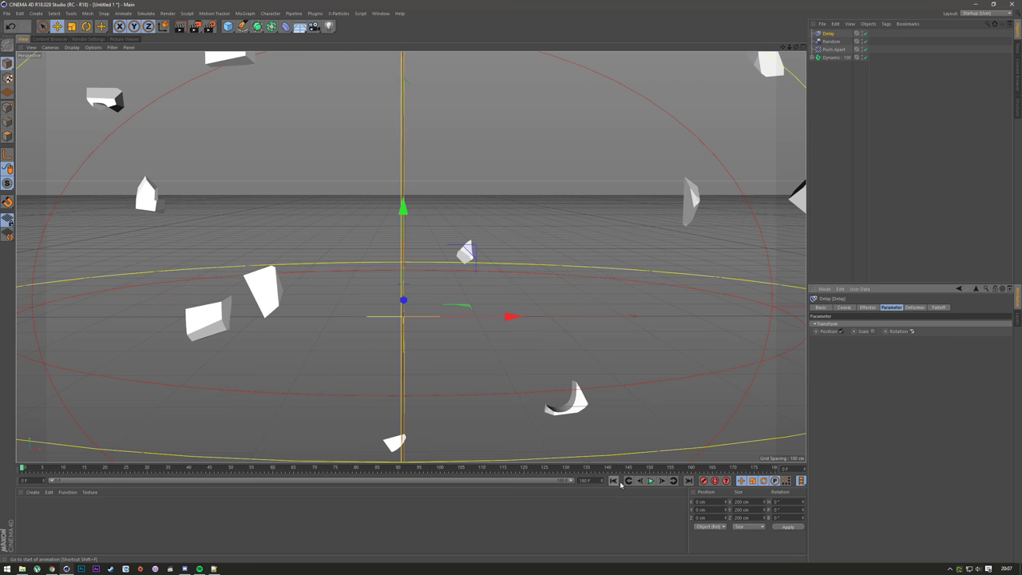
click(651, 481)
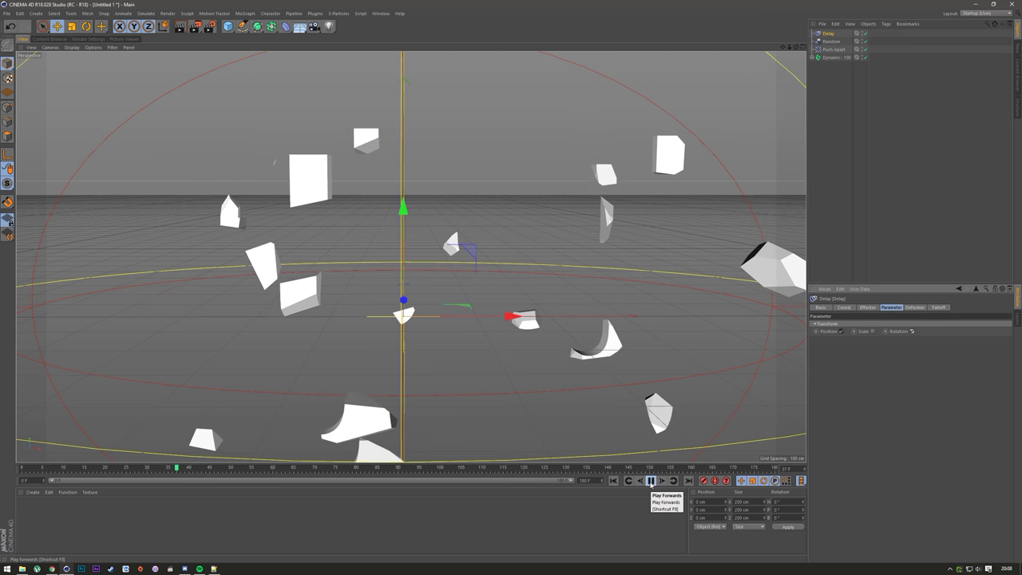
click(651, 481)
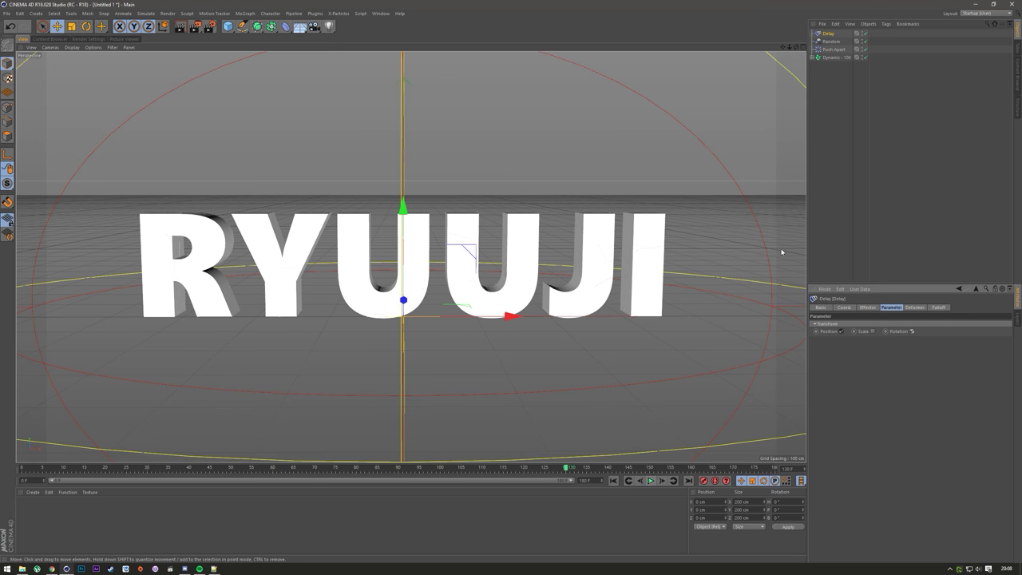
- Enable random rotation on the Random effector, replay from frame 0, and render a preview
click(825, 41)
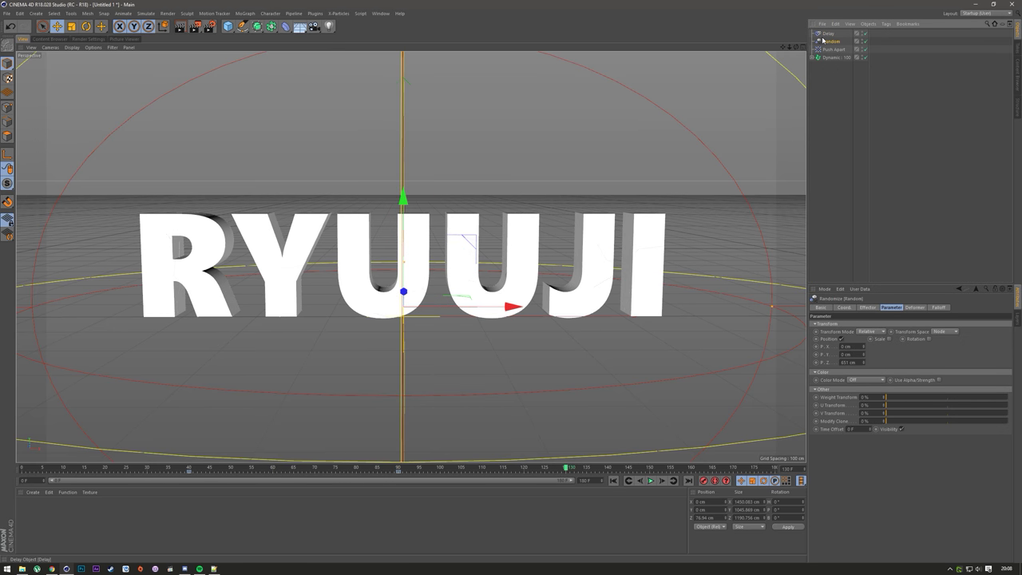
click(928, 339)
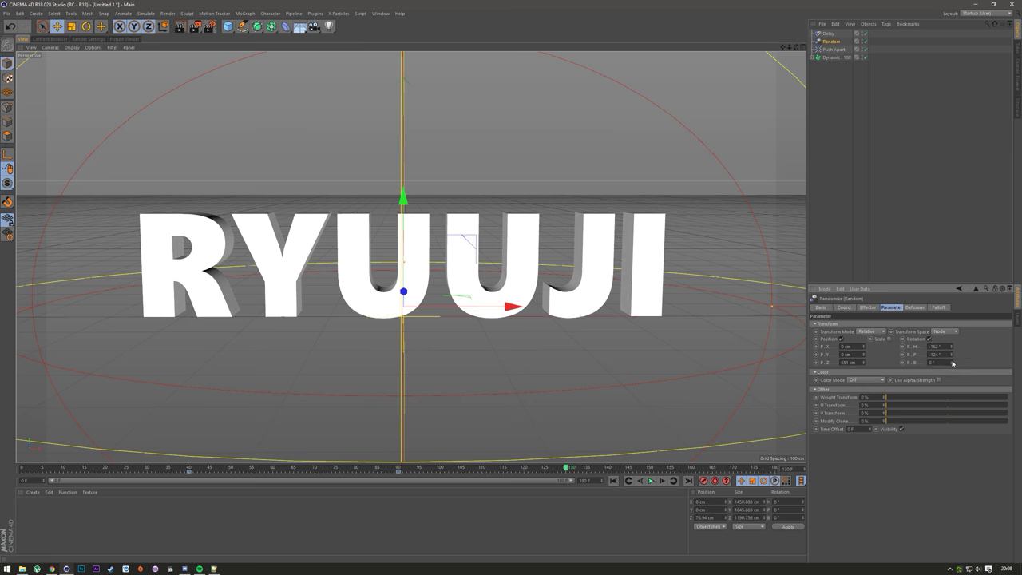
click(613, 480)
click(651, 480)
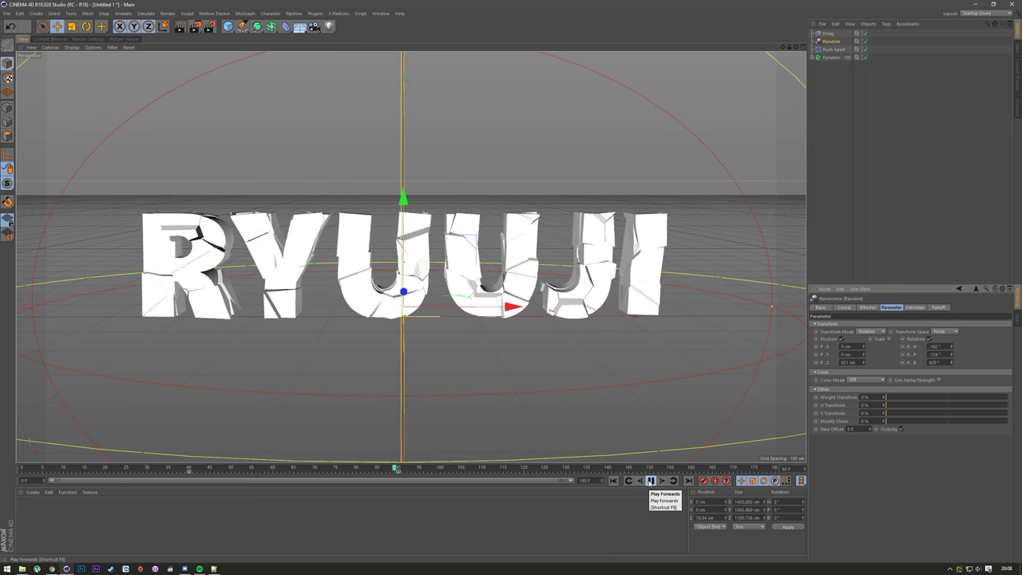
click(651, 480)
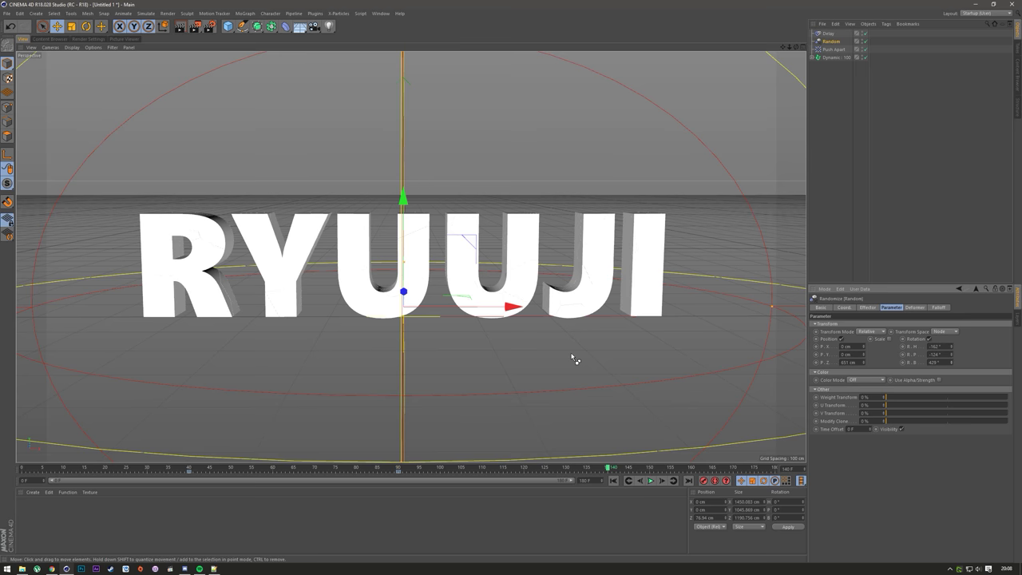
key(ctrl+r)
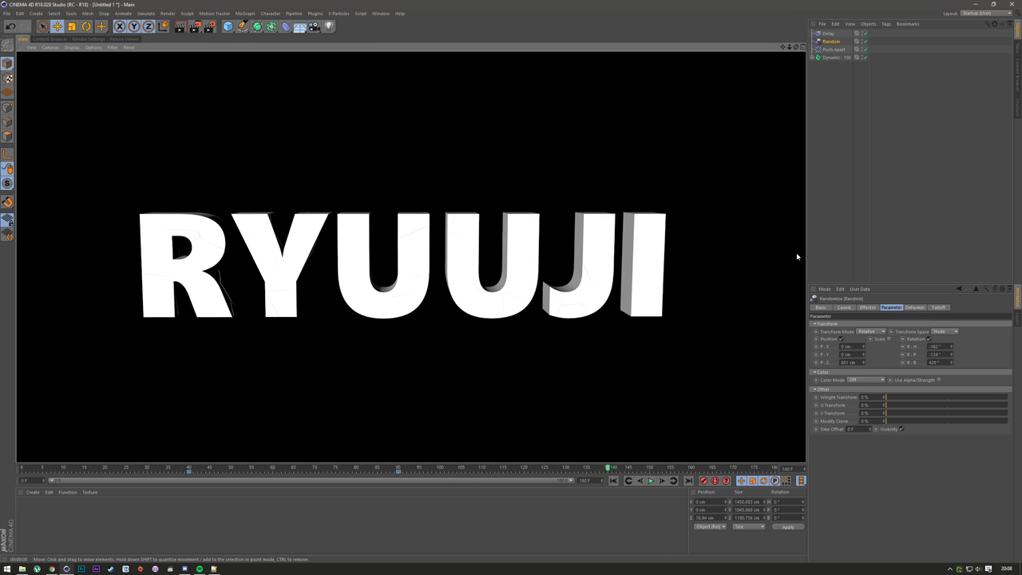
- Add a new MoText object and set its extrusion depth to 50 cm
click(867, 100)
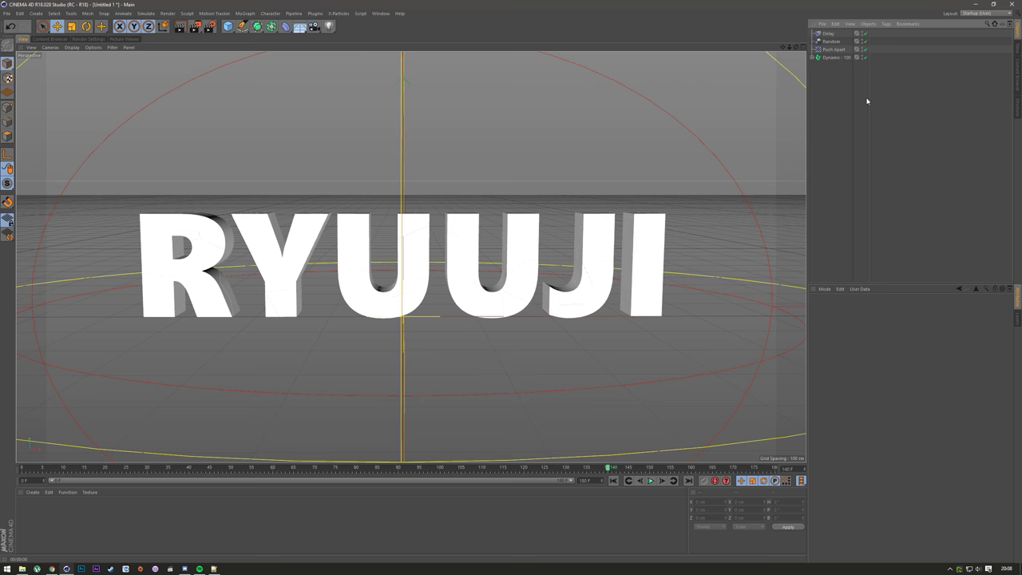
click(241, 14)
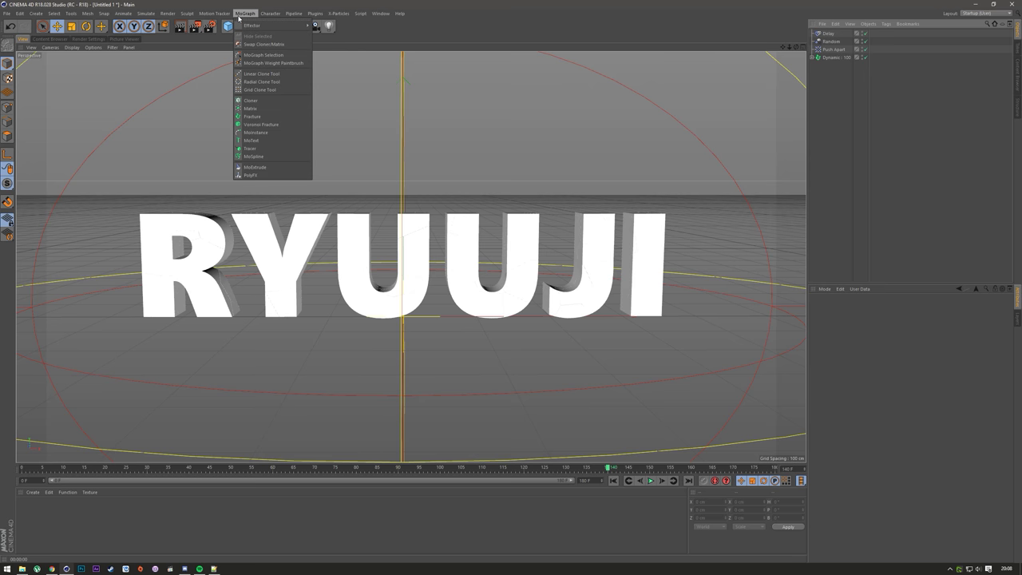
click(262, 140)
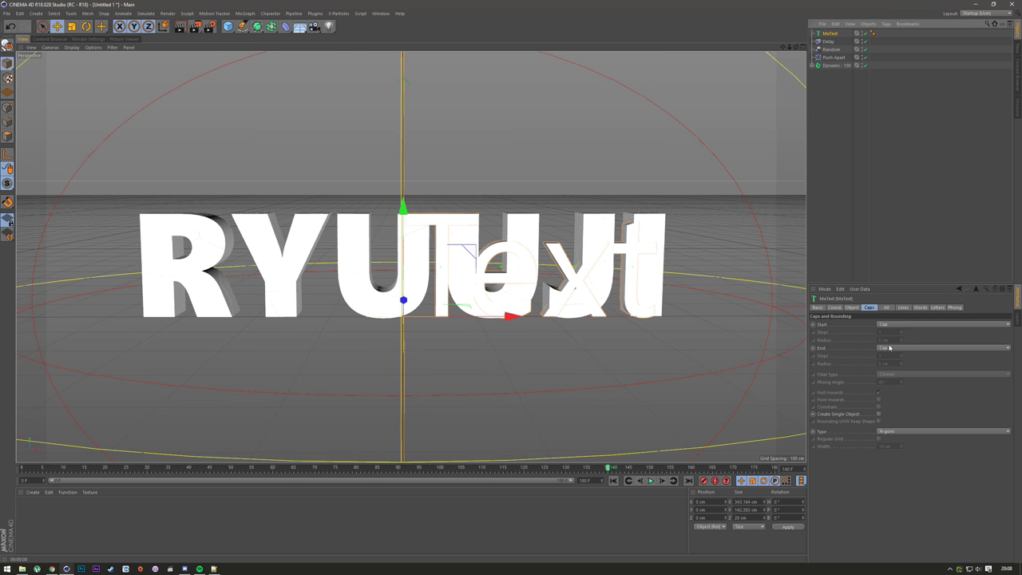
click(853, 307)
click(852, 324)
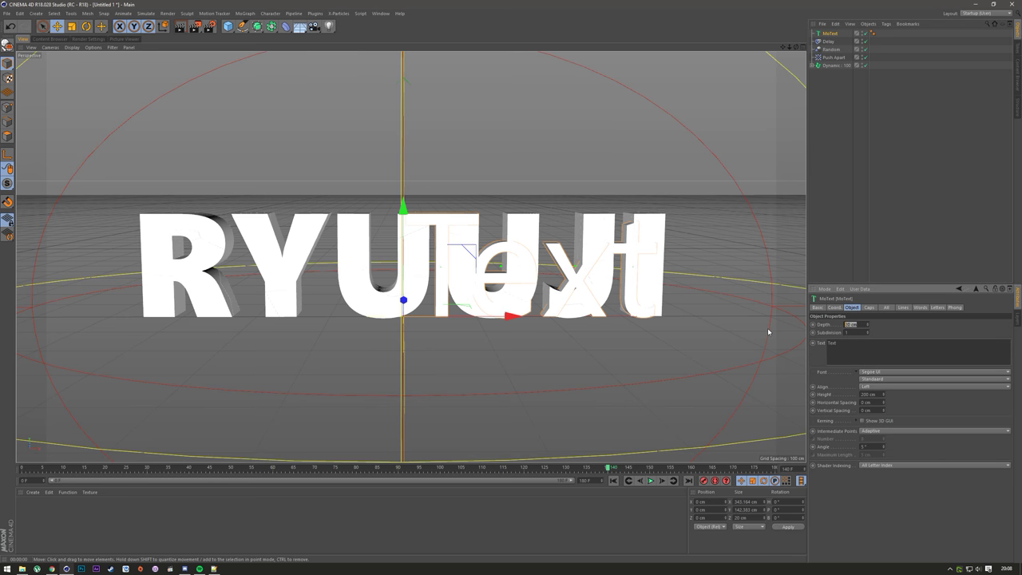
text(50)
key(Tab)
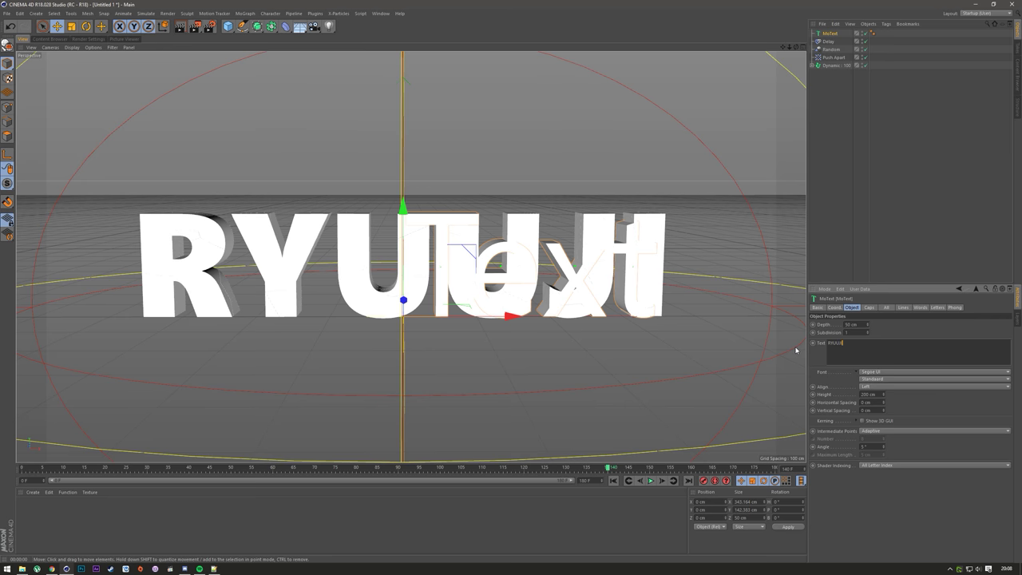
- Set the text font to Segoe UI Black Regular with Middle alignment, and render to check
click(876, 373)
click(900, 389)
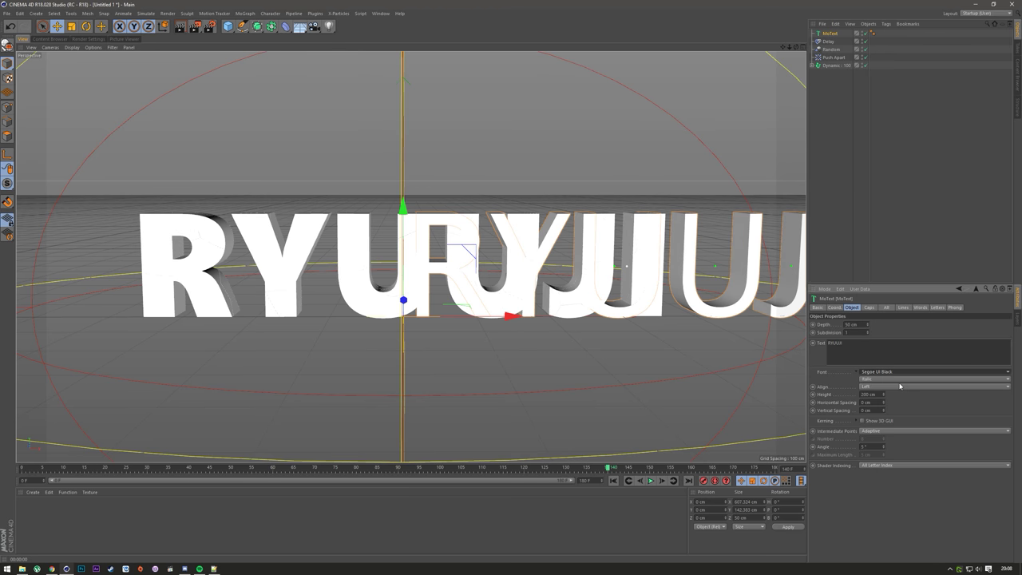
click(900, 387)
click(878, 411)
click(884, 386)
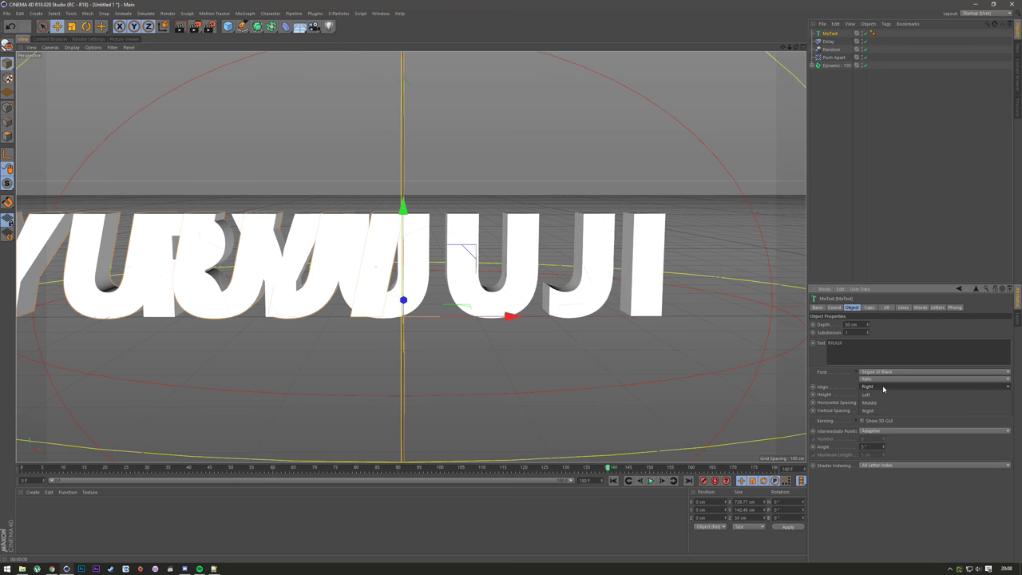
click(870, 402)
click(871, 379)
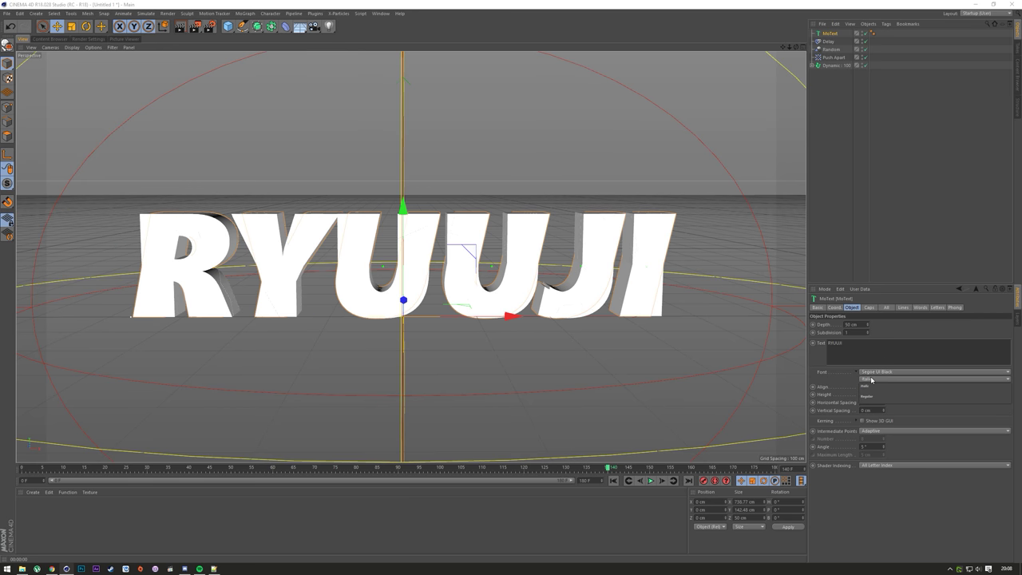
click(869, 397)
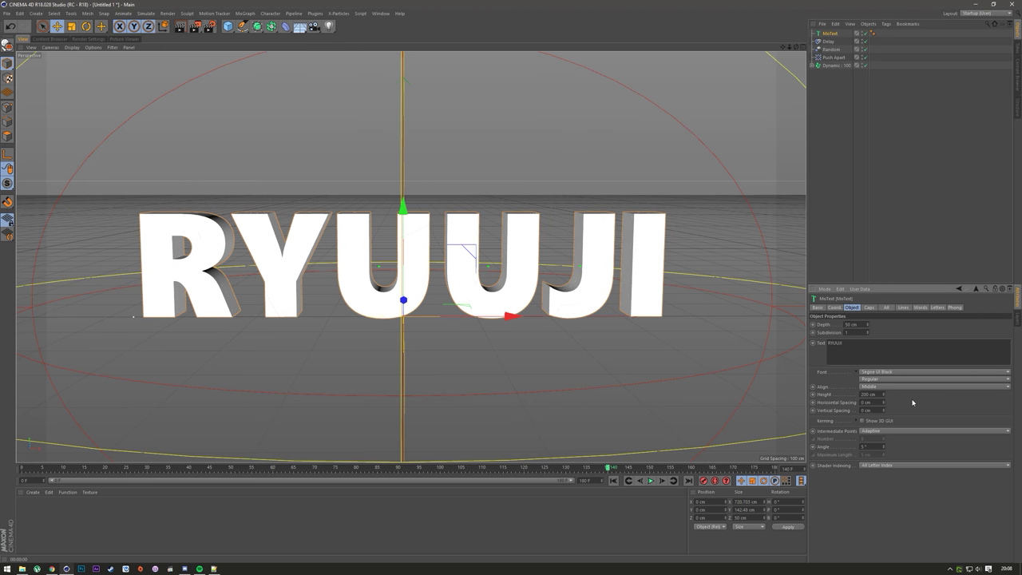
key(ctrl+r)
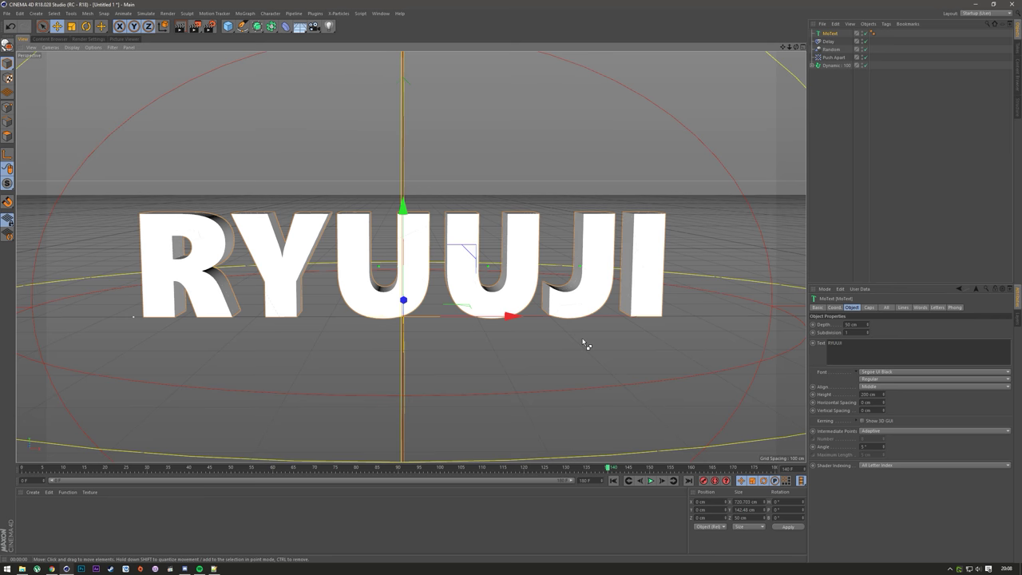
- Play the fracture animation from the first frame
click(830, 194)
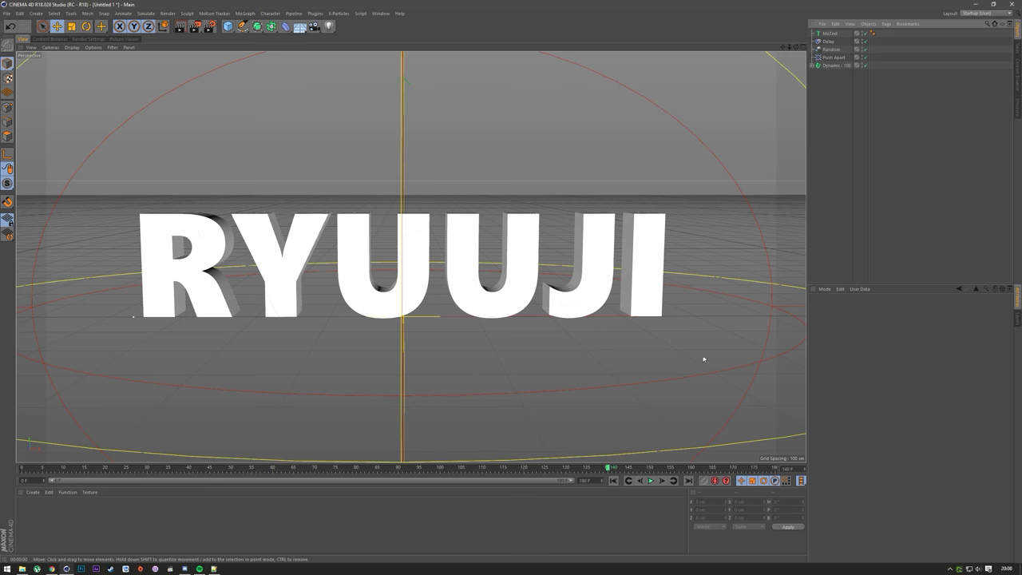
click(613, 480)
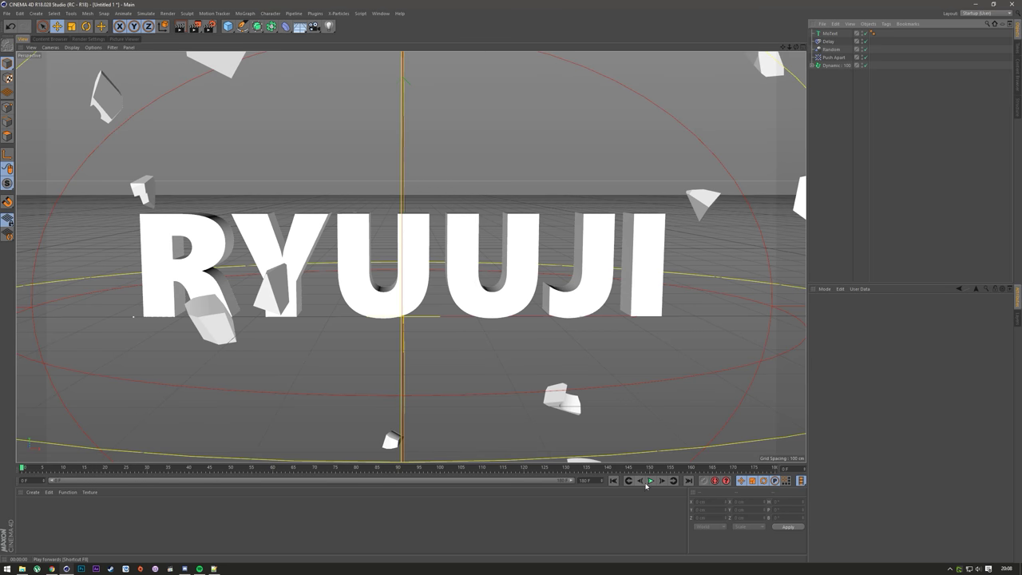
click(651, 480)
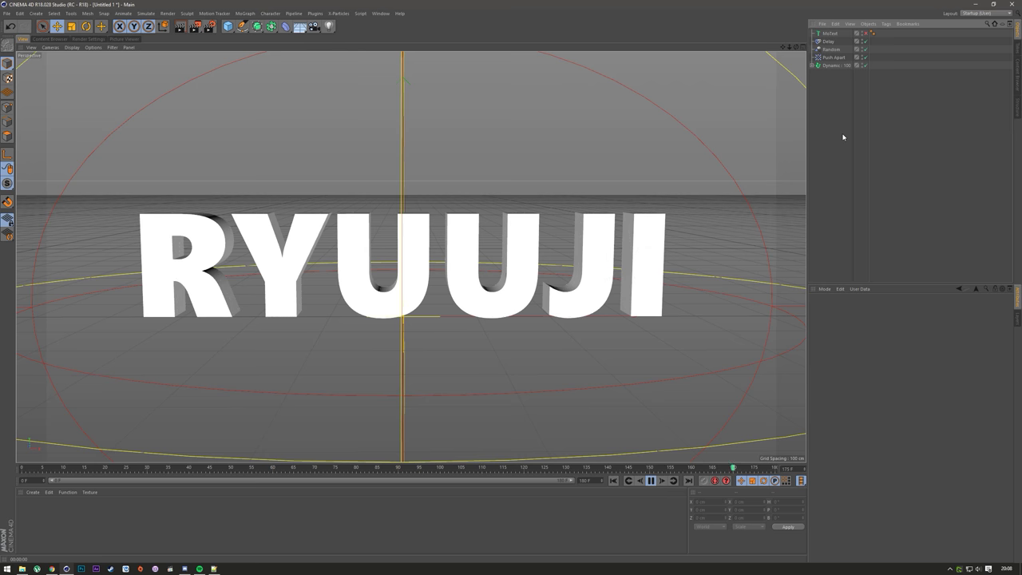
- Lower the Delay effector strength from 87% to about 76%, then stop at frame 130
click(840, 43)
click(867, 308)
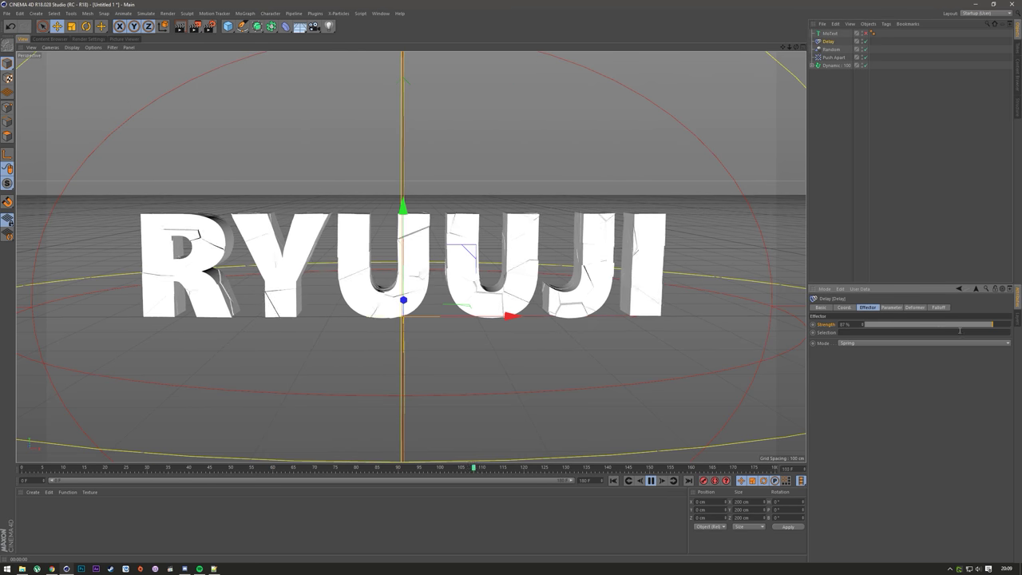
drag(862, 323, 864, 328)
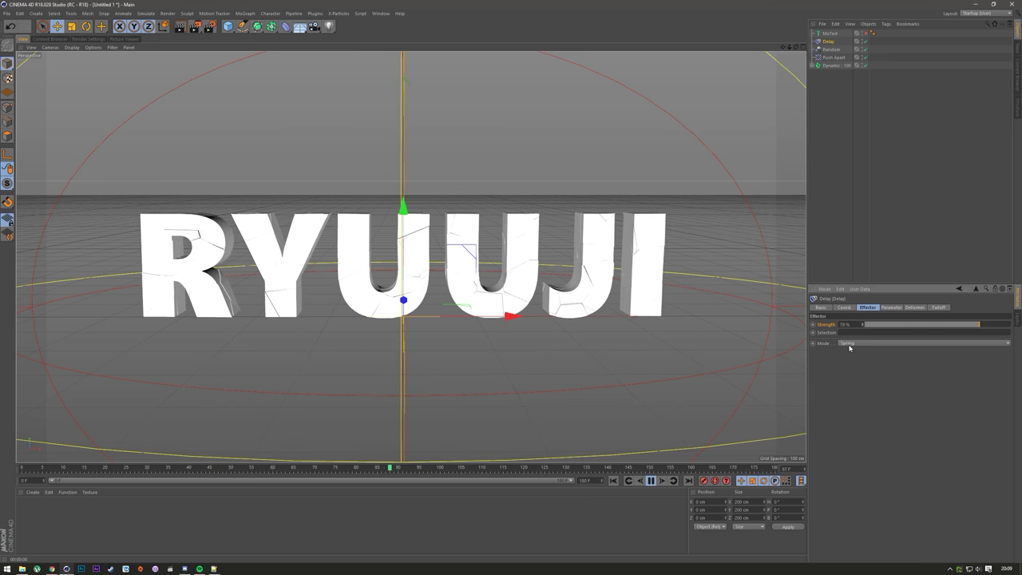
click(651, 480)
drag(645, 470, 565, 476)
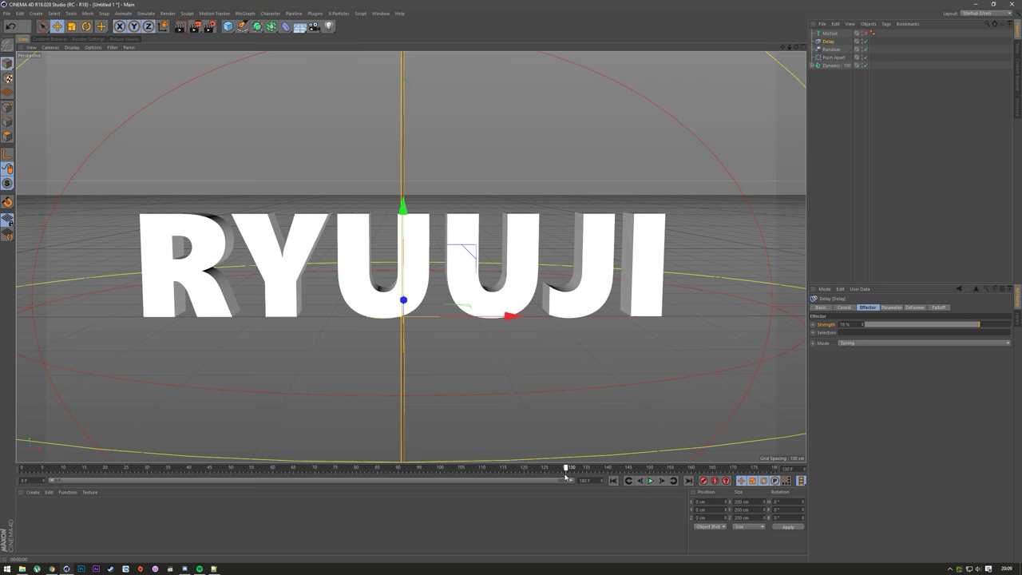
click(835, 66)
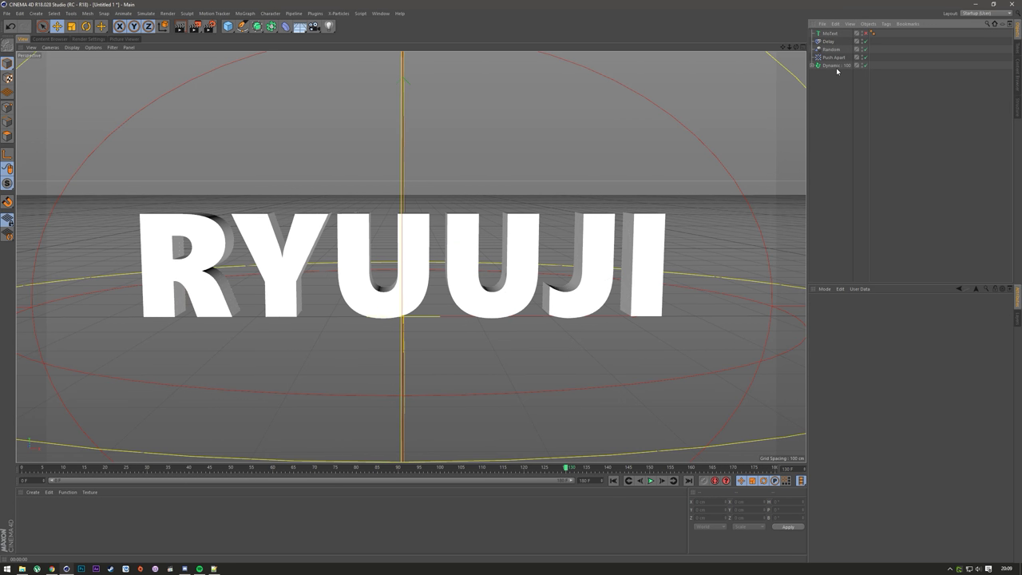
- Add a Display tag to Dynamic : 100, enable its Visibility option, and render to check
right_click(837, 67)
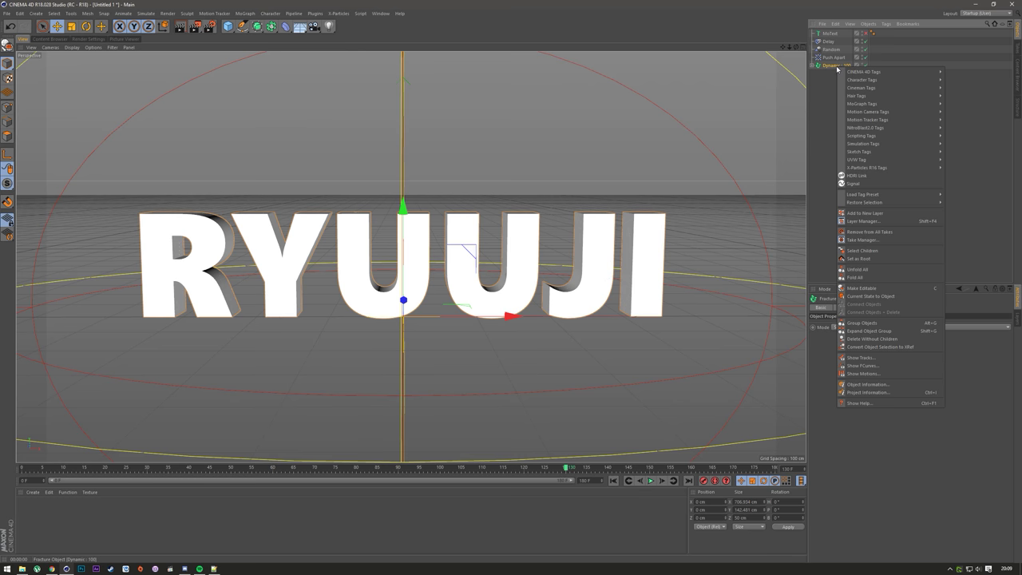
mouse_move(879, 72)
click(962, 135)
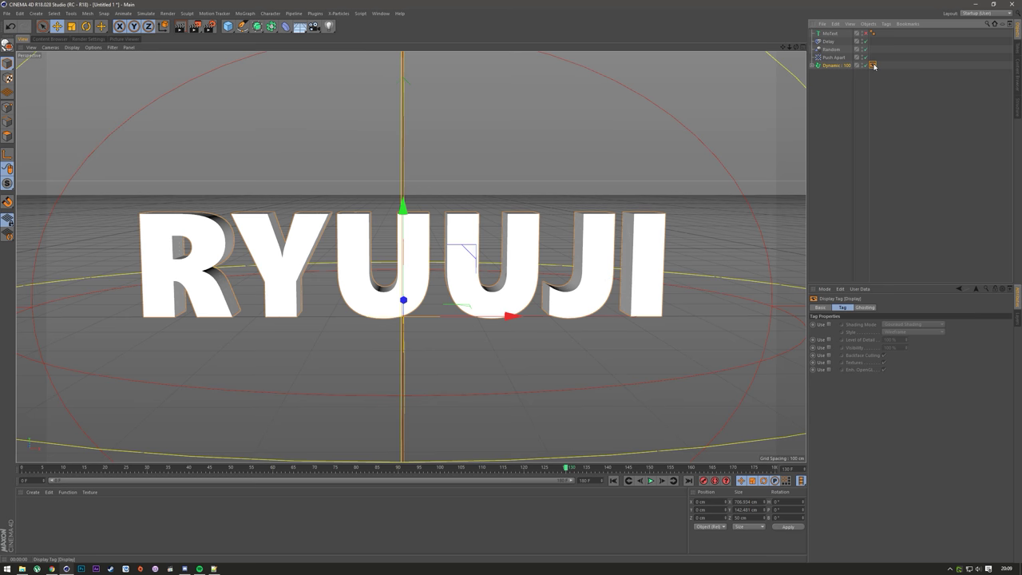
click(835, 67)
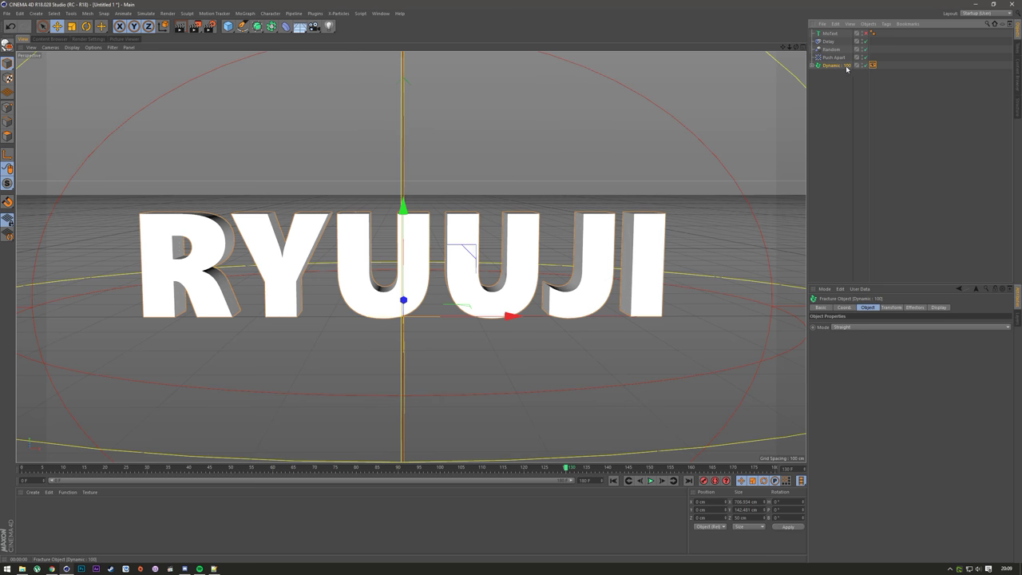
click(873, 65)
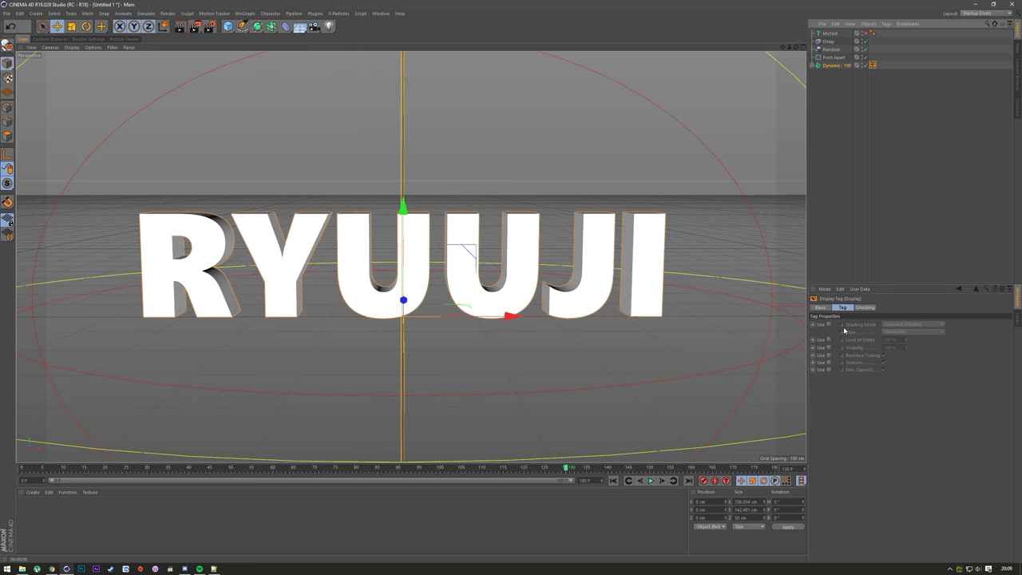
click(829, 348)
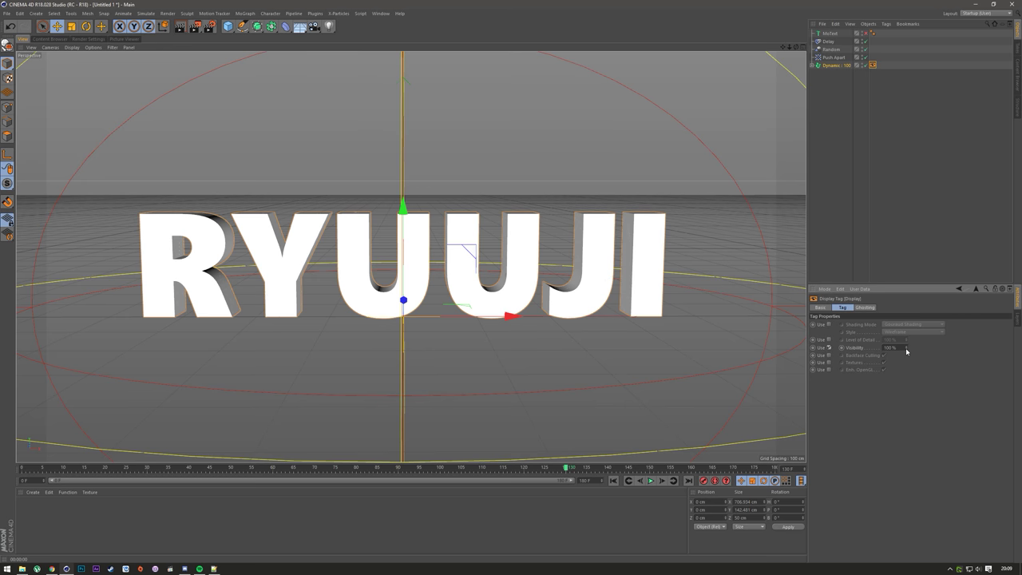
key(ctrl+r)
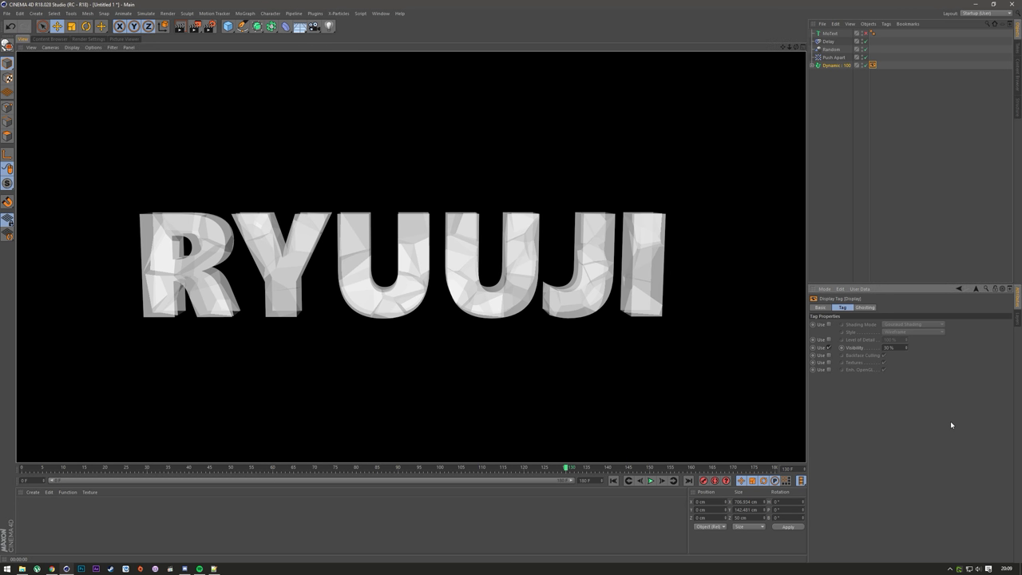
click(829, 347)
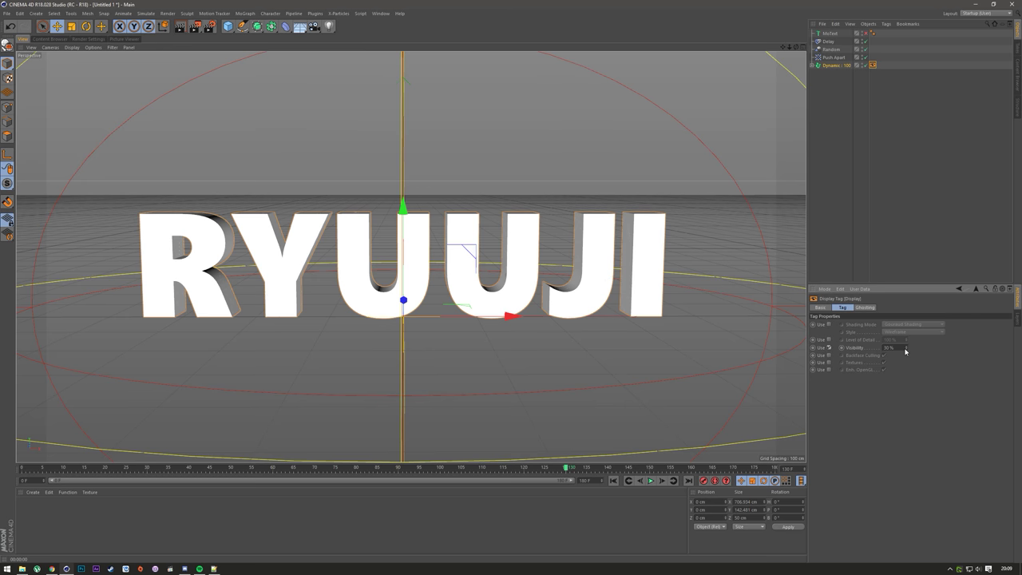
- Keyframe the Display tag's visibility at 0%, then set it to 100% at frame 129
text(0)
key(Return)
click(814, 348)
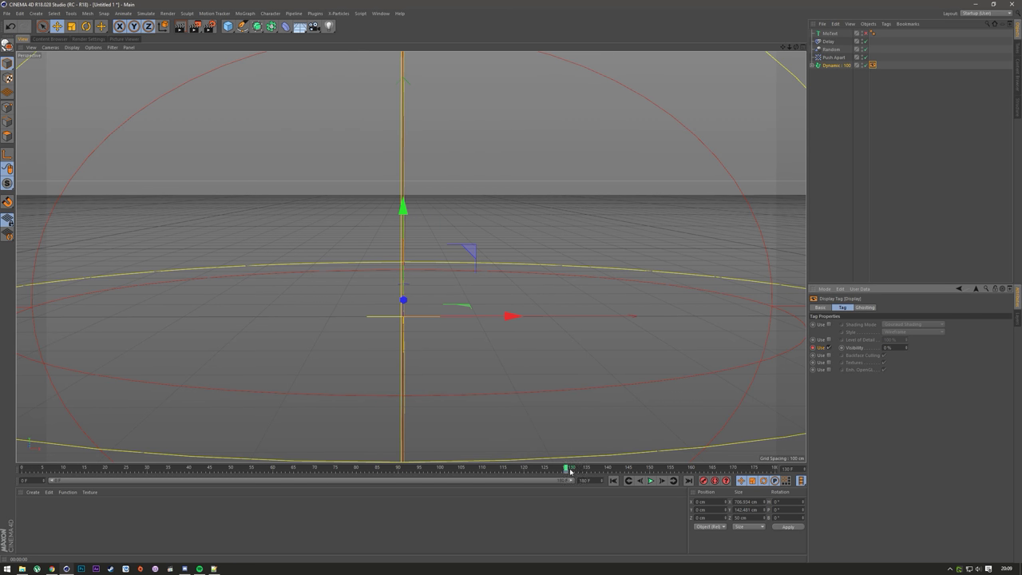
drag(566, 470, 562, 469)
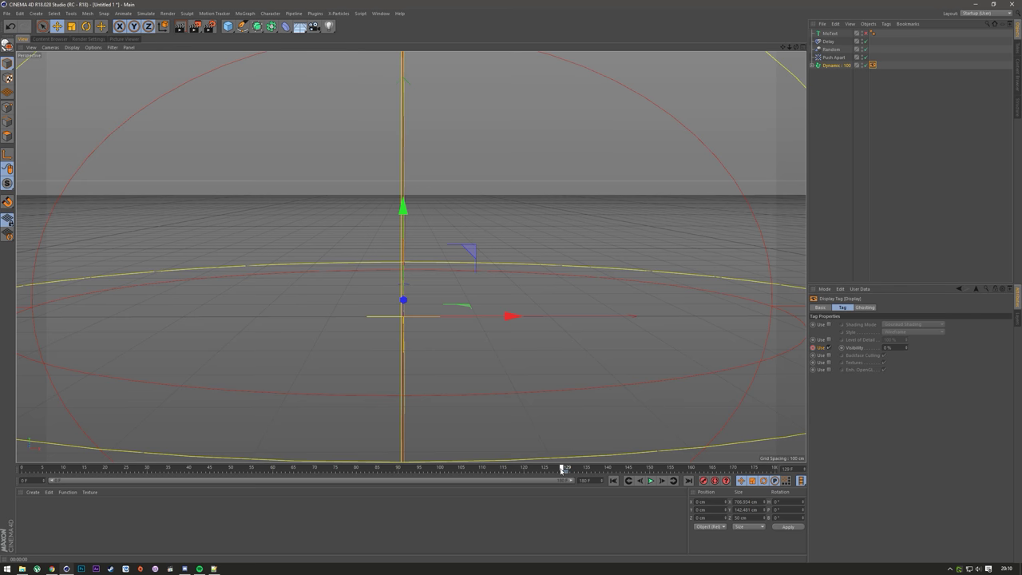
click(847, 350)
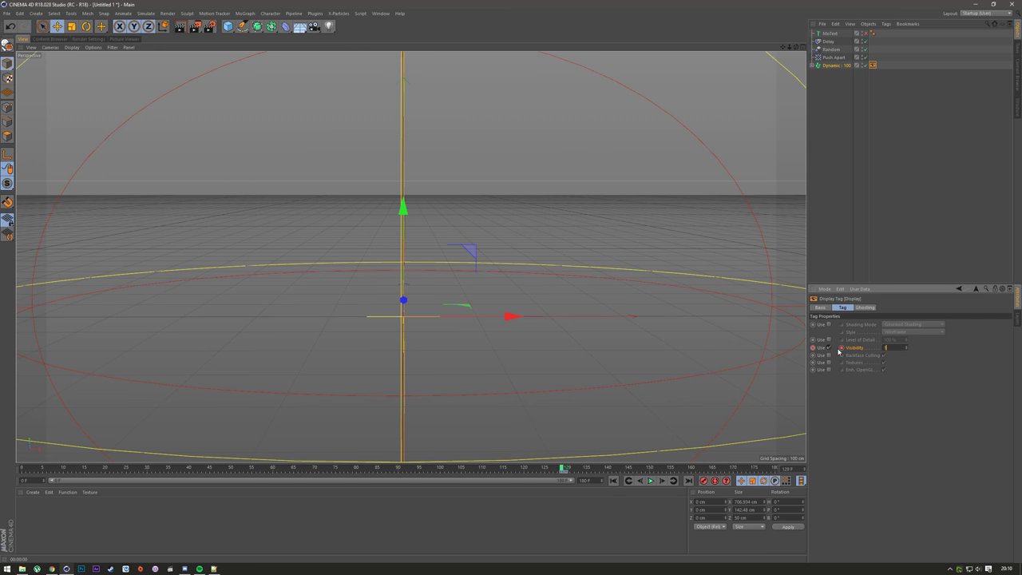
text(100)
key(Return)
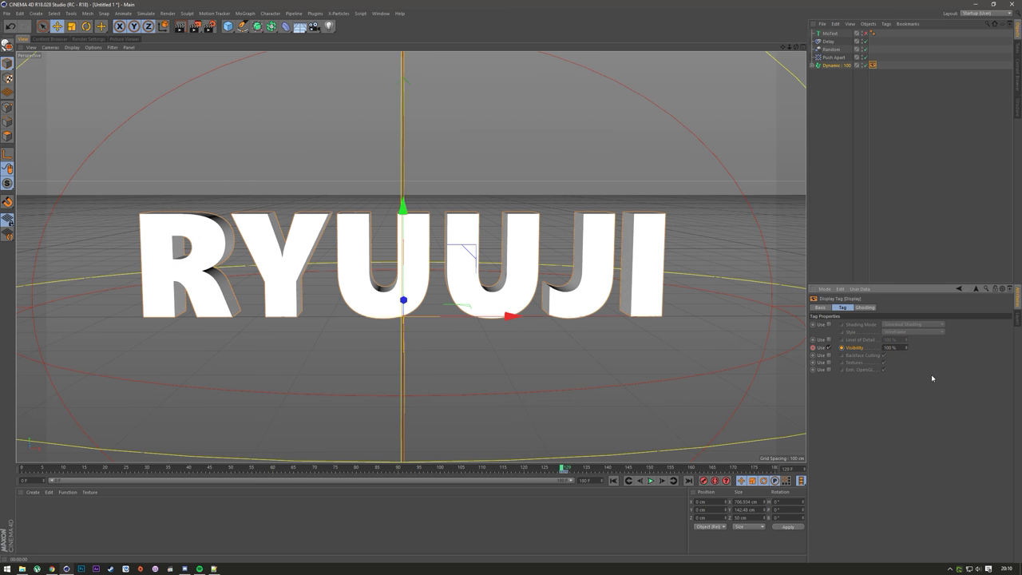
right_click(844, 349)
mouse_move(871, 356)
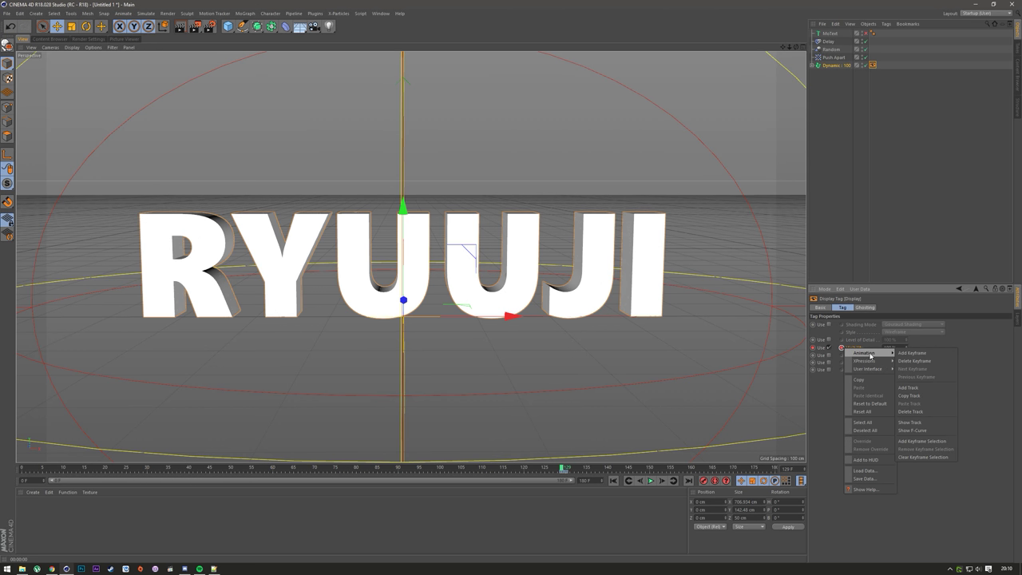
click(939, 459)
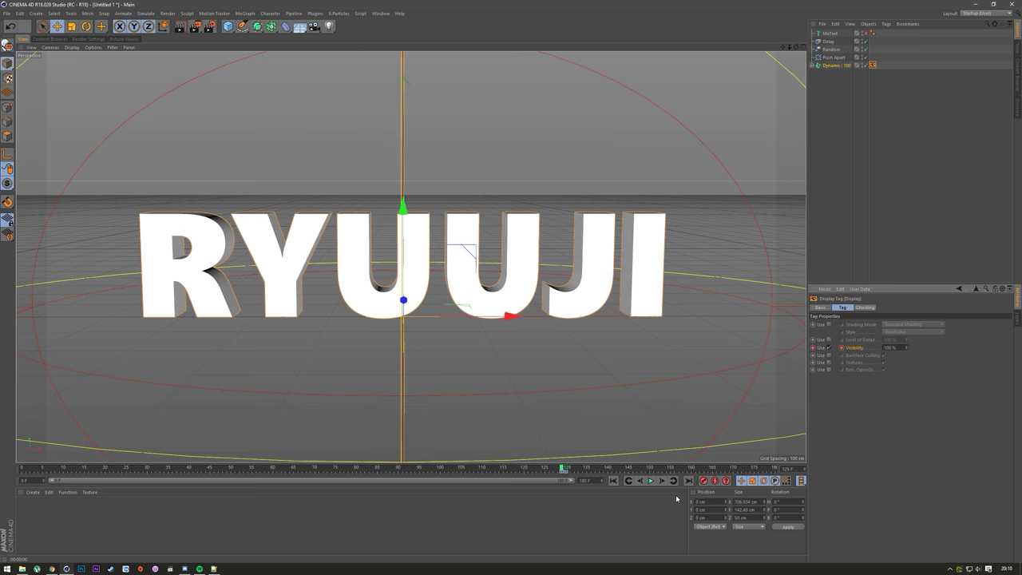
- Keyframe visibility to 0% at frame 130 and play back to confirm the fragments vanish
click(651, 481)
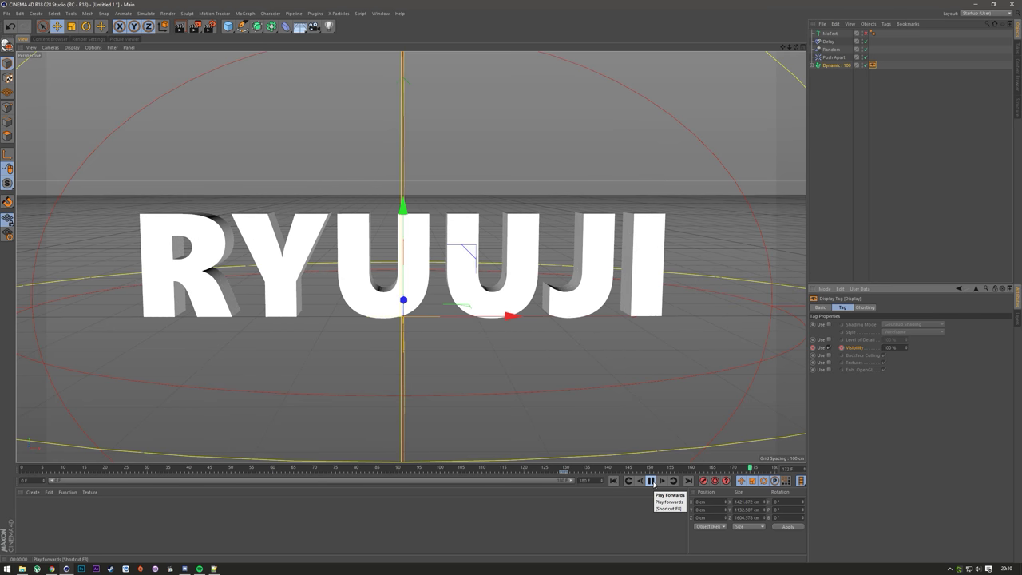
click(650, 481)
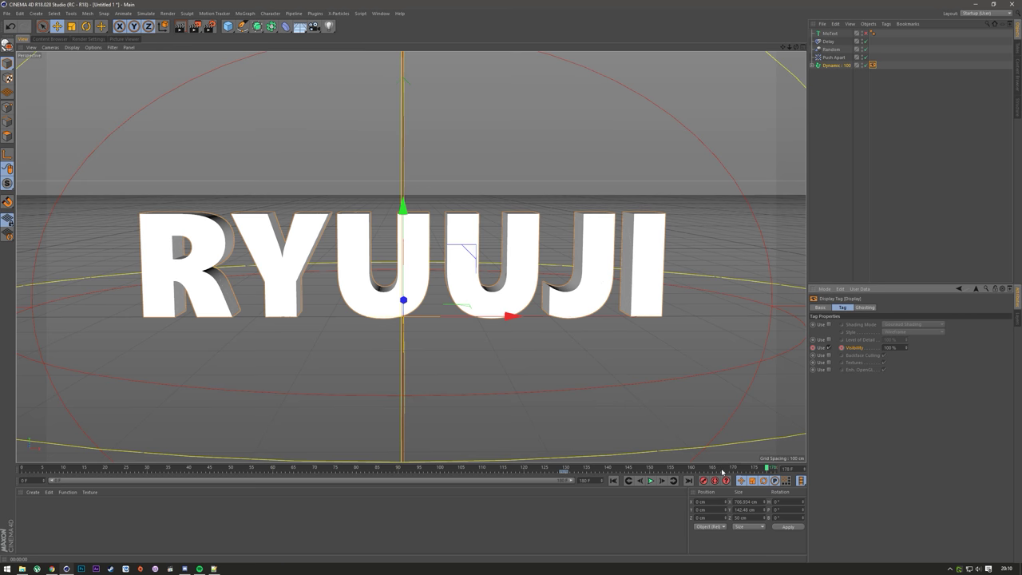
drag(761, 469, 567, 472)
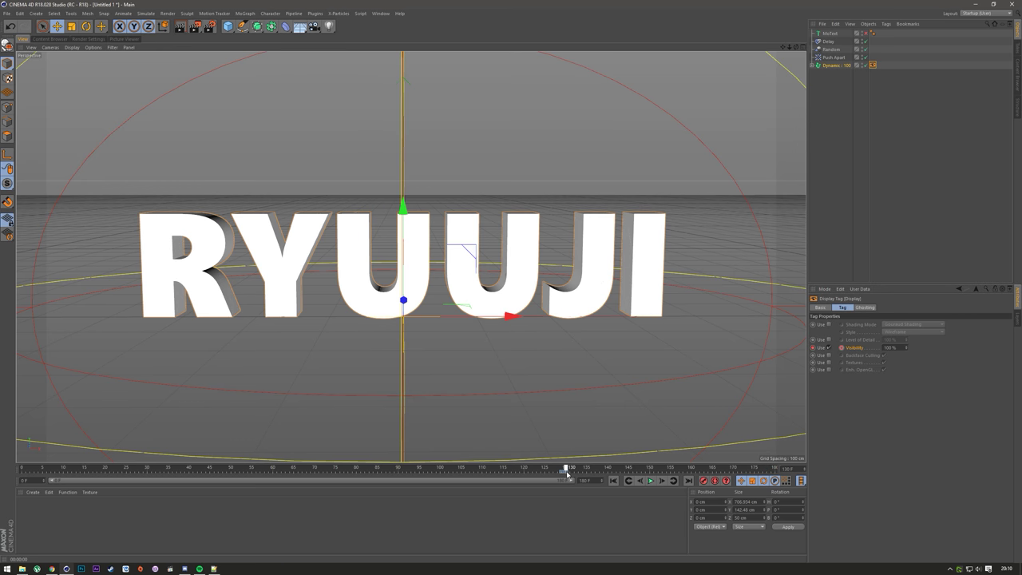
click(889, 347)
text(0)
key(Return)
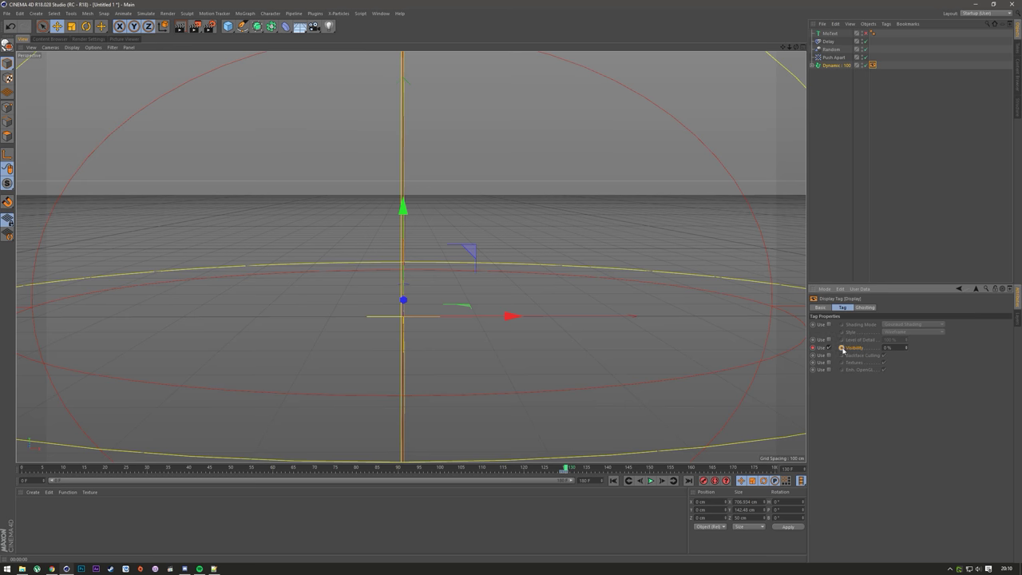
click(843, 348)
click(613, 480)
click(651, 480)
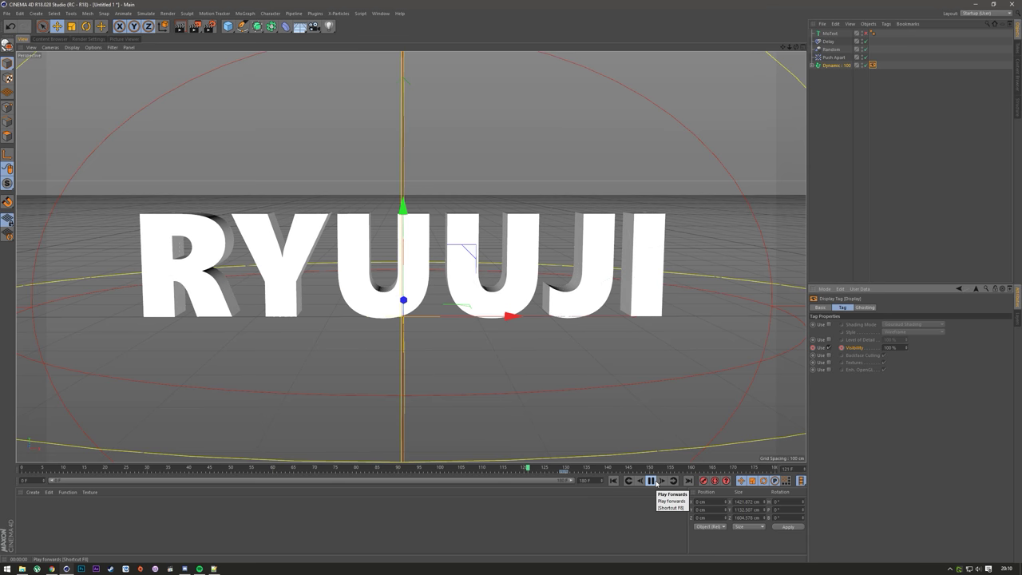
click(653, 481)
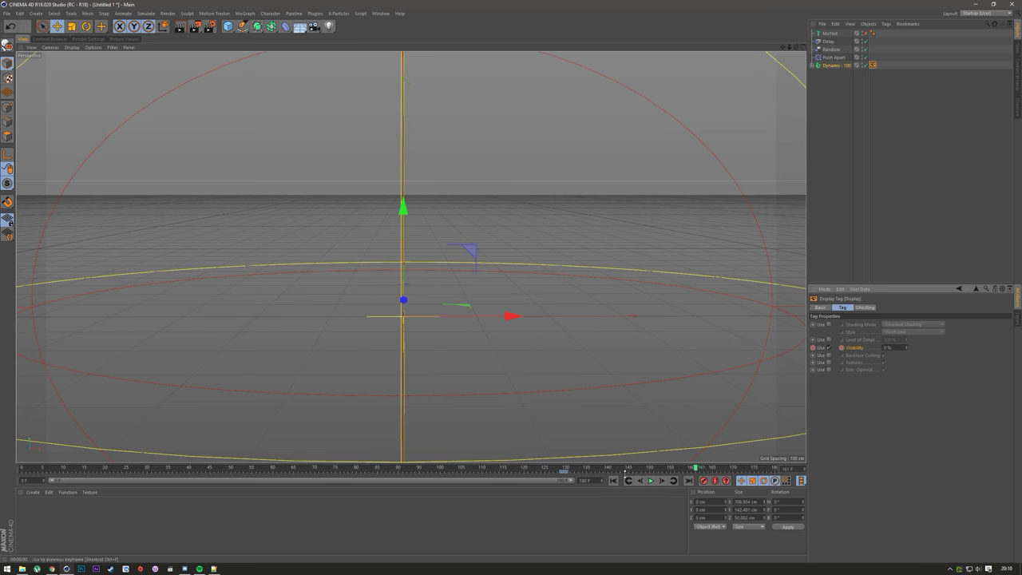
- Copy the Dynamic object's Display tag onto the MoText object
click(830, 33)
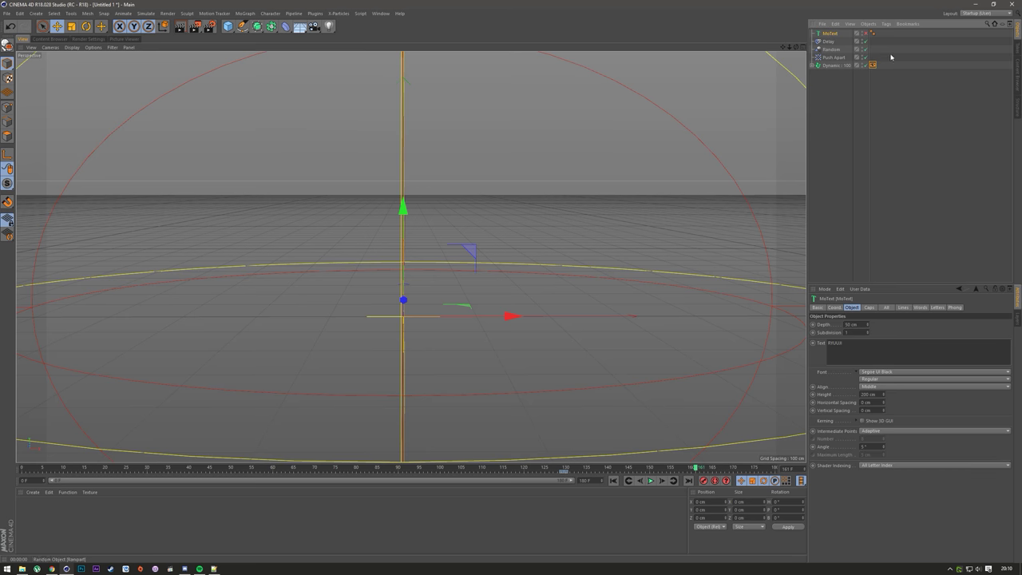
click(873, 65)
ctrl+drag(873, 63, 880, 33)
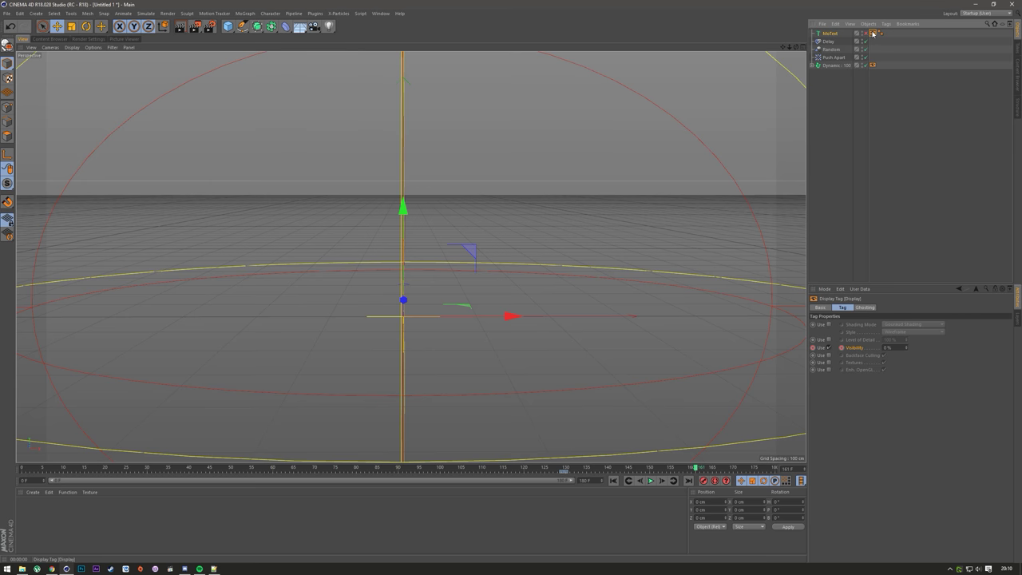
drag(876, 45, 873, 34)
key(ctrl+z)
key(ctrl+z)
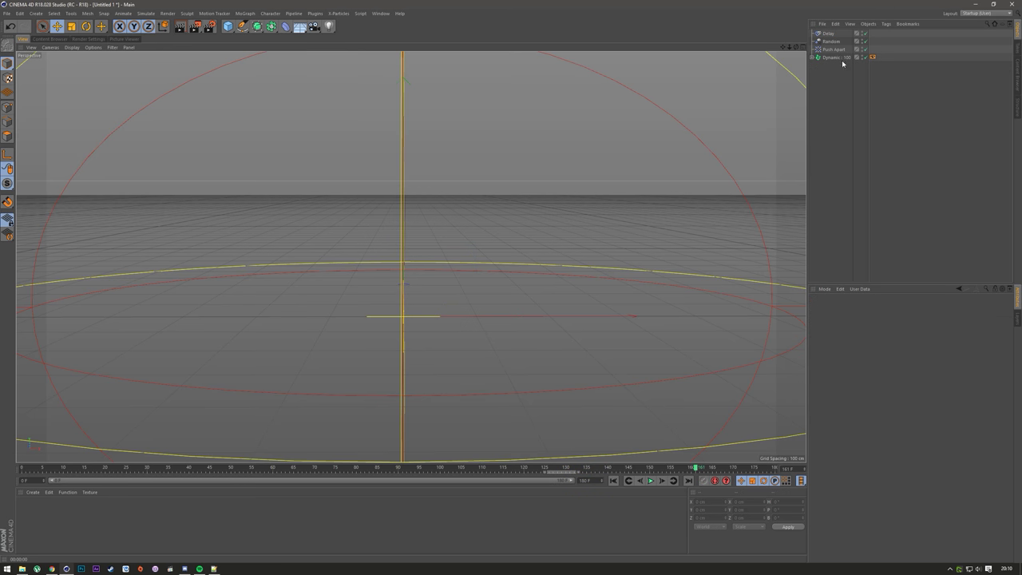
key(ctrl+z)
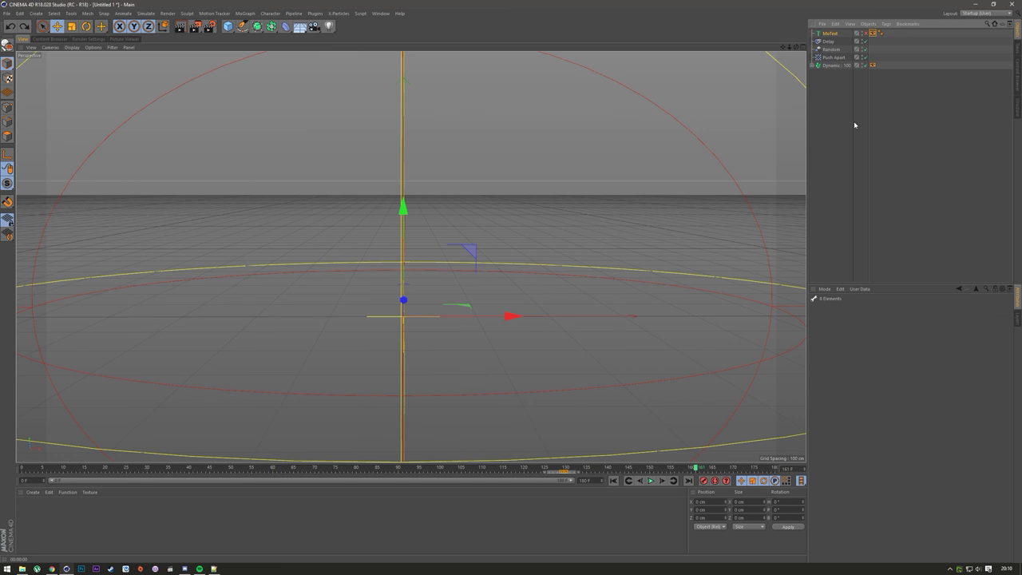
click(876, 33)
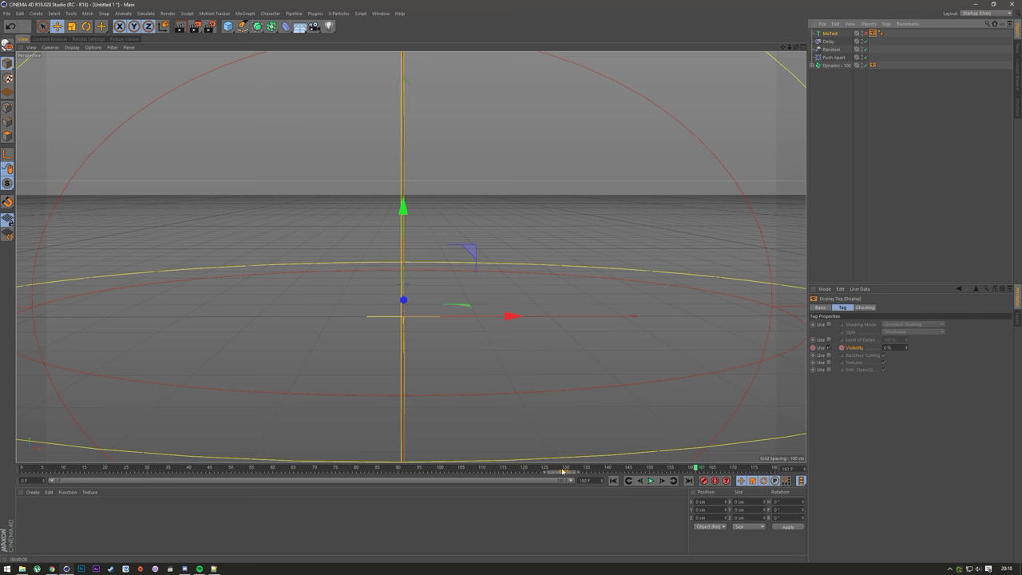
- Keyframe MoText visibility at 100% on frame 130 and 0% on frame 129
click(563, 470)
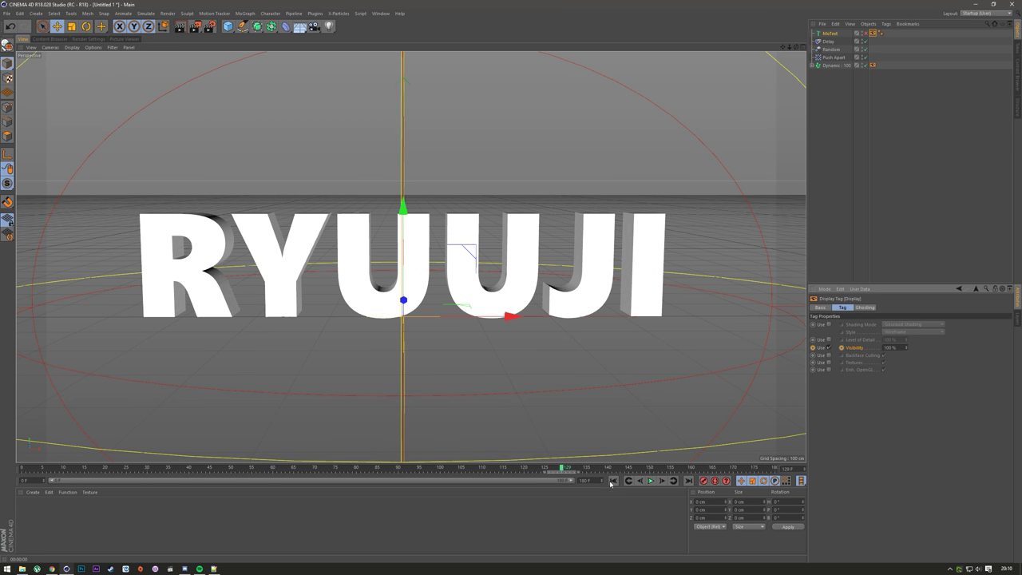
drag(562, 469, 566, 469)
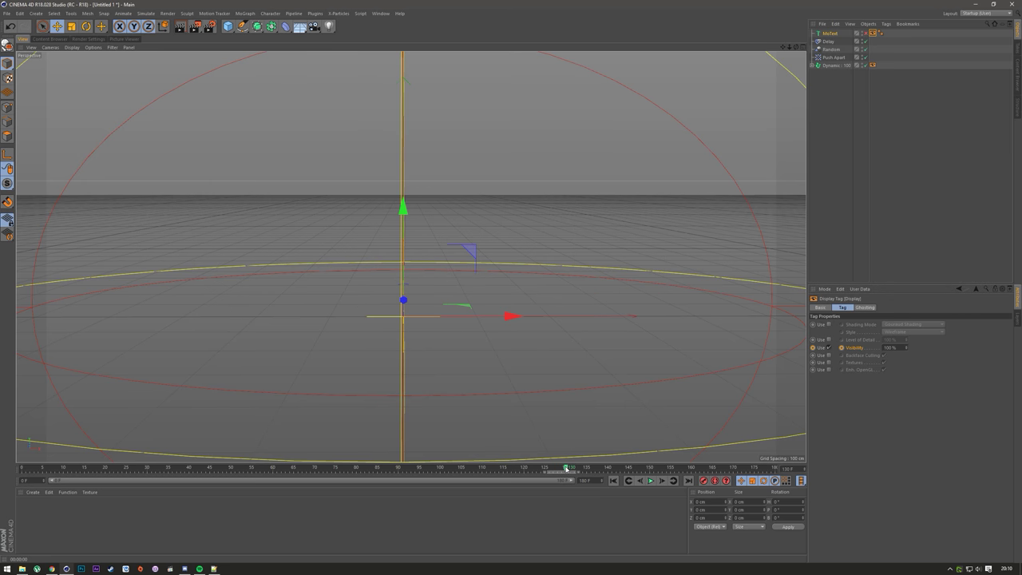
click(841, 348)
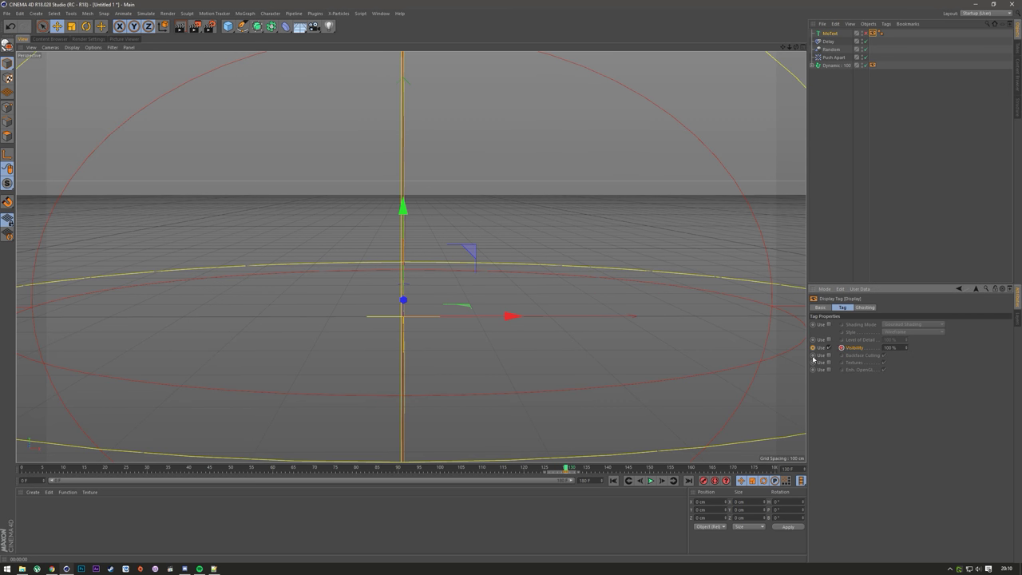
drag(567, 471, 564, 472)
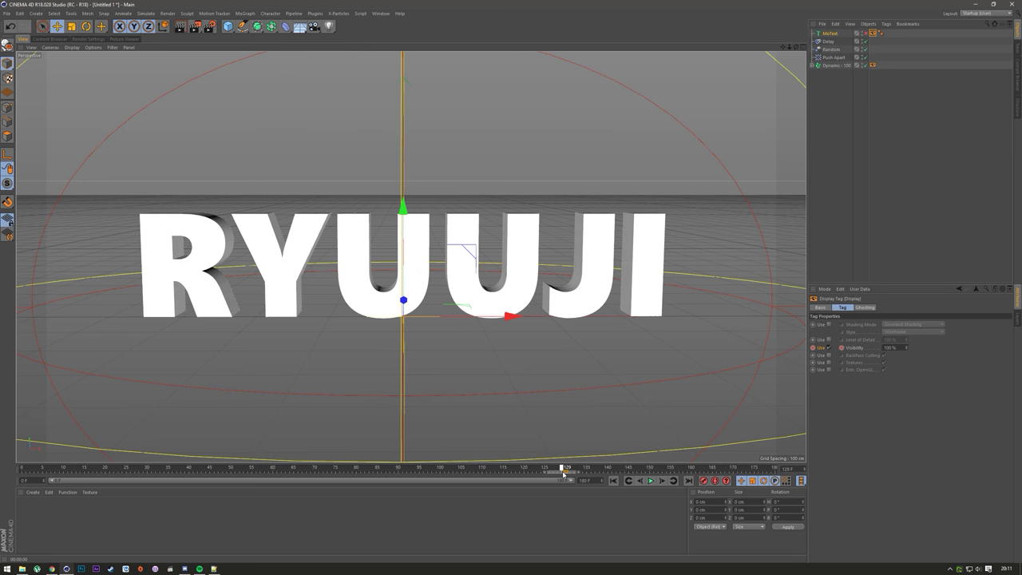
drag(908, 349, 845, 349)
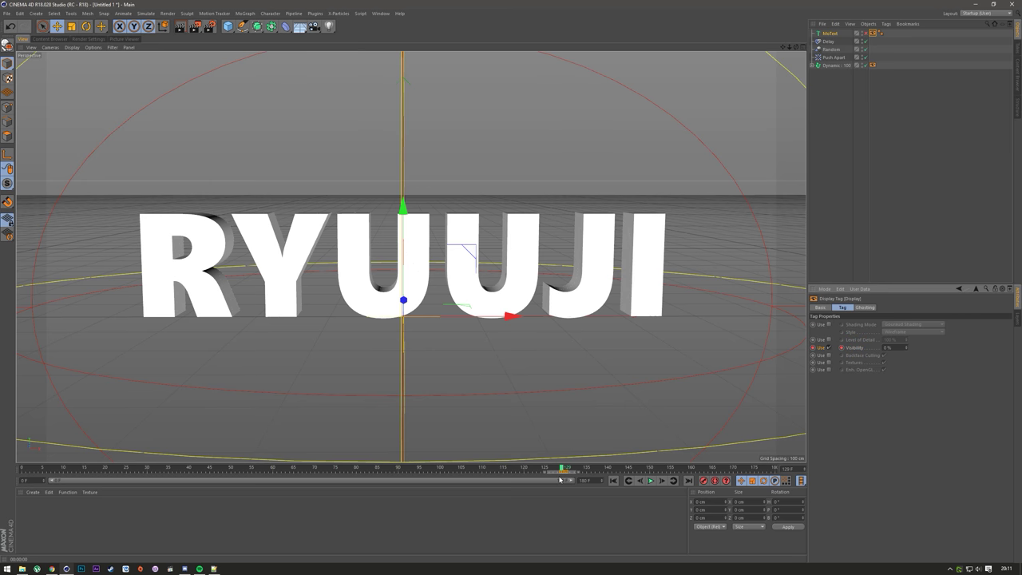
mouse_move(563, 470)
mouse_down()
mouse_move(577, 470)
mouse_move(559, 472)
mouse_move(569, 474)
mouse_up()
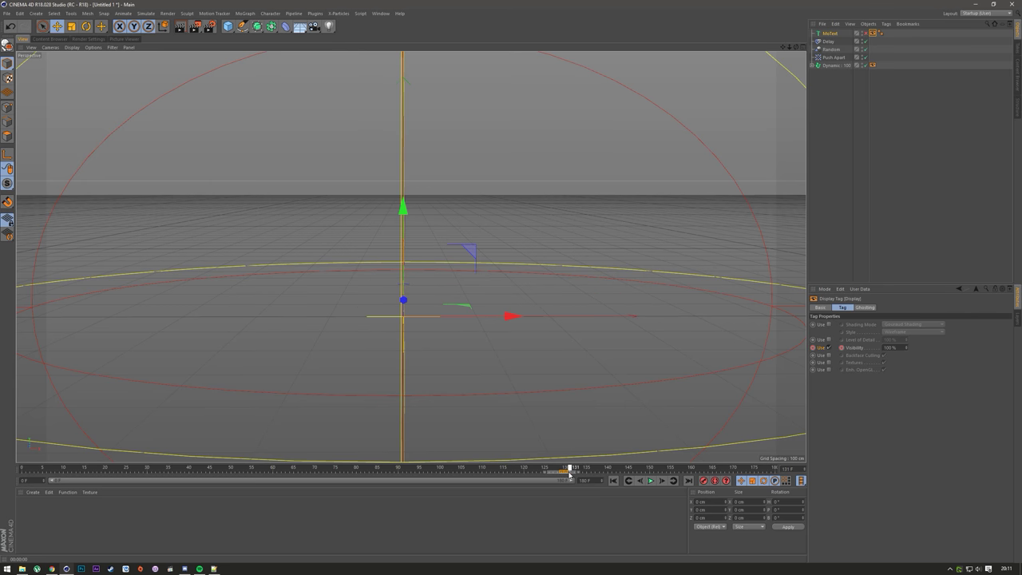
- Play the animation from the start to check the swap, then return to frame 130
click(873, 64)
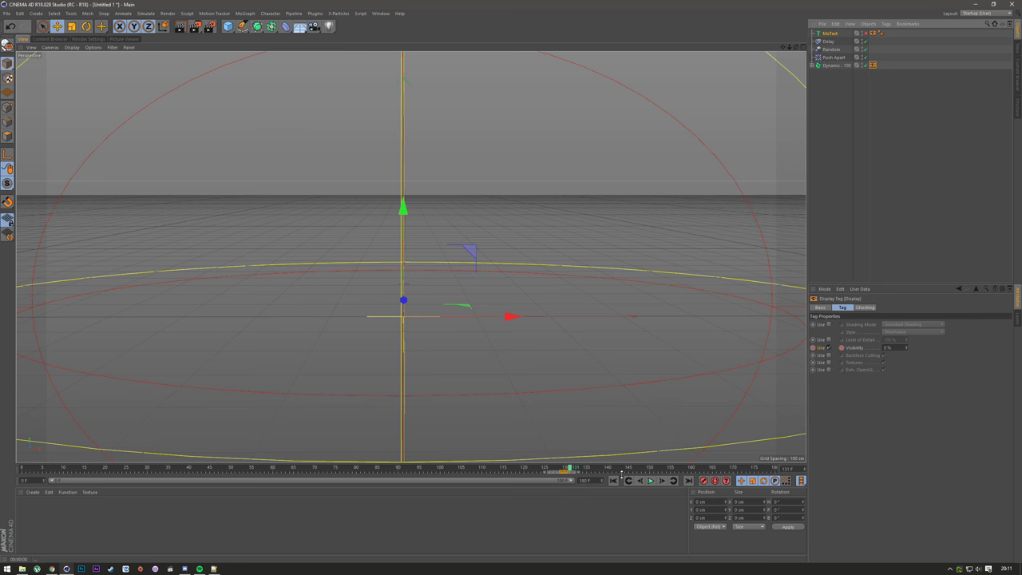
click(614, 480)
click(651, 480)
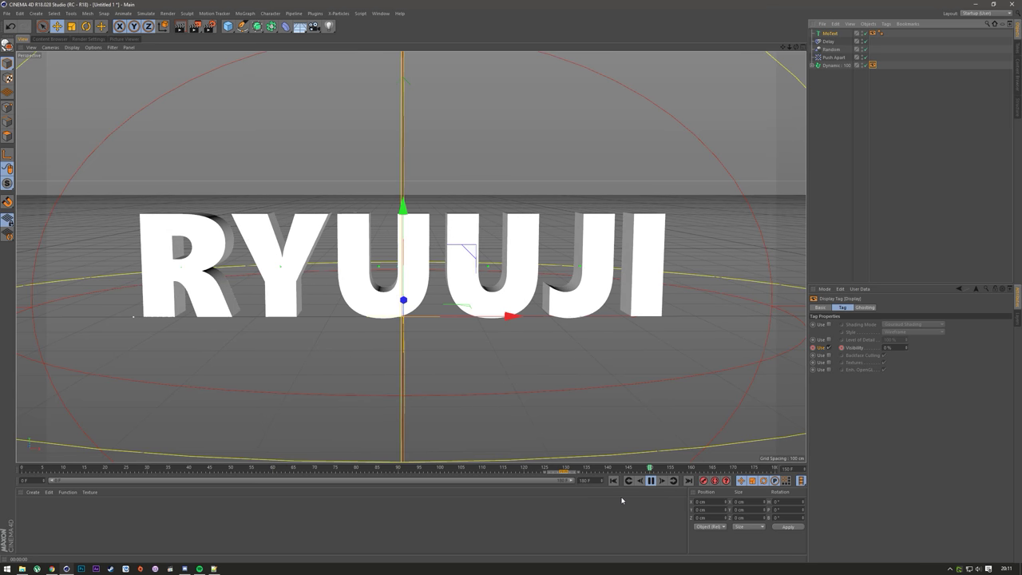
click(650, 480)
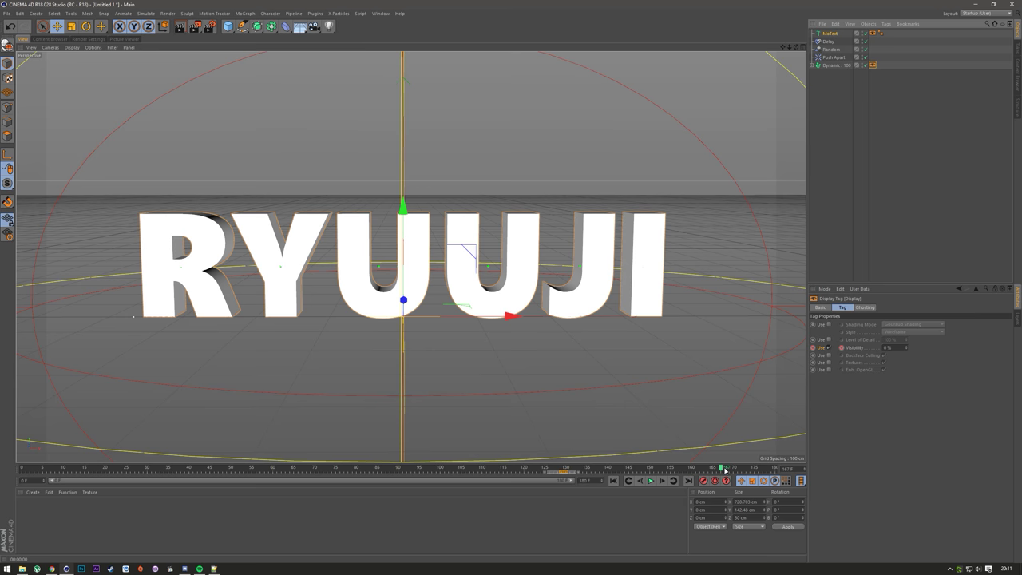
drag(725, 470, 567, 476)
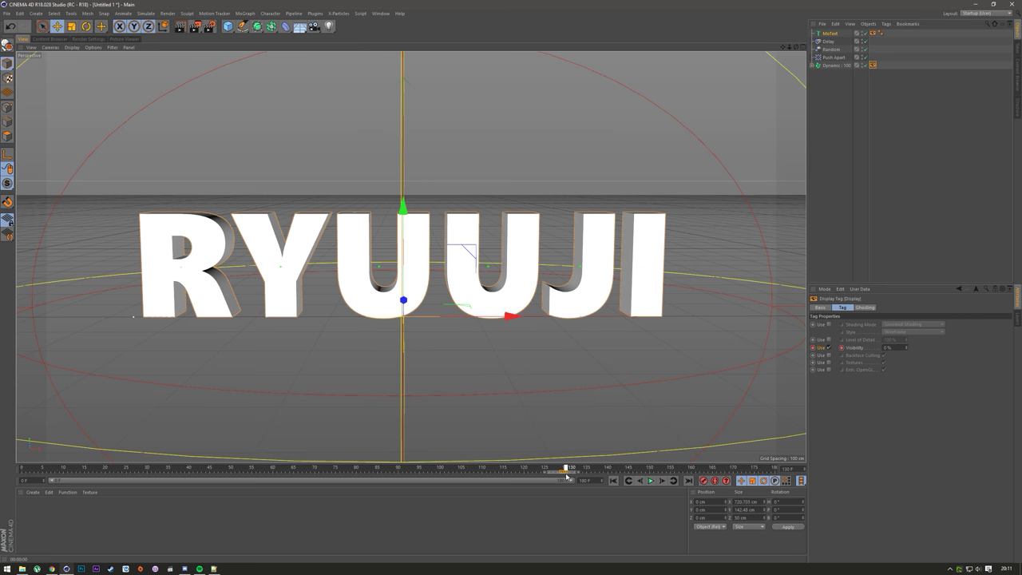
click(575, 519)
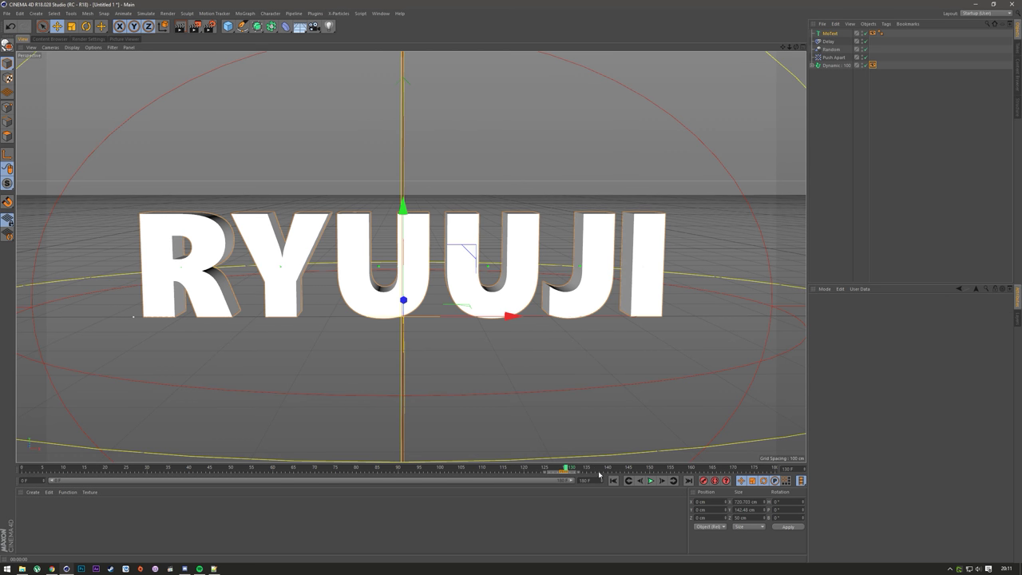
- Set both the Start and End caps of the MoText to Fillet Cap
click(830, 33)
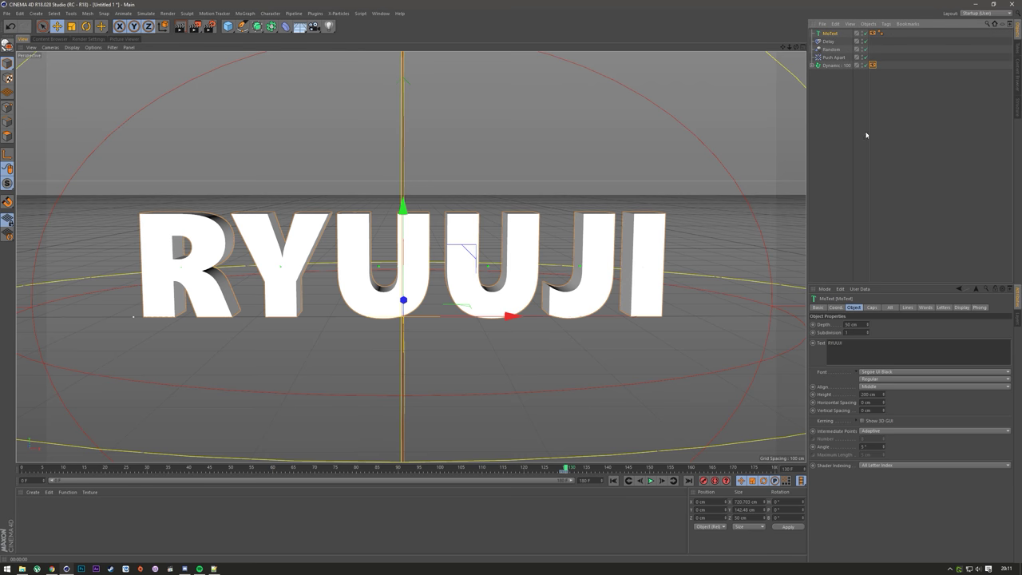
click(873, 307)
click(898, 324)
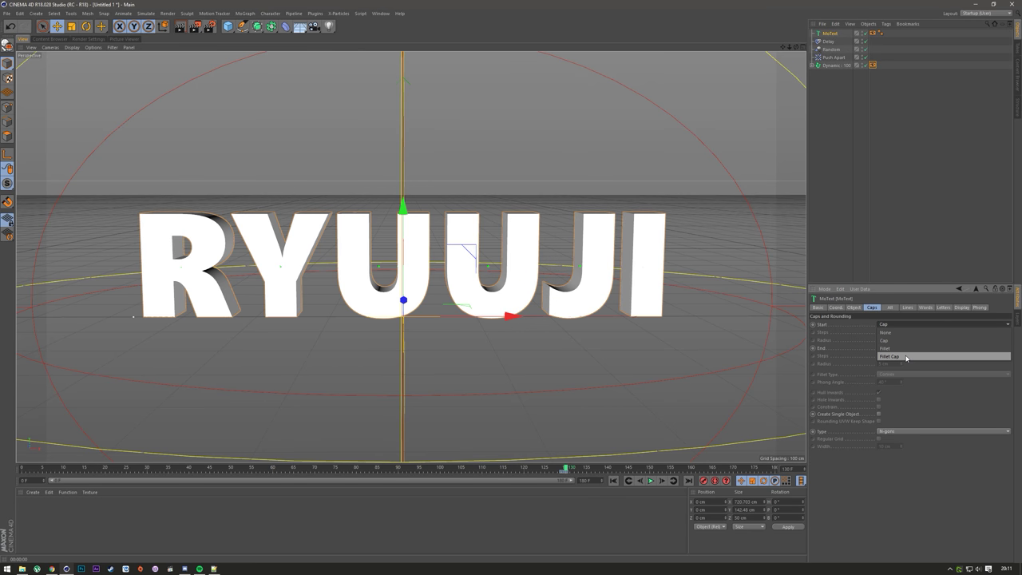
click(899, 357)
click(917, 348)
click(912, 379)
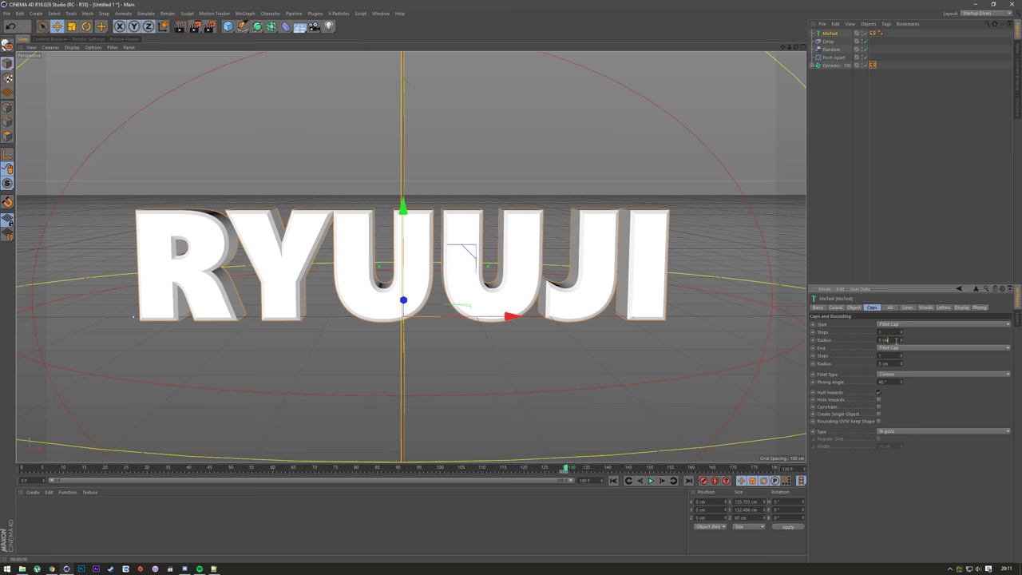
- Set both the start and end fillet radii to 0 cm
double_click(888, 340)
text(0)
key(Return)
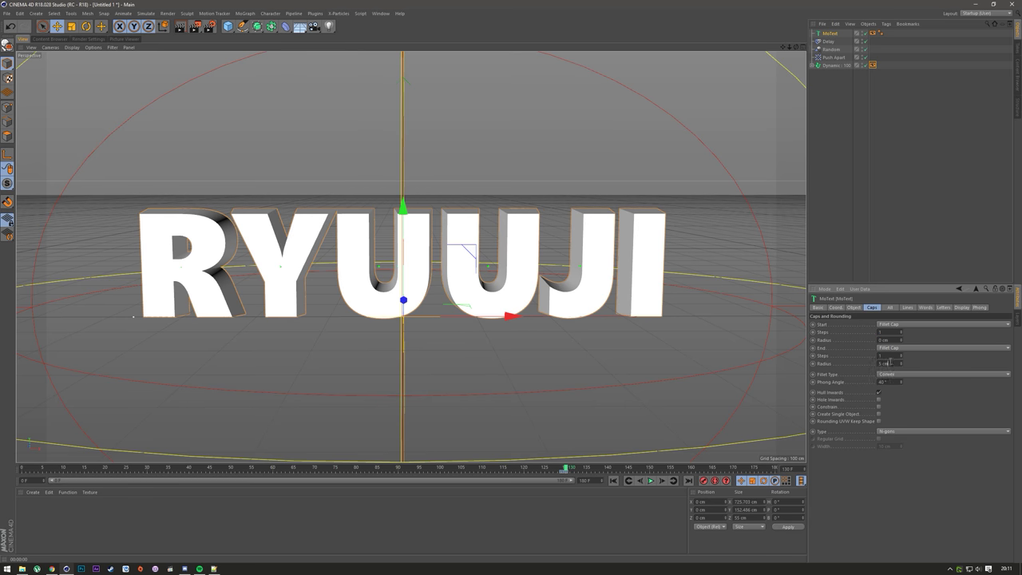
double_click(888, 363)
text(0)
key(Return)
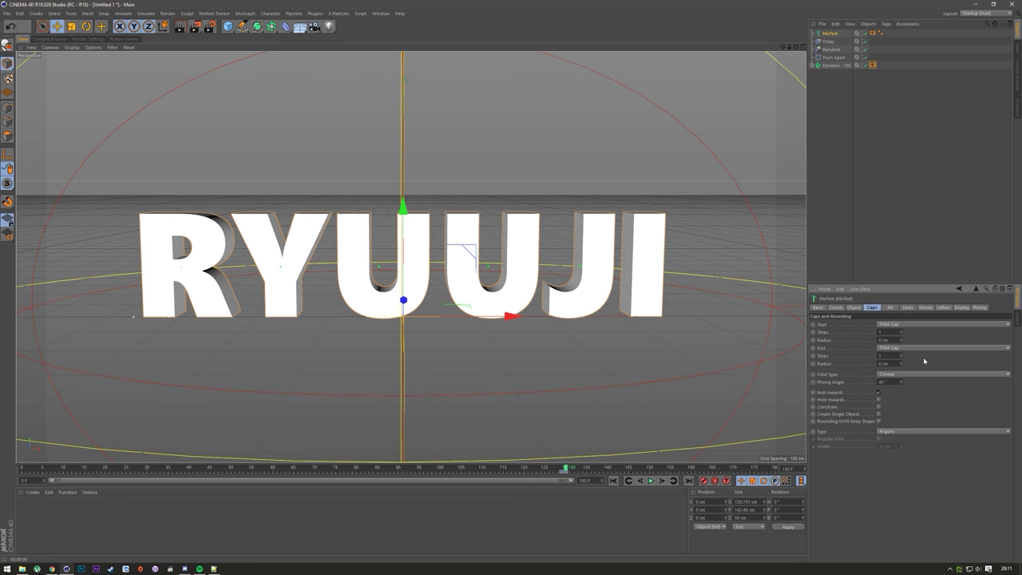
click(818, 355)
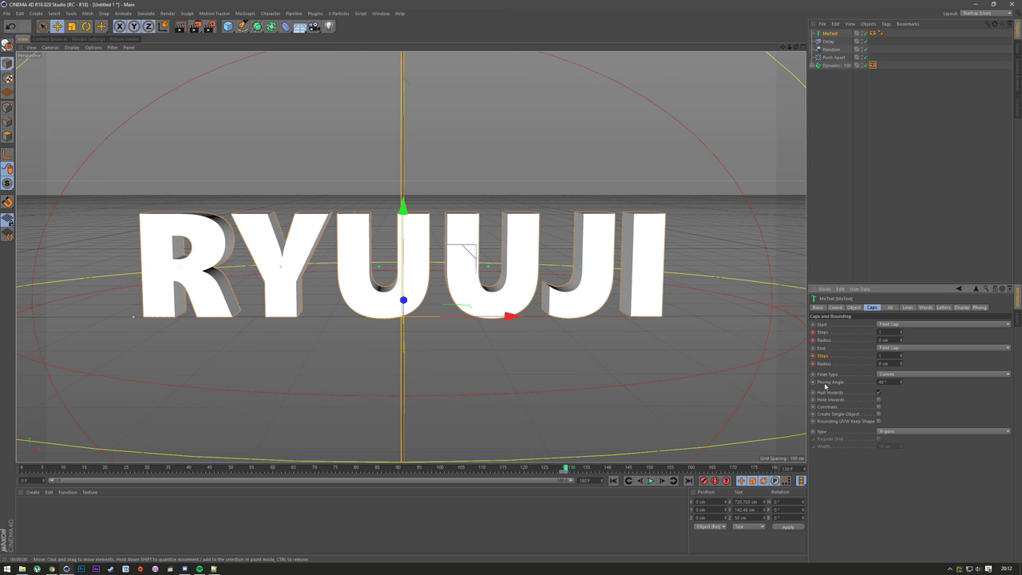
click(822, 355)
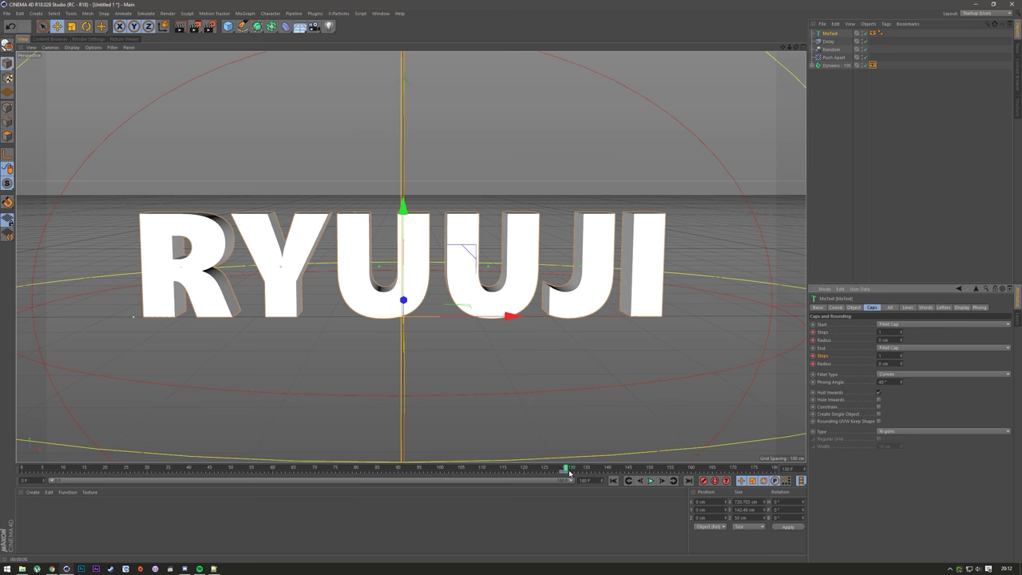
- Scrub the animation and extend the preview range to the full timeline
drag(565, 470, 617, 470)
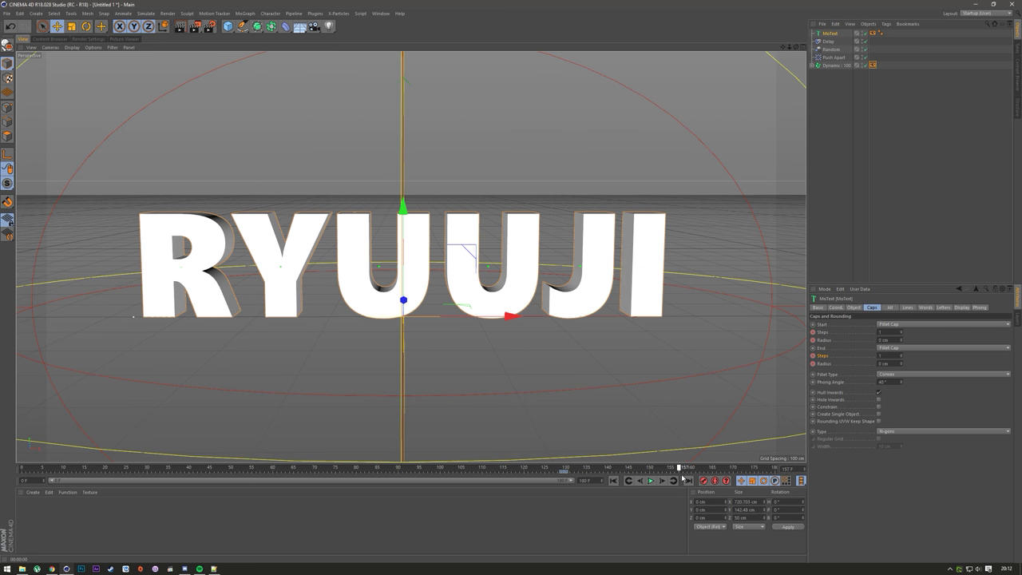
drag(693, 476, 695, 478)
key(Return)
drag(545, 483, 769, 470)
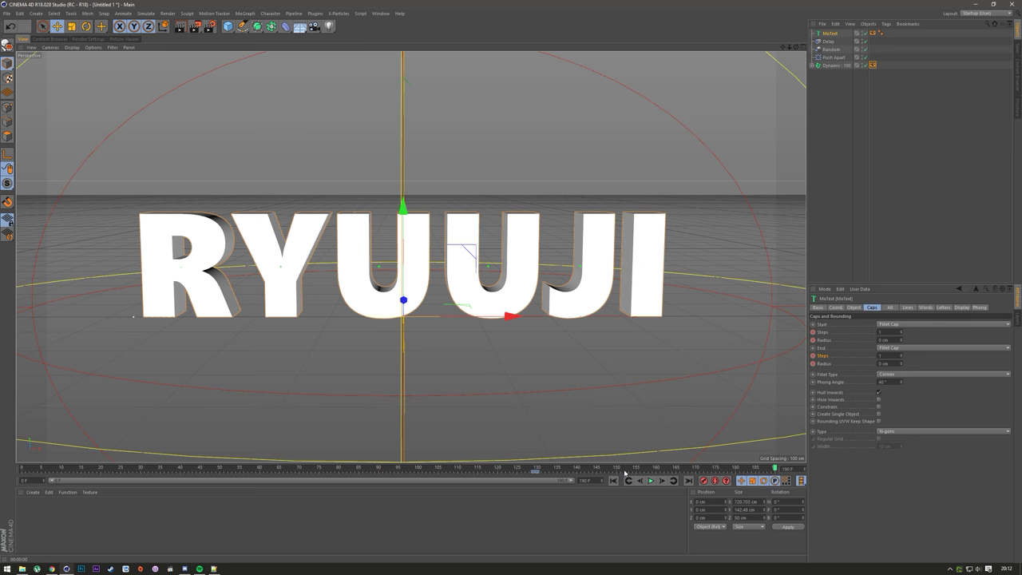
- Set the cap fillet radius to 2 cm with Constrain on, and render a preview
click(891, 334)
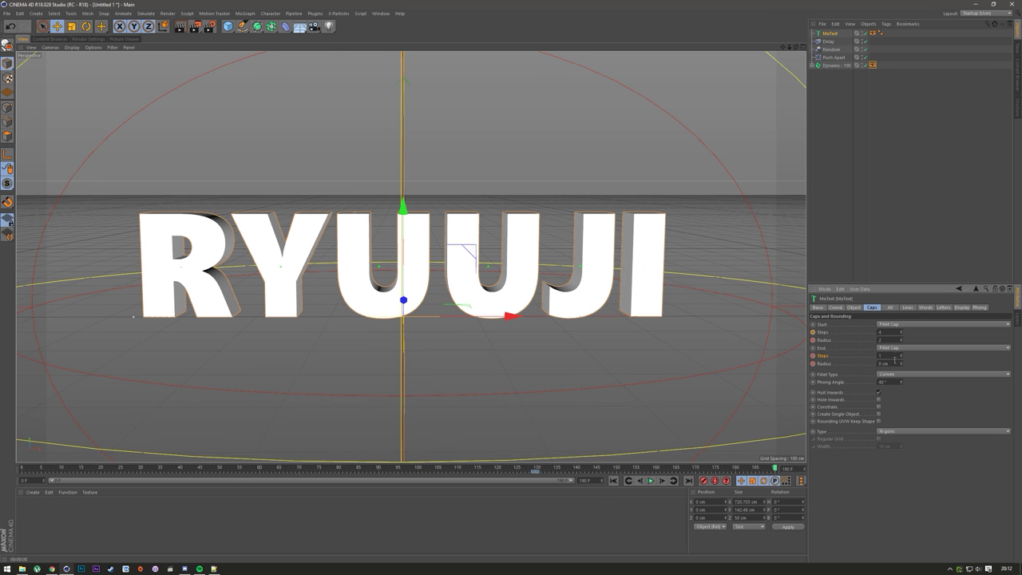
drag(895, 361, 921, 365)
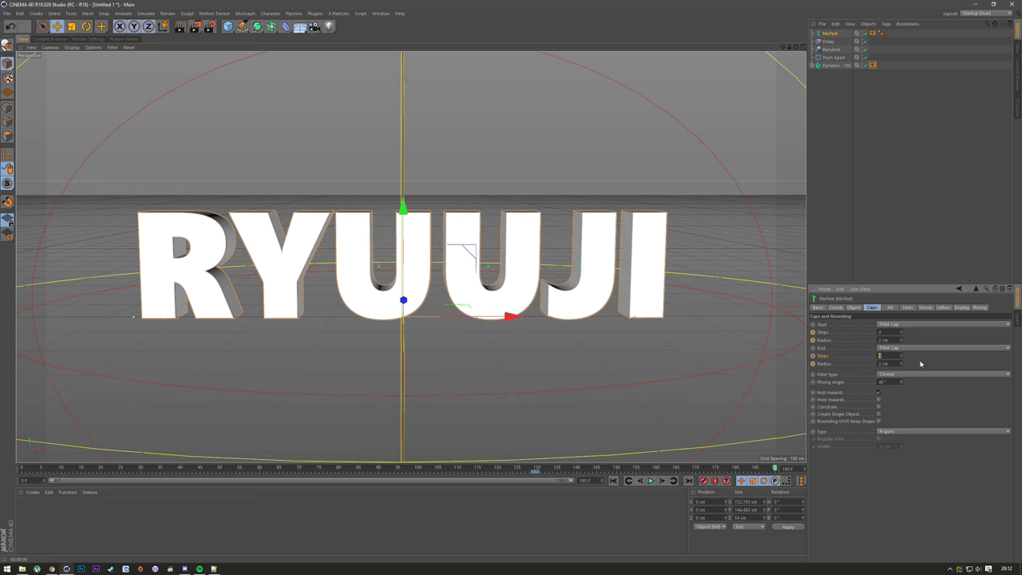
click(880, 408)
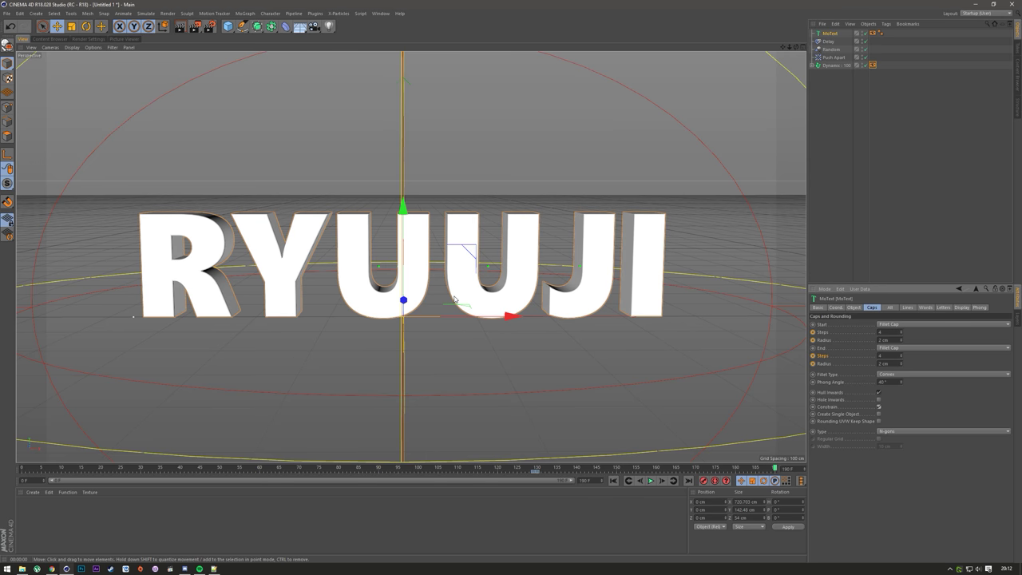
key(ctrl+r)
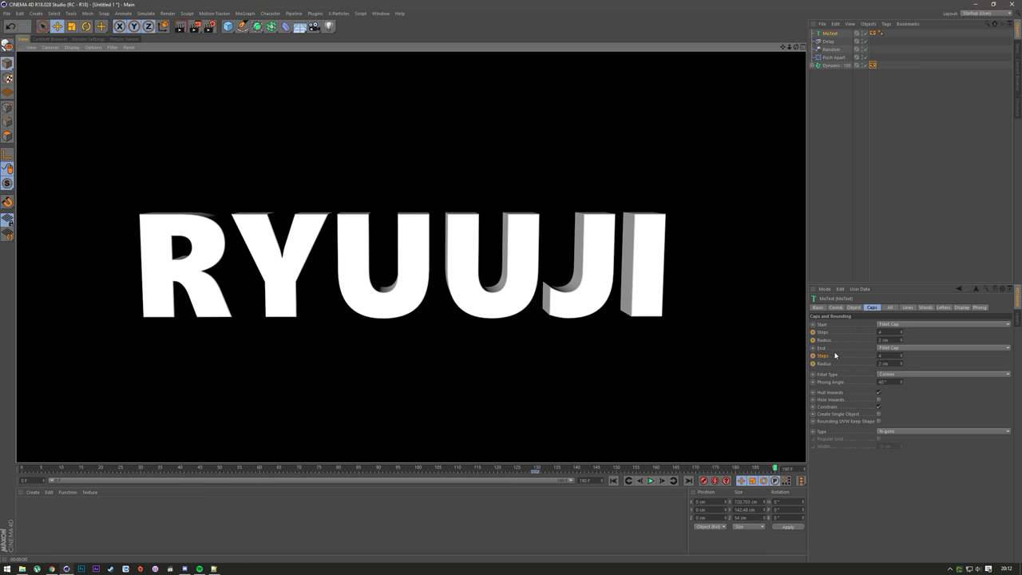
click(813, 341)
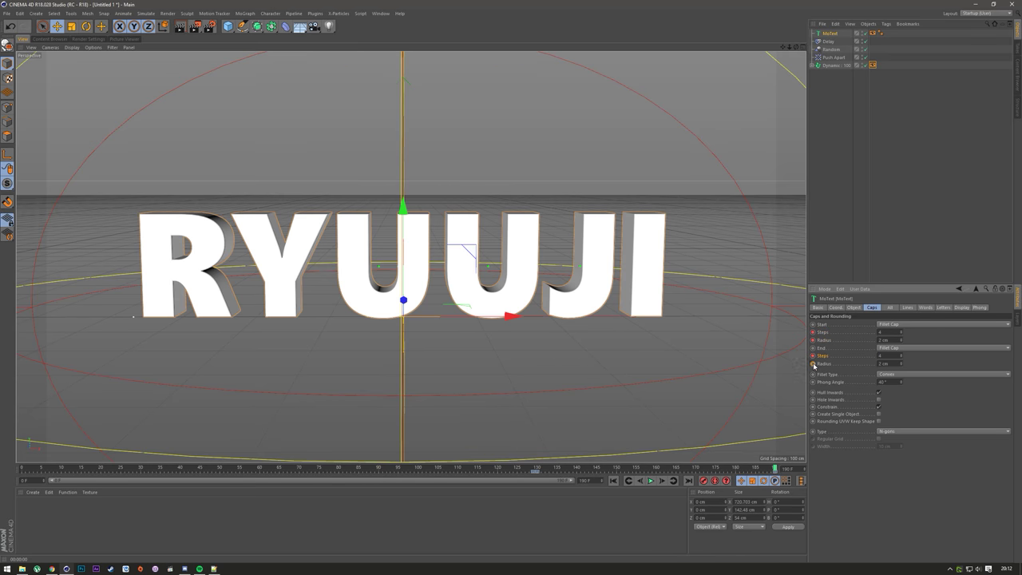
- Keyframe the end cap radius and move that key earlier to about frame 160
click(813, 364)
click(651, 480)
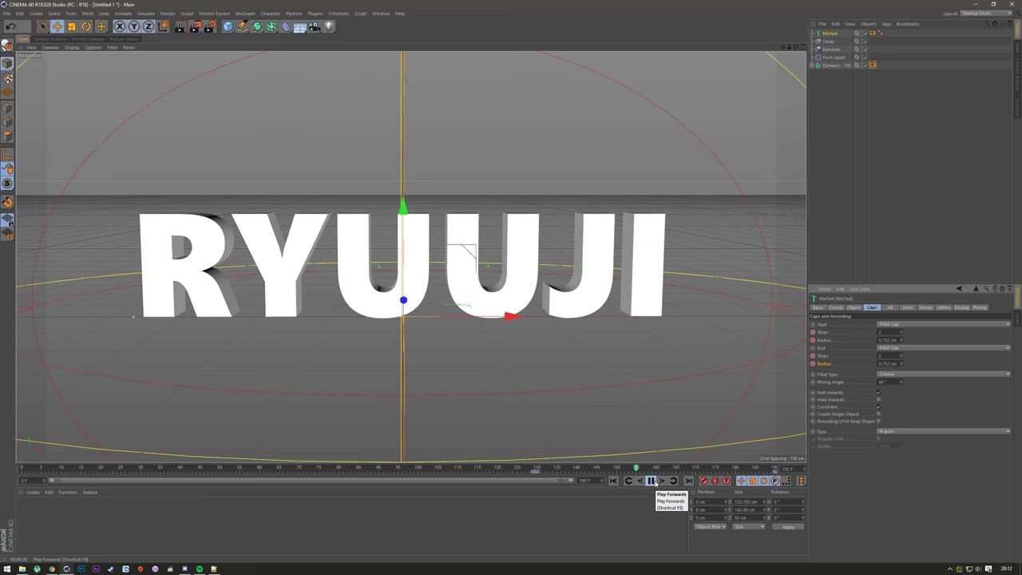
click(652, 480)
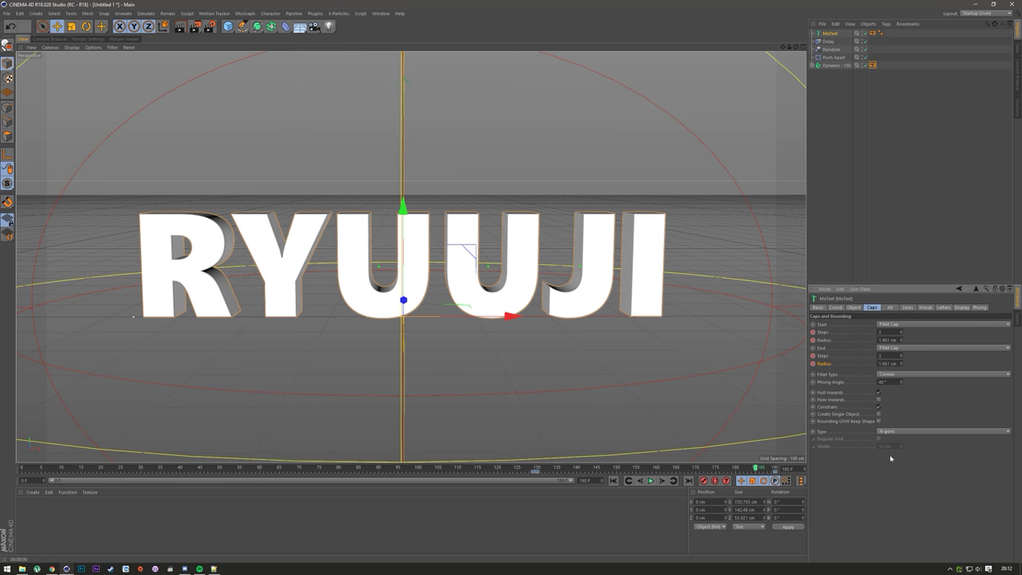
click(771, 473)
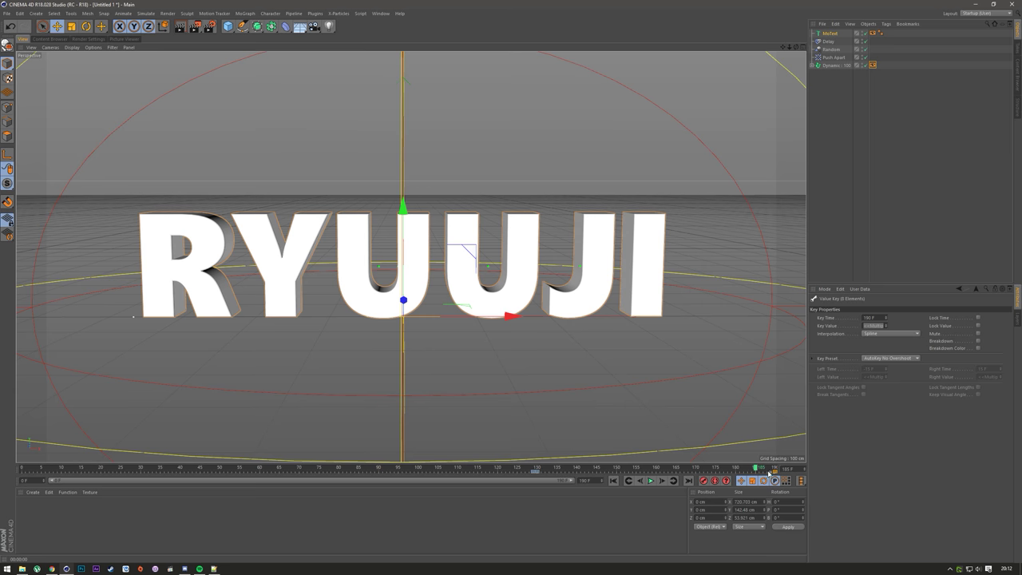
drag(774, 473, 656, 480)
click(652, 481)
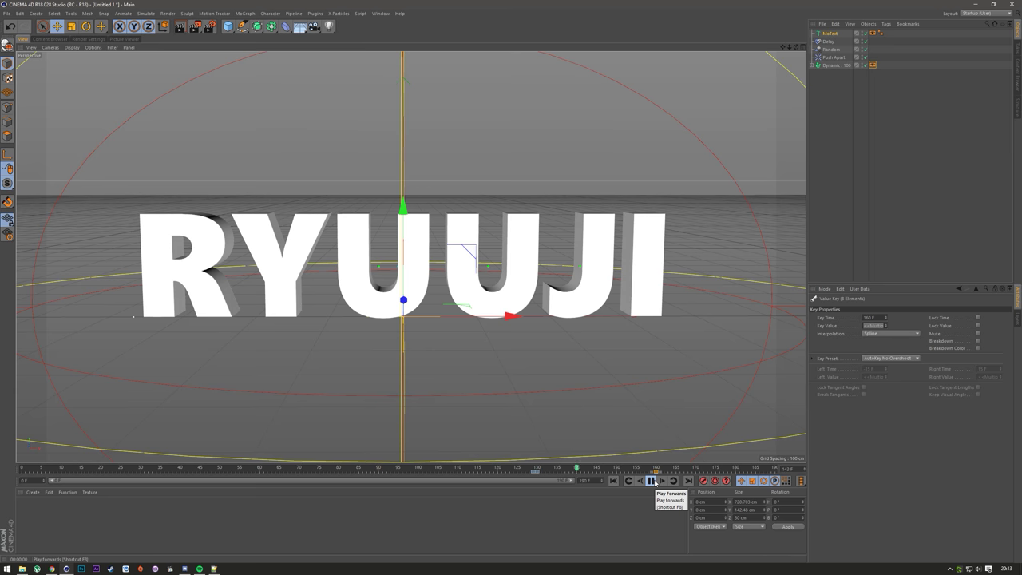
click(652, 480)
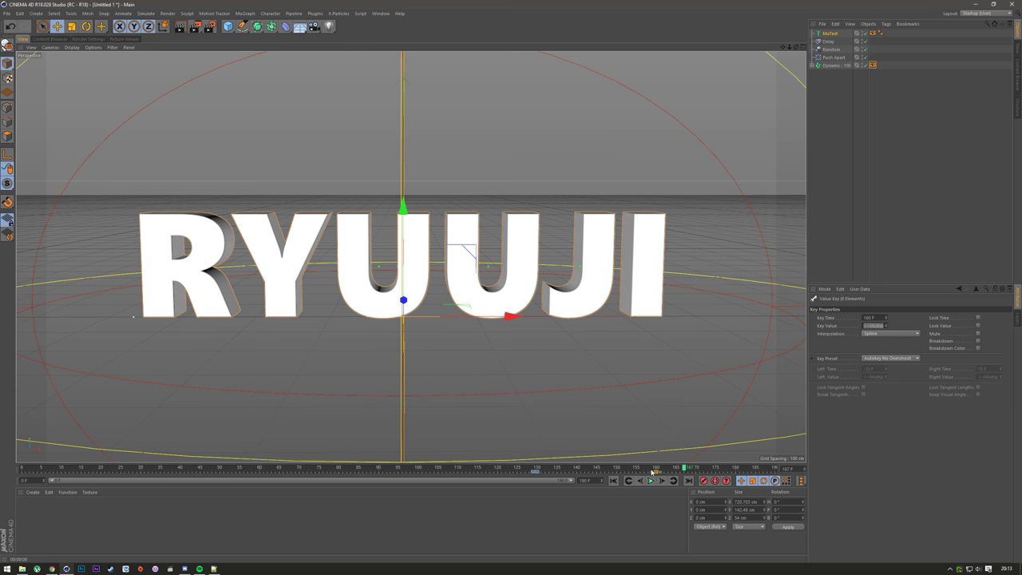
click(380, 13)
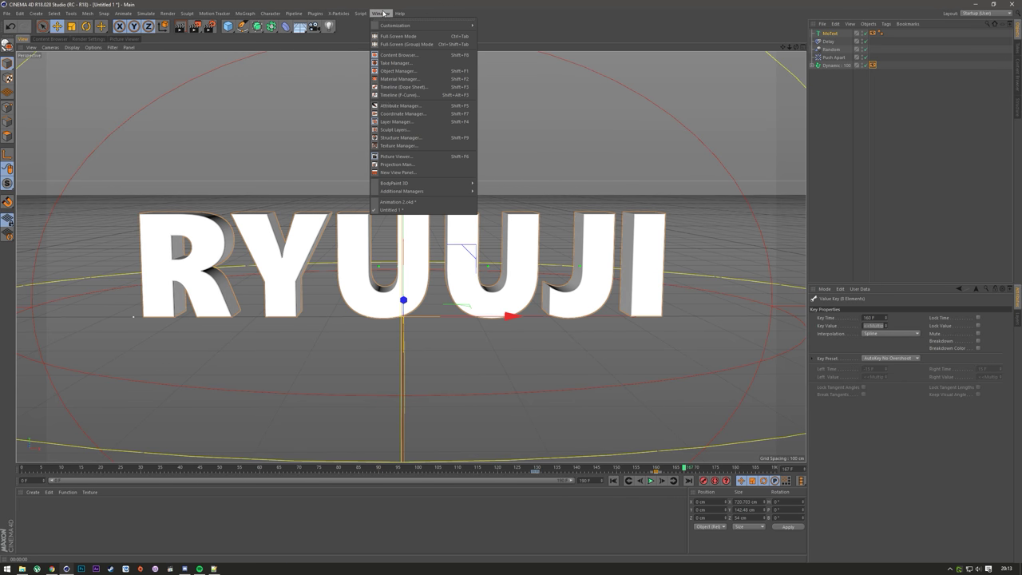
- Glance at the Animation 2.c4d project, then switch back to the Untitled 1 scene
click(400, 202)
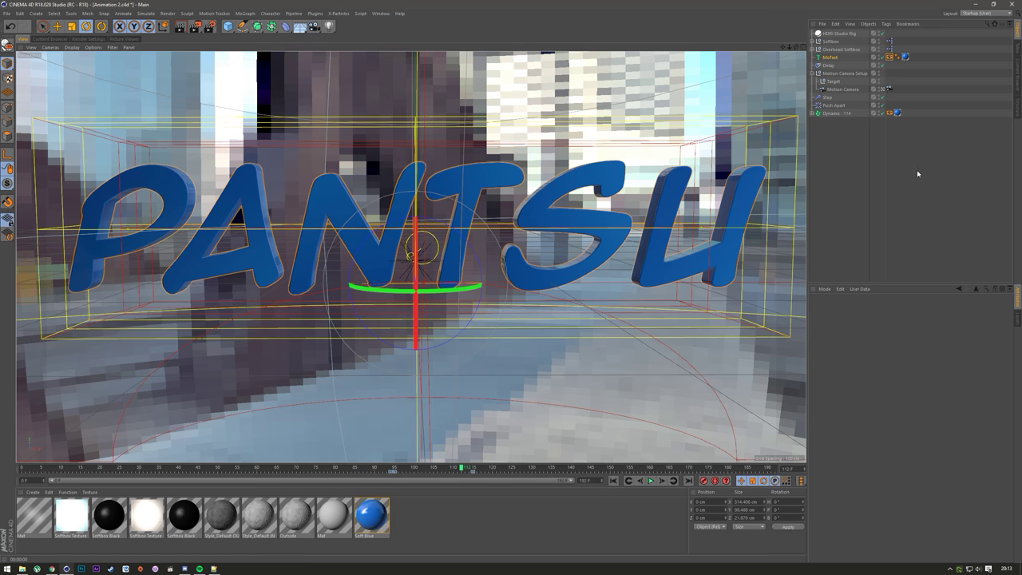
click(381, 13)
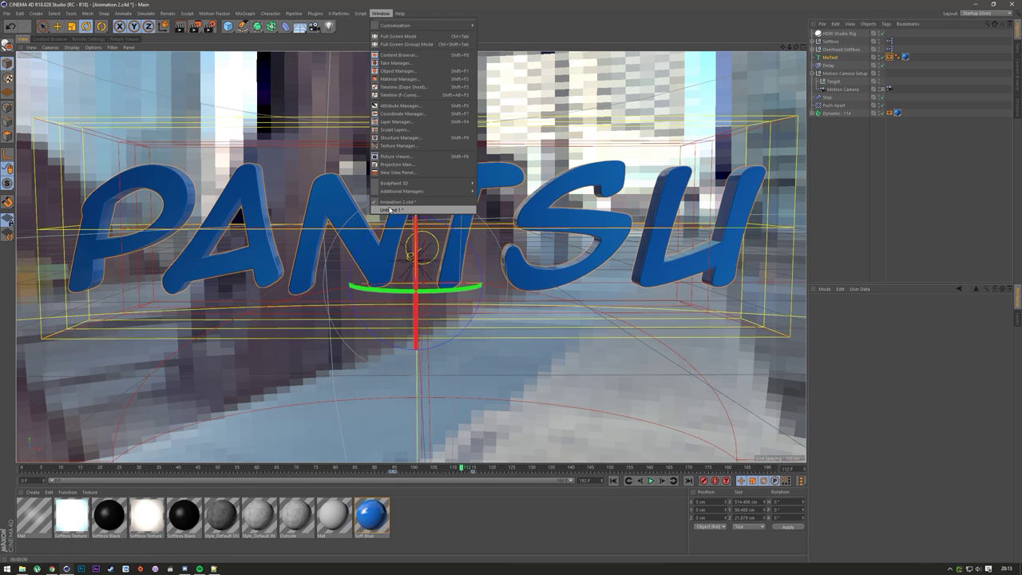
click(390, 209)
click(314, 27)
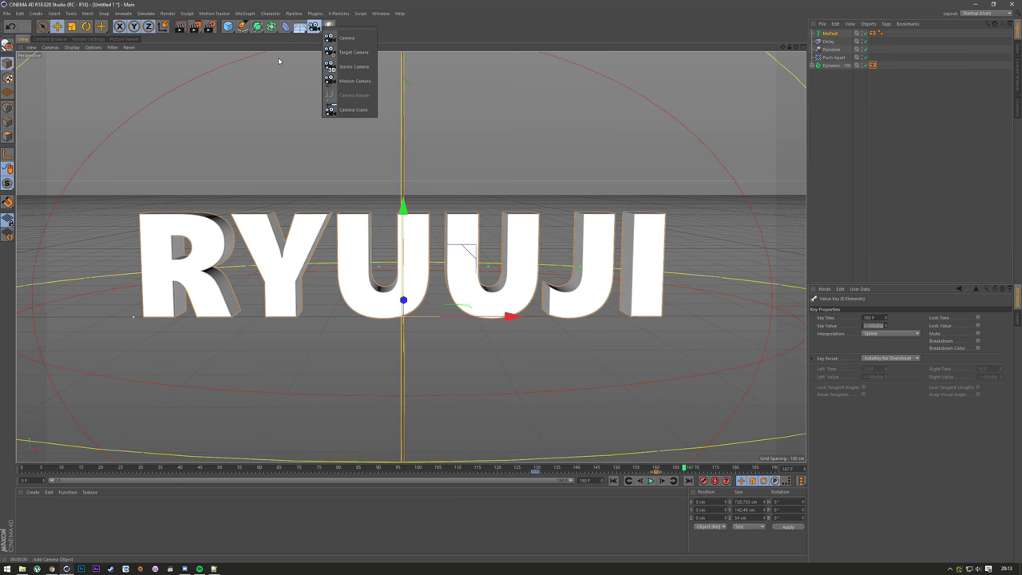
- Add a Motion Camera rig, replace it with a fresh one, and look through its camera
click(344, 81)
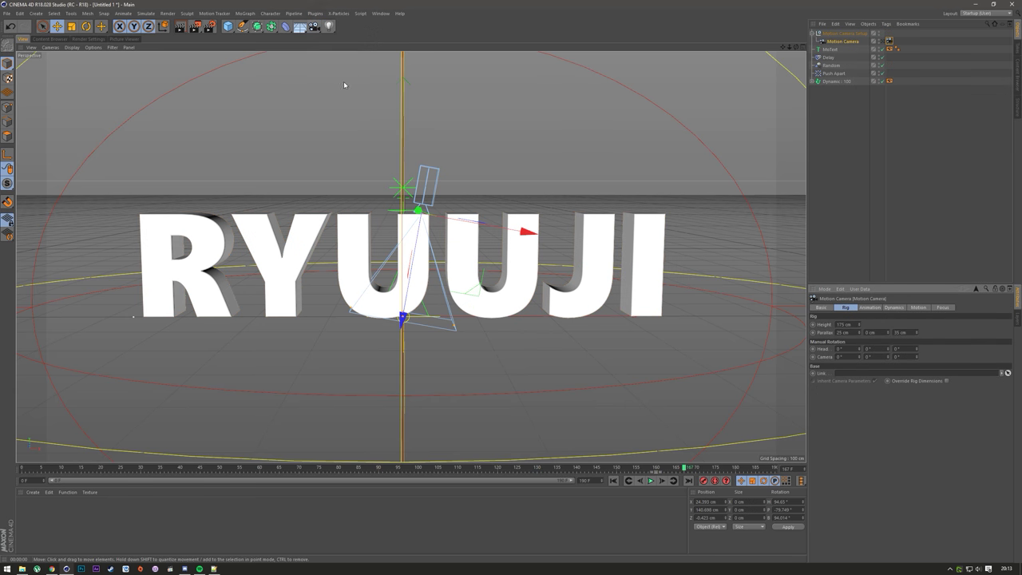
click(828, 159)
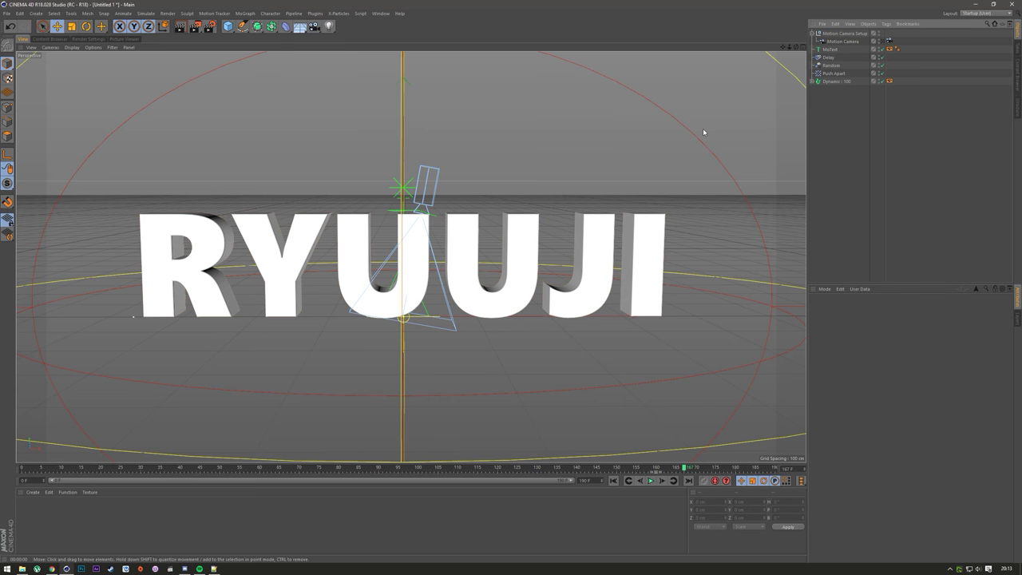
click(838, 34)
key(Delete)
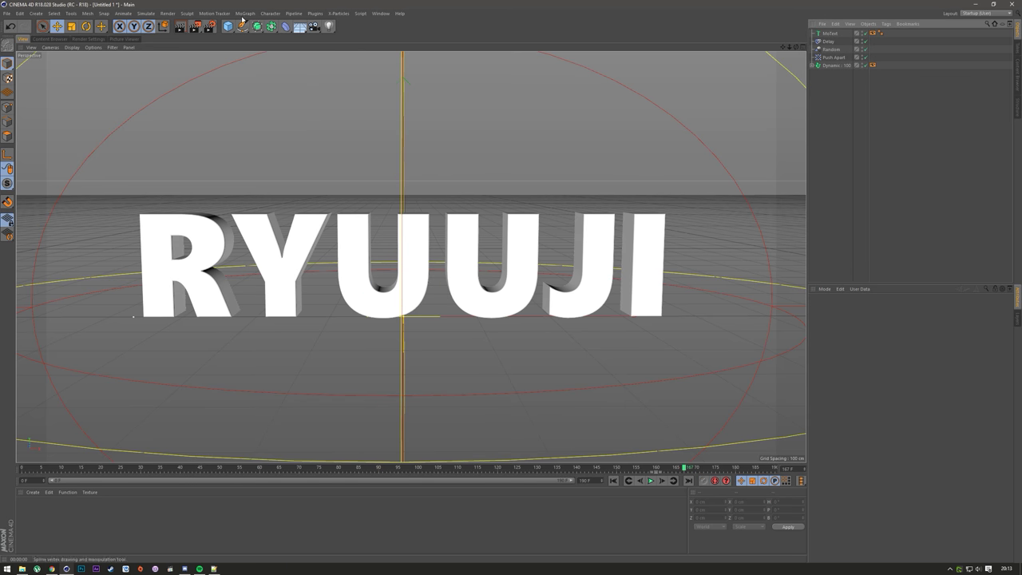
drag(315, 32, 349, 80)
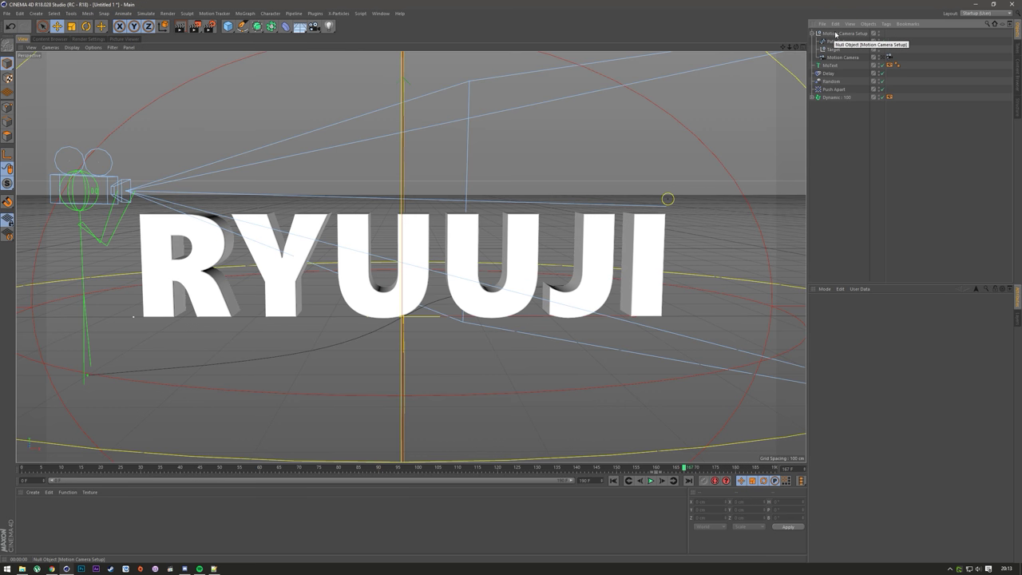
click(884, 58)
- In the Top view, move the Motion Camera Setup and rotate it about 60° to frame the text
click(885, 57)
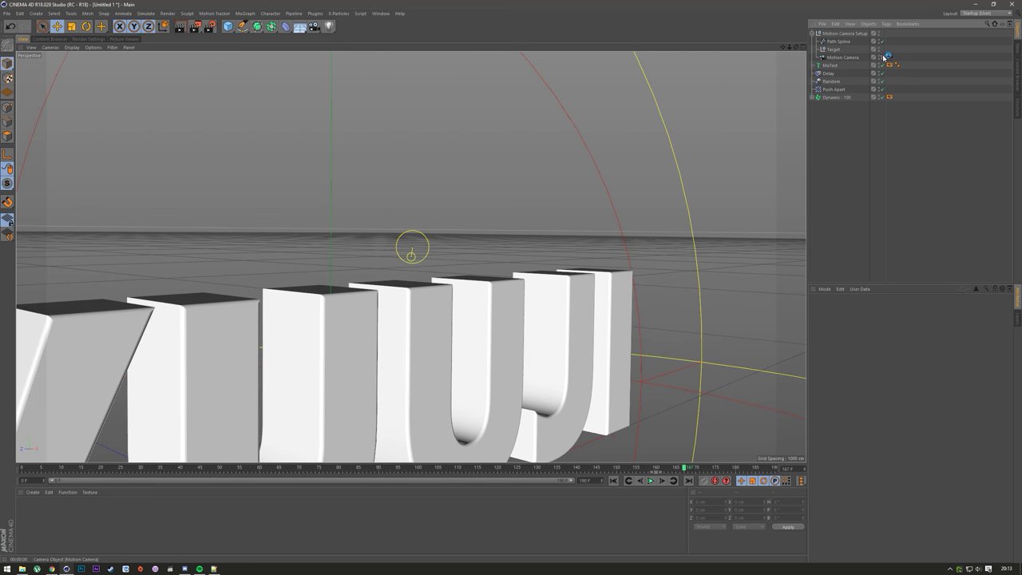
middle_click(591, 207)
middle_click(548, 213)
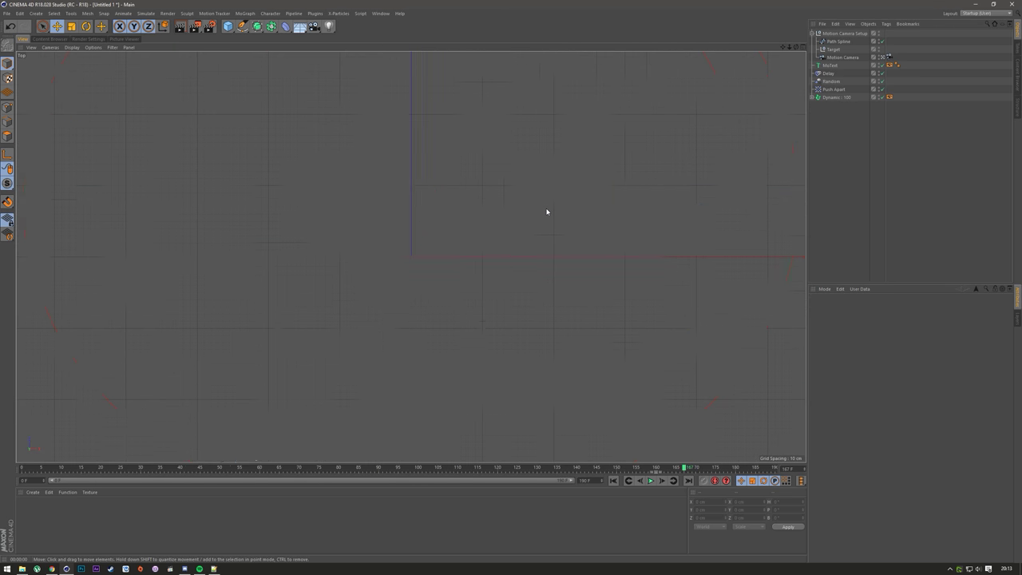
scroll(540, 212, down, 3)
click(595, 160)
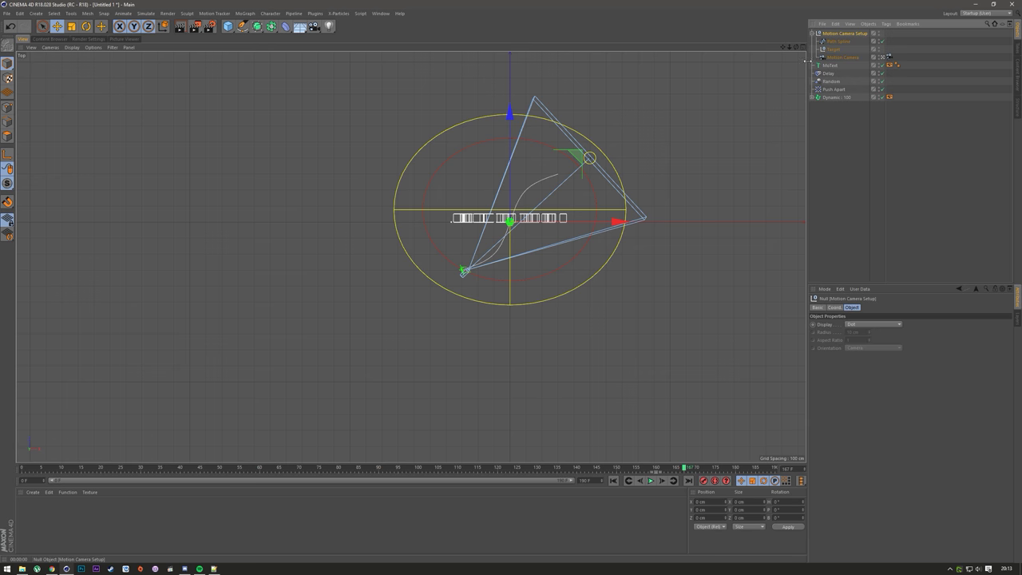
drag(599, 161, 616, 221)
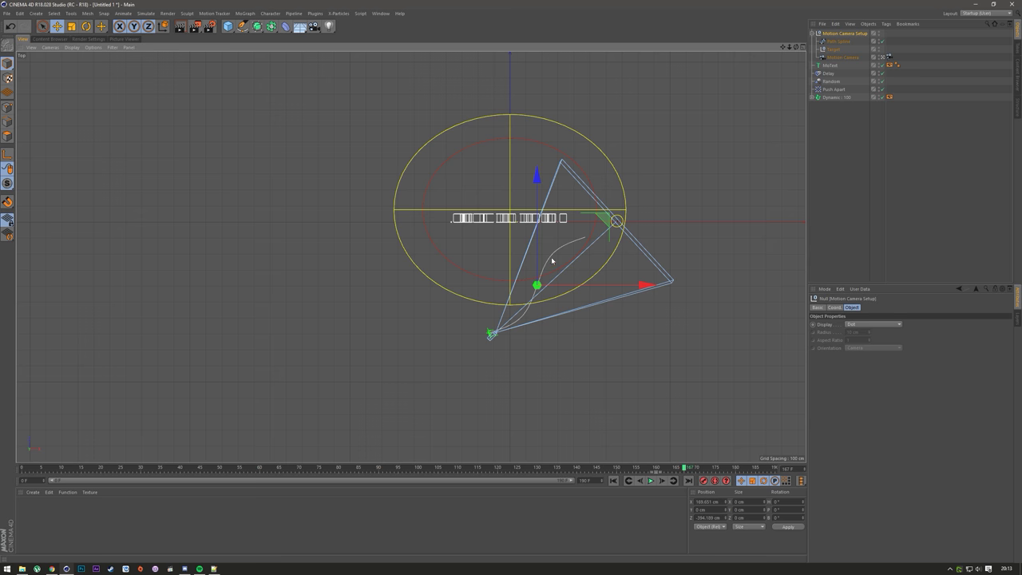
click(86, 26)
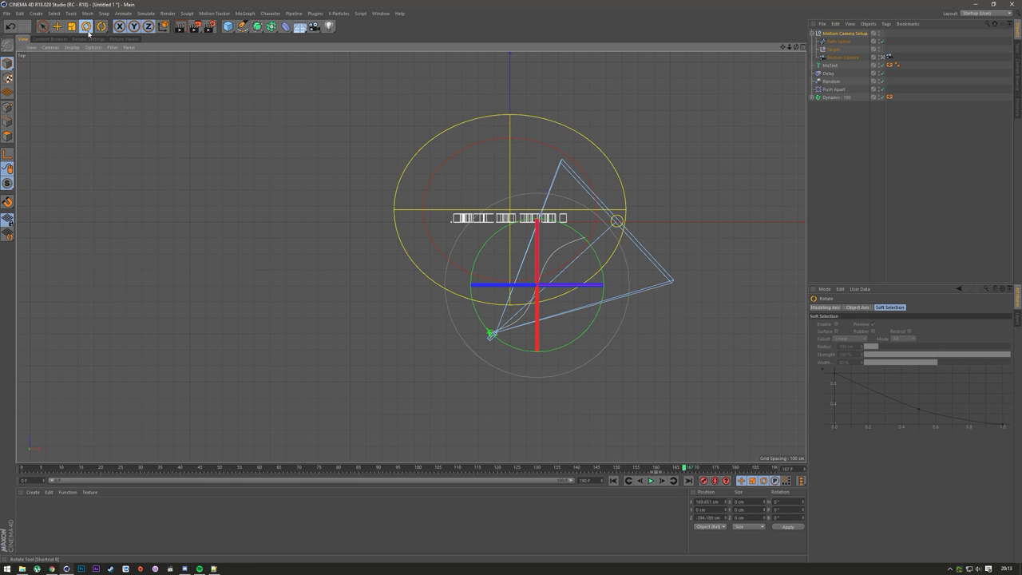
drag(599, 267, 538, 208)
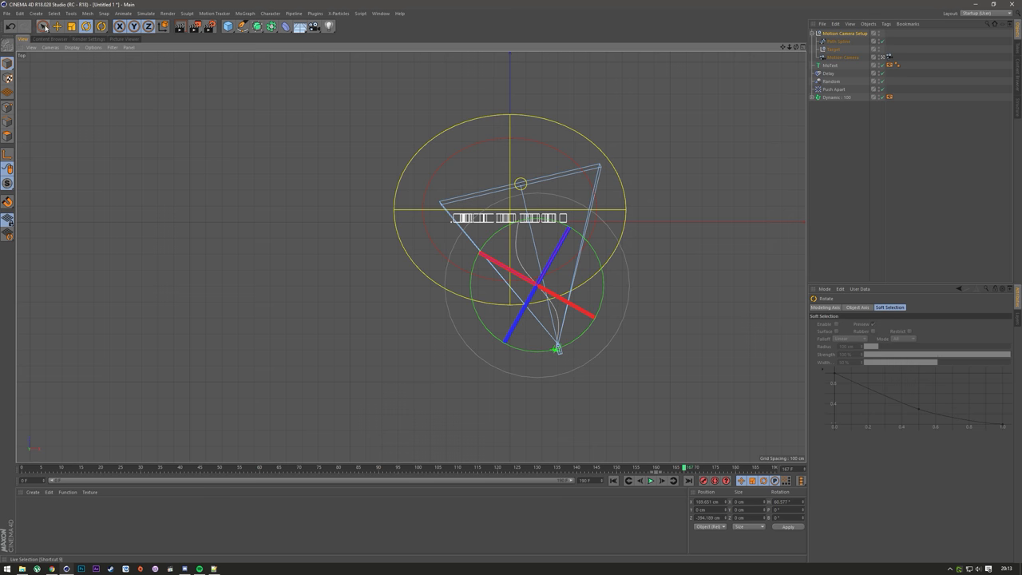
key(e)
drag(516, 189, 495, 190)
- Check the rig in the Right view, then play the animation from the start in Perspective
middle_click(300, 171)
middle_click(300, 171)
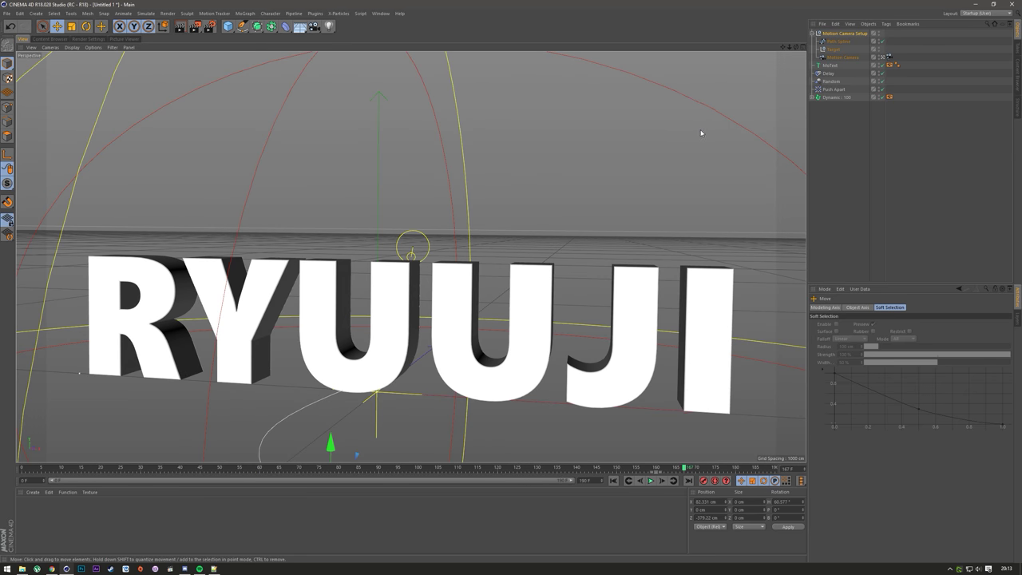
middle_click(295, 232)
middle_click(263, 321)
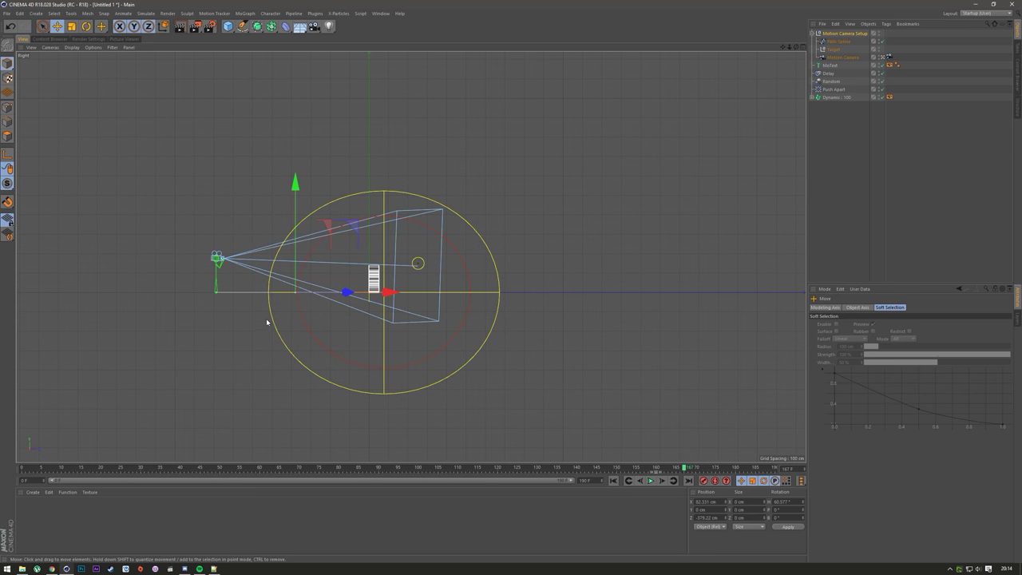
middle_click(279, 217)
middle_click(279, 217)
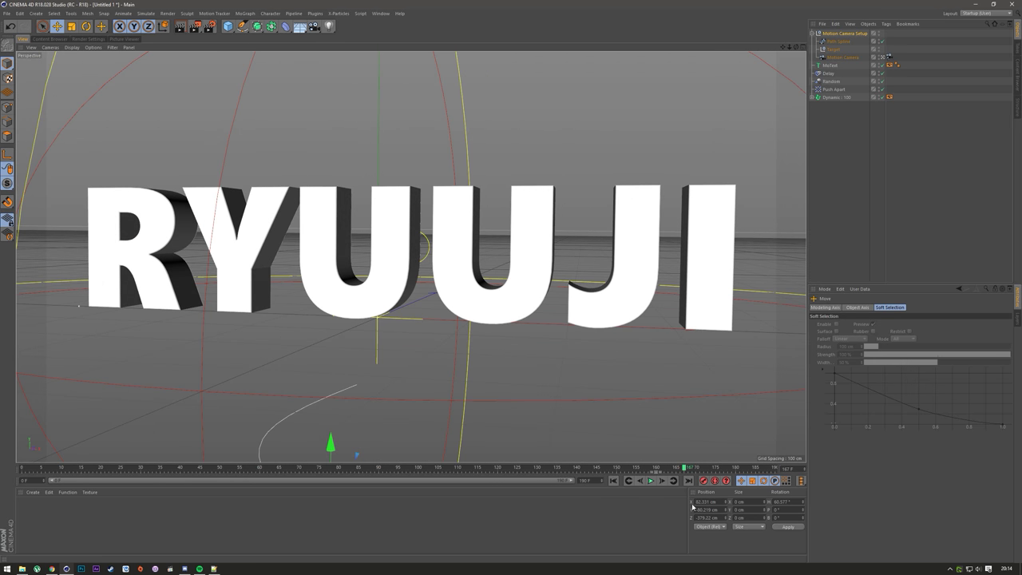
click(613, 480)
click(650, 480)
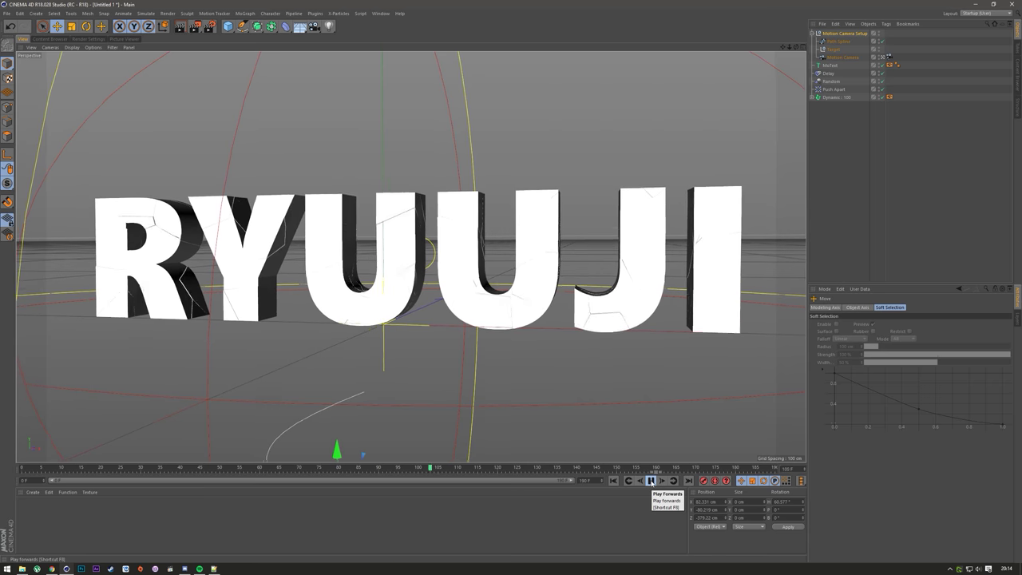
- Pause playback at frame 107 once the text reassembles, and maximize the Right view
click(651, 480)
middle_click(550, 342)
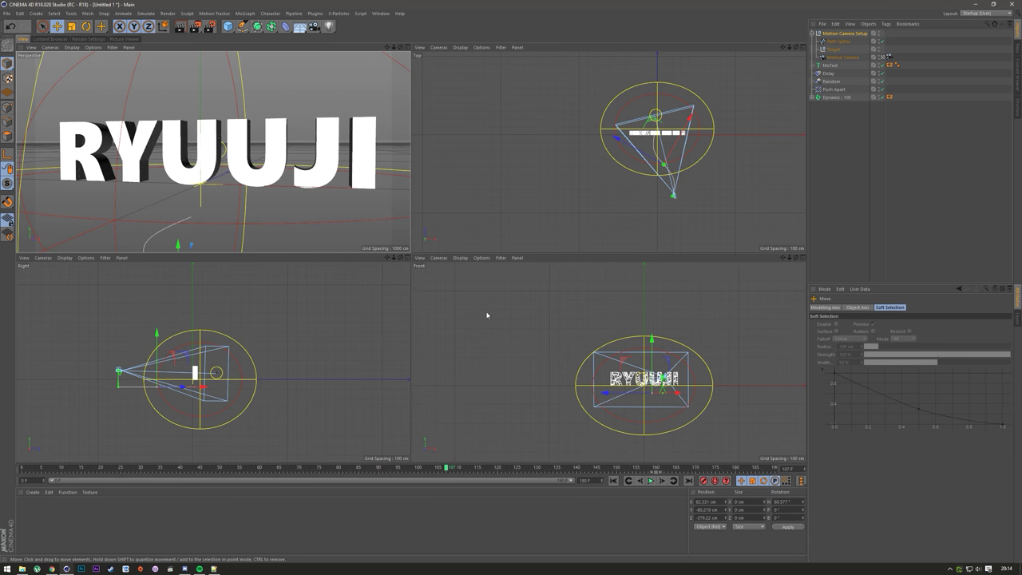
middle_click(286, 327)
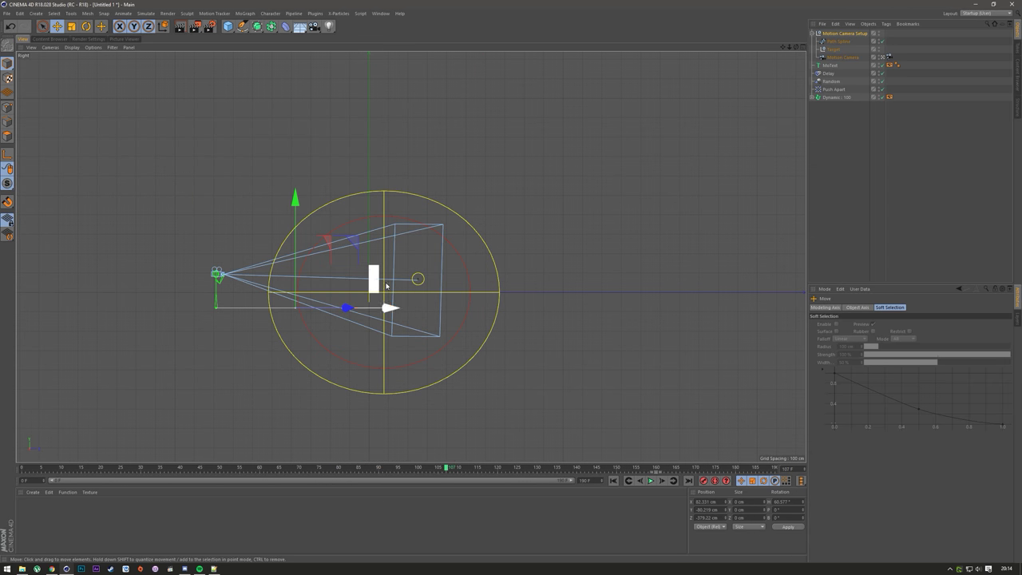
- Select the Motion Camera object and inspect its tag's rig settings
click(848, 58)
click(887, 56)
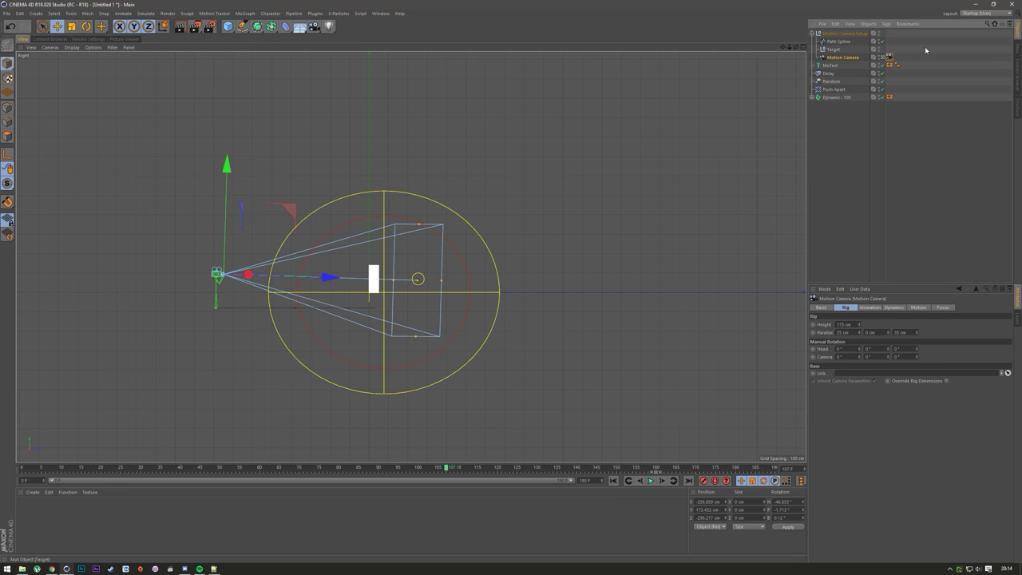
click(821, 233)
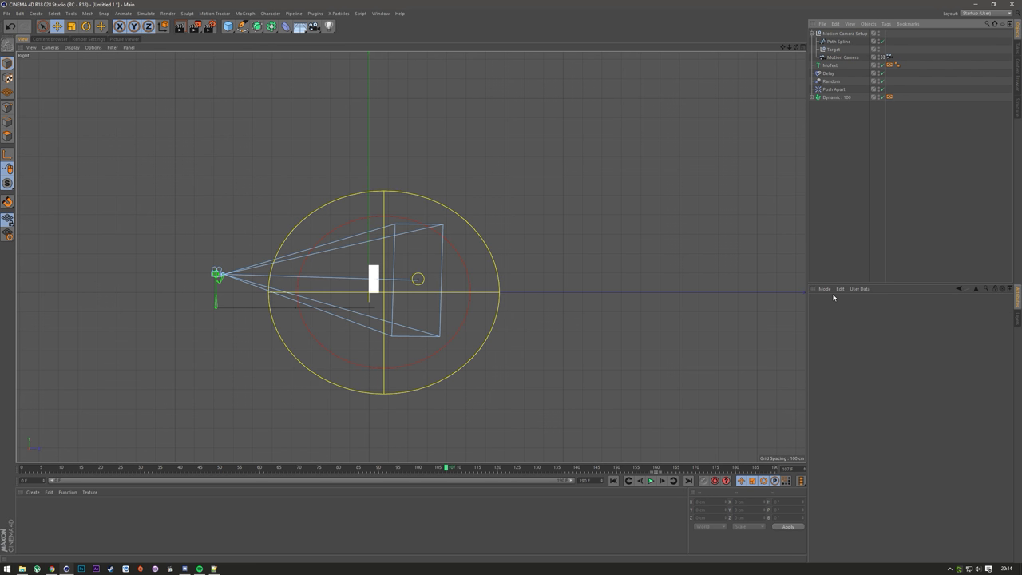
click(840, 57)
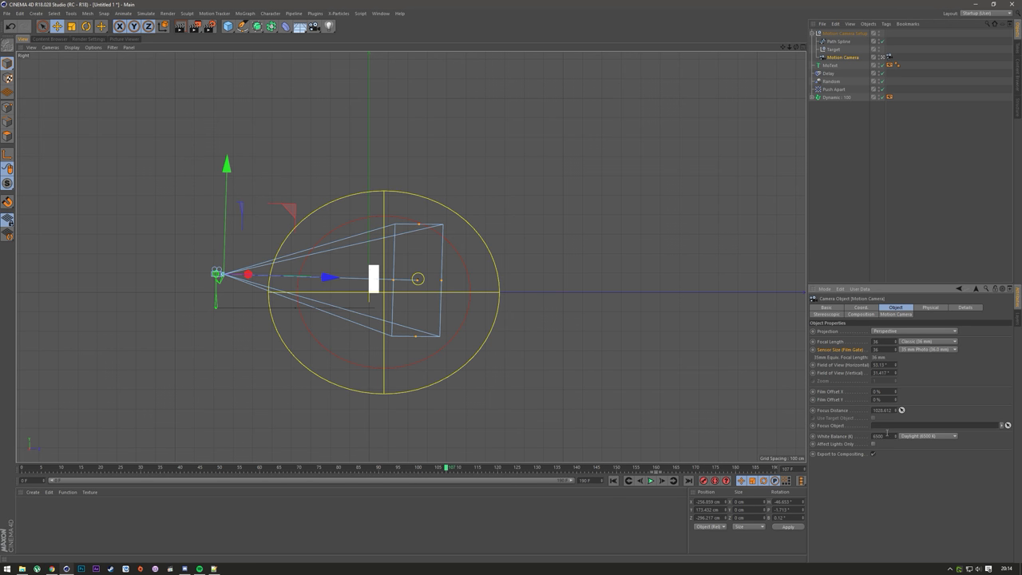
- Page through the Motion Camera tag's settings to its Focus and dolly zoom page
click(895, 314)
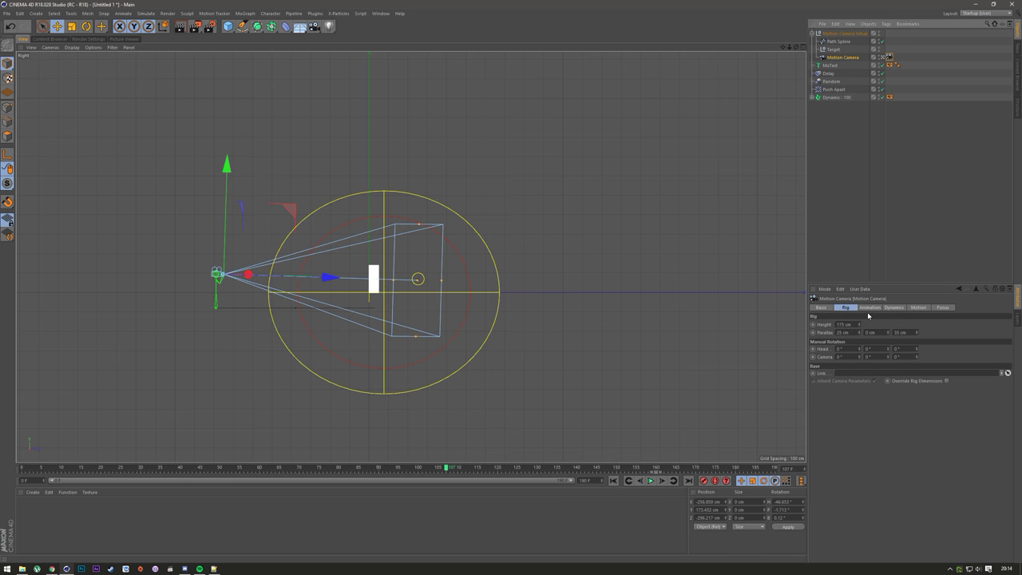
click(870, 307)
click(894, 308)
click(918, 308)
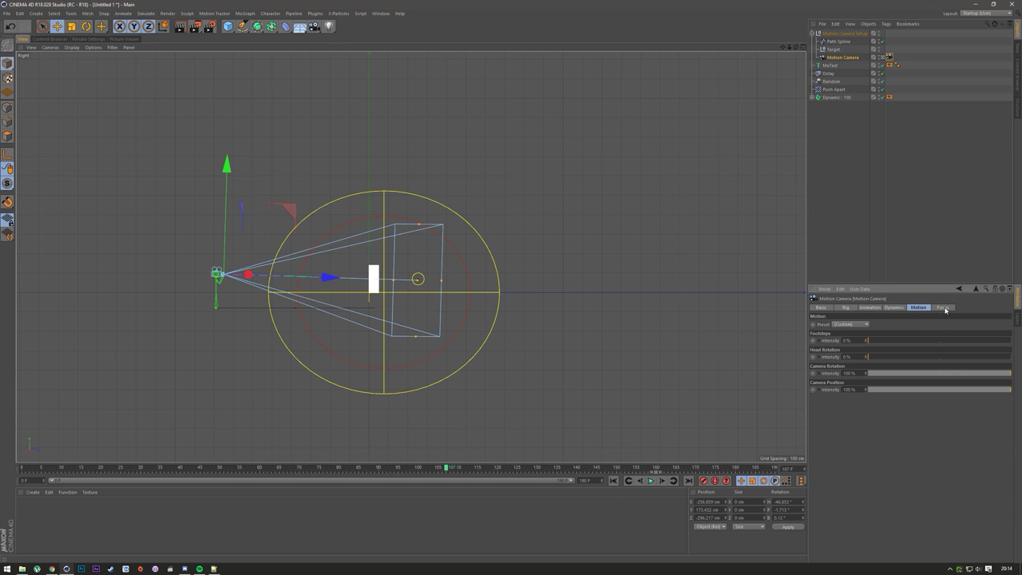
click(943, 308)
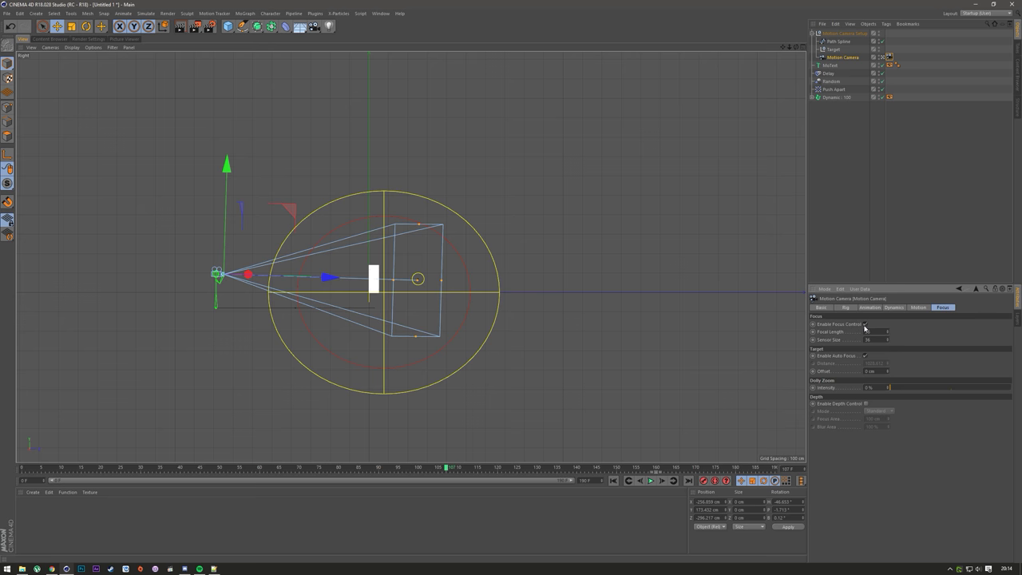
- In perspective view, lower the focal length to 18 mm and preview the dolly zoom
key(F1)
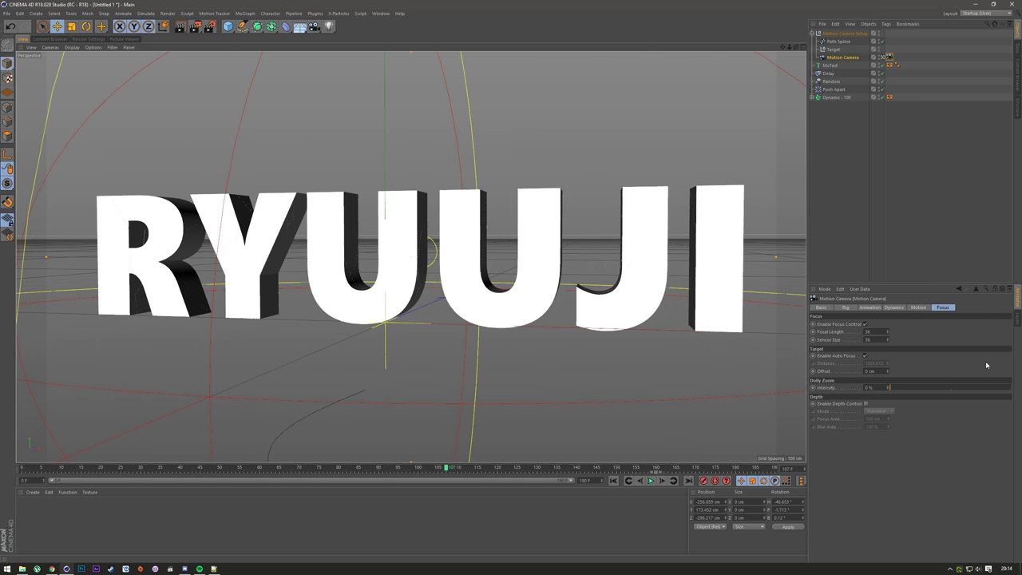
mouse_move(888, 334)
mouse_down()
mouse_move(887, 319)
mouse_move(886, 349)
mouse_up()
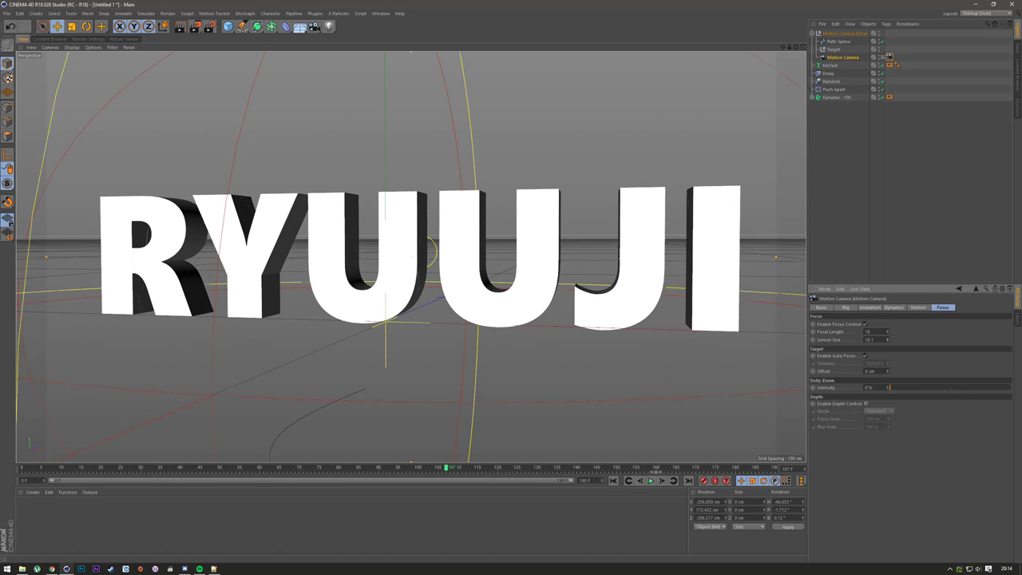
drag(888, 387, 888, 388)
click(49, 38)
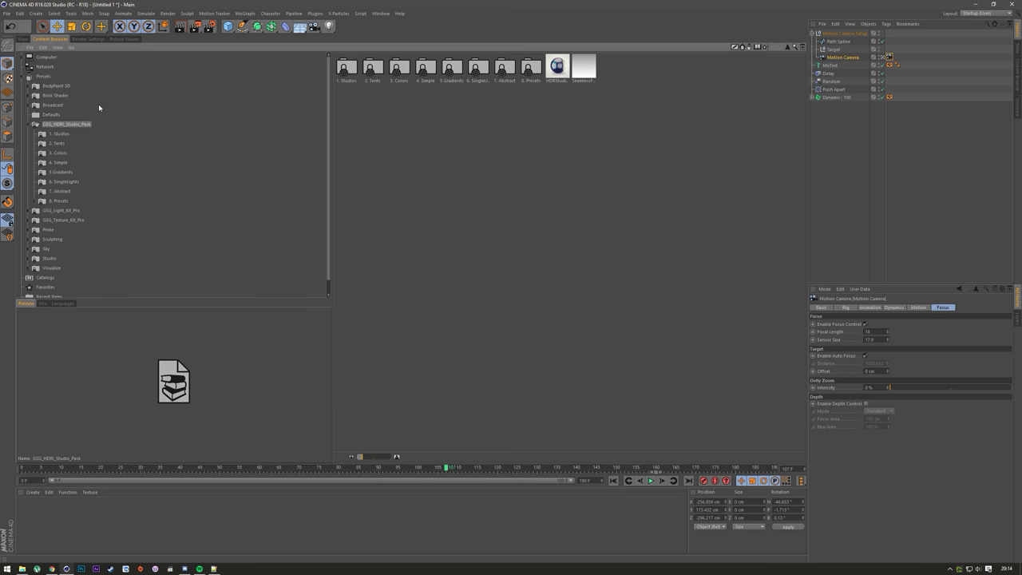
click(24, 39)
click(380, 14)
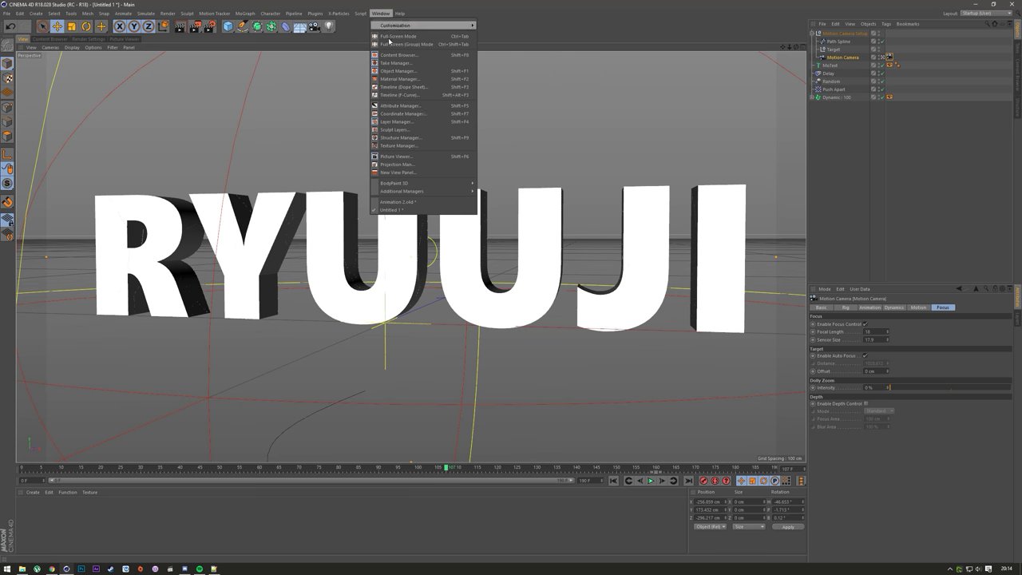
click(403, 202)
middle_click(263, 302)
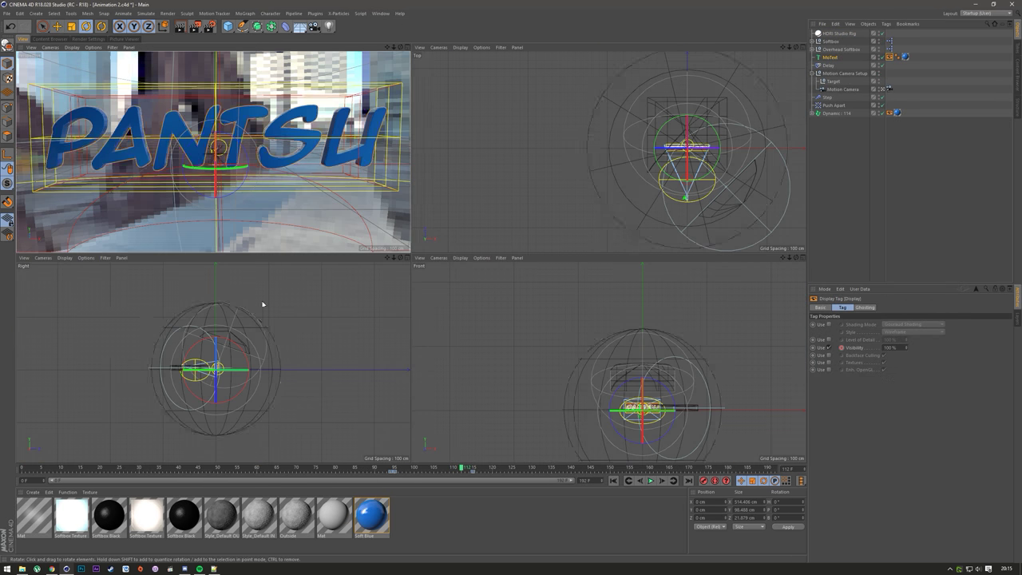
middle_click(315, 315)
scroll(326, 272, up, 2)
scroll(327, 272, up, 5)
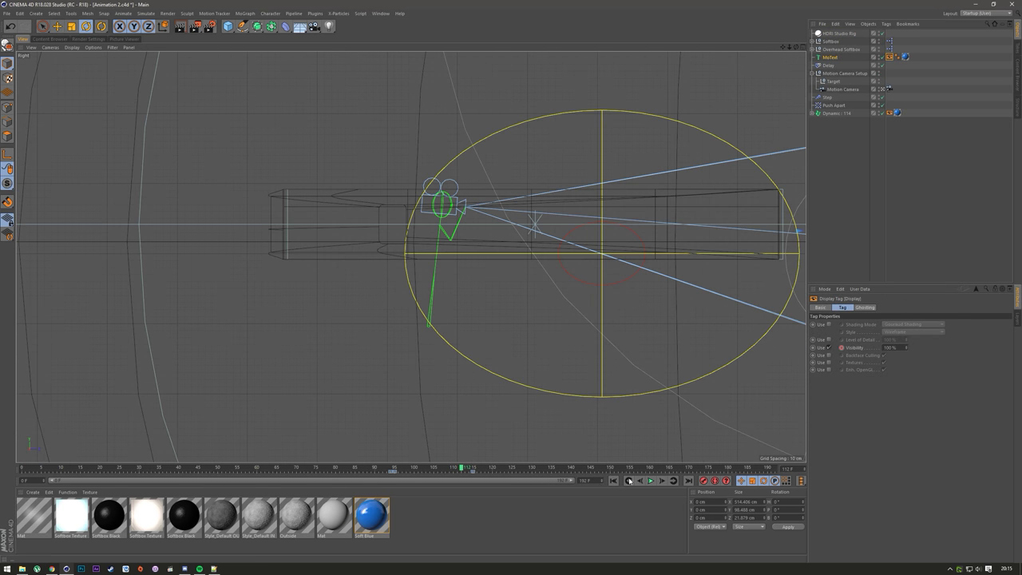
click(613, 480)
scroll(610, 267, down, 5)
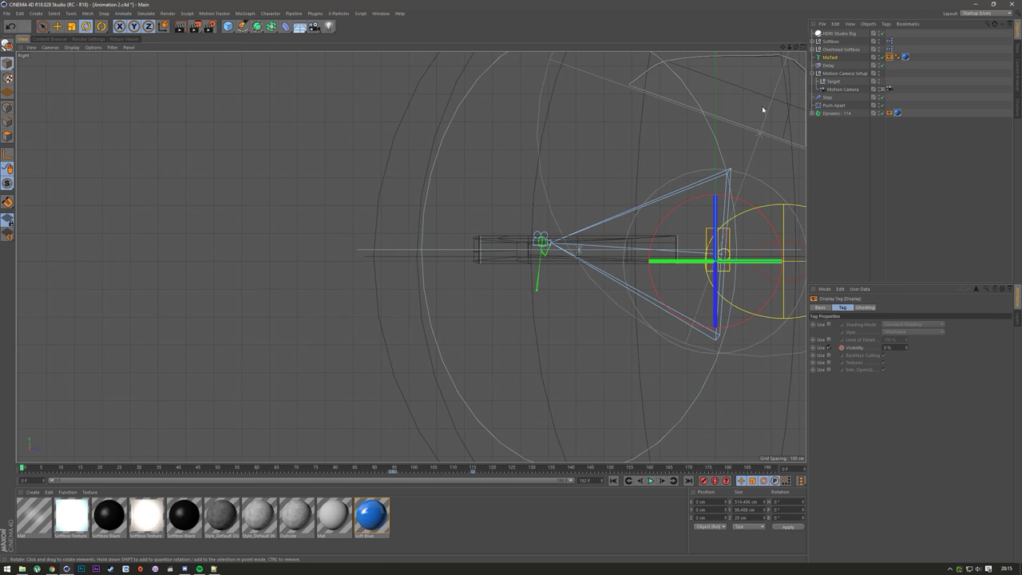
alt+middle_drag(441, 254, 412, 257)
alt+middle_drag(555, 235, 466, 229)
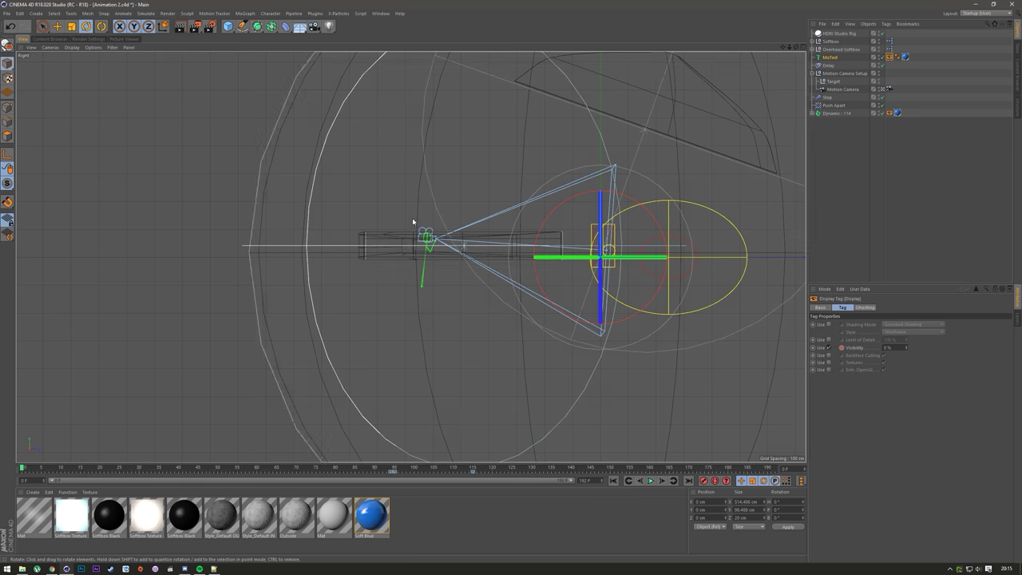
click(651, 480)
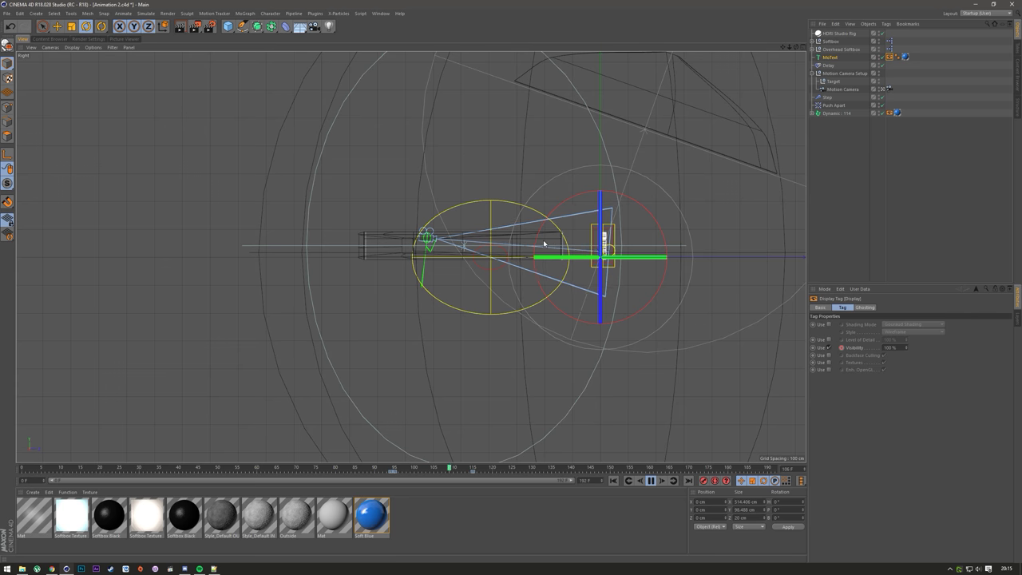
middle_click(262, 213)
middle_click(262, 212)
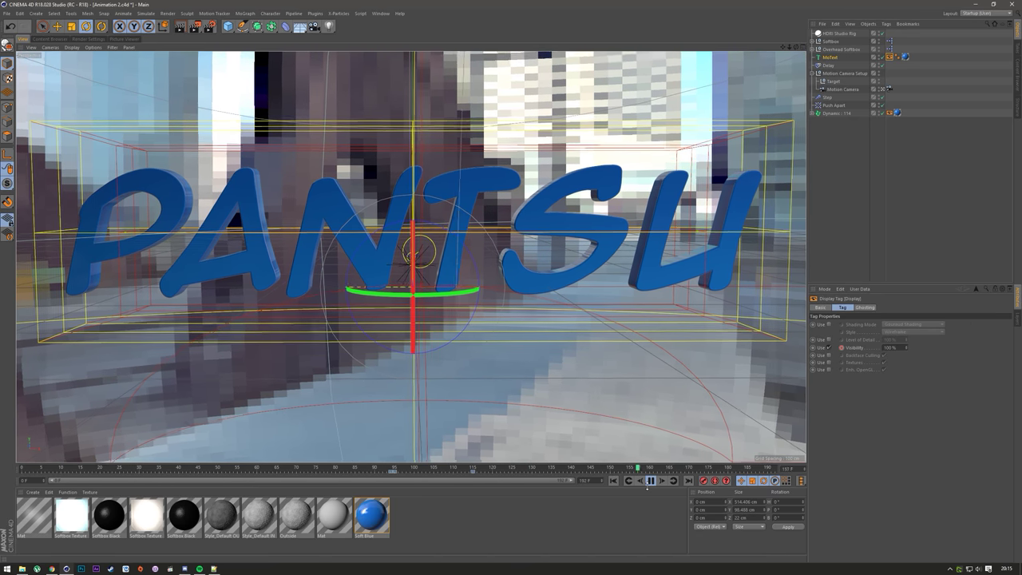
click(650, 481)
click(614, 480)
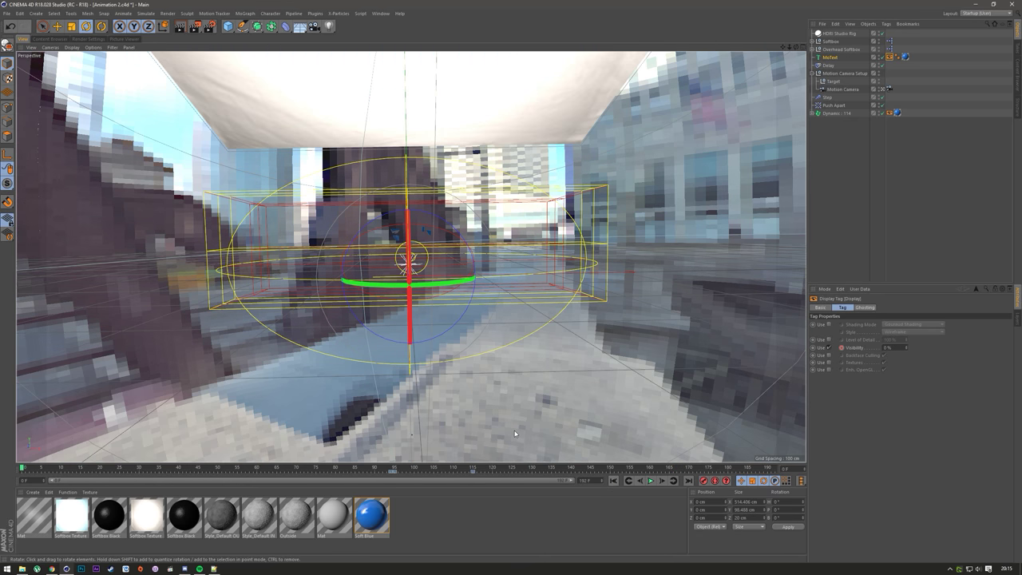
click(833, 194)
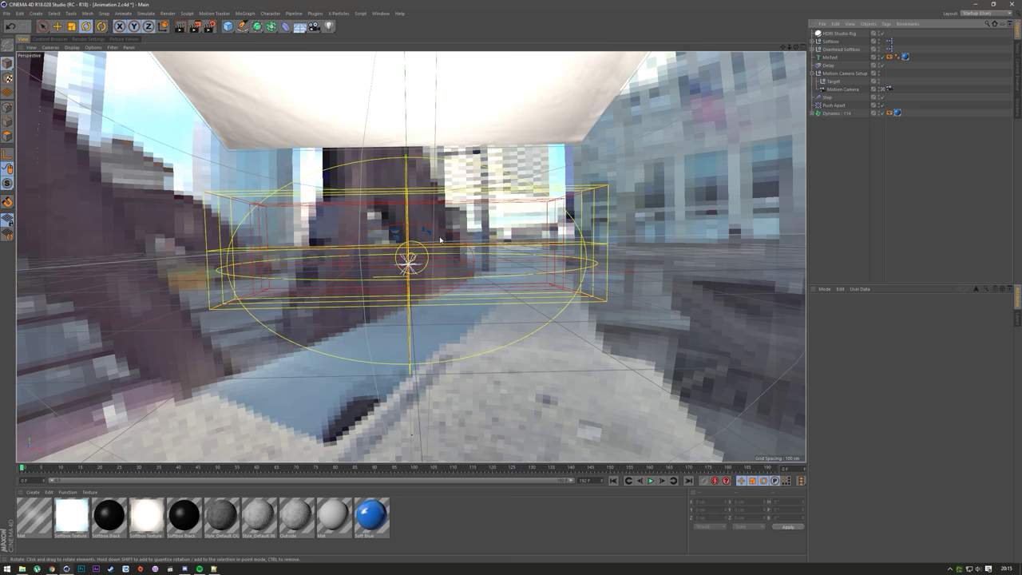
middle_click(278, 192)
middle_click(276, 192)
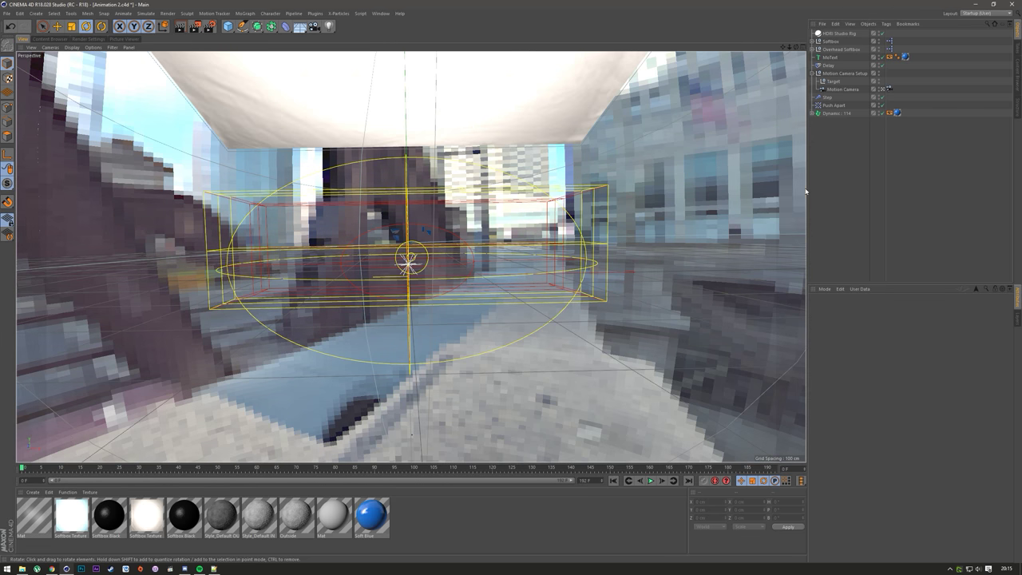
click(883, 89)
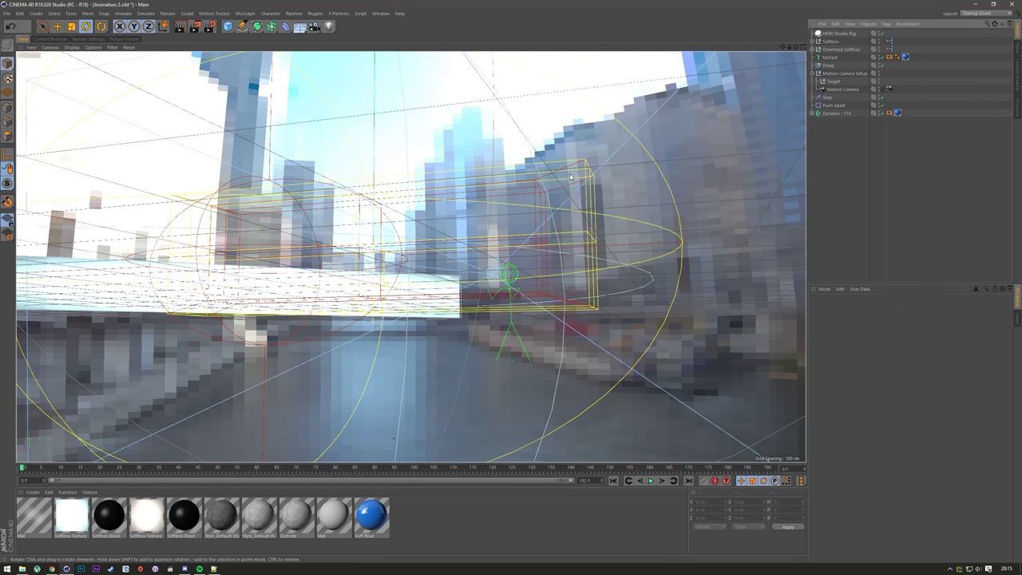
click(381, 13)
click(394, 210)
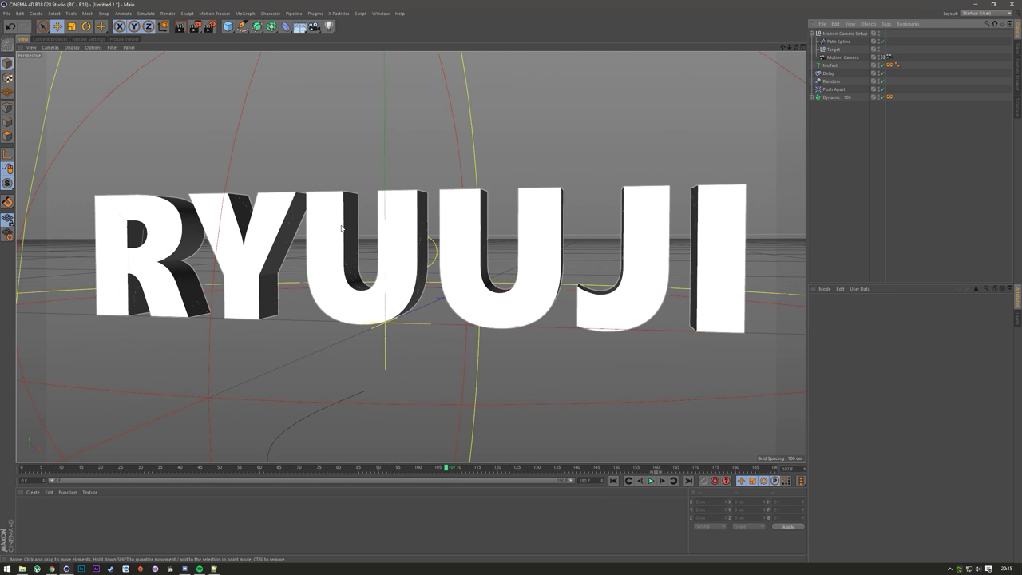
- Render a preview, then set output to 1920 x 1200 with HDTV (16:9) aspect, giving 1920x1080
key(ctrl+r)
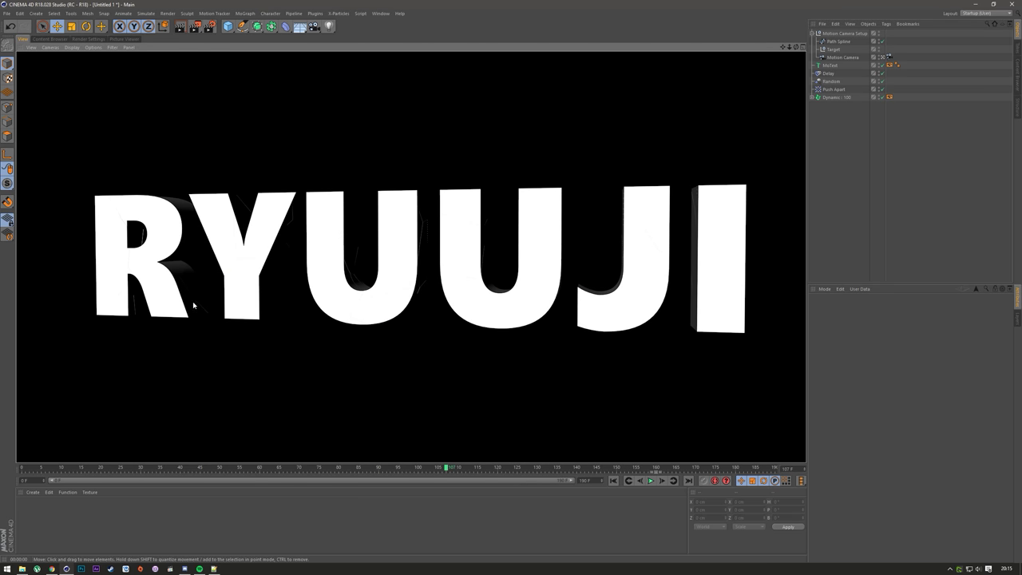
click(50, 38)
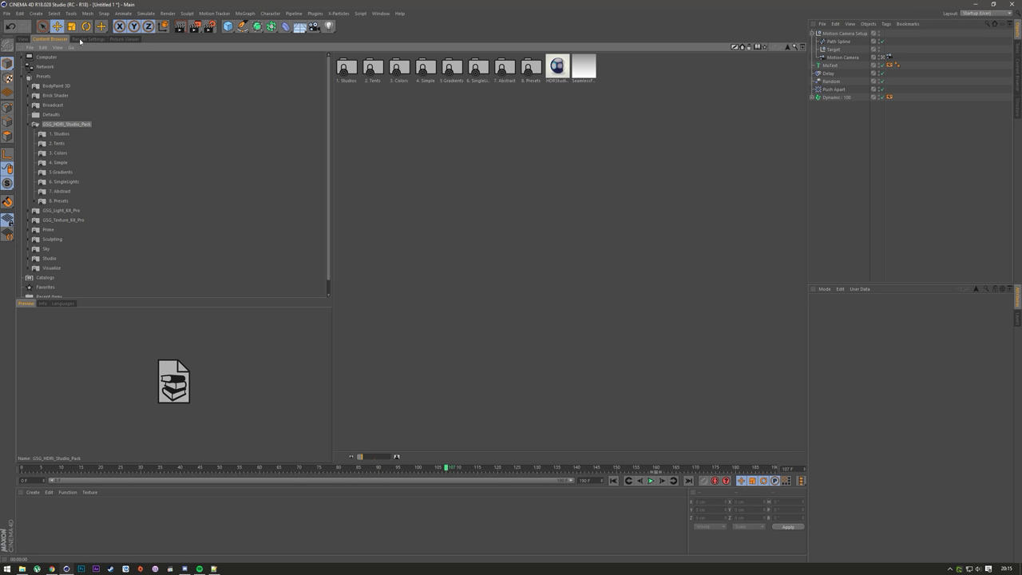
click(90, 39)
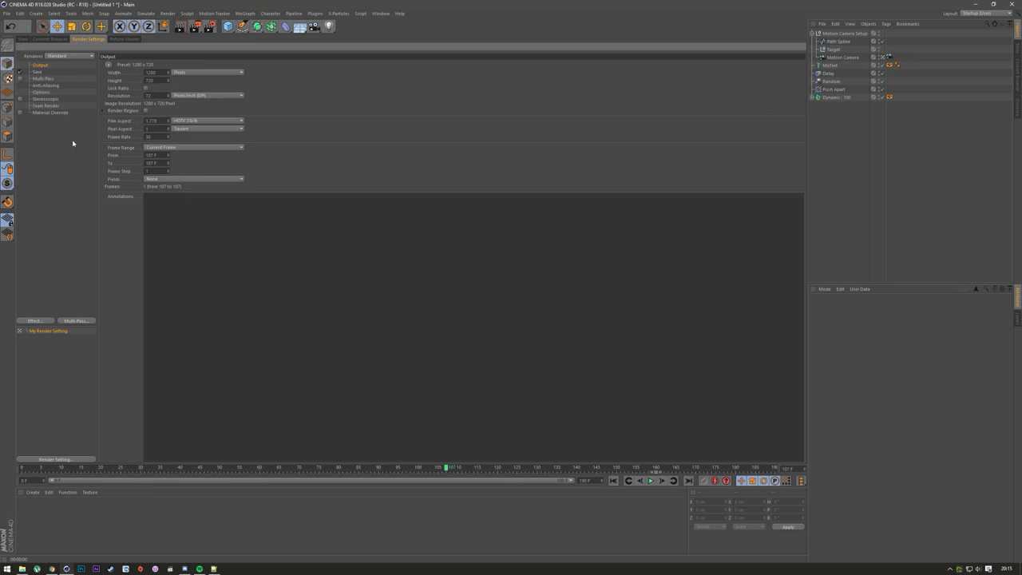
click(108, 65)
mouse_move(120, 73)
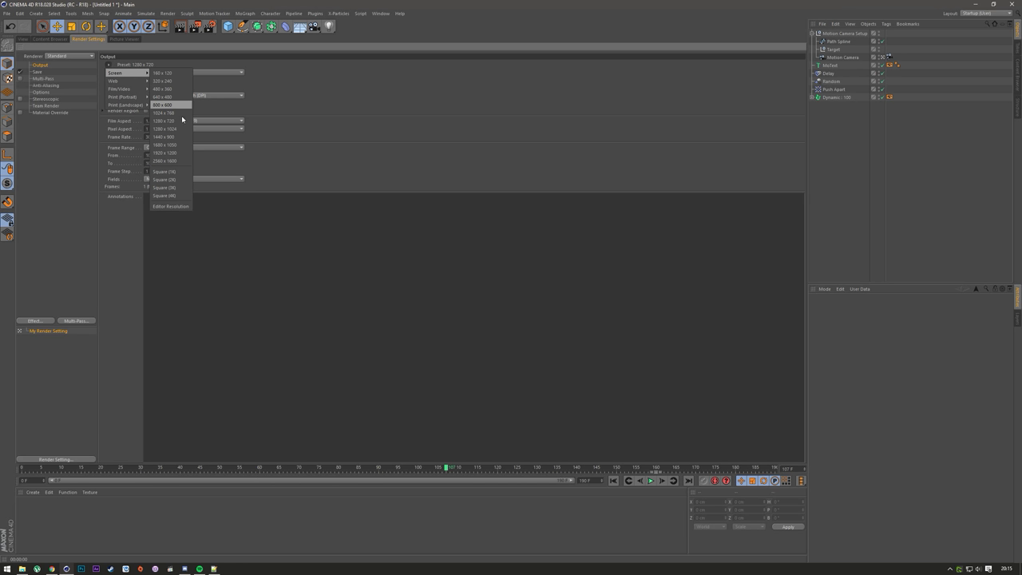
click(183, 152)
click(196, 122)
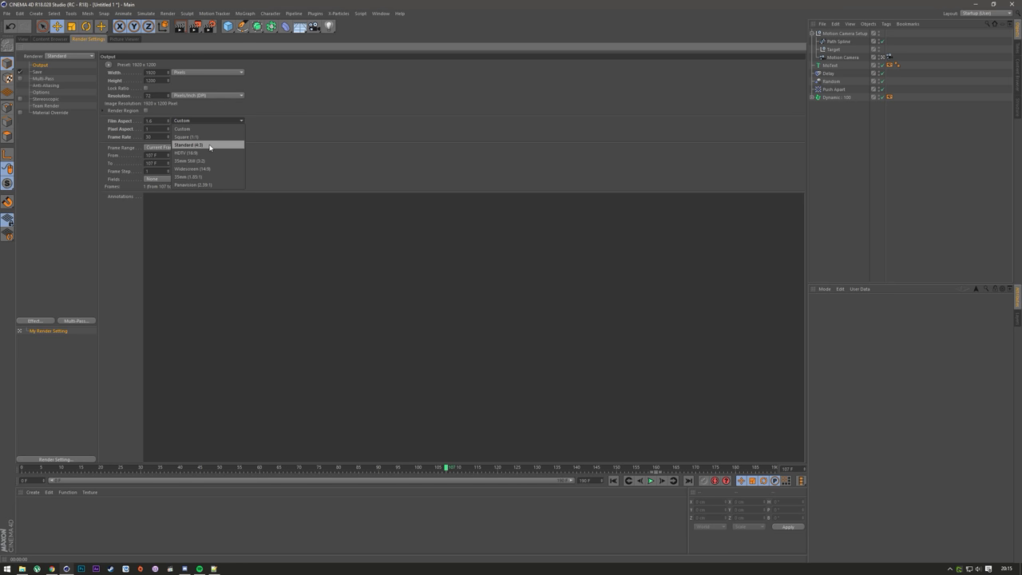
click(212, 152)
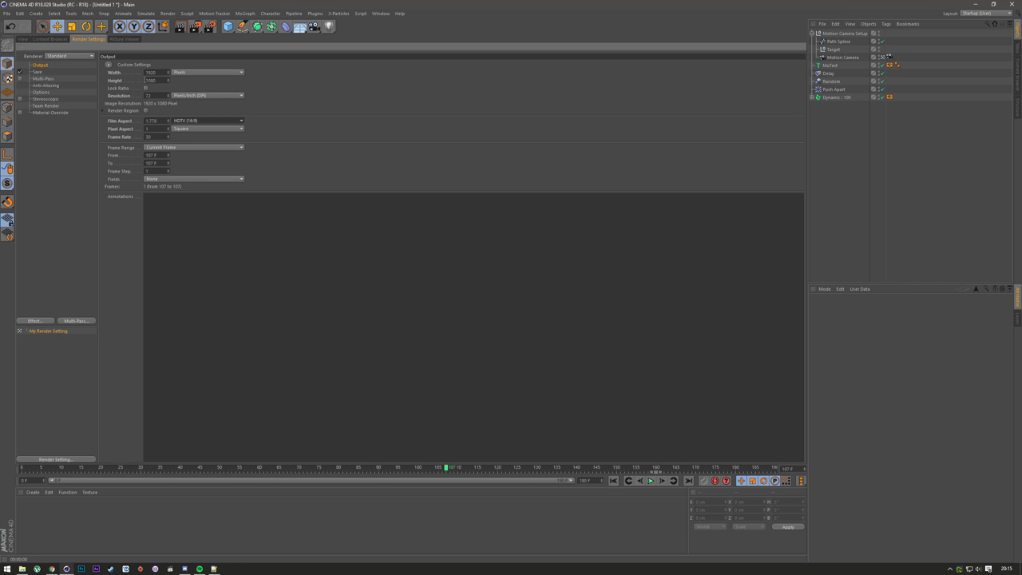
- Set the save format to AVI Movie and include an alpha channel
click(35, 72)
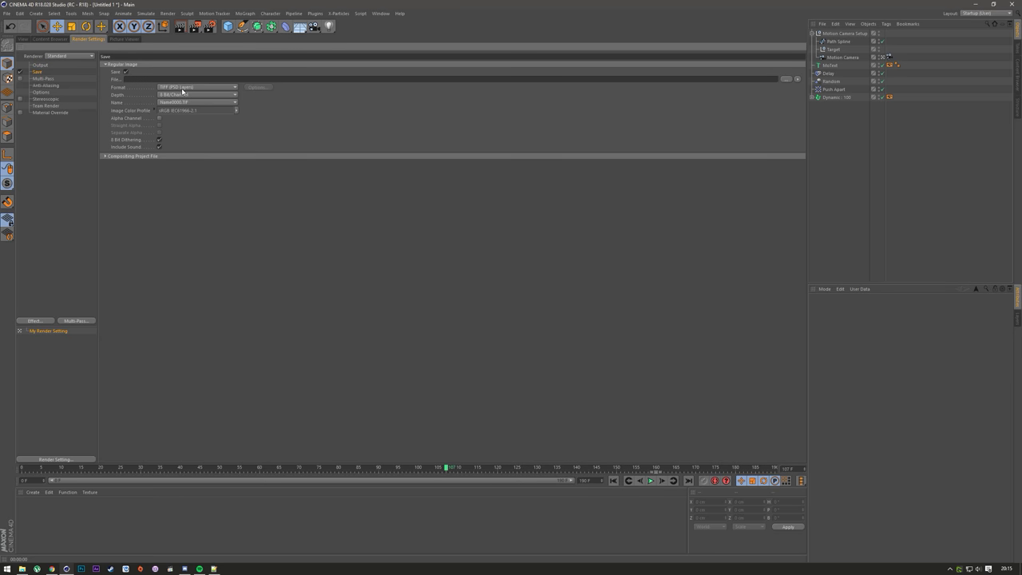
click(197, 87)
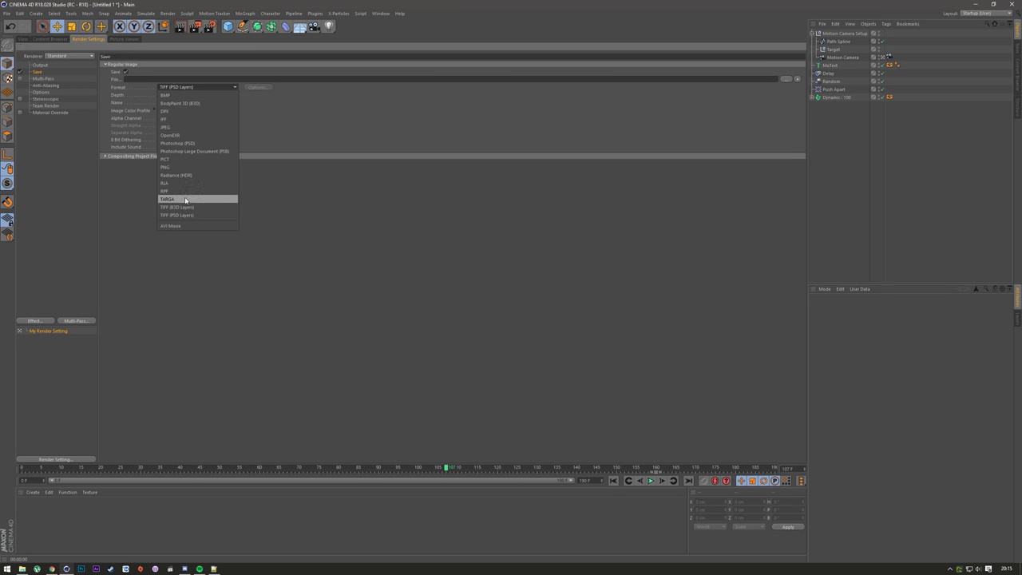
click(189, 226)
click(159, 118)
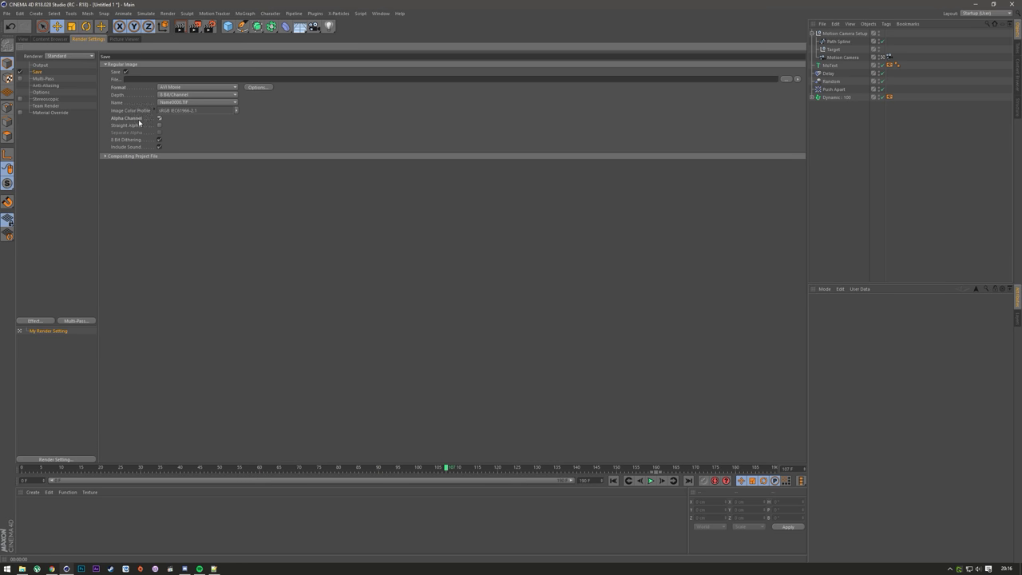
- Set anti-aliasing to Best with a 2x2 minimum and 4x4 maximum level
click(53, 86)
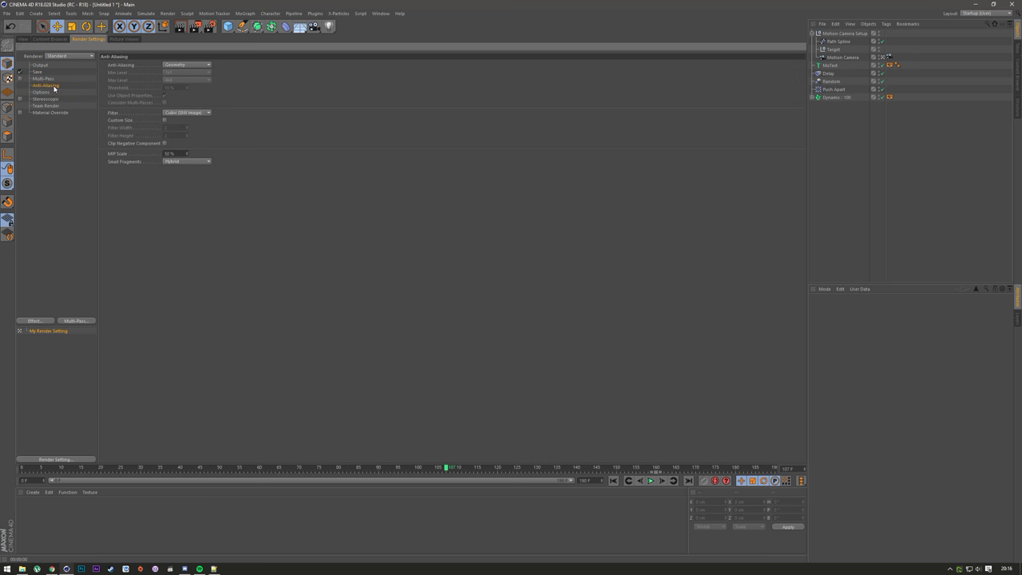
click(185, 67)
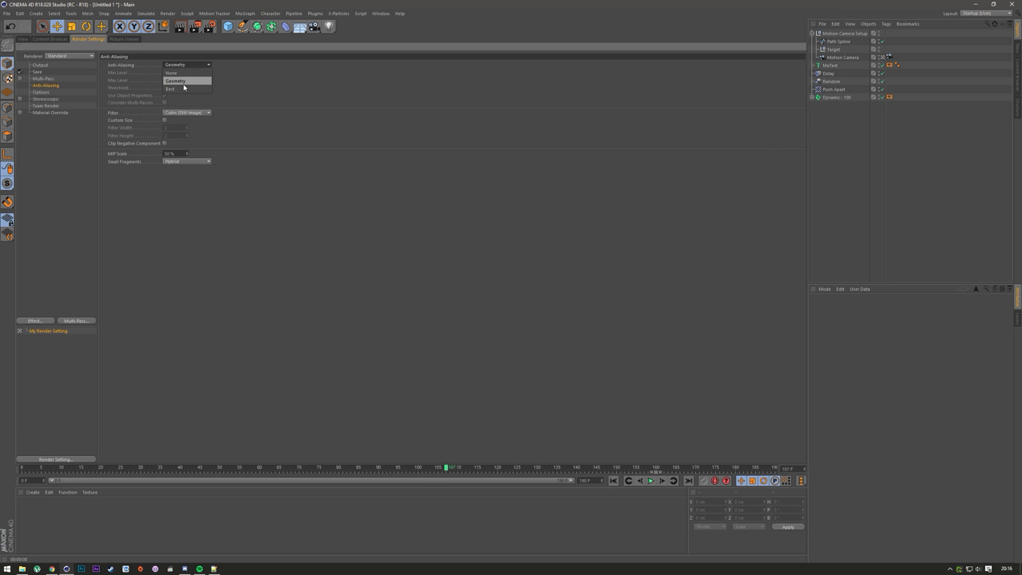
click(184, 64)
click(184, 64)
click(185, 88)
click(185, 72)
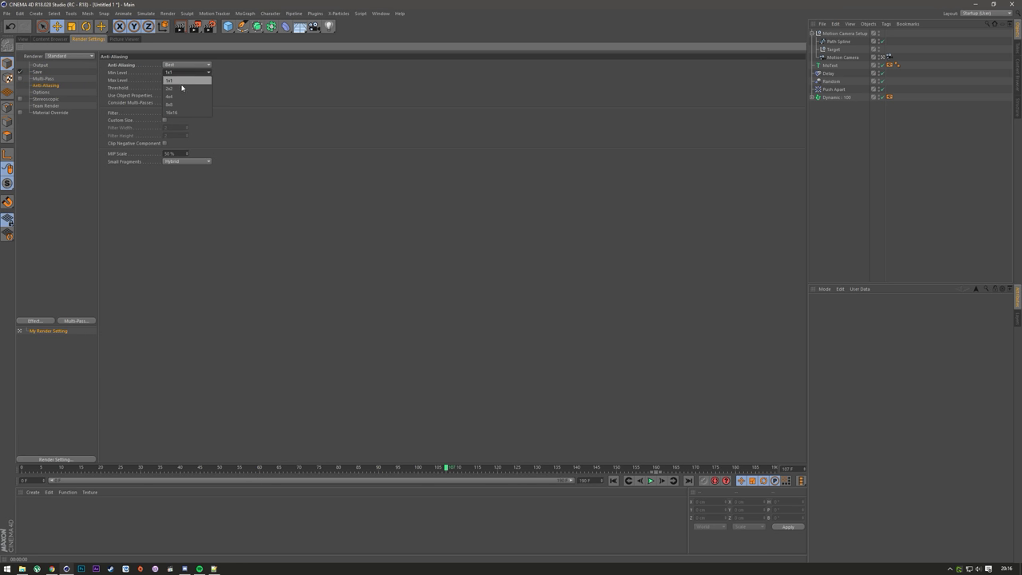
click(178, 89)
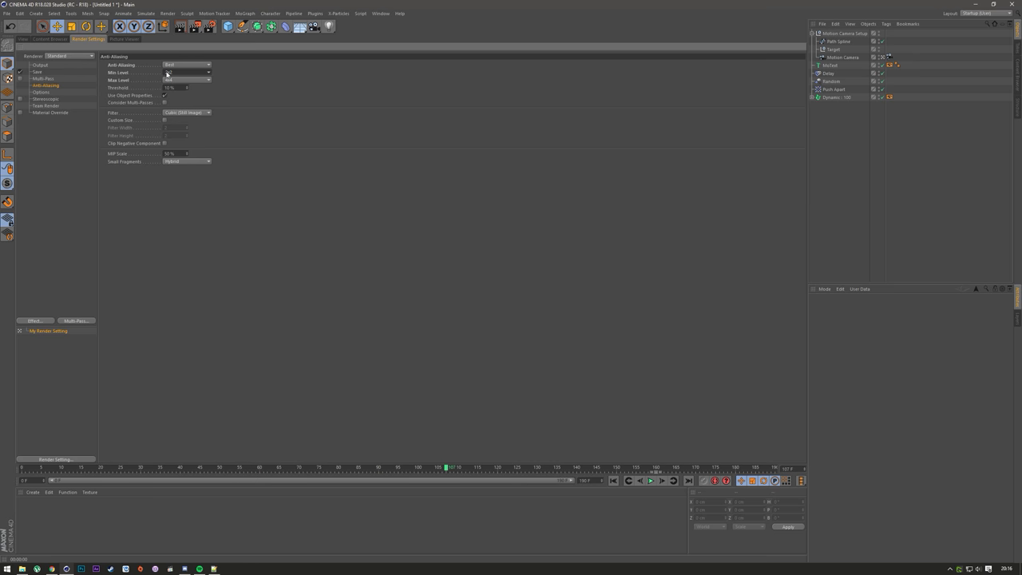
- Compare against the Animation 2 project's render settings, then switch back to Untitled 1
click(191, 113)
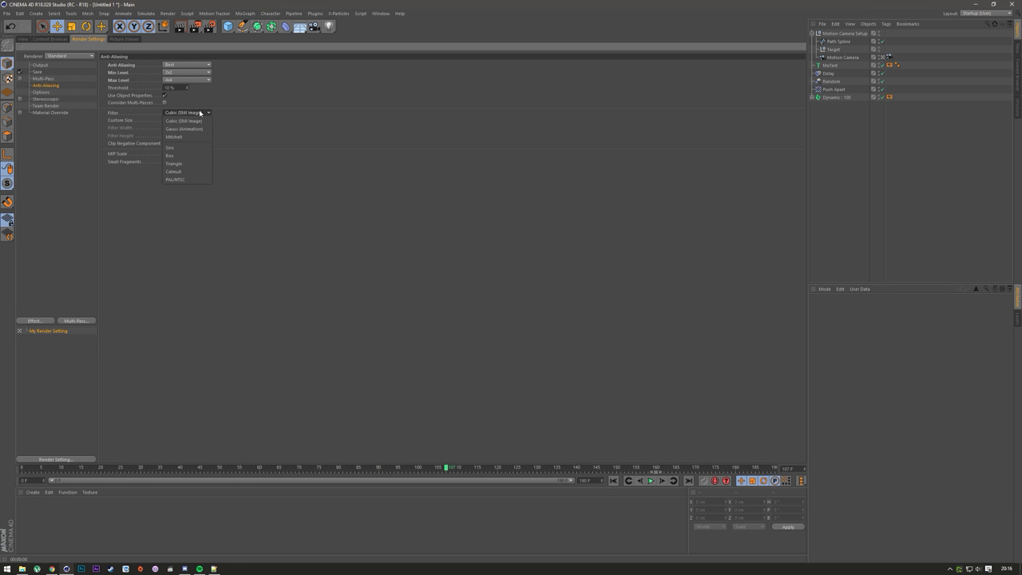
click(200, 112)
click(23, 39)
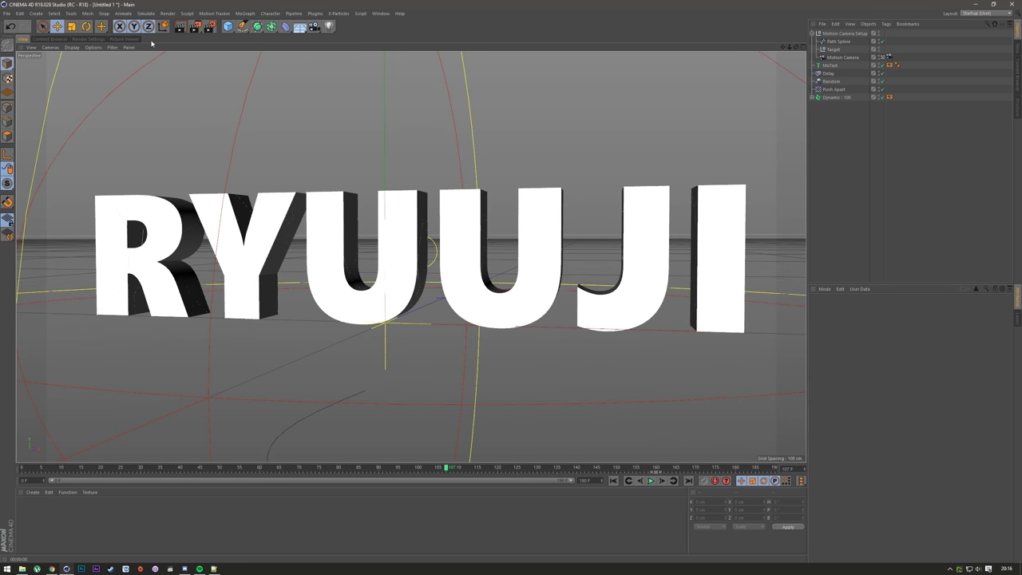
click(380, 14)
click(405, 203)
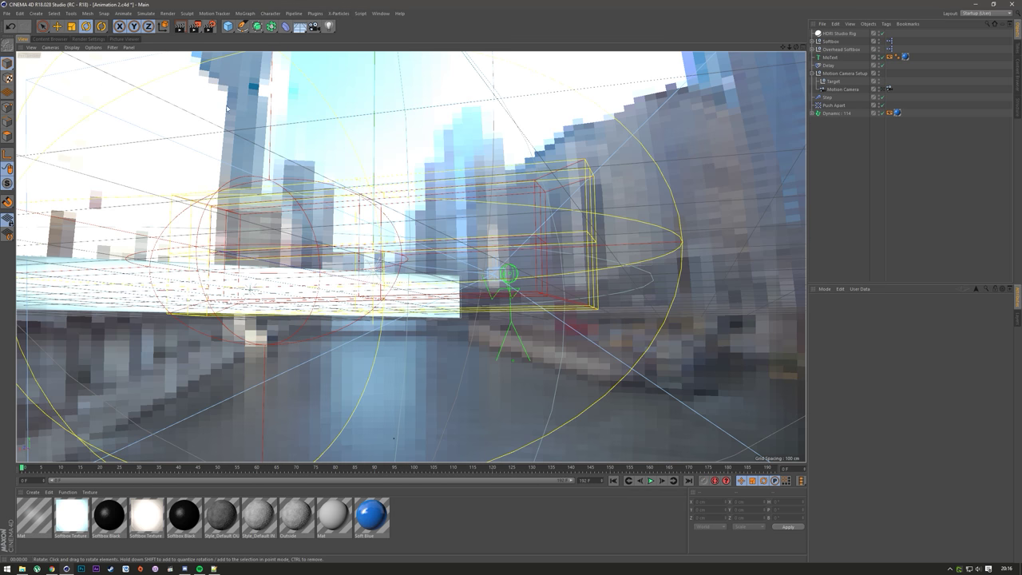
click(89, 39)
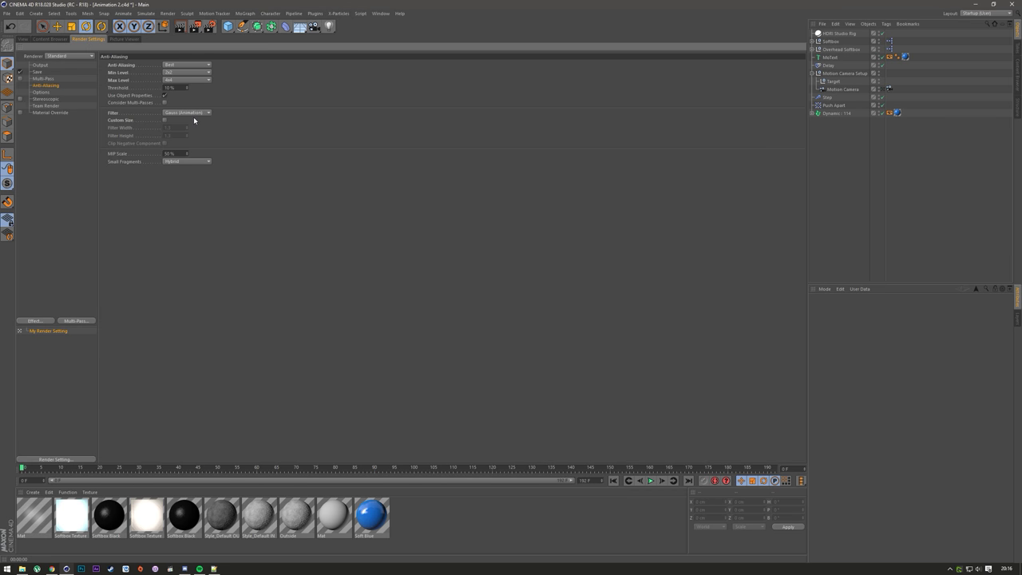
click(380, 14)
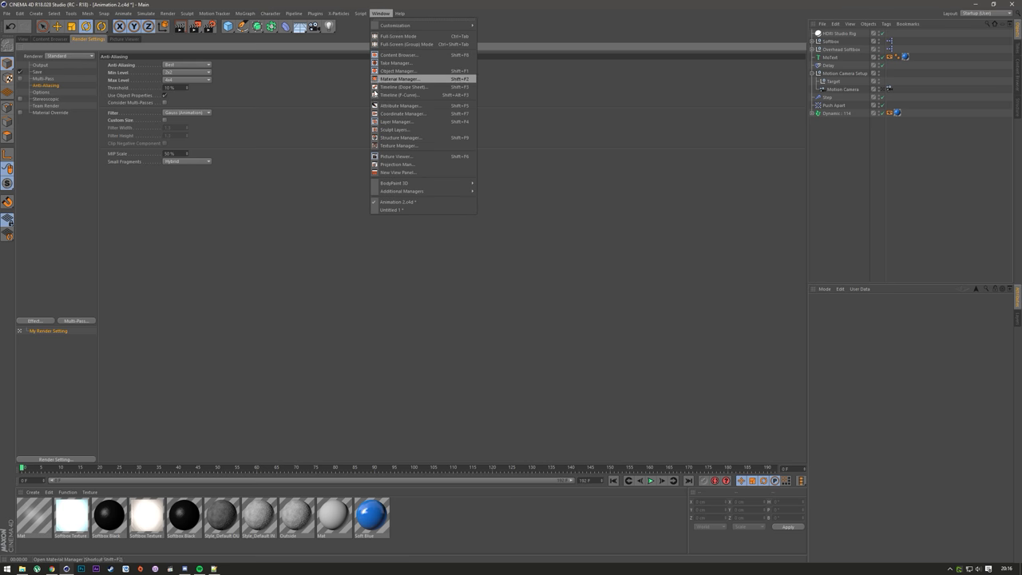
click(391, 206)
click(380, 14)
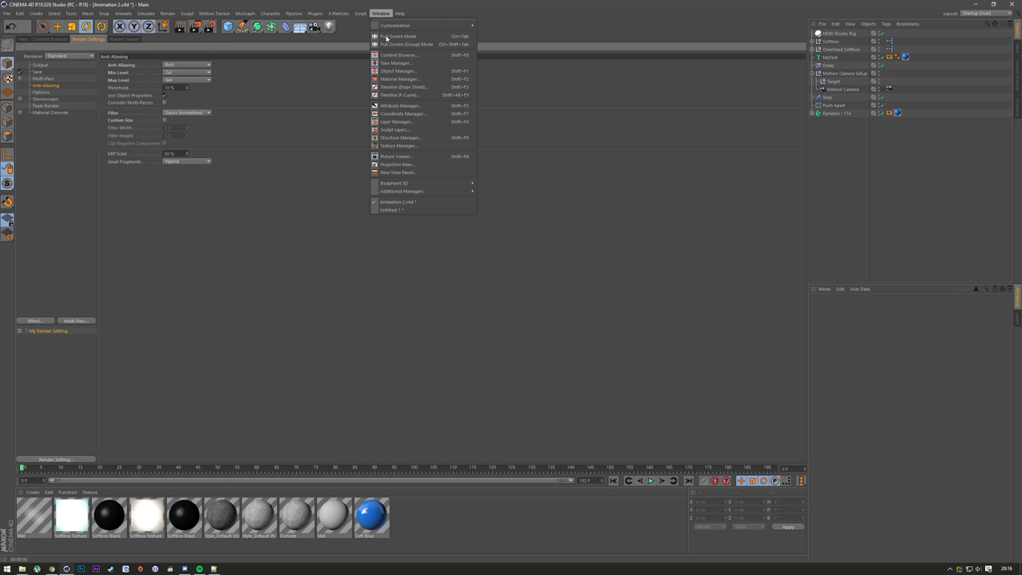
click(396, 205)
- Choose a different anti-aliasing filter and return to the RYUUJI viewport
click(191, 112)
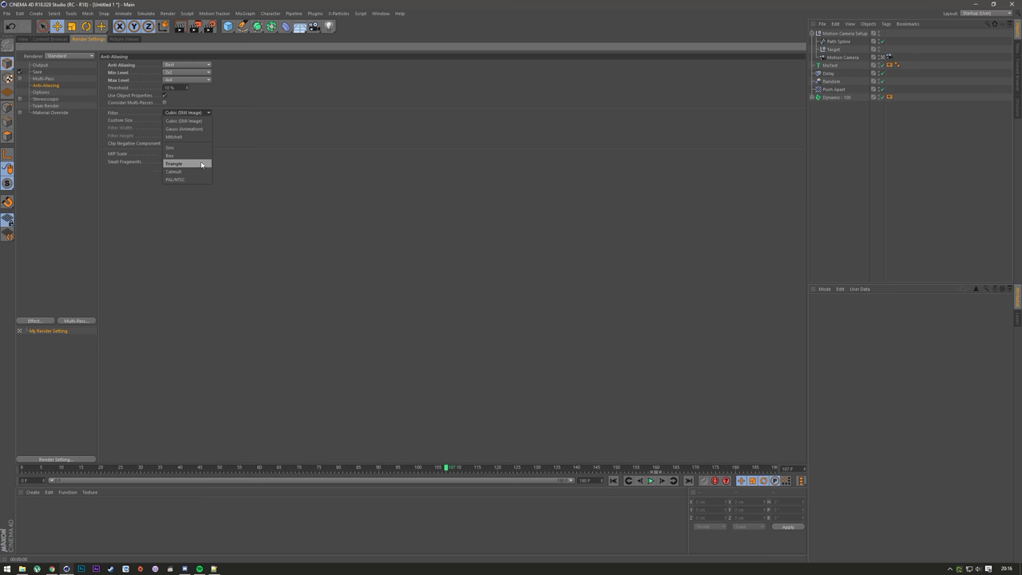
click(197, 135)
click(191, 112)
click(192, 124)
click(23, 38)
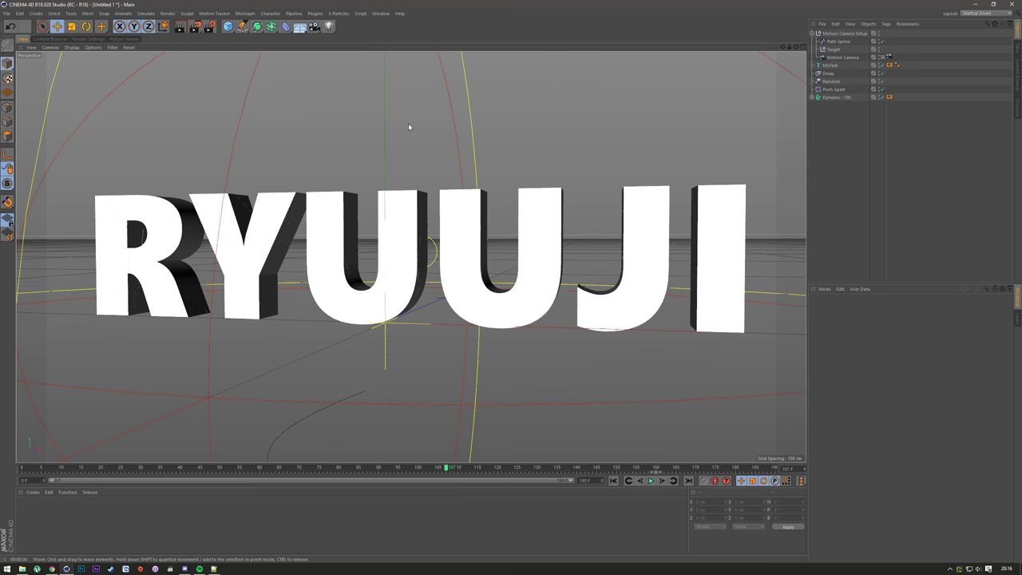
click(380, 13)
click(413, 203)
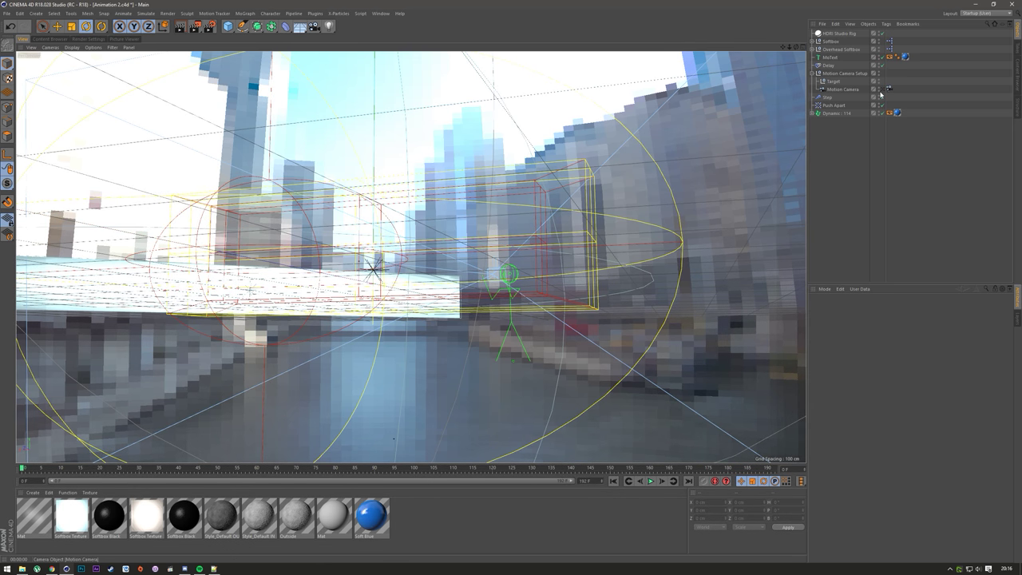
mouse_move(479, 376)
alt+mouse_down()
mouse_move(523, 389)
mouse_move(500, 446)
mouse_move(499, 470)
mouse_move(515, 470)
alt+mouse_up()
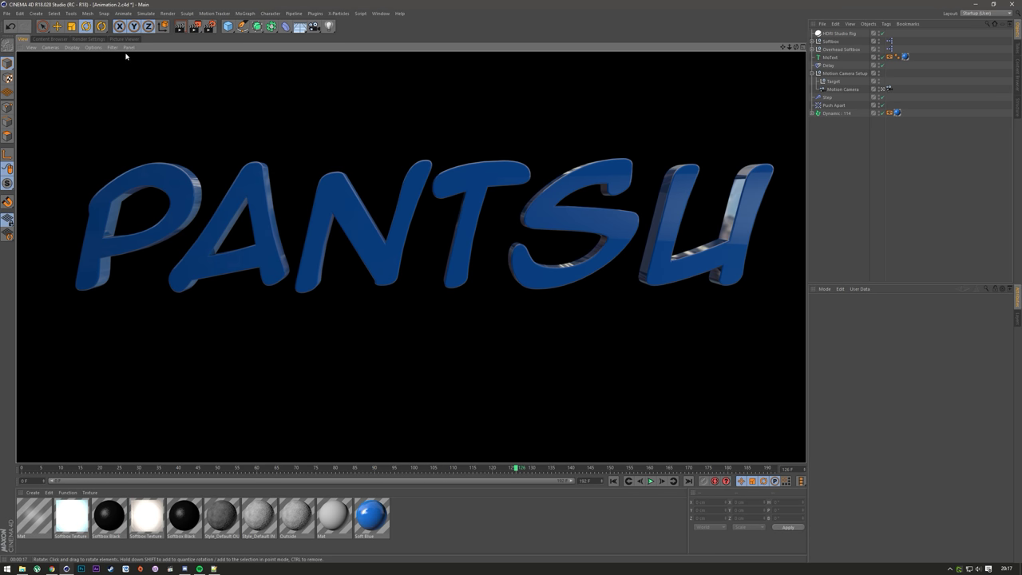
click(379, 14)
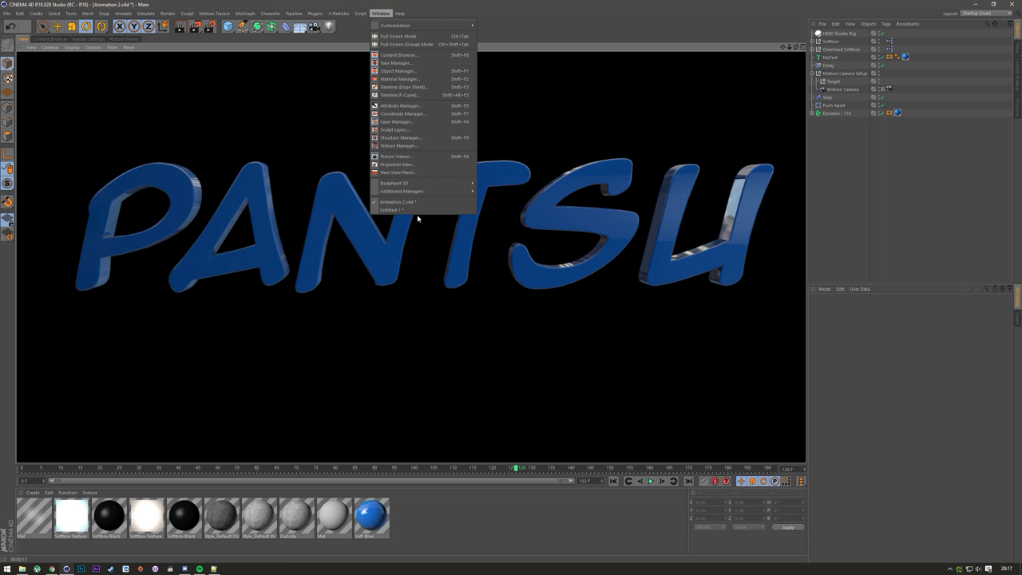
click(415, 215)
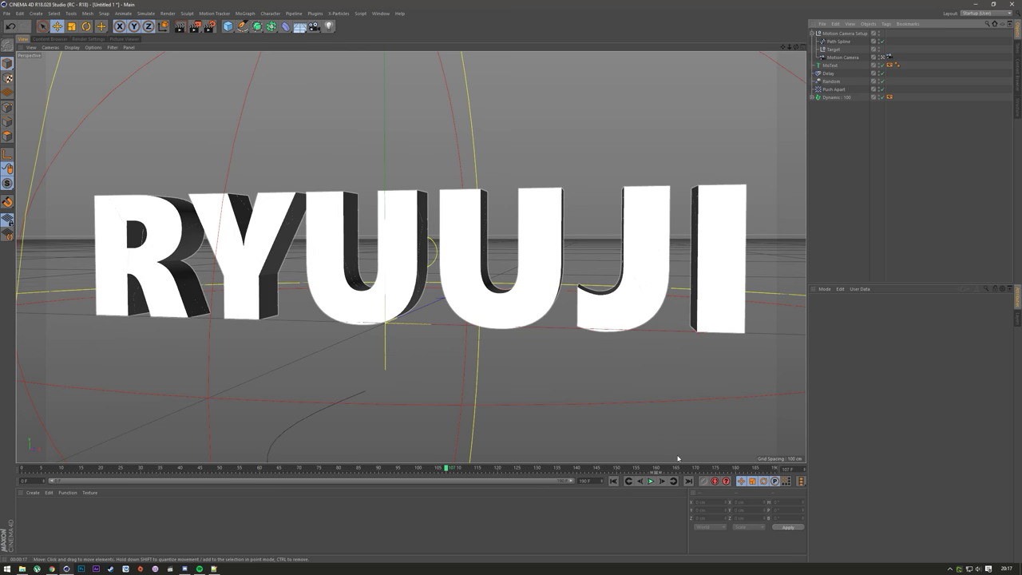
- Play the fracture animation from the start while browsing the Plugins and MoGraph menus
click(613, 480)
click(651, 481)
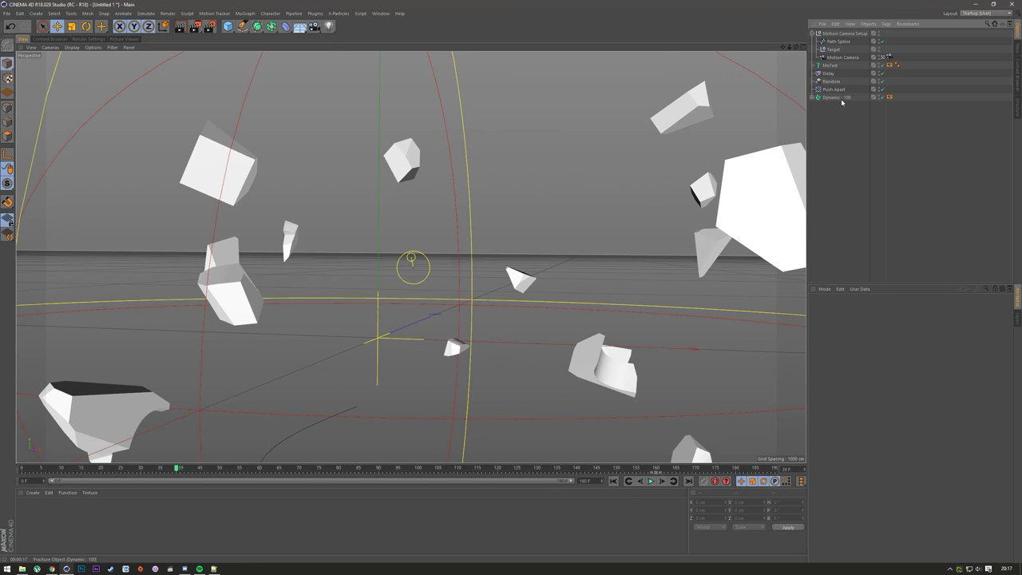
click(315, 13)
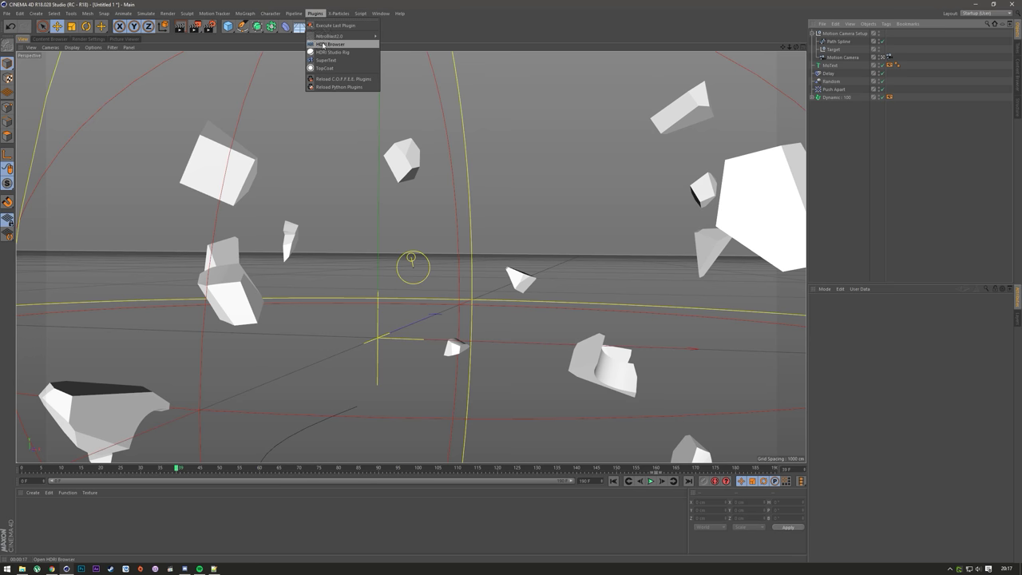
mouse_move(324, 38)
mouse_move(292, 14)
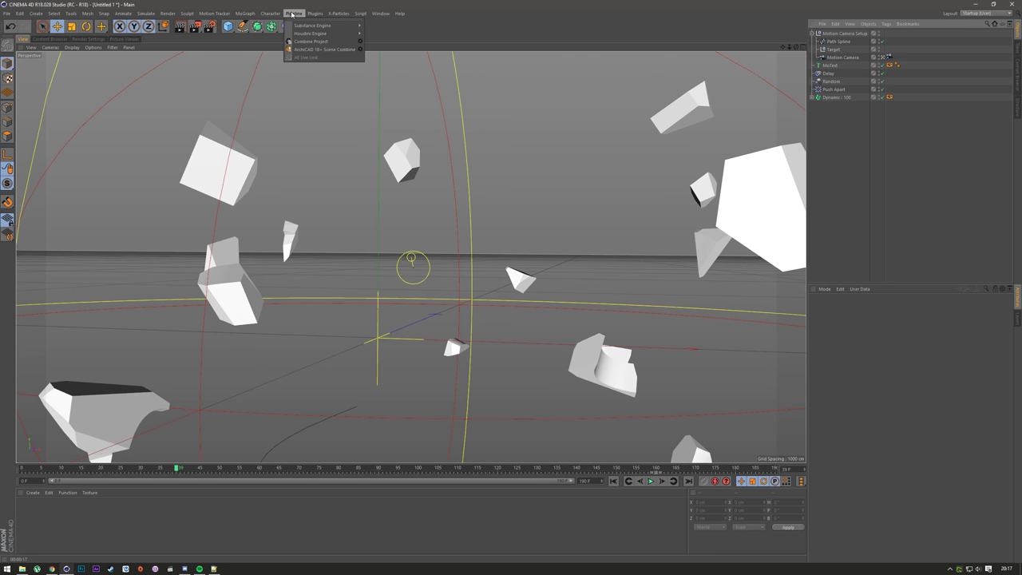
mouse_move(245, 14)
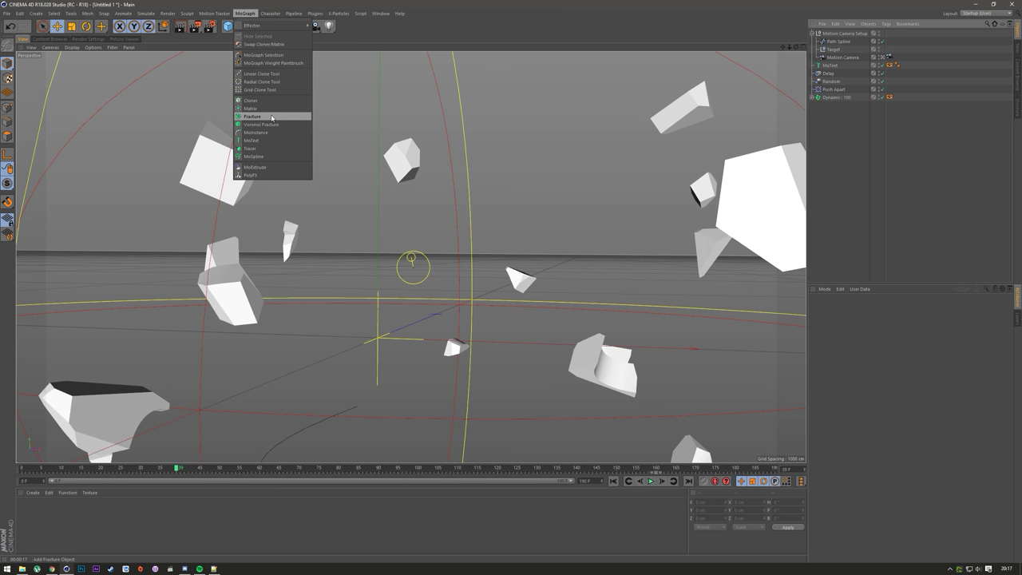
click(834, 171)
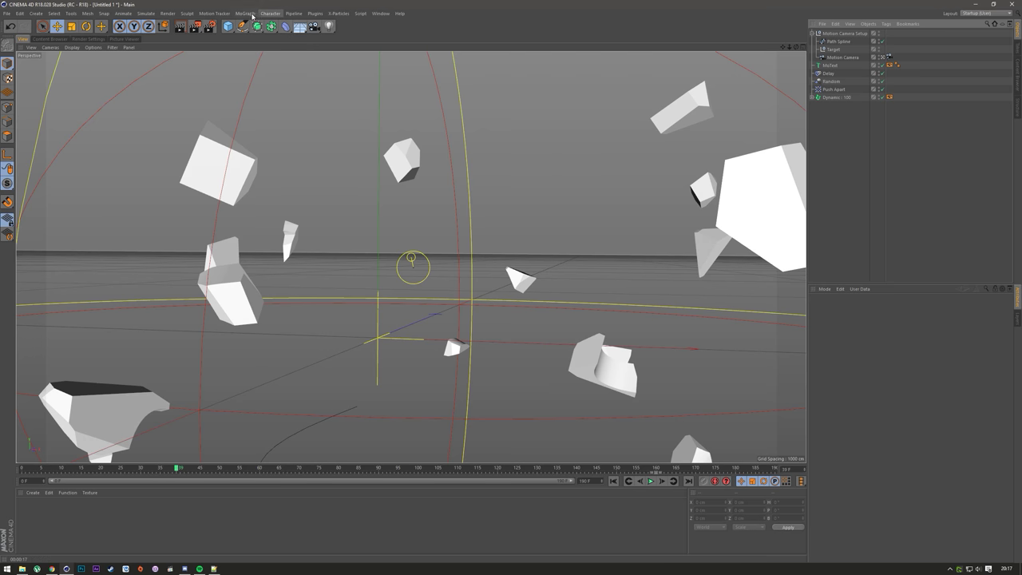
- Browse the Simulate menu, then scrub to frame 134 where RYUUJI is whole again
click(146, 14)
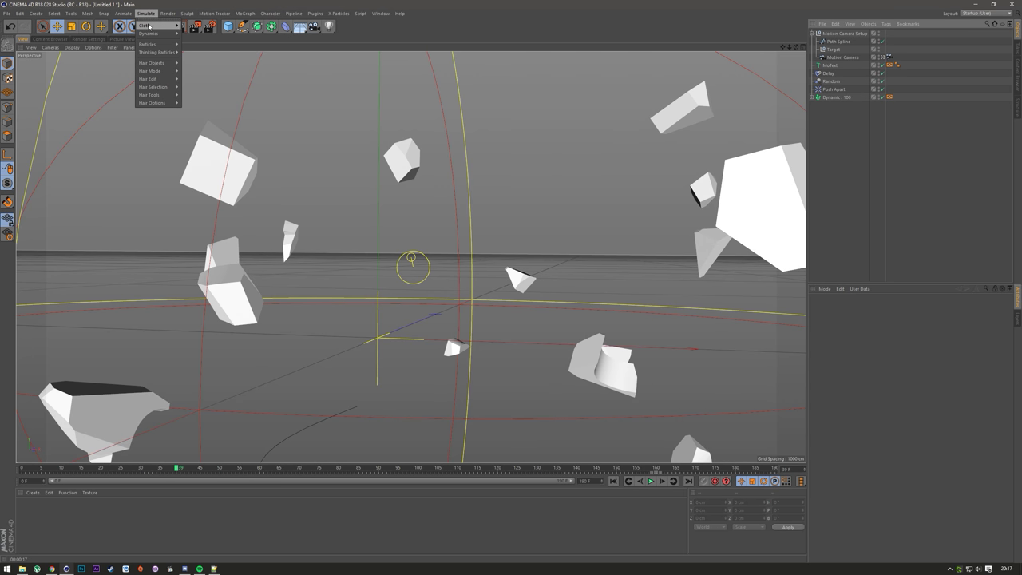
mouse_move(148, 27)
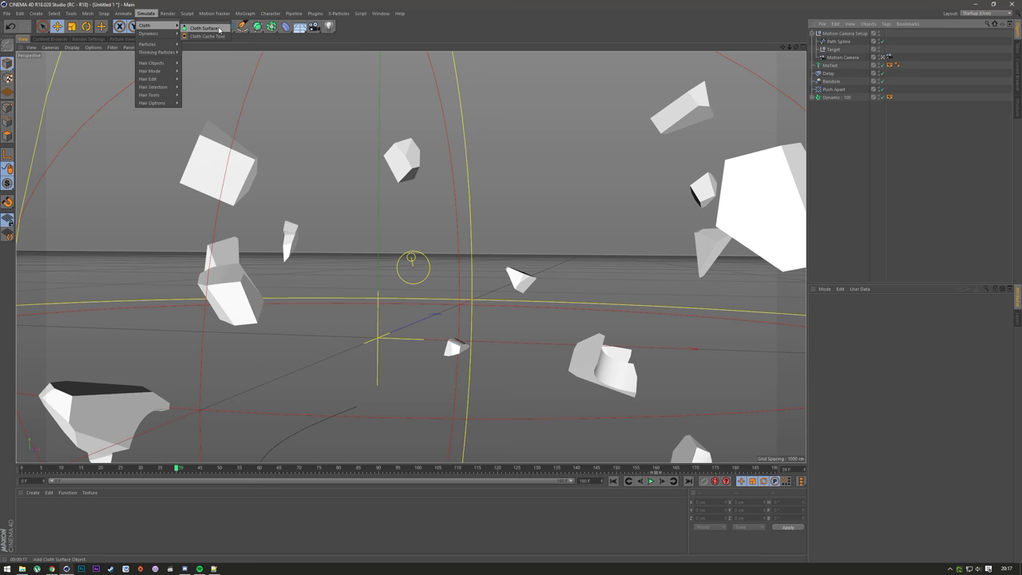
click(446, 42)
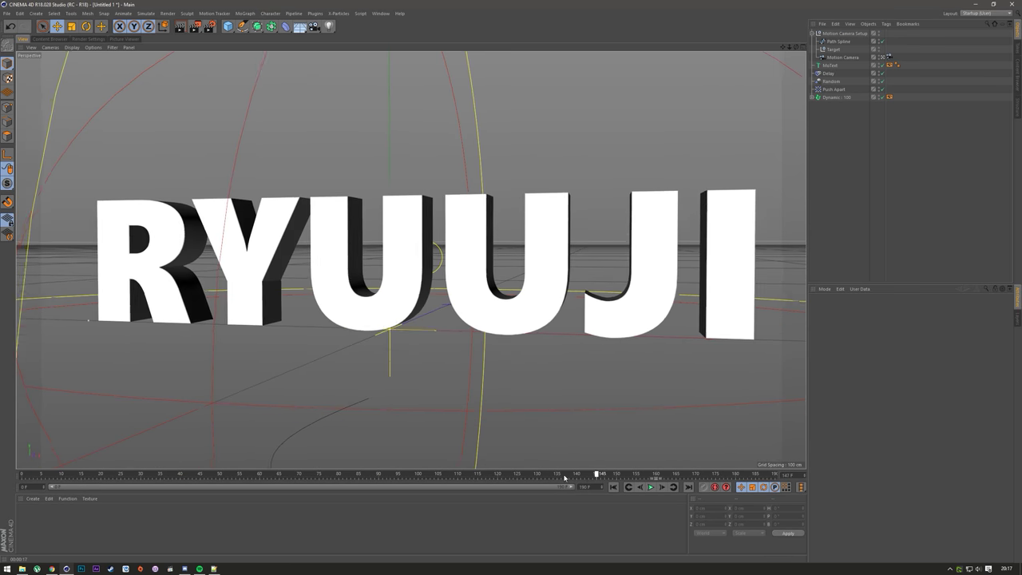
drag(599, 472, 553, 475)
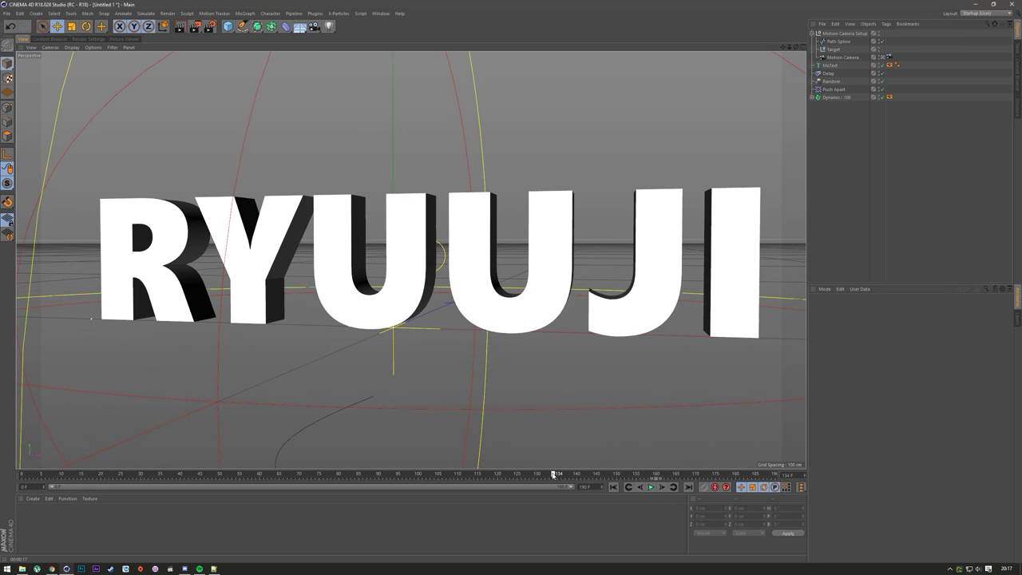